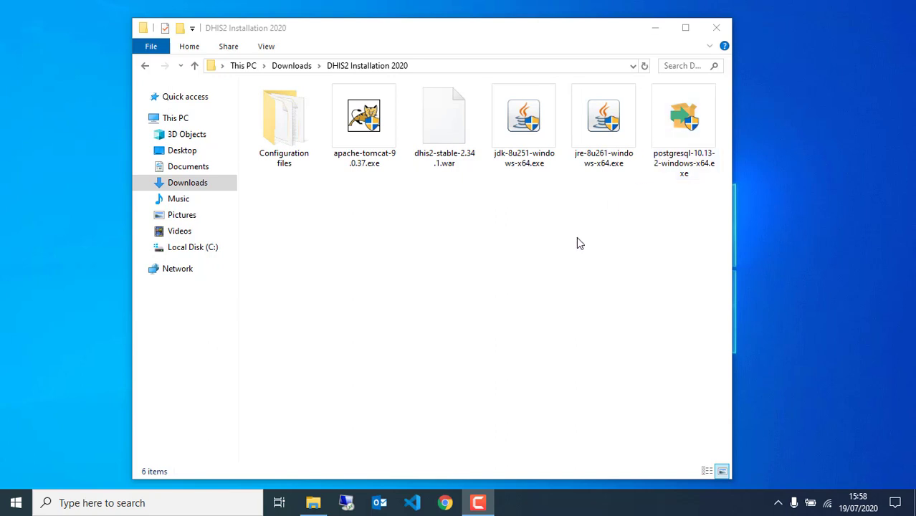
Launch Google Chrome from the taskbar, leaving the DHIS2 Installation 2020 folder behind.
{"action": "left_click", "coordinate": [444, 504]}
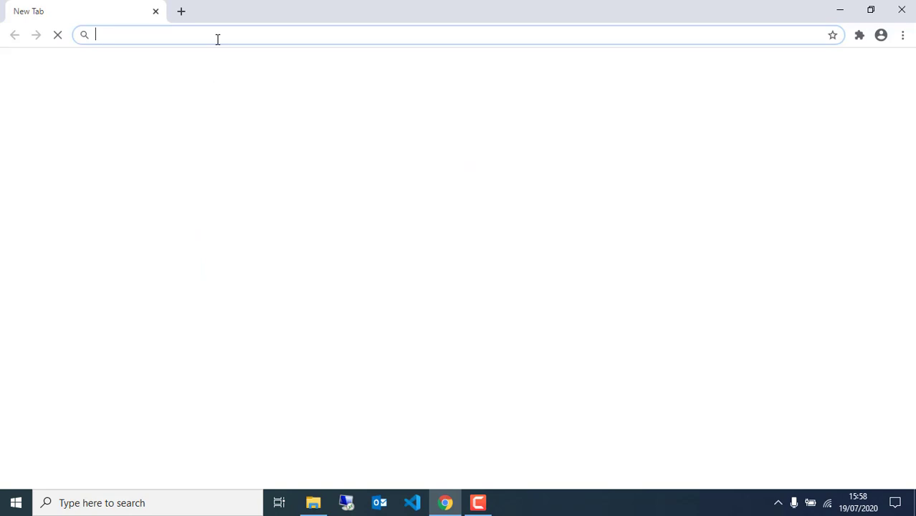
Search 'postgres' and go from postgresql.org Downloads, Windows, to the EDB installer page.
{"action": "type", "text": "po"}
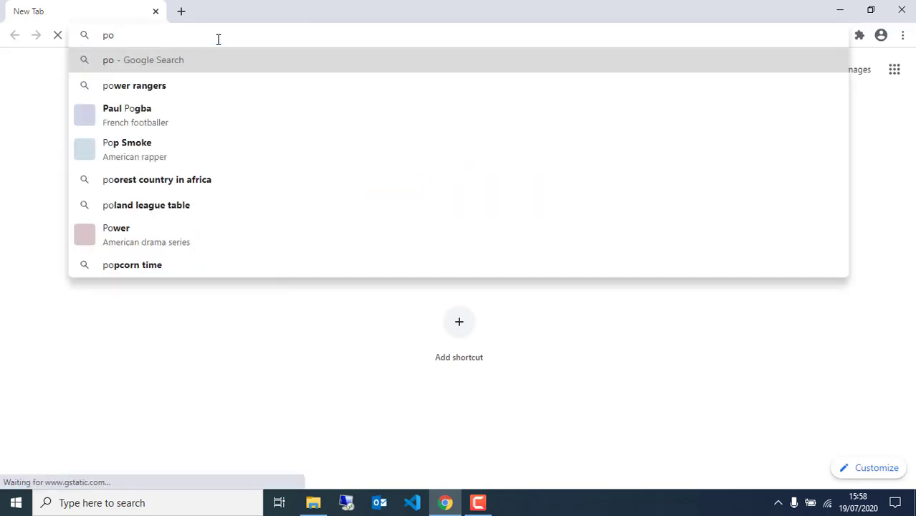
{"action": "type", "text": "st"}
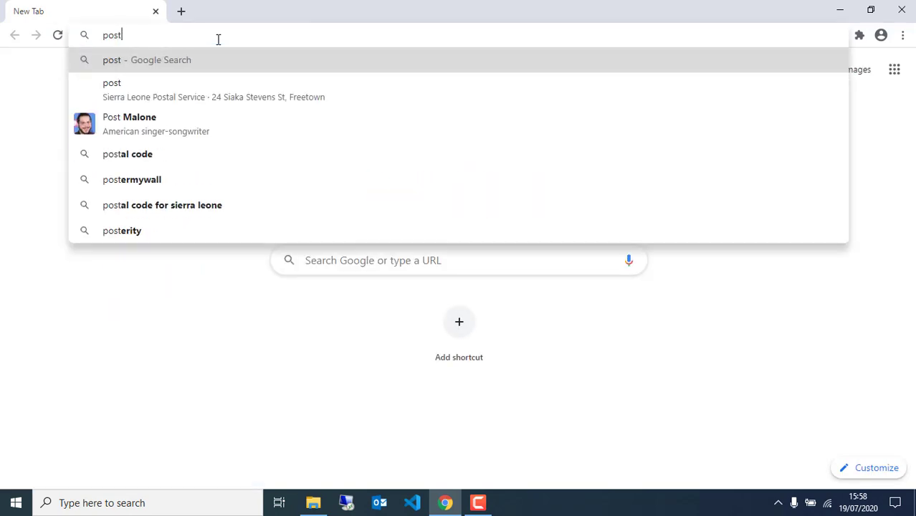
{"action": "type", "text": "gres"}
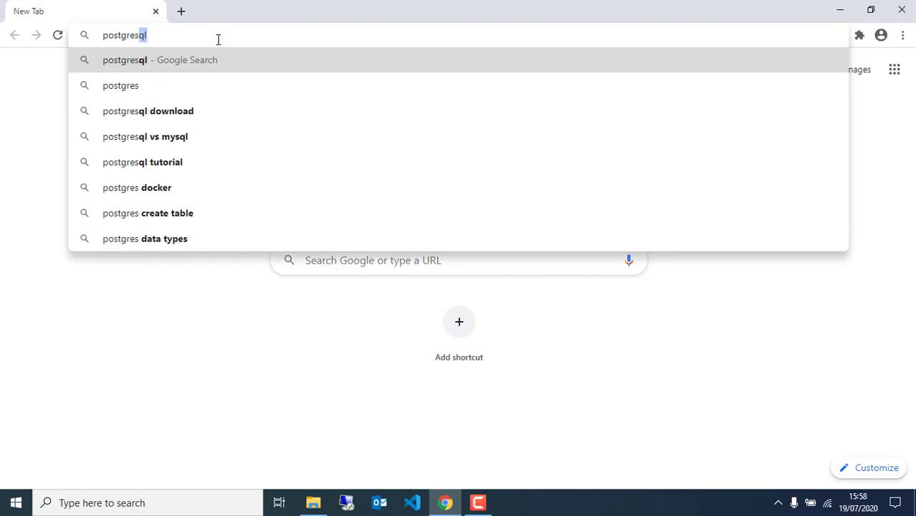
{"action": "left_click", "coordinate": [186, 112]}
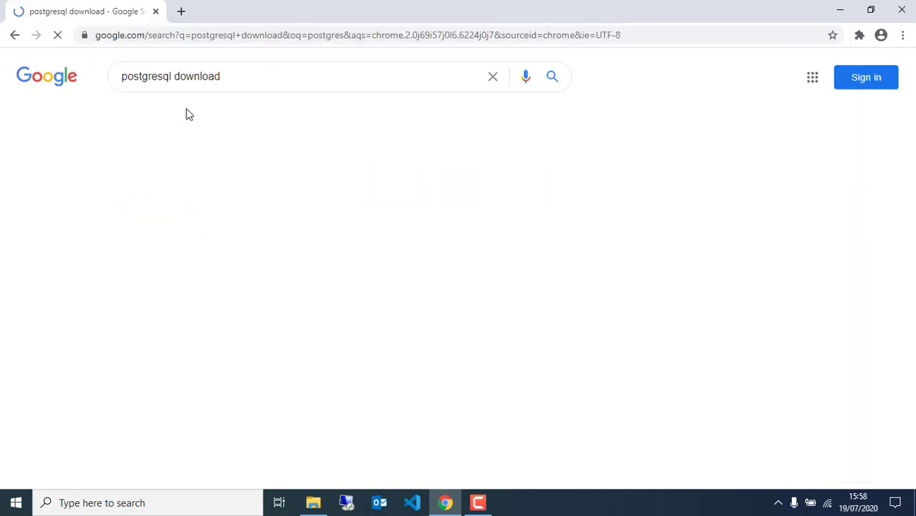
{"action": "left_click", "coordinate": [163, 192]}
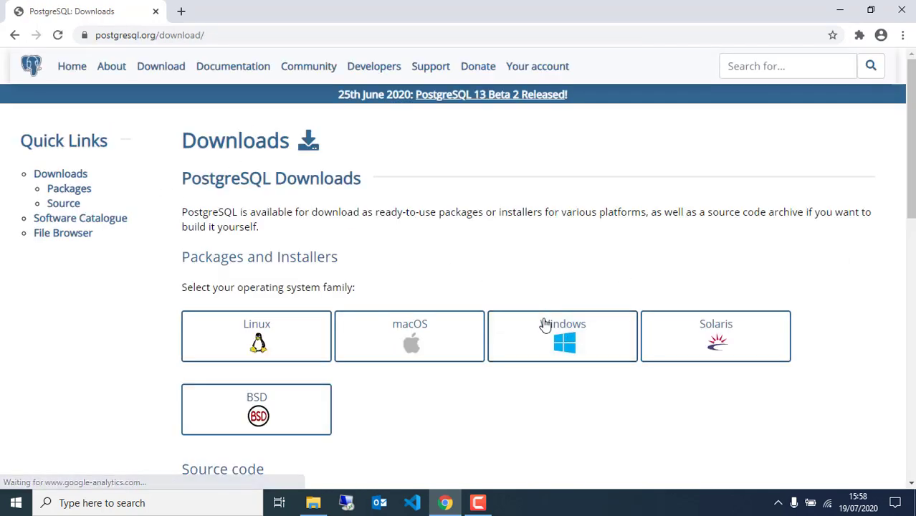
{"action": "left_click", "coordinate": [573, 353]}
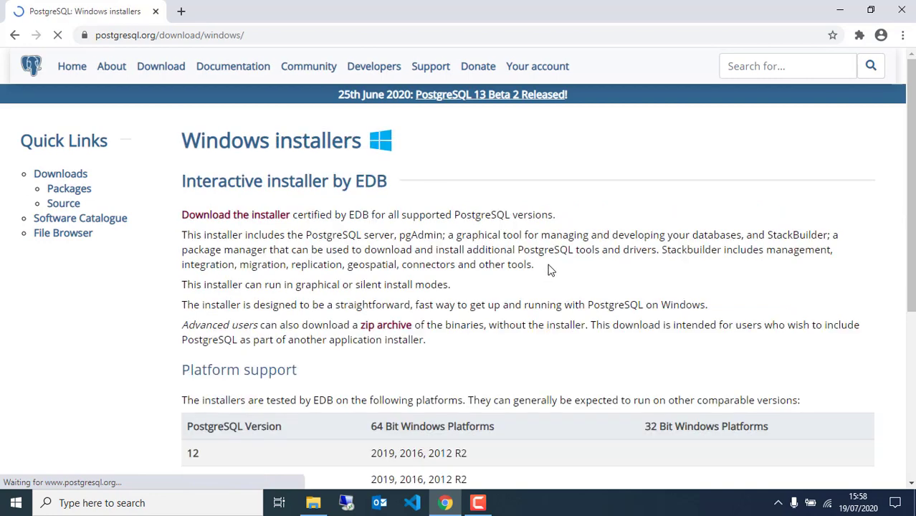
{"action": "left_click", "coordinate": [211, 219]}
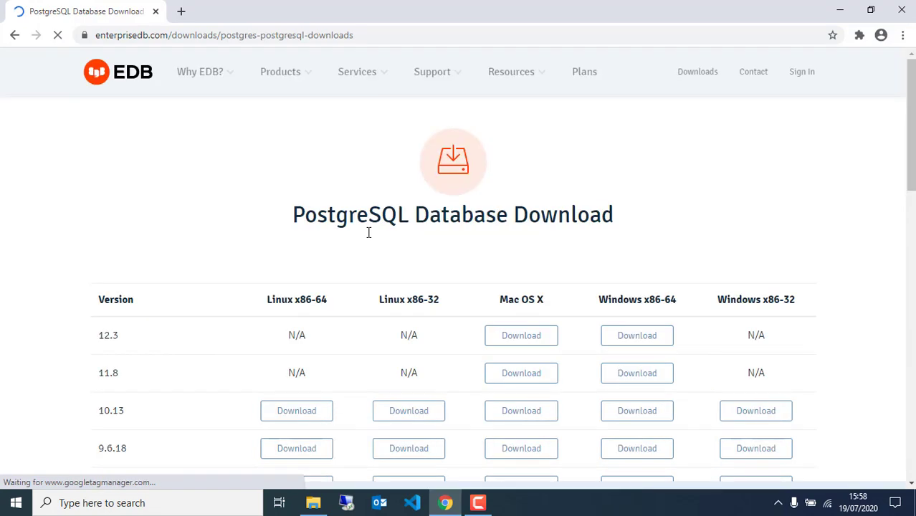
Download the PostgreSQL 10.13 installer for Windows x86-64.
{"action": "scroll", "coordinate": [369, 234], "scroll_direction": "down", "scroll_amount": 2}
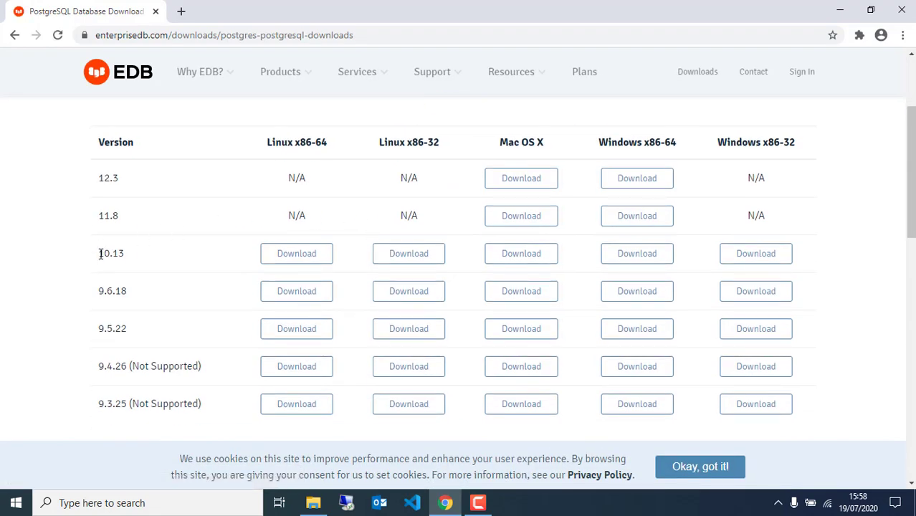
{"action": "left_click_drag", "start_coordinate": [100, 253], "coordinate": [138, 259]}
{"action": "left_click_drag", "start_coordinate": [675, 142], "coordinate": [608, 142]}
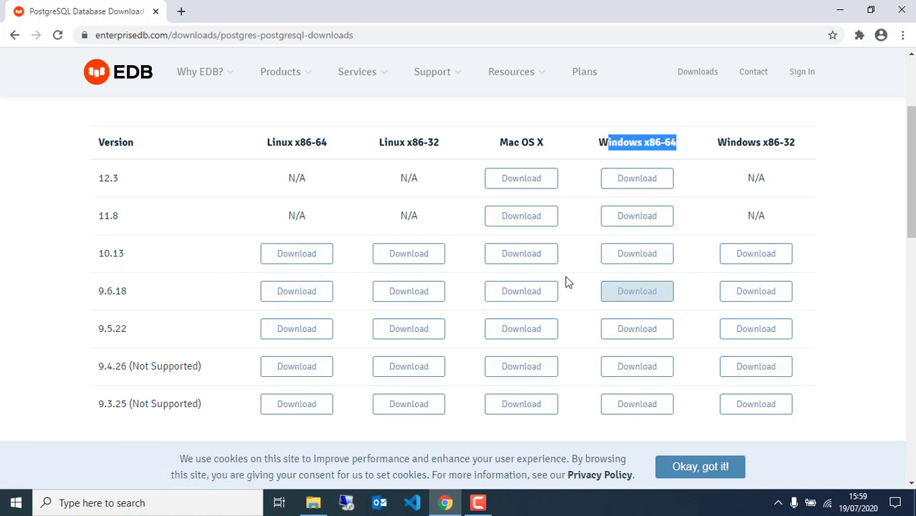
{"action": "left_click", "coordinate": [647, 256]}
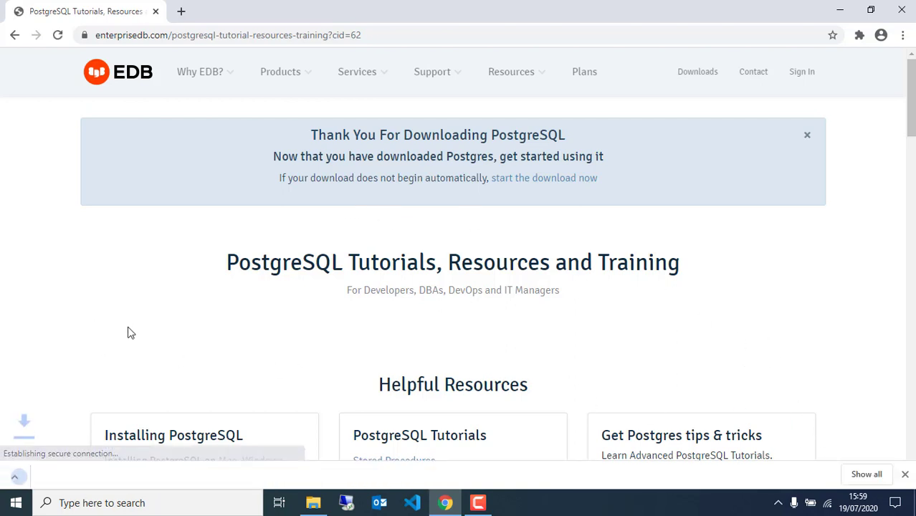
Cancel the PostgreSQL 10.13 download and bring up the DHIS2 Installation 2020 folder.
{"action": "left_click", "coordinate": [867, 473]}
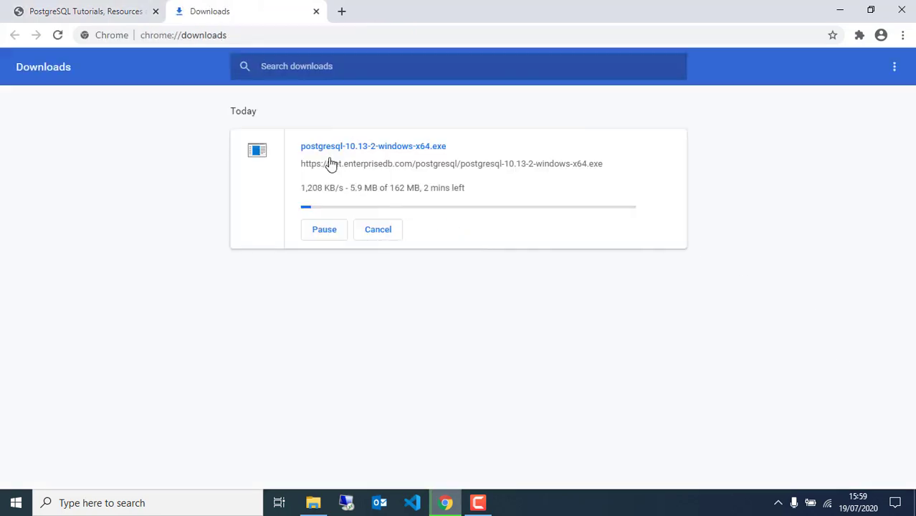
{"action": "left_click", "coordinate": [317, 233]}
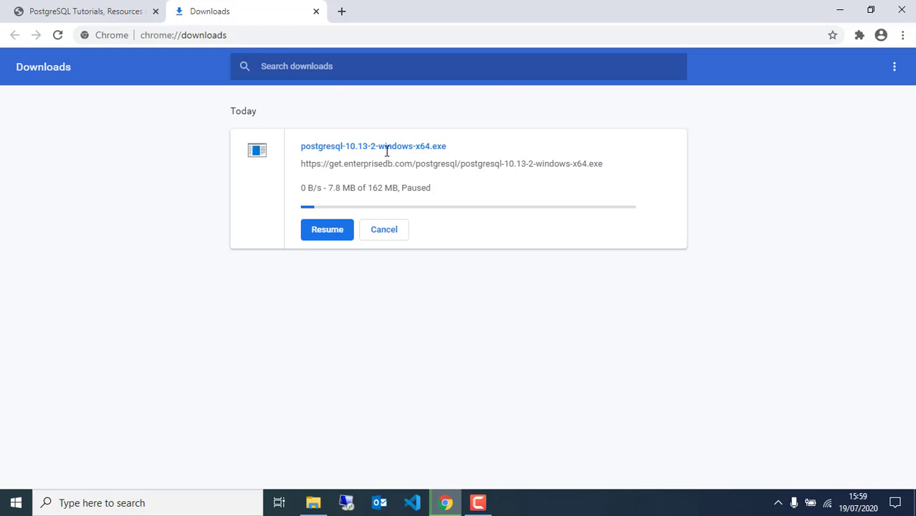
{"action": "left_click", "coordinate": [383, 234]}
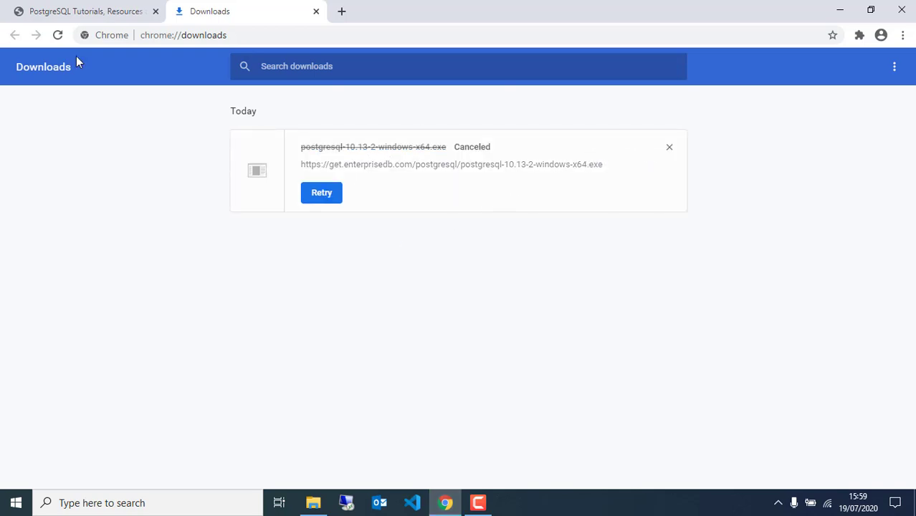
{"action": "left_click", "coordinate": [57, 11]}
{"action": "left_click", "coordinate": [313, 502]}
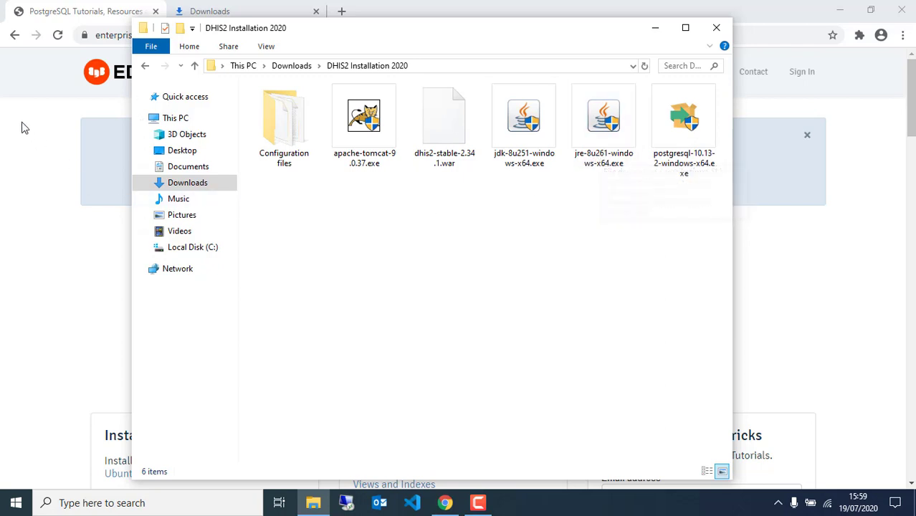
Search 'JAVA JRE' and open Oracle's Java SE Runtime Environment 8 downloads page.
{"action": "left_click", "coordinate": [62, 7]}
{"action": "left_click", "coordinate": [191, 34]}
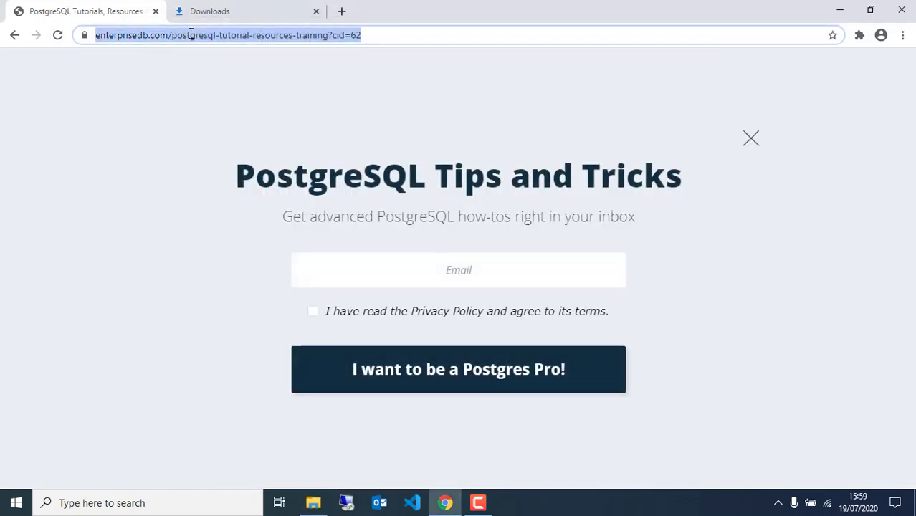
{"action": "type", "text": "JAVA"}
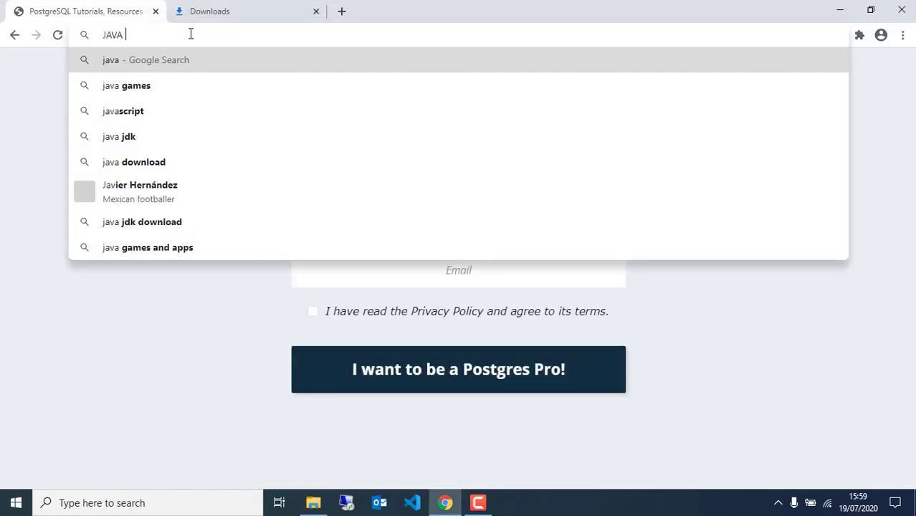
{"action": "type", "text": " JRE"}
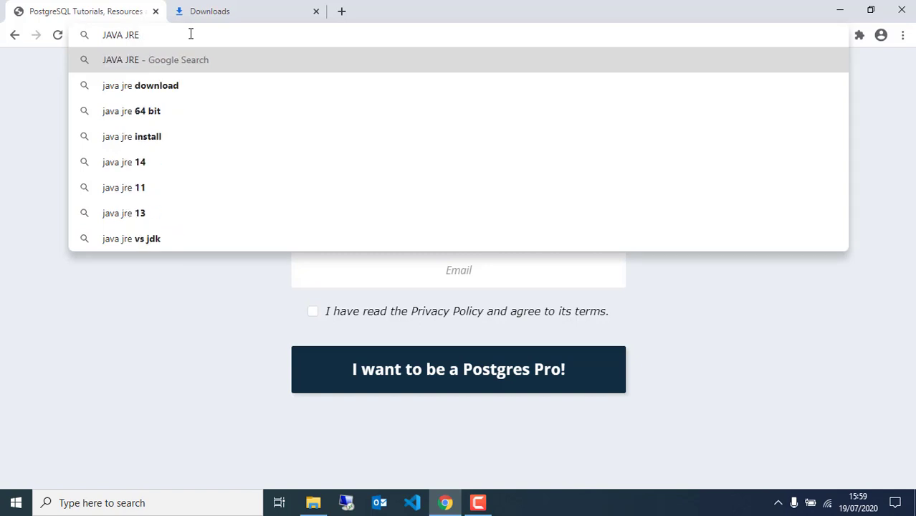
{"action": "left_click", "coordinate": [181, 87]}
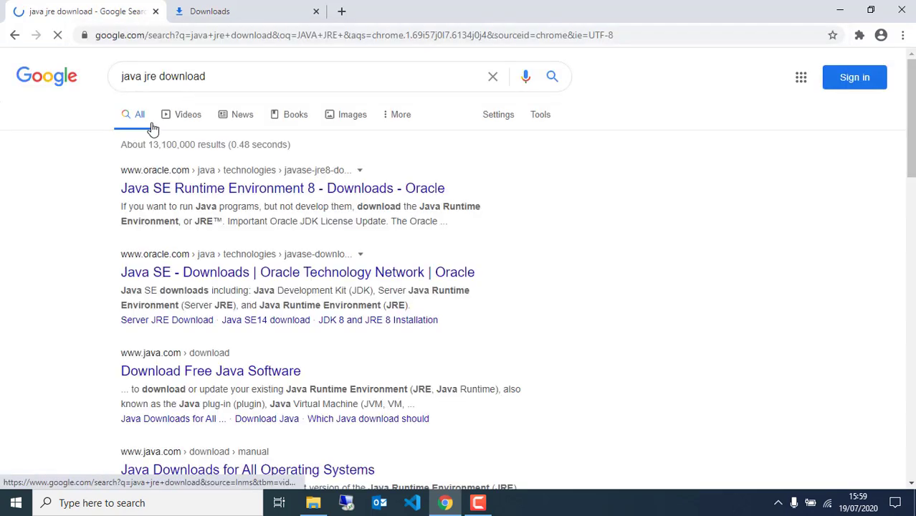
{"action": "left_click", "coordinate": [202, 195]}
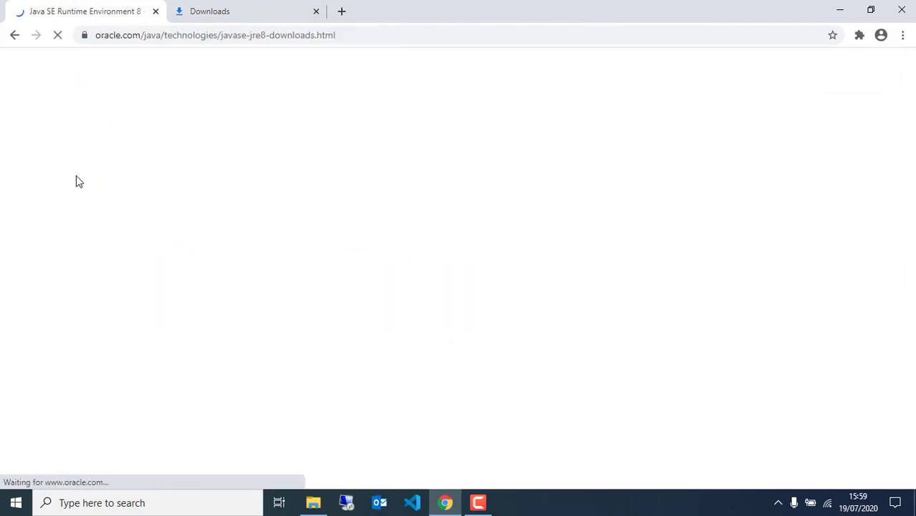
Accept the licence and request the jre-8u261-windows-x64.exe download.
{"action": "scroll", "coordinate": [250, 266], "scroll_direction": "down", "scroll_amount": 5}
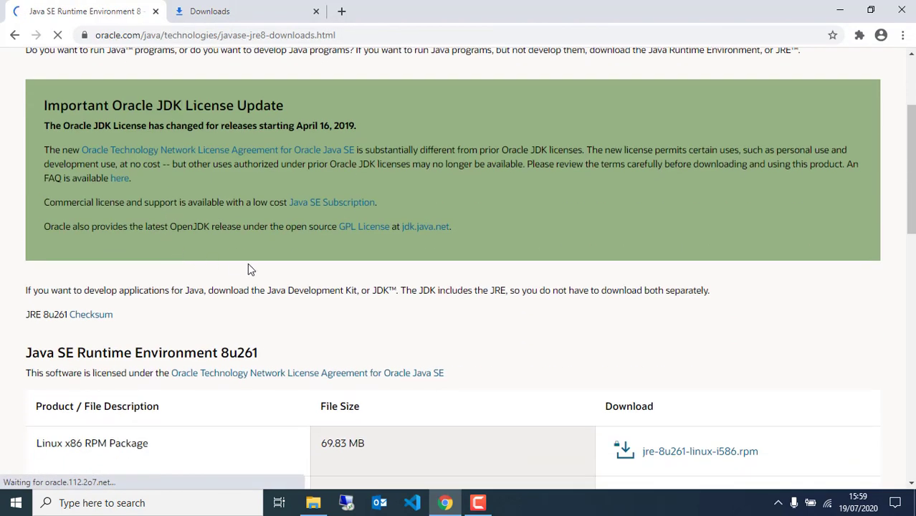
{"action": "scroll", "coordinate": [195, 311], "scroll_direction": "down", "scroll_amount": 5}
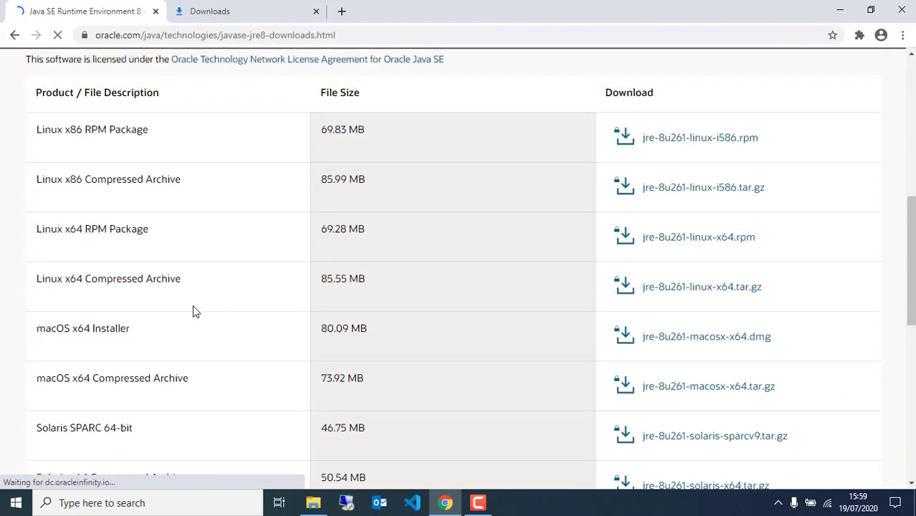
{"action": "scroll", "coordinate": [113, 323], "scroll_direction": "down", "scroll_amount": 2}
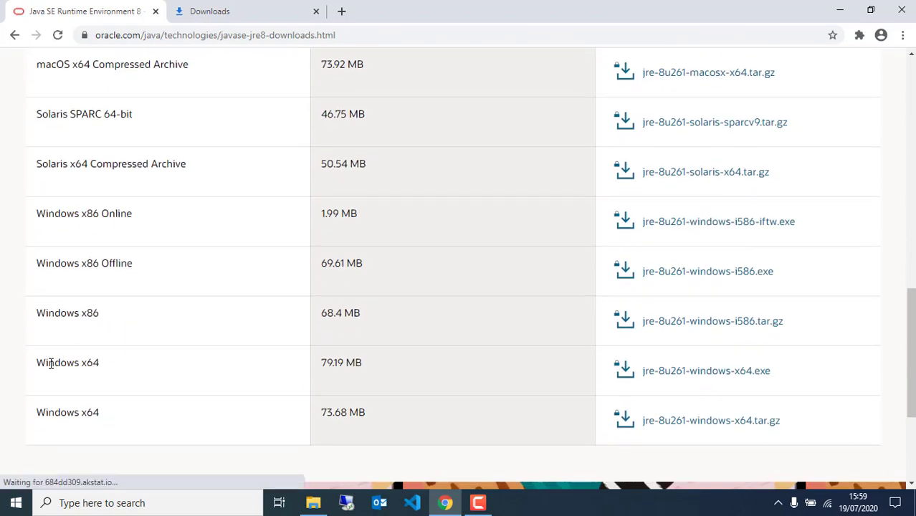
{"action": "scroll", "coordinate": [48, 362], "scroll_direction": "down", "scroll_amount": 3}
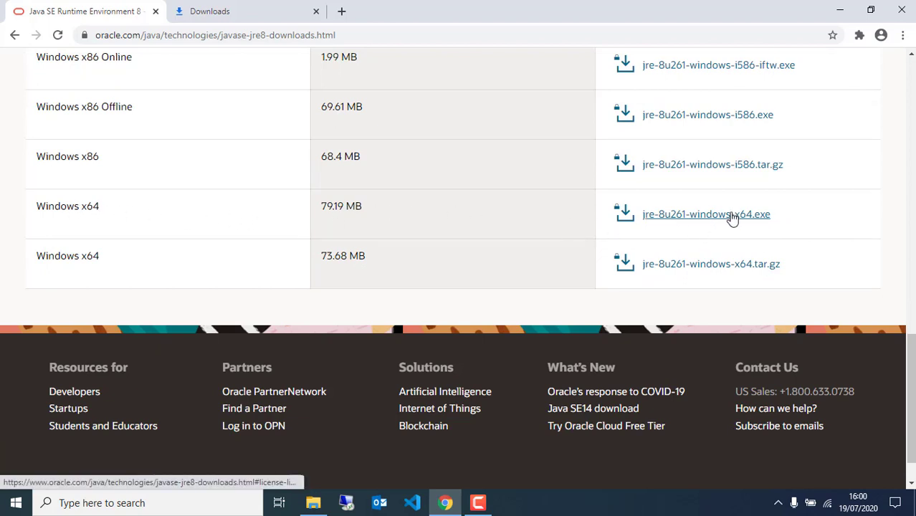
{"action": "left_click", "coordinate": [678, 219]}
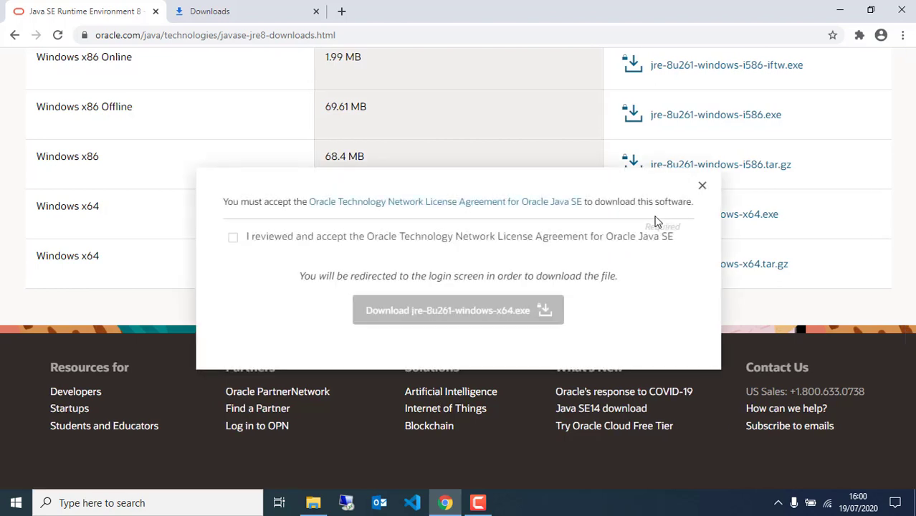
{"action": "left_click", "coordinate": [234, 239]}
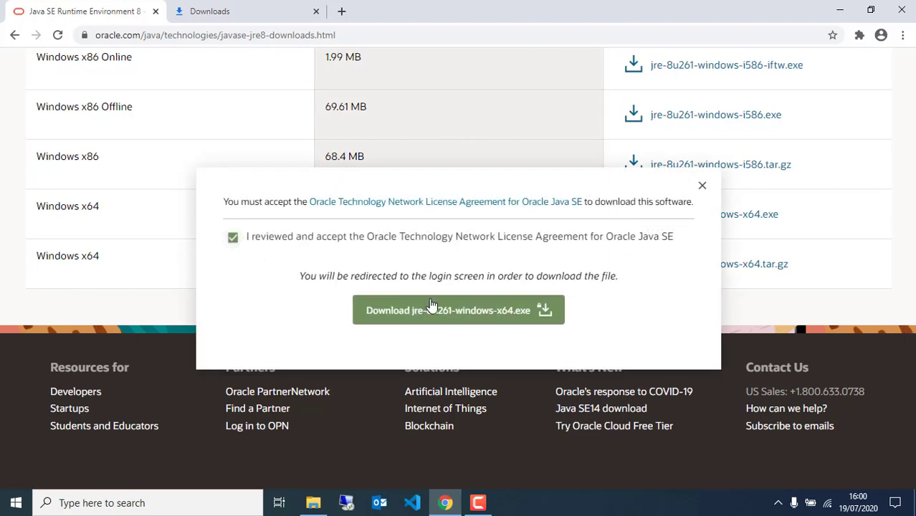
{"action": "left_click", "coordinate": [433, 313]}
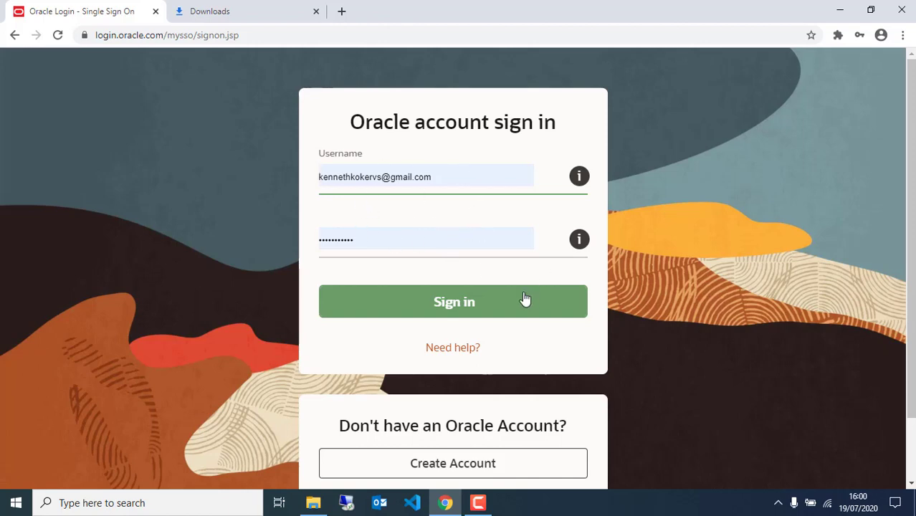
Sign in to the Oracle account and view the jre-8u261-windows-x64.exe download progress.
{"action": "left_click", "coordinate": [448, 306]}
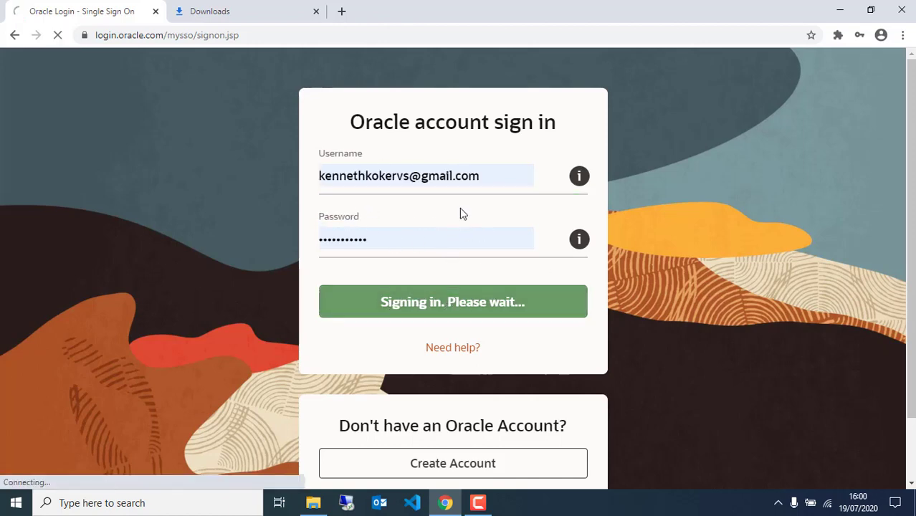
{"action": "scroll", "coordinate": [466, 218], "scroll_direction": "down", "scroll_amount": 1}
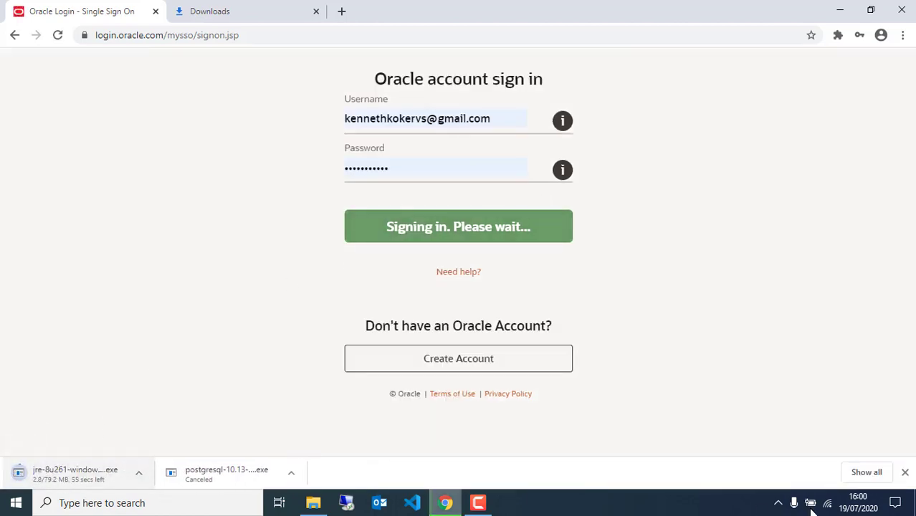
{"action": "left_click", "coordinate": [867, 474]}
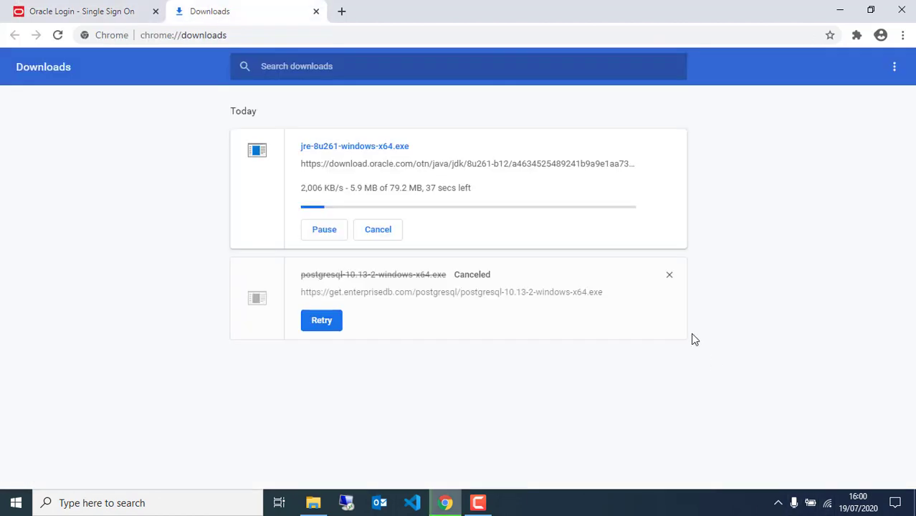
Pause and cancel the jre-8u261-windows-x64.exe download, then return to the Oracle sign-in tab.
{"action": "left_click", "coordinate": [334, 236]}
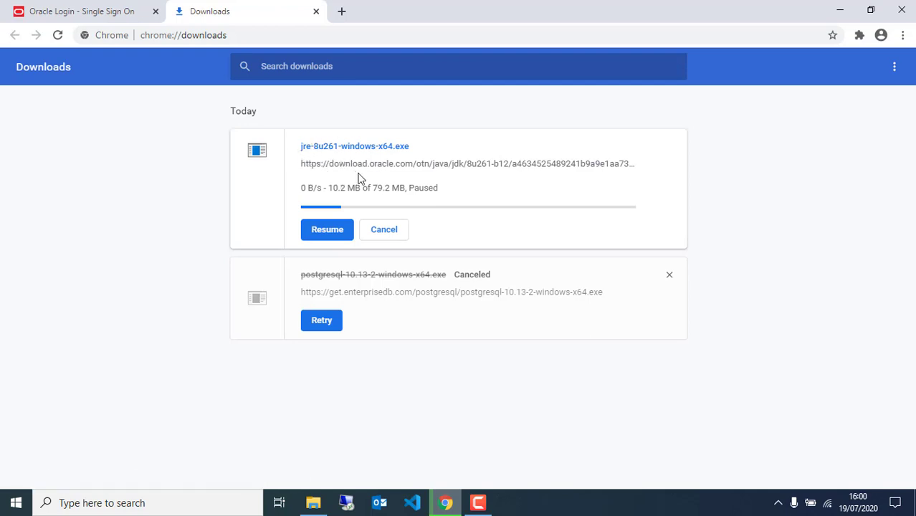
{"action": "left_click", "coordinate": [385, 231]}
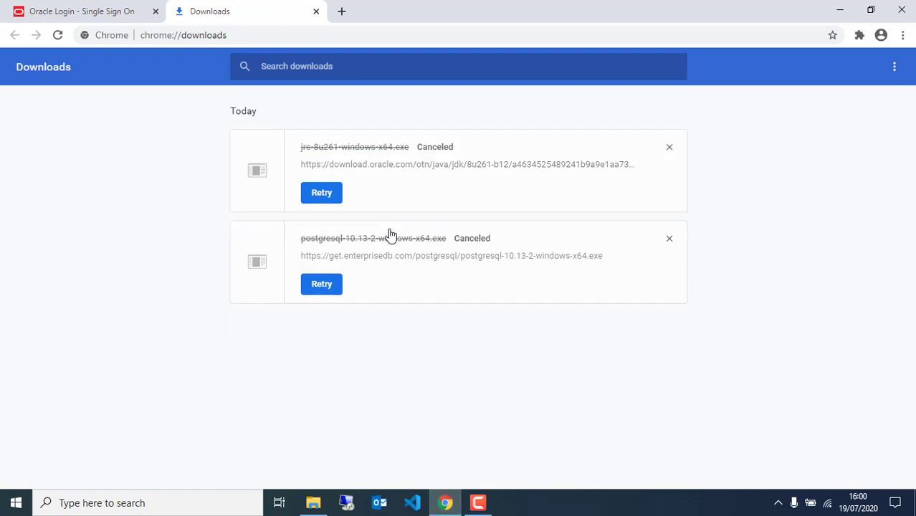
{"action": "left_click", "coordinate": [135, 13]}
{"action": "left_click", "coordinate": [157, 35]}
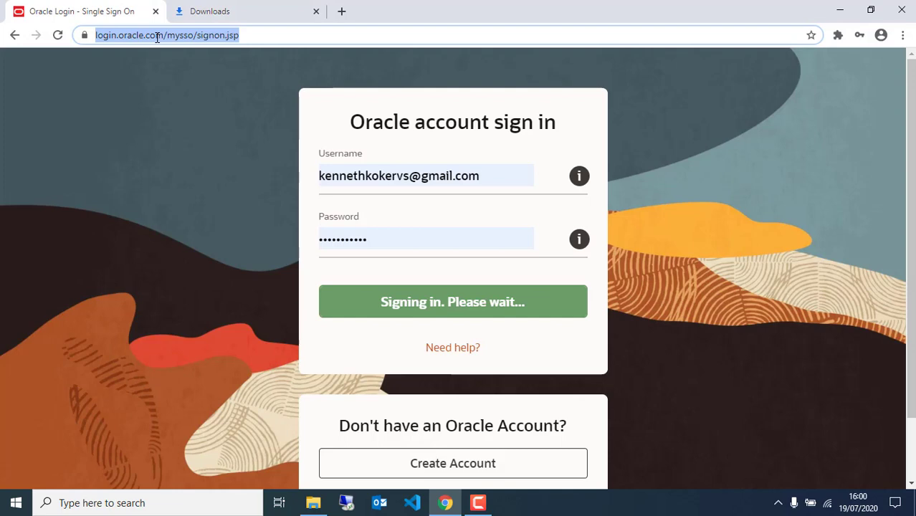
Search 'JAVA JDK' and open Oracle's Java SE Development Kit 8 downloads page.
{"action": "type", "text": "JAVA J"}
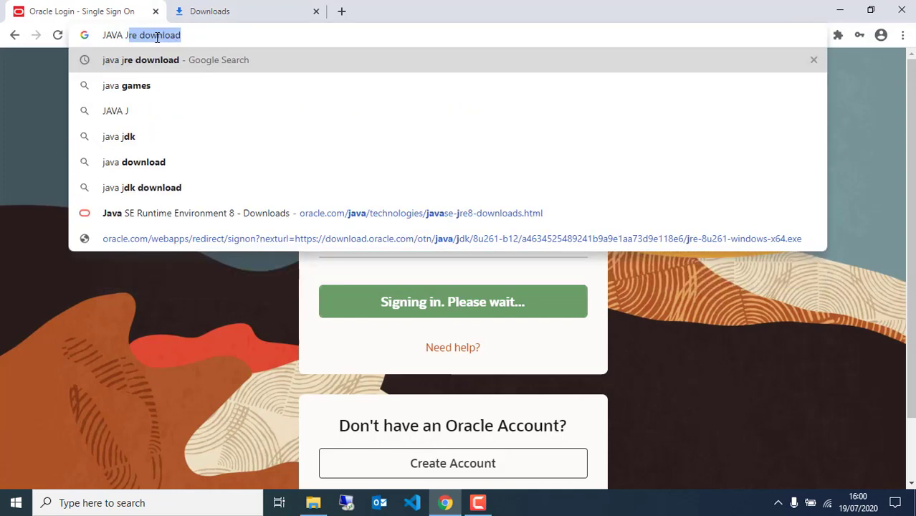
{"action": "type", "text": "DK"}
{"action": "key", "text": "Return"}
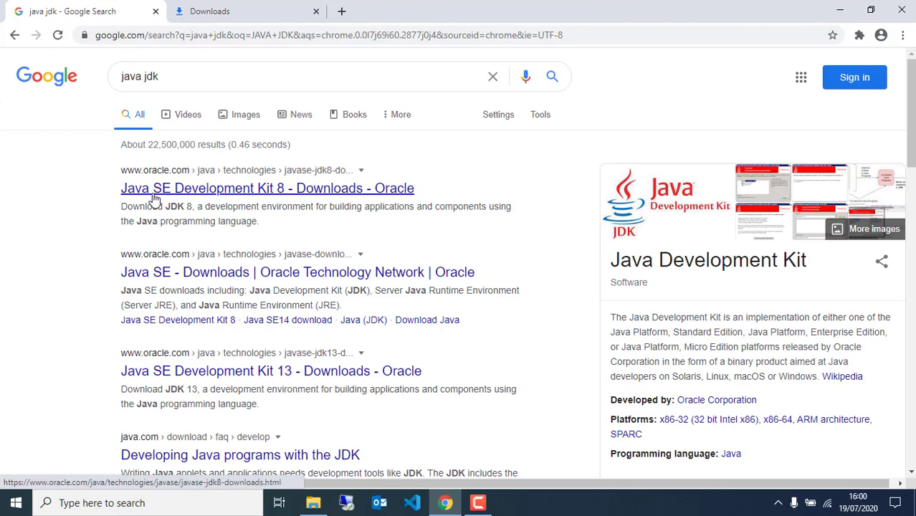
{"action": "left_click", "coordinate": [153, 195]}
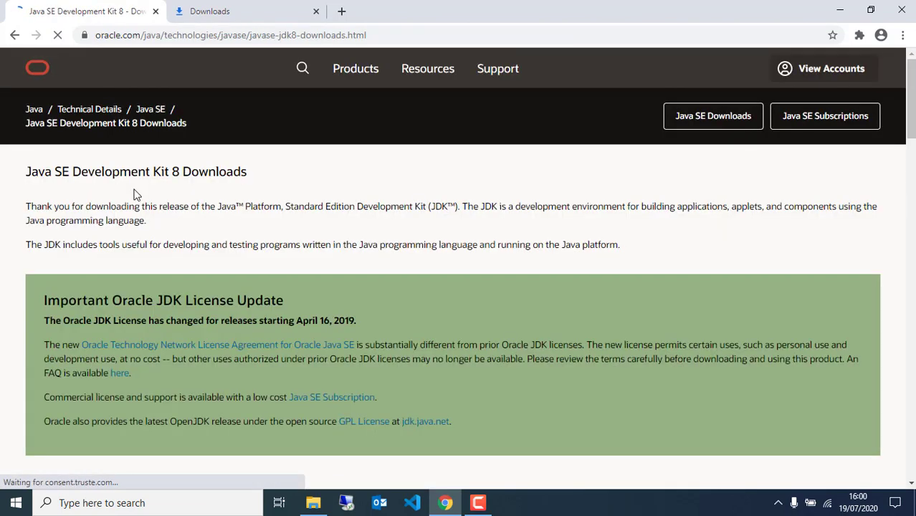
Accept the licence and start downloading jdk-8u261-windows-x64.exe, then view the downloads list.
{"action": "scroll", "coordinate": [351, 244], "scroll_direction": "down", "scroll_amount": 12}
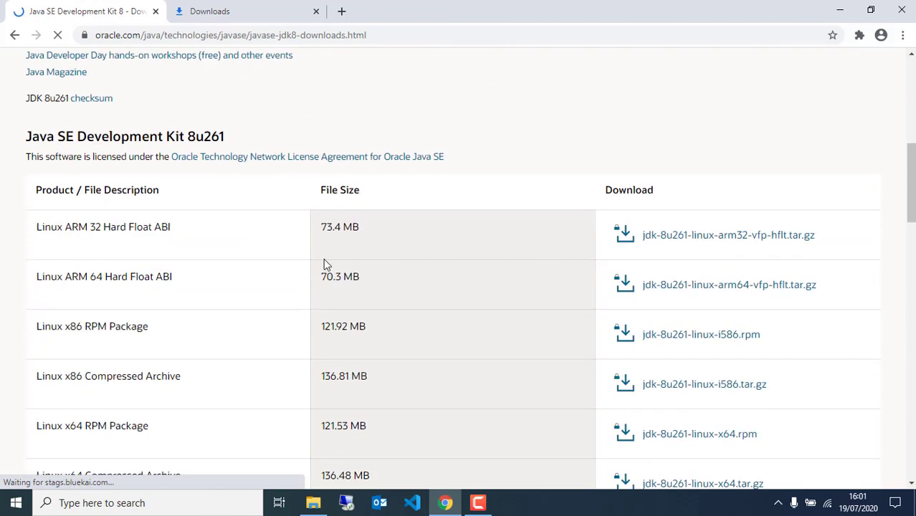
{"action": "scroll", "coordinate": [287, 258], "scroll_direction": "down", "scroll_amount": 2}
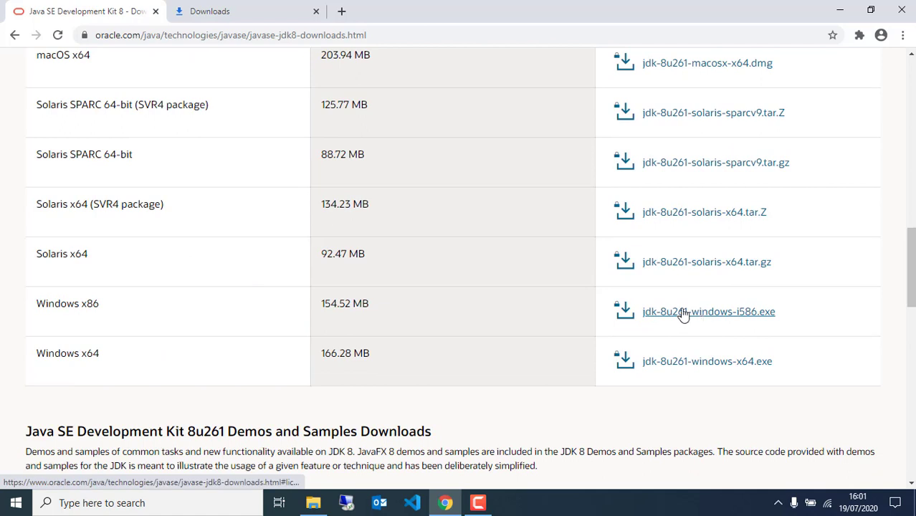
{"action": "left_click_drag", "start_coordinate": [26, 307], "coordinate": [156, 311]}
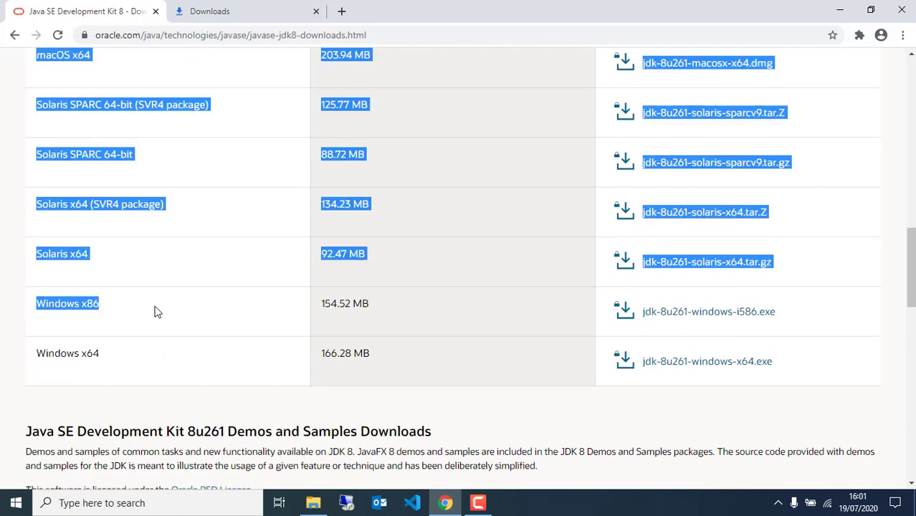
{"action": "left_click", "coordinate": [119, 366]}
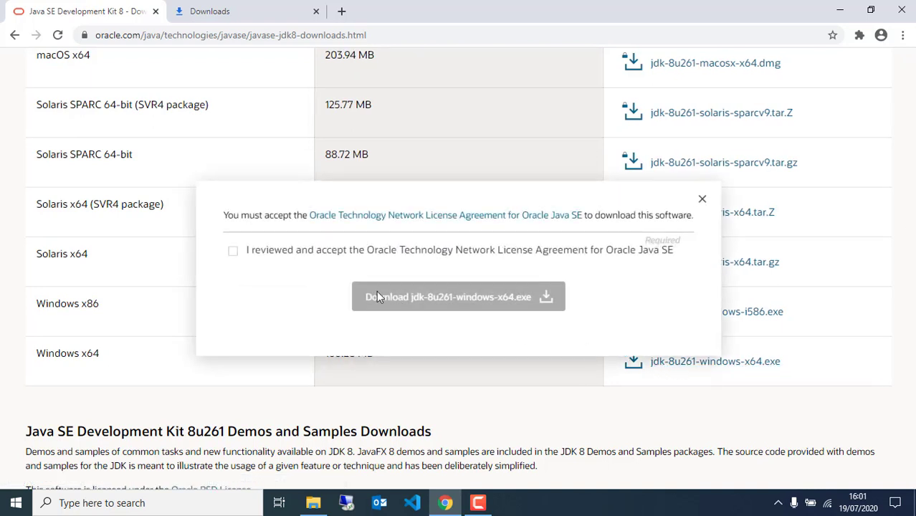
{"action": "left_click", "coordinate": [233, 251]}
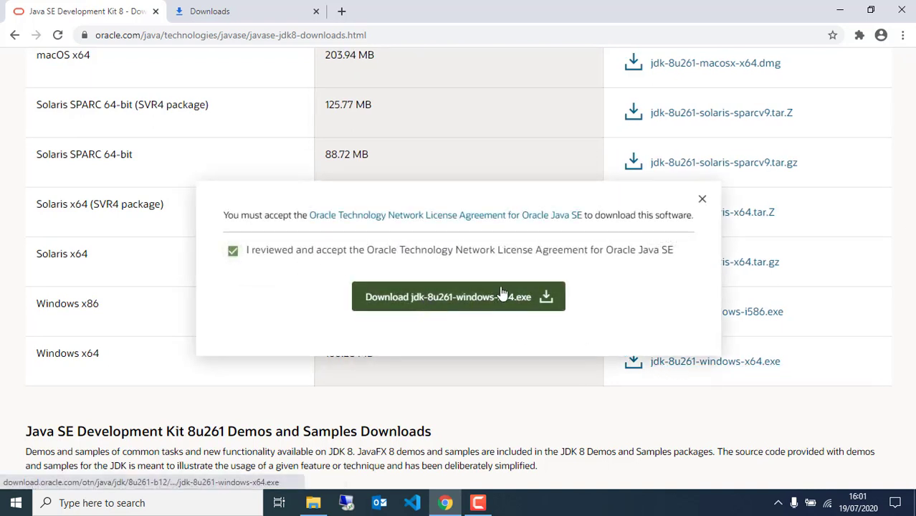
{"action": "left_click", "coordinate": [473, 304]}
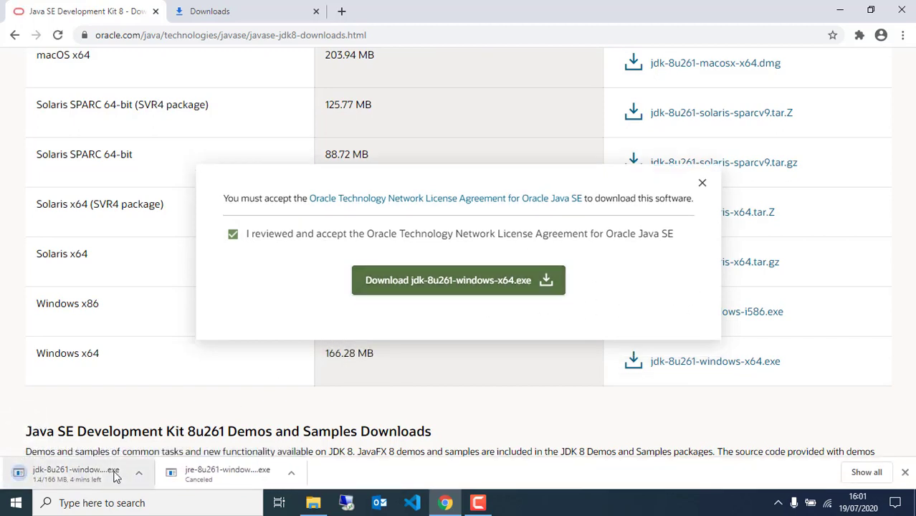
{"action": "left_click", "coordinate": [865, 475]}
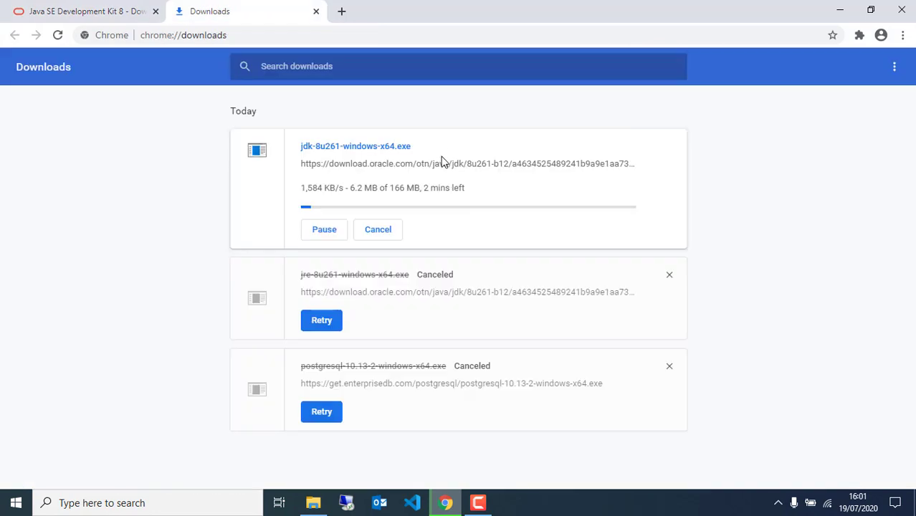
Cancel the JDK download, check dhis2-stable-2.34.1.war in the DHIS2 folder, and return to the JDK tab.
{"action": "left_click", "coordinate": [311, 230]}
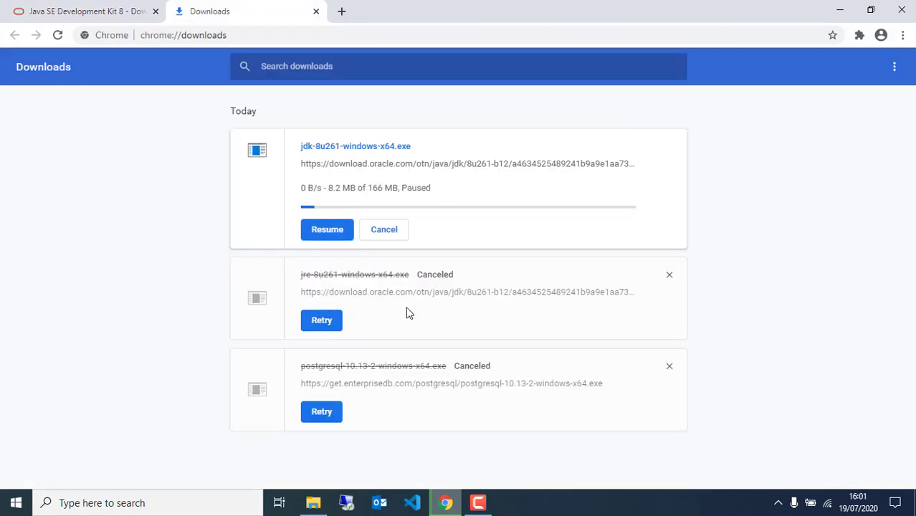
{"action": "left_click", "coordinate": [384, 229]}
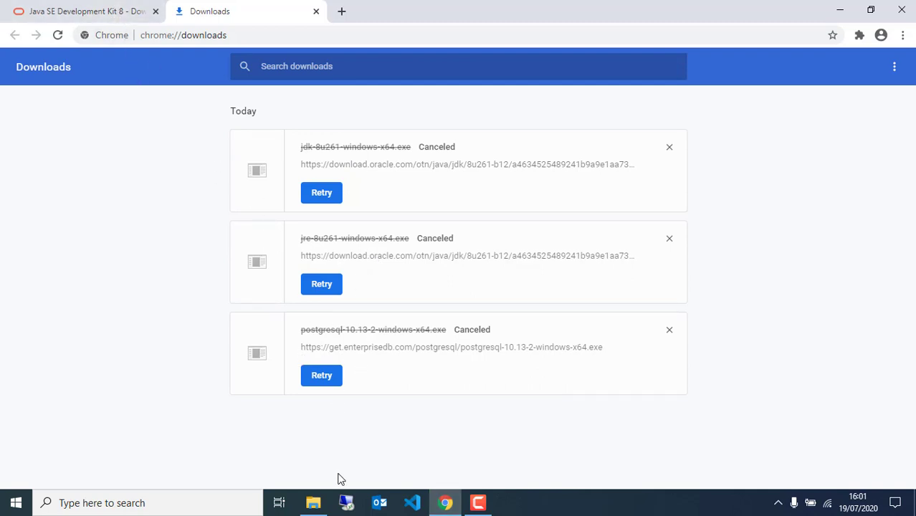
{"action": "left_click", "coordinate": [313, 502]}
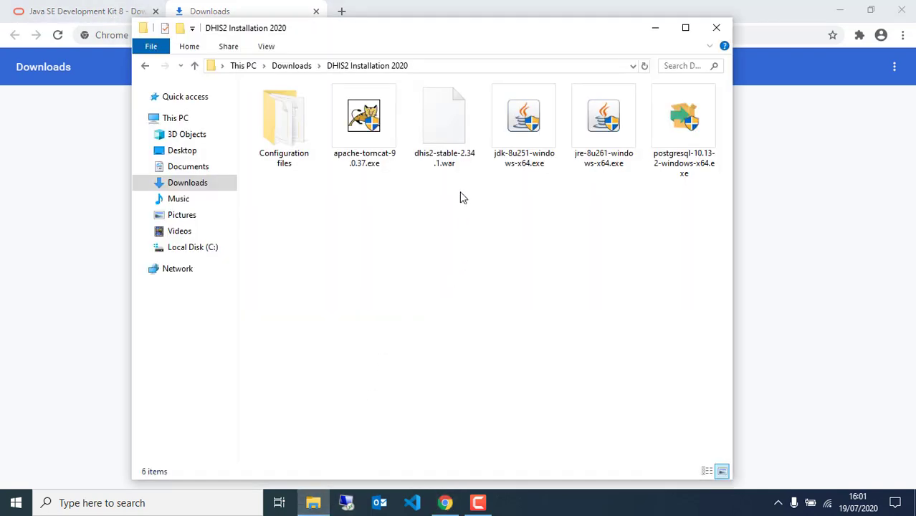
{"action": "left_click", "coordinate": [441, 129]}
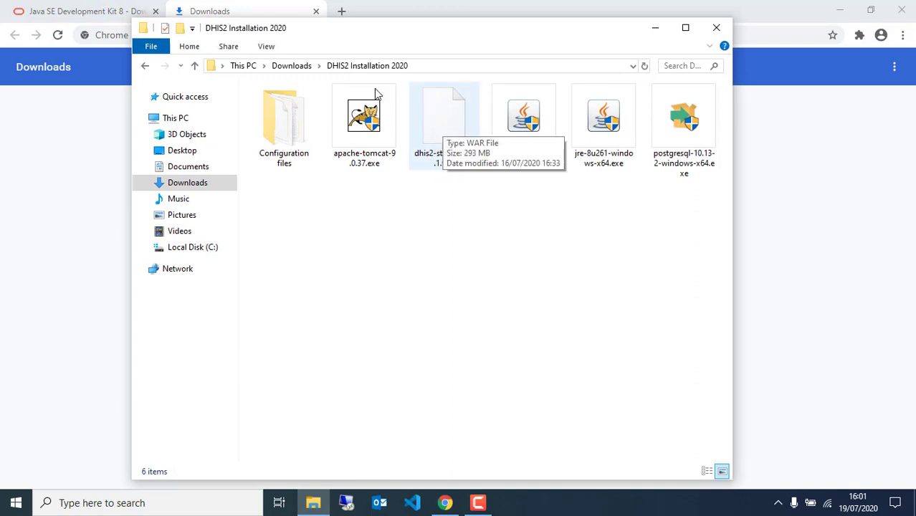
{"action": "left_click", "coordinate": [266, 7]}
{"action": "left_click", "coordinate": [104, 9]}
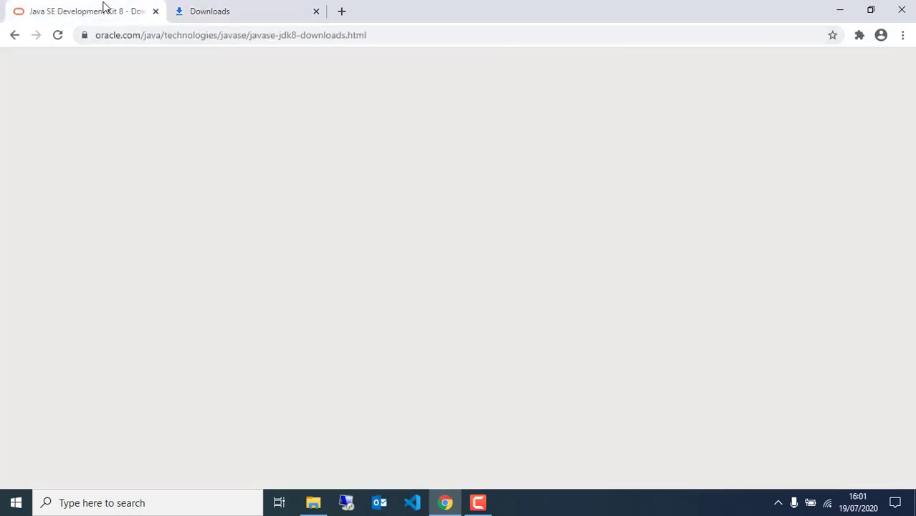
Search 'DHIS2 download' and open the Downloads | DHIS2 page.
{"action": "left_click", "coordinate": [157, 31]}
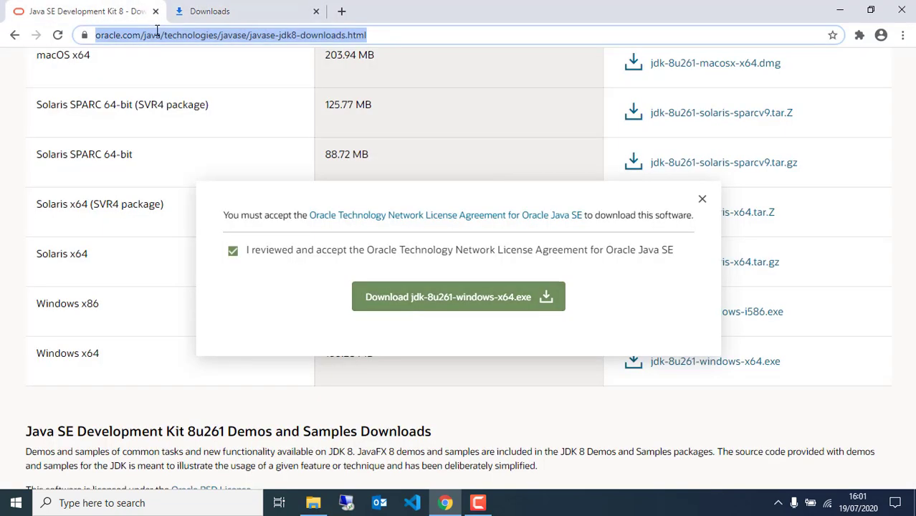
{"action": "type", "text": "DHIS"}
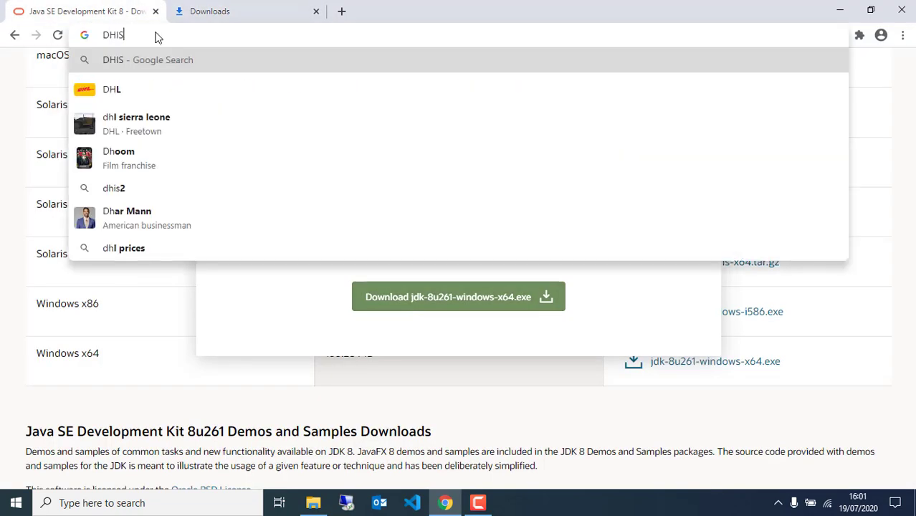
{"action": "type", "text": "2 download"}
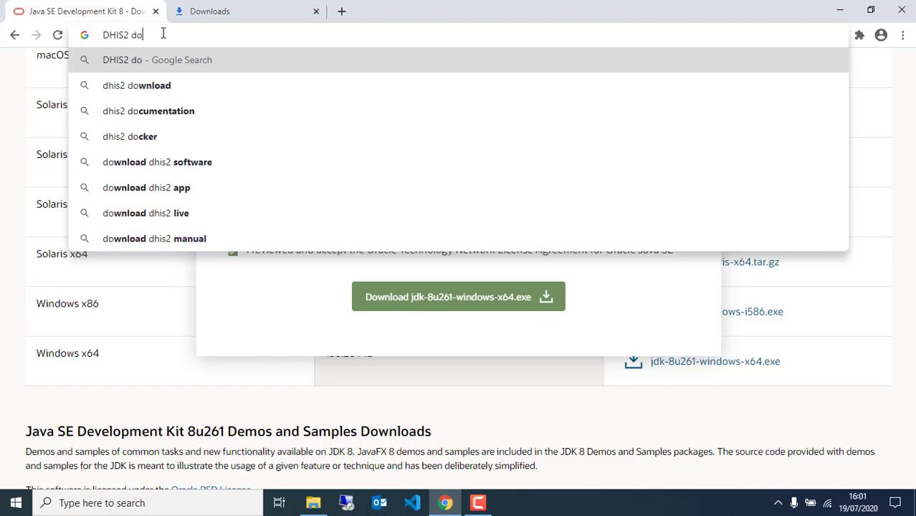
{"action": "key", "text": "Return"}
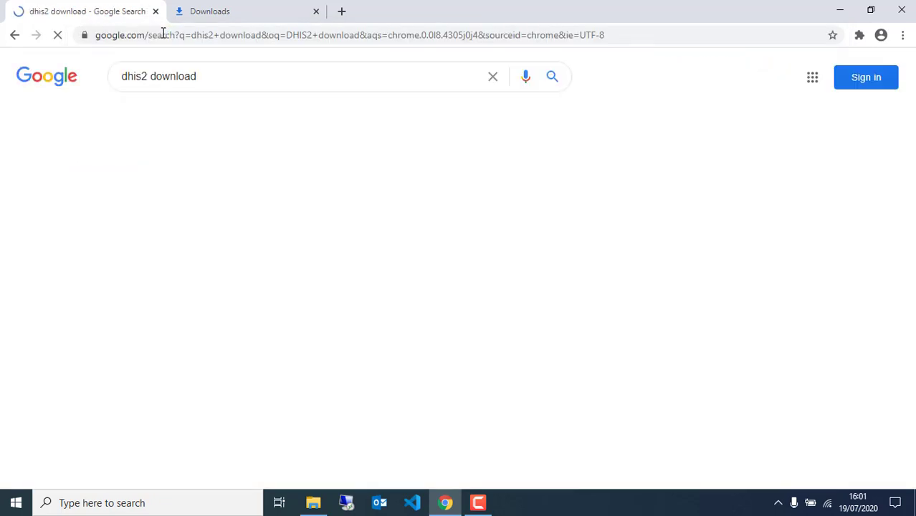
{"action": "left_click", "coordinate": [150, 198]}
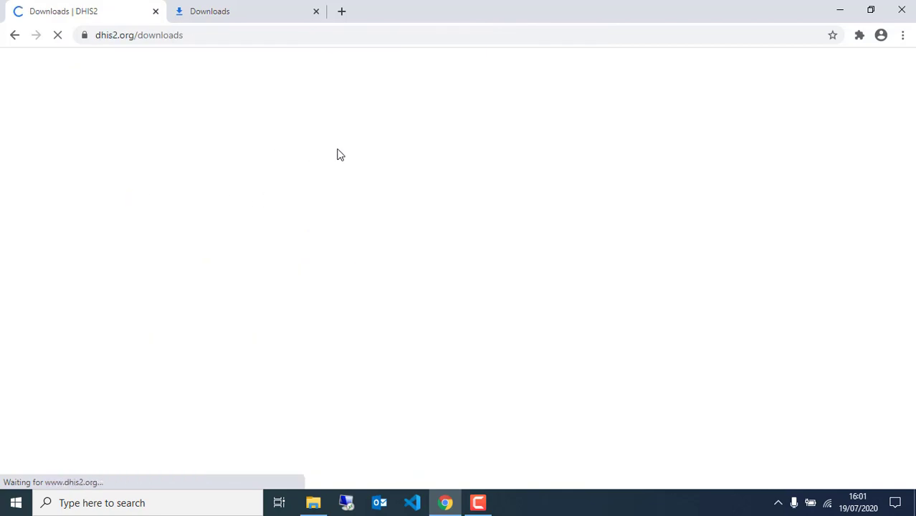
Start downloading DHIS 2 WAR-file 2.34.1, released 14.07.2020, and show all downloads.
{"action": "scroll", "coordinate": [340, 211], "scroll_direction": "down", "scroll_amount": 2}
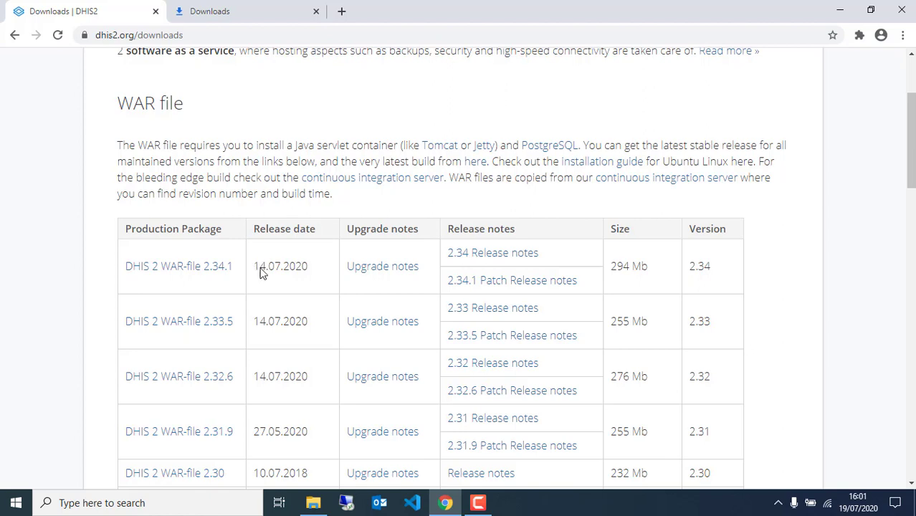
{"action": "left_click_drag", "start_coordinate": [253, 266], "coordinate": [319, 267]}
{"action": "left_click", "coordinate": [140, 269]}
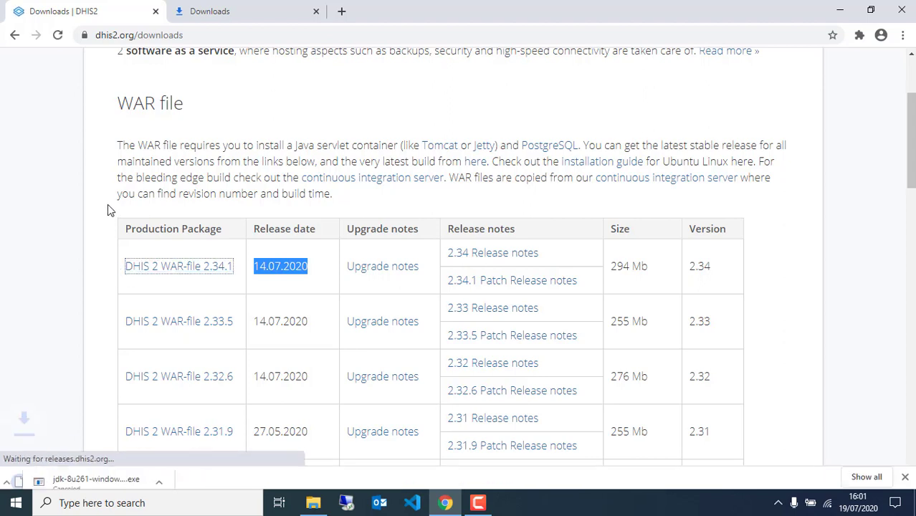
{"action": "left_click", "coordinate": [867, 472]}
Cancel the dhis2-stable-2.34.1 (1).war download, check the DHIS2 folder, and return to the DHIS2 tab.
{"action": "left_click", "coordinate": [324, 233]}
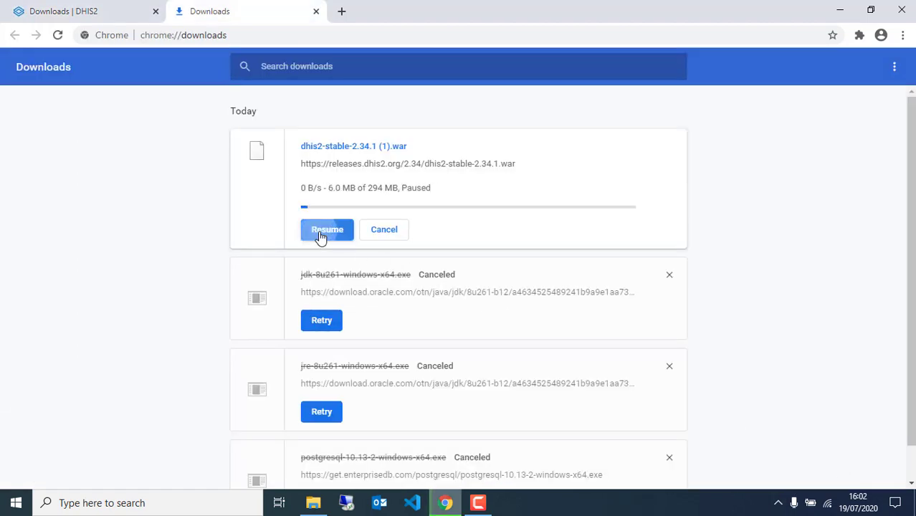
{"action": "left_click", "coordinate": [398, 231]}
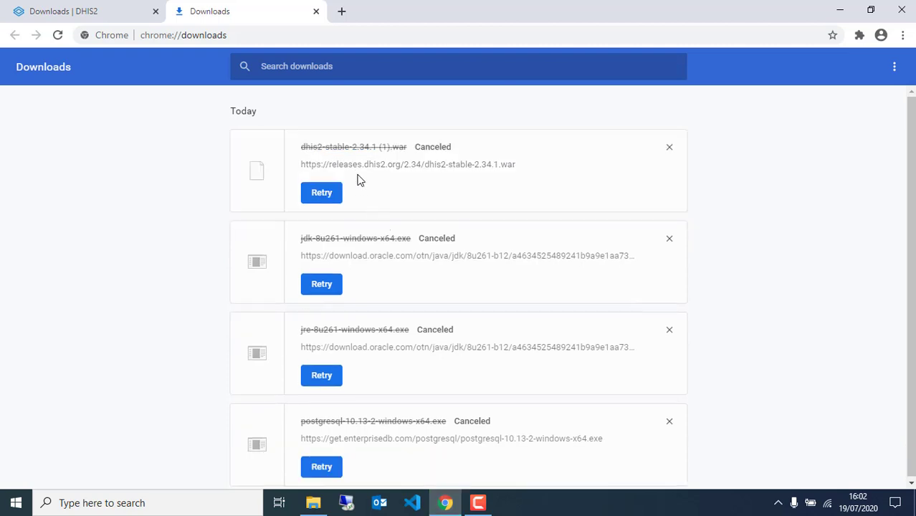
{"action": "left_click", "coordinate": [314, 503]}
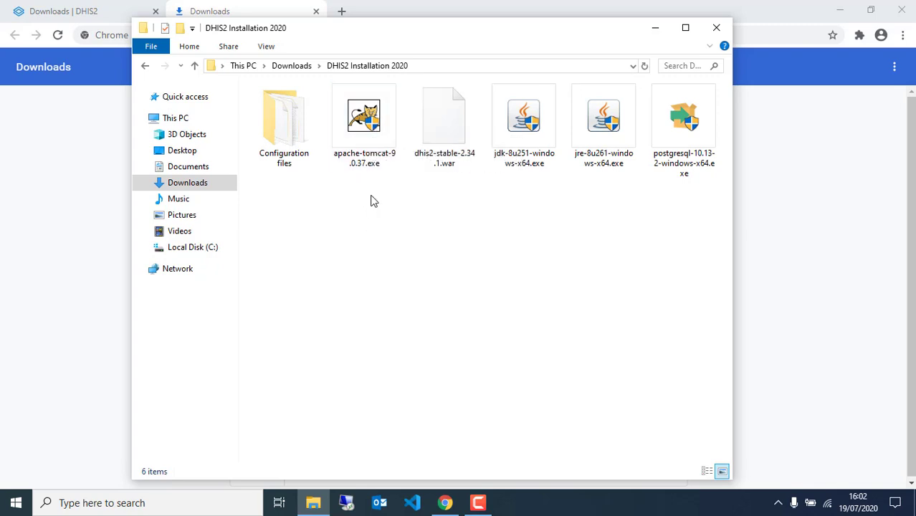
{"action": "left_click", "coordinate": [131, 9]}
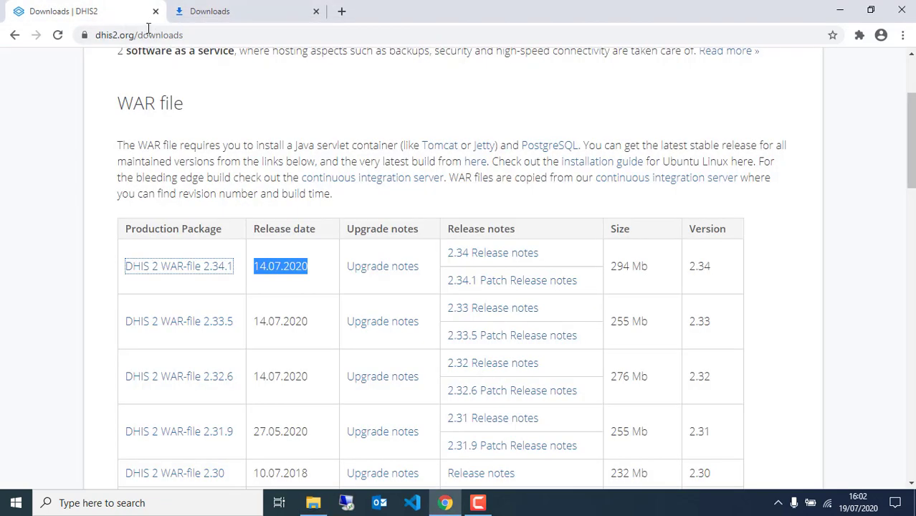
Search Google for 'Apache Tomcat' and open the Apache Tomcat 8 Software Downloads result.
{"action": "left_click", "coordinate": [147, 33]}
{"action": "type", "text": "Apa"}
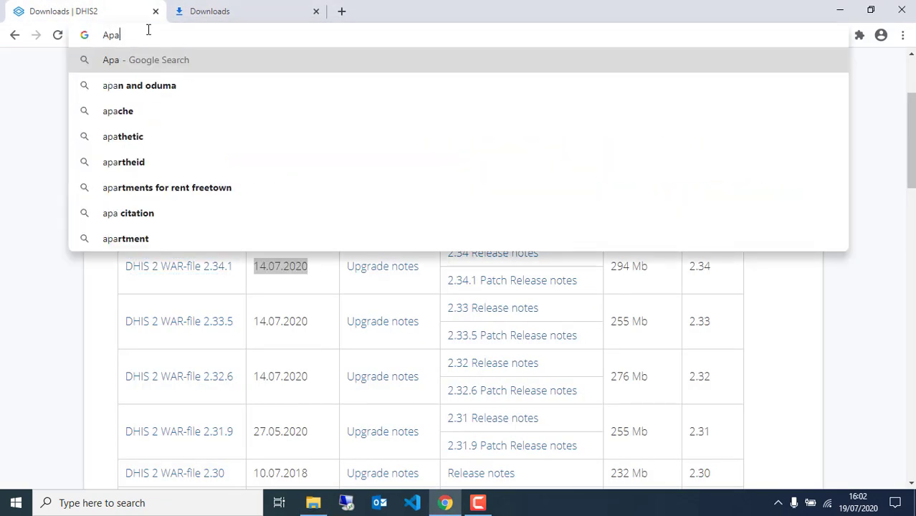
{"action": "type", "text": "che Tom"}
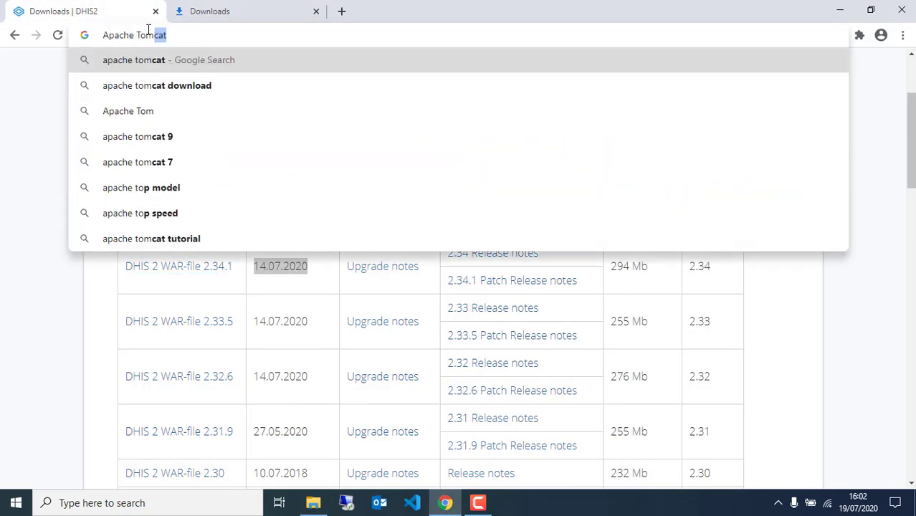
{"action": "type", "text": "cat"}
{"action": "key", "text": "Return"}
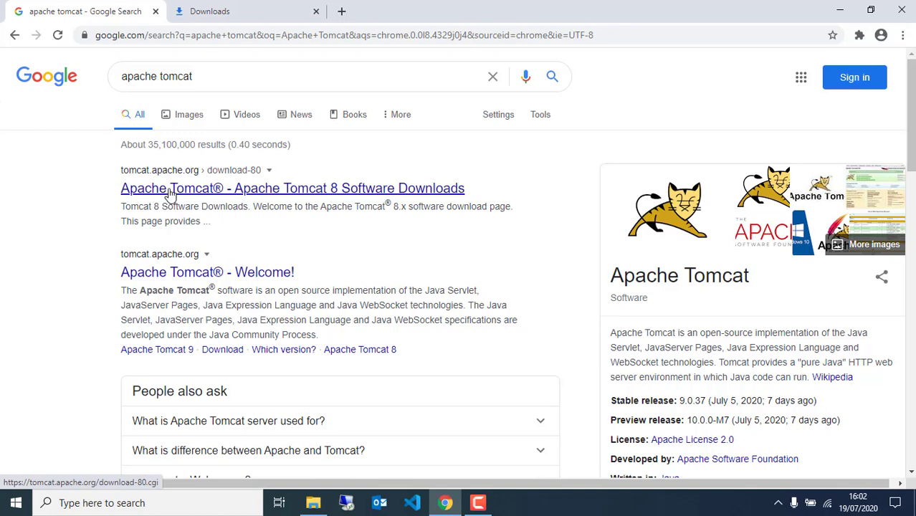
{"action": "left_click", "coordinate": [171, 192]}
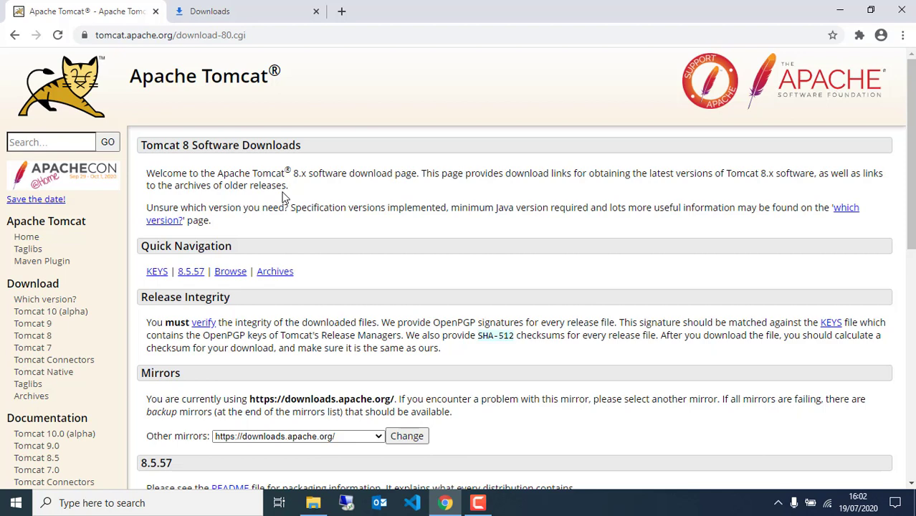
Go to the Tomcat 9 downloads page and start downloading the 32-bit/64-bit Windows Service Installer.
{"action": "left_click", "coordinate": [43, 325]}
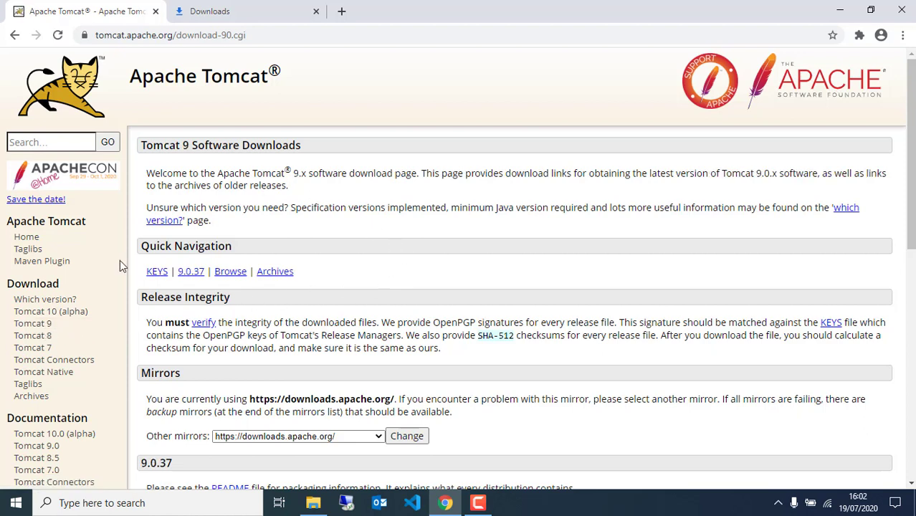
{"action": "scroll", "coordinate": [369, 230], "scroll_direction": "down", "scroll_amount": 3}
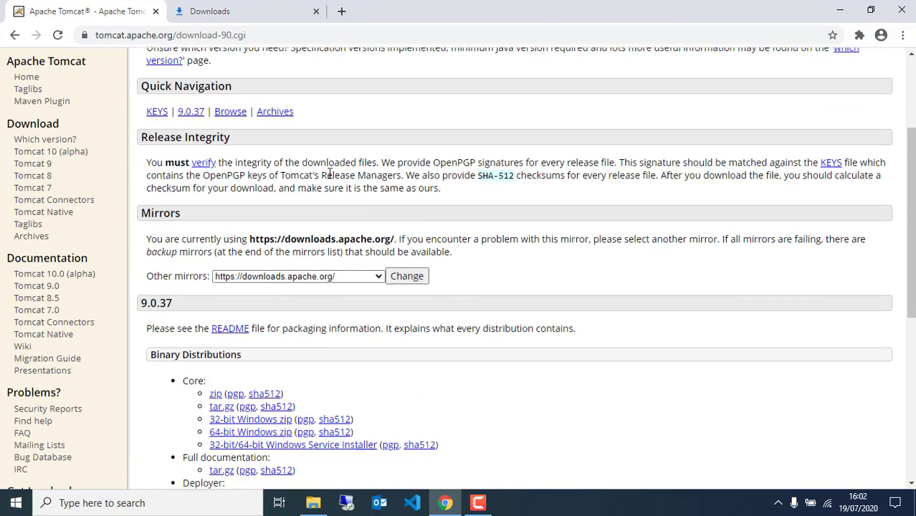
{"action": "scroll", "coordinate": [327, 169], "scroll_direction": "down", "scroll_amount": 3}
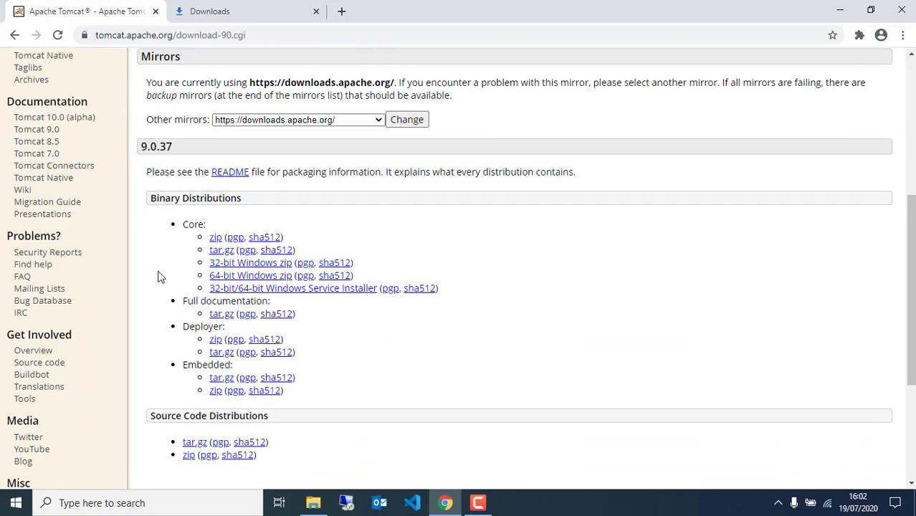
{"action": "scroll", "coordinate": [159, 274], "scroll_direction": "down", "scroll_amount": 3}
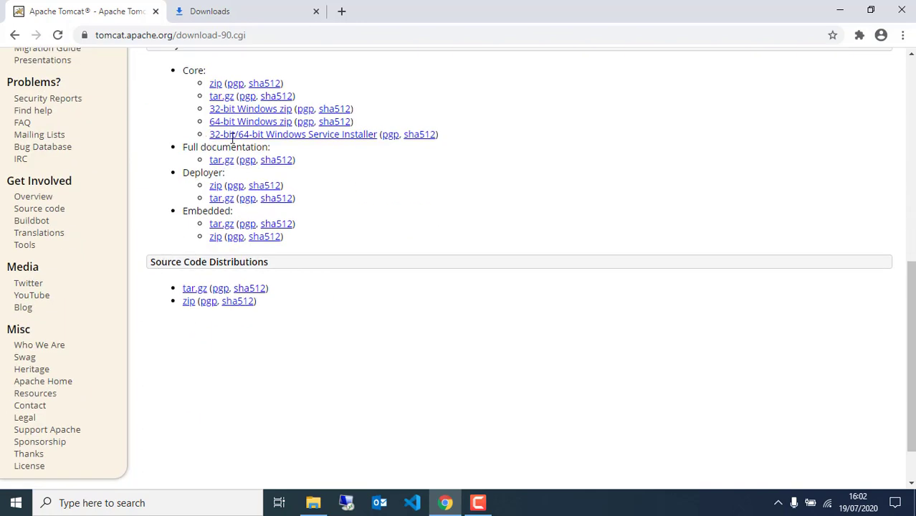
{"action": "left_click_drag", "start_coordinate": [209, 136], "coordinate": [362, 140]}
{"action": "left_click", "coordinate": [344, 153]}
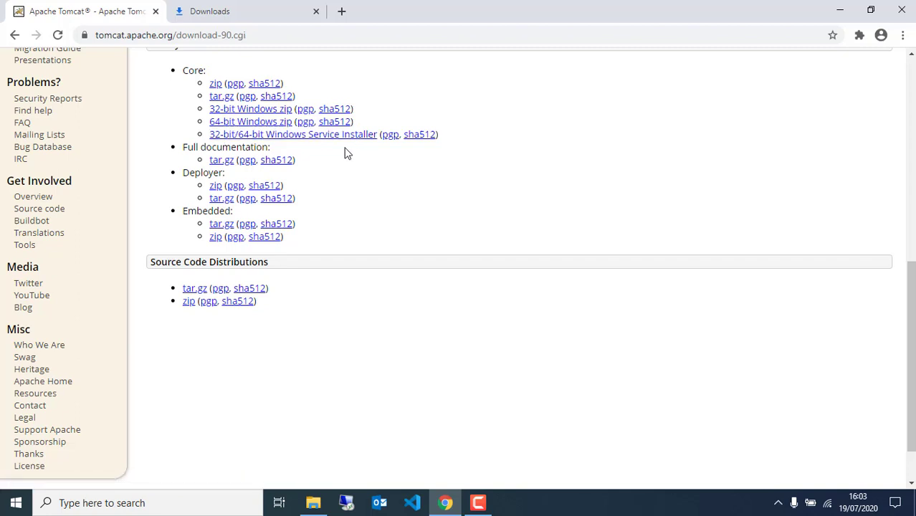
{"action": "left_click", "coordinate": [263, 136]}
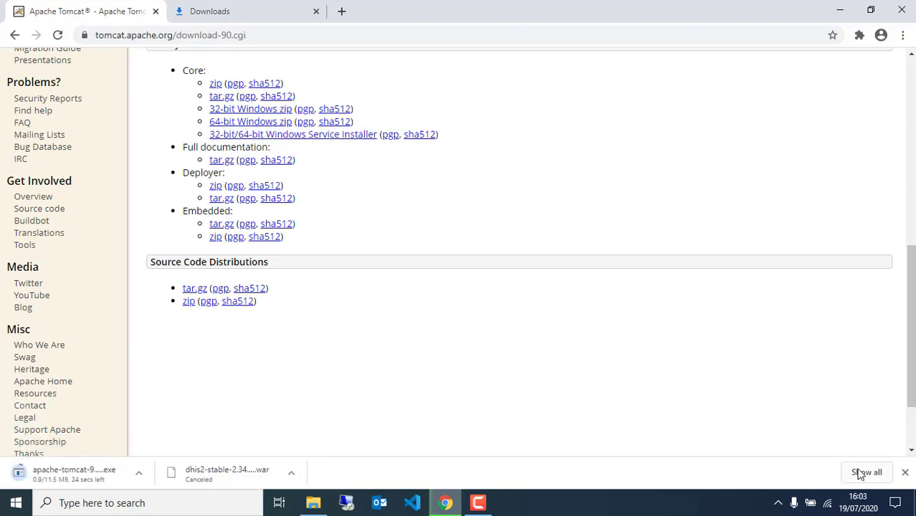
Pause and cancel the apache-tomcat-9.0.37.exe download, then return to the Tomcat 9 page.
{"action": "left_click", "coordinate": [863, 473]}
{"action": "left_click", "coordinate": [324, 229]}
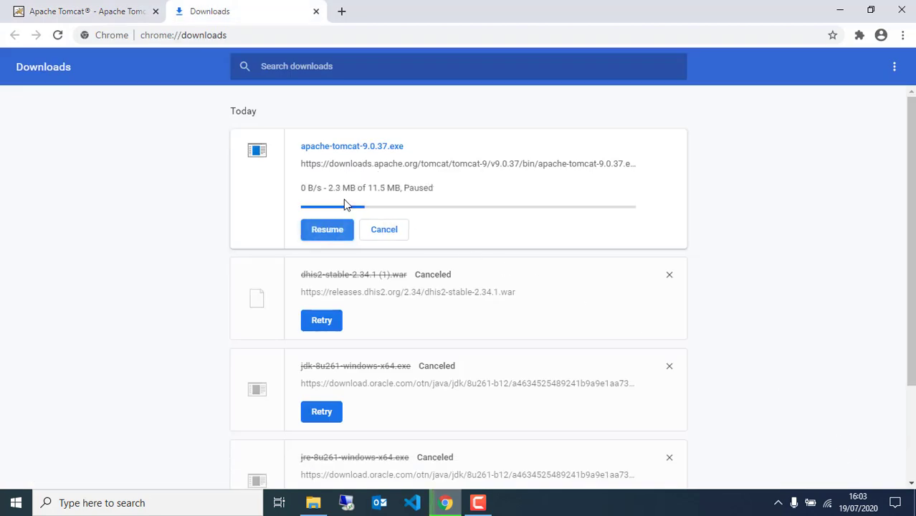
{"action": "left_click", "coordinate": [386, 230]}
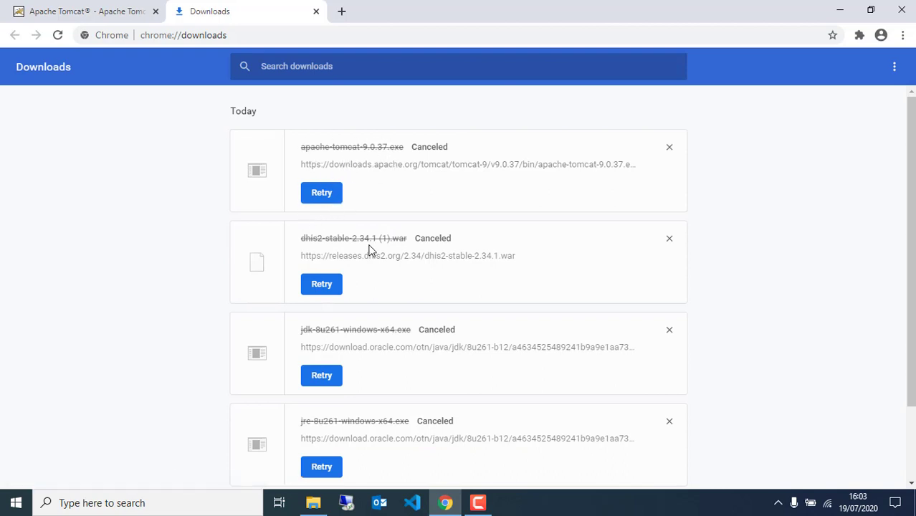
{"action": "scroll", "coordinate": [371, 296], "scroll_direction": "down", "scroll_amount": 2}
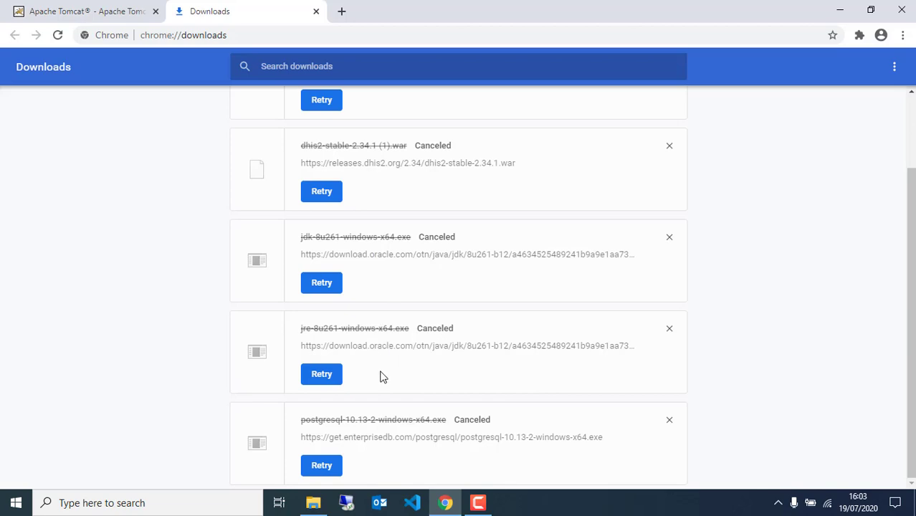
{"action": "left_click", "coordinate": [136, 5]}
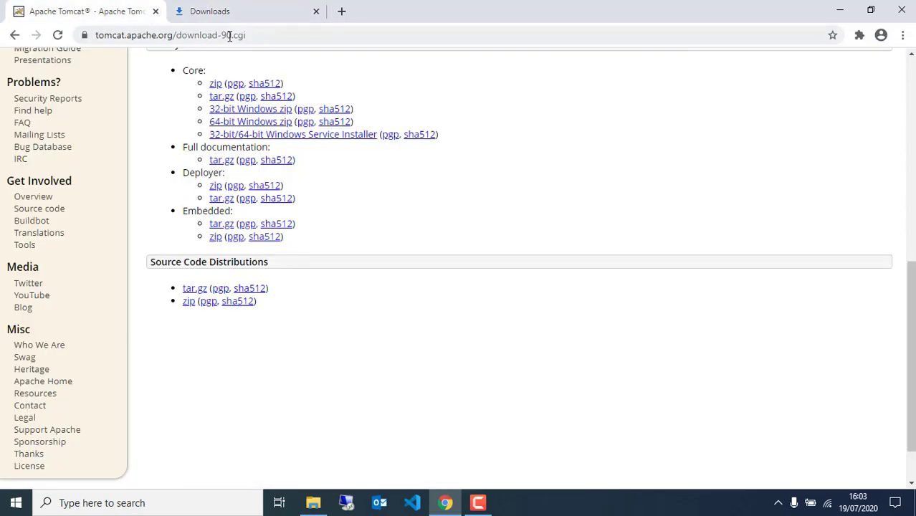
Minimize Chrome and select postgresql-10.13-2-windows-x64.exe in the DHIS2 Installation 2020 folder.
{"action": "left_click", "coordinate": [840, 10]}
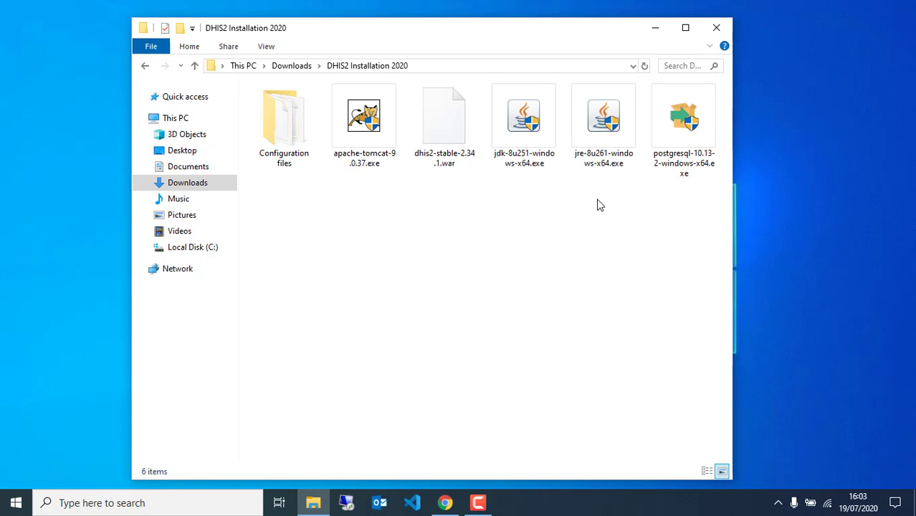
{"action": "left_click", "coordinate": [672, 132]}
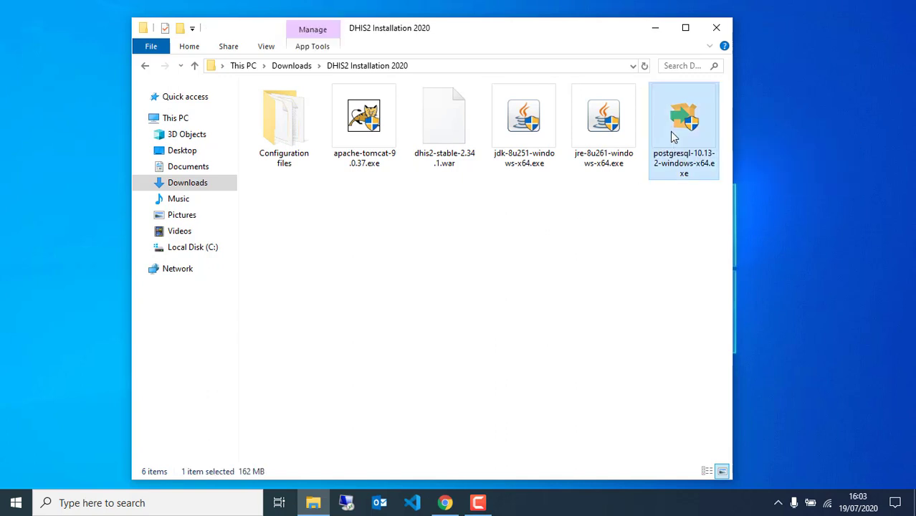
Run the PostgreSQL 10 installer with default directories, all components, a superuser password, and port 5432.
{"action": "double_click", "coordinate": [672, 133]}
{"action": "left_click", "coordinate": [558, 386]}
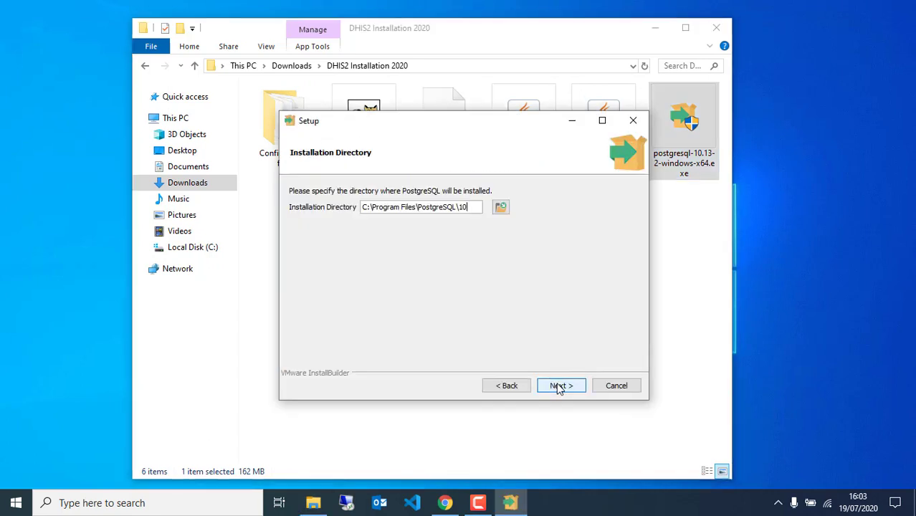
{"action": "left_click", "coordinate": [560, 387]}
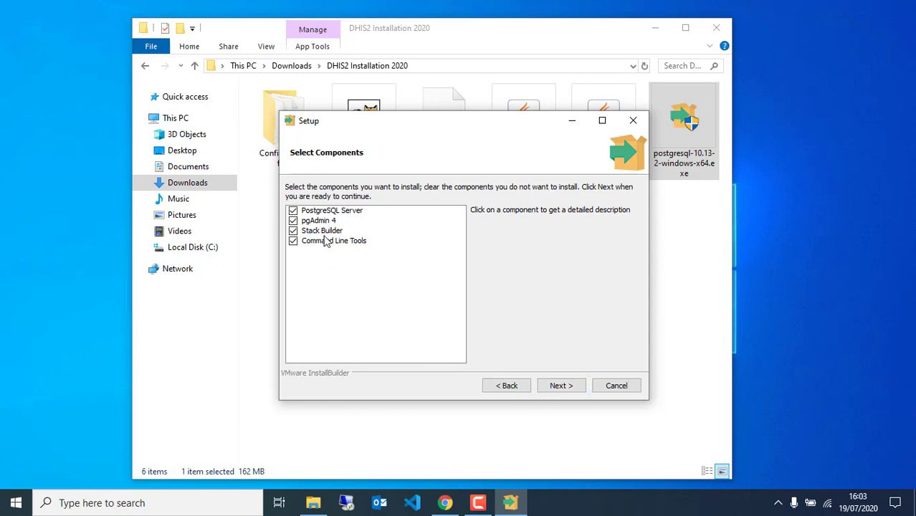
{"action": "left_click", "coordinate": [561, 386]}
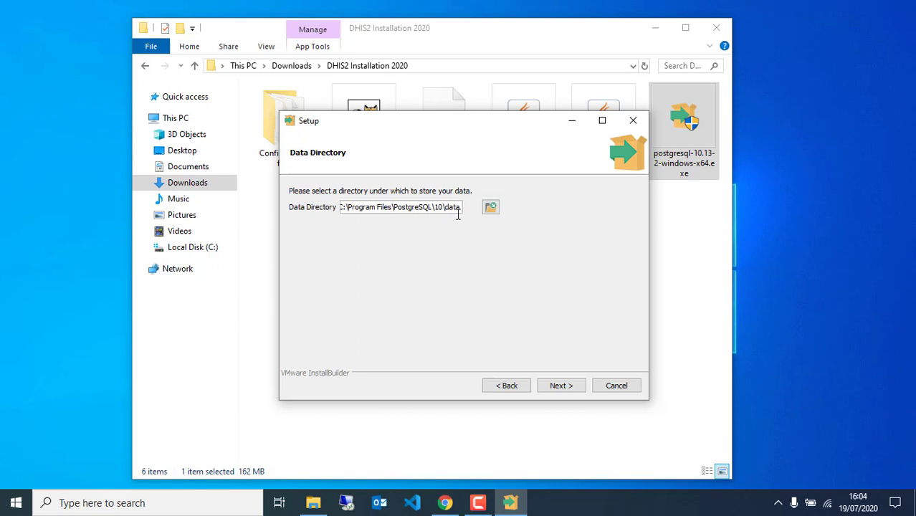
{"action": "left_click", "coordinate": [556, 387]}
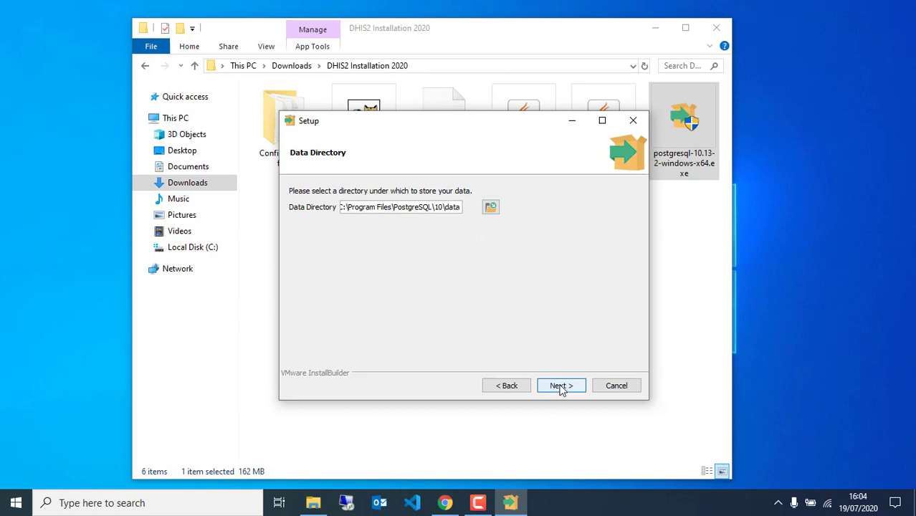
{"action": "left_click", "coordinate": [379, 207]}
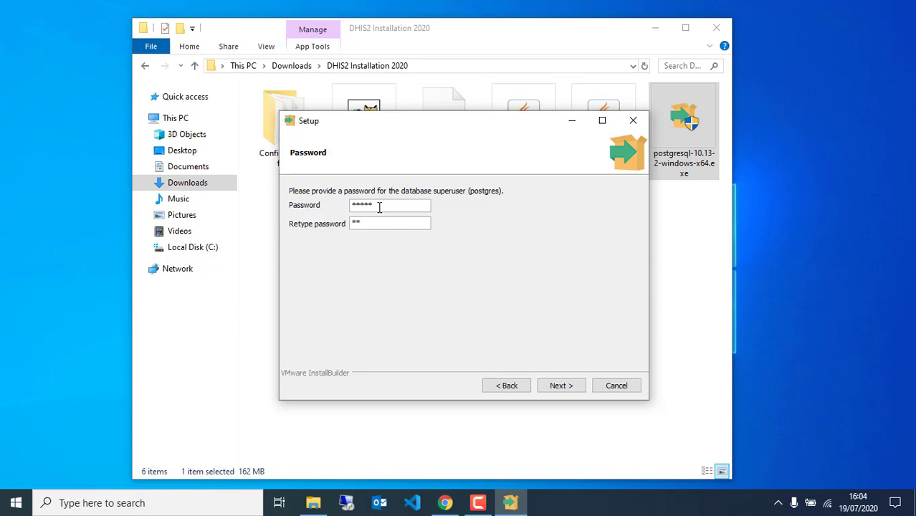
{"action": "left_click", "coordinate": [566, 388]}
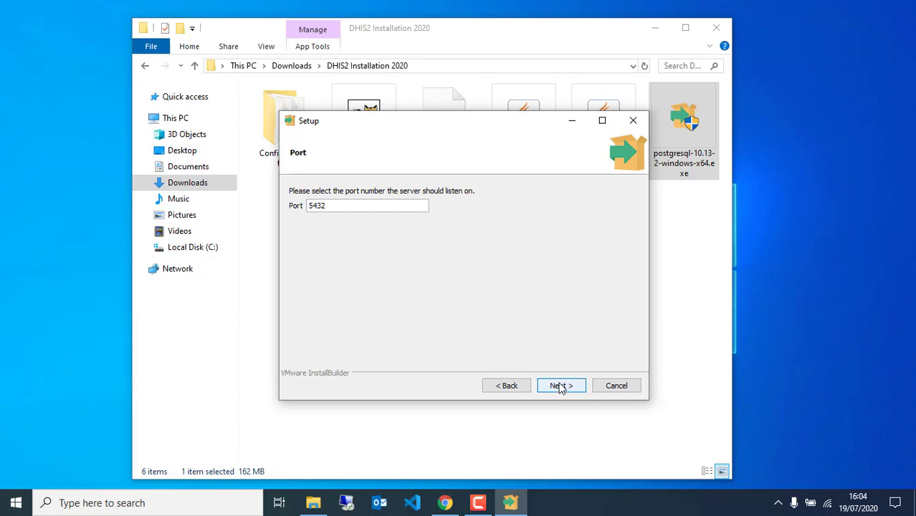
{"action": "left_click", "coordinate": [561, 387]}
{"action": "left_click", "coordinate": [561, 388]}
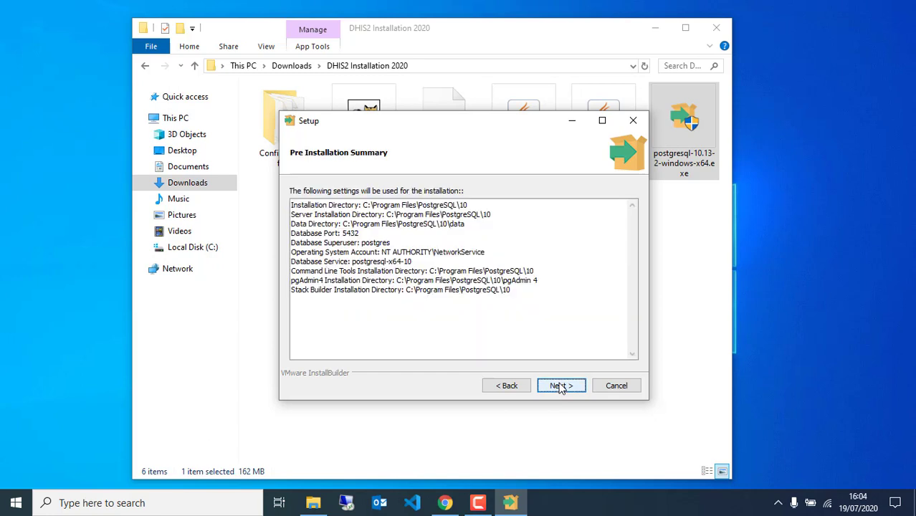
Install PostgreSQL from the summary and finish setup with Stack Builder launching at exit.
{"action": "left_click", "coordinate": [558, 387]}
{"action": "left_click", "coordinate": [557, 387]}
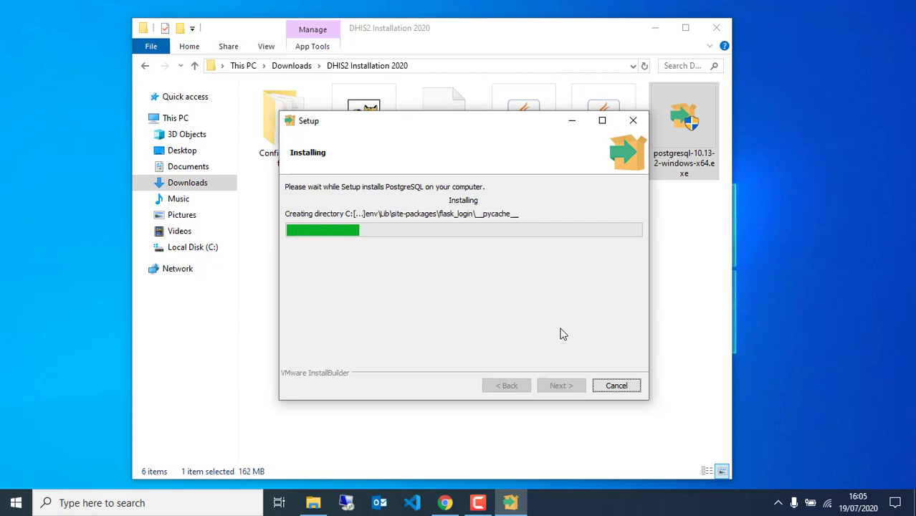
{"action": "left_click_drag", "start_coordinate": [488, 128], "coordinate": [495, 188]}
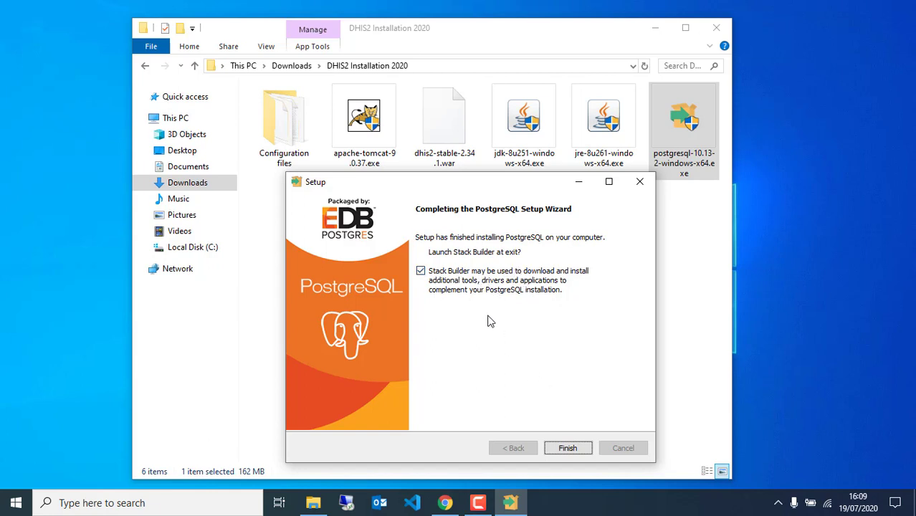
{"action": "left_click", "coordinate": [567, 448]}
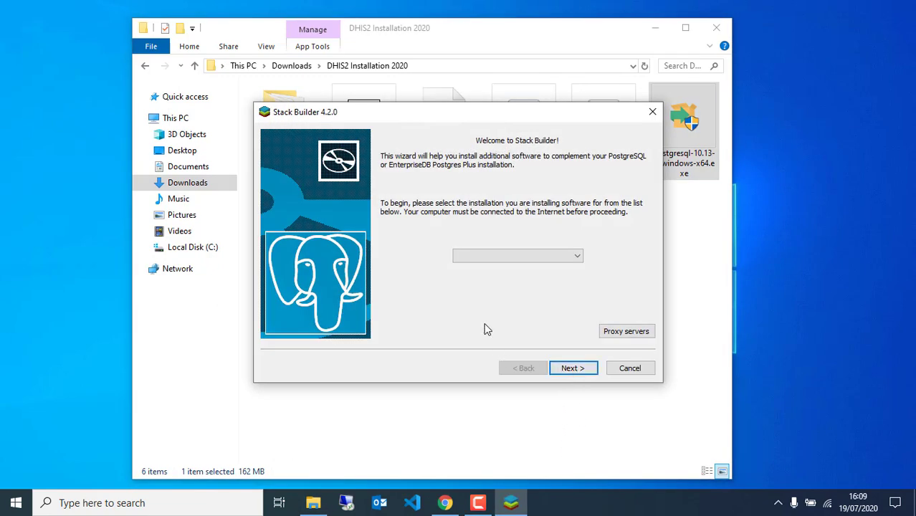
Choose the PostgreSQL 10 (x64) on port 5432 installation in Stack Builder.
{"action": "left_click", "coordinate": [577, 257]}
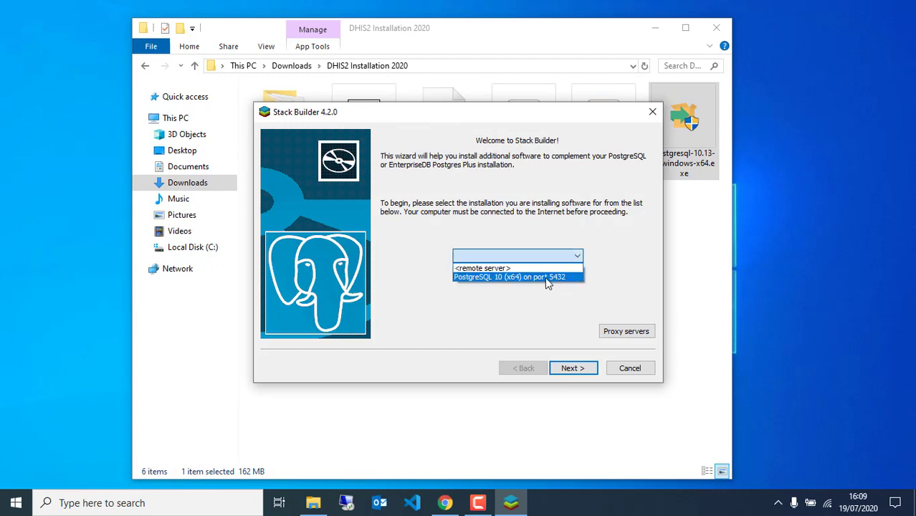
{"action": "left_click", "coordinate": [577, 256]}
{"action": "left_click", "coordinate": [577, 257]}
{"action": "left_click", "coordinate": [538, 281]}
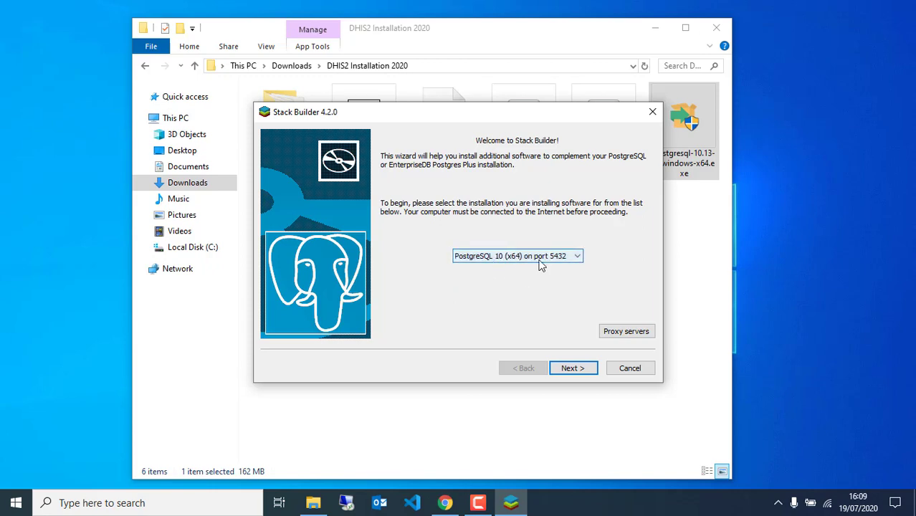
{"action": "left_click", "coordinate": [572, 373]}
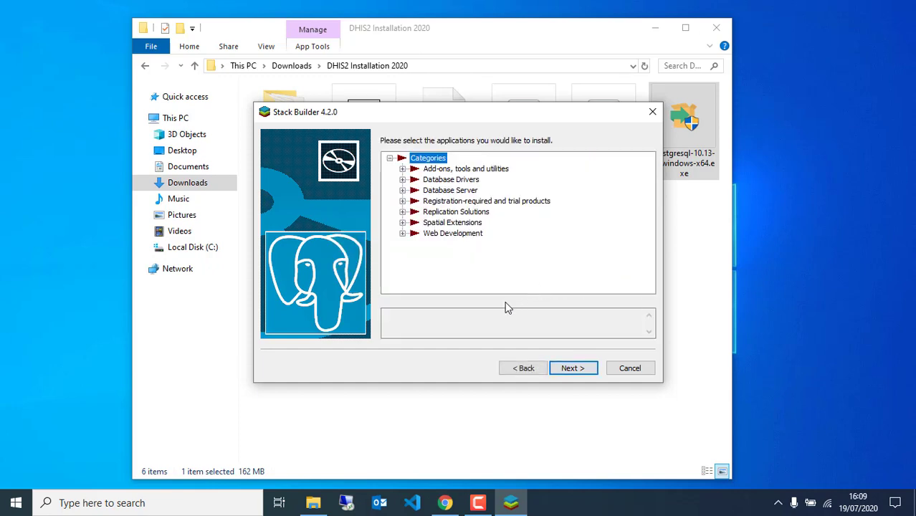
Select the PostGIS 3.0 Bundle under Spatial Extensions for installation.
{"action": "left_click", "coordinate": [403, 223]}
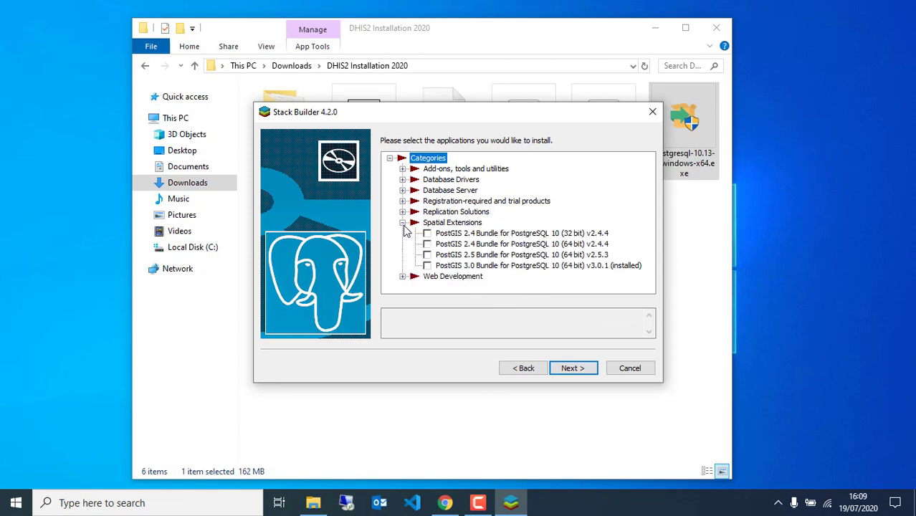
{"action": "left_click", "coordinate": [430, 268]}
{"action": "left_click", "coordinate": [427, 266]}
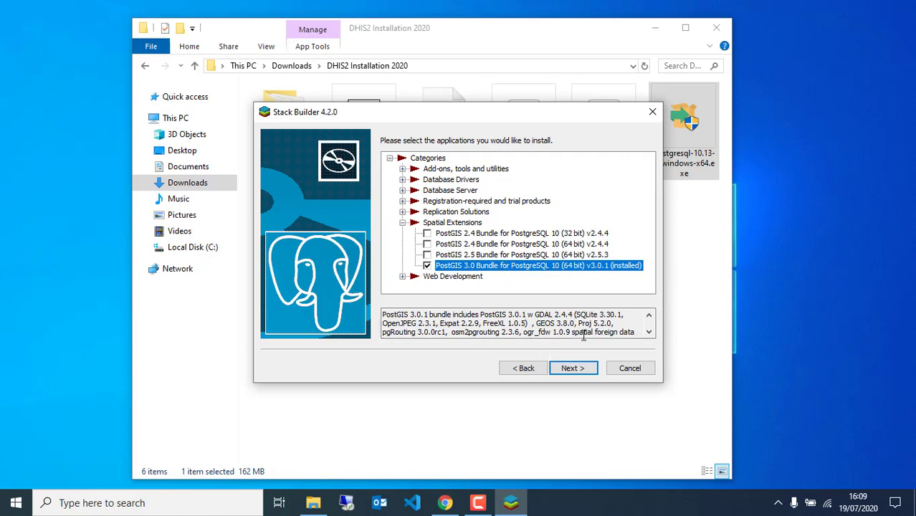
{"action": "left_click", "coordinate": [648, 332]}
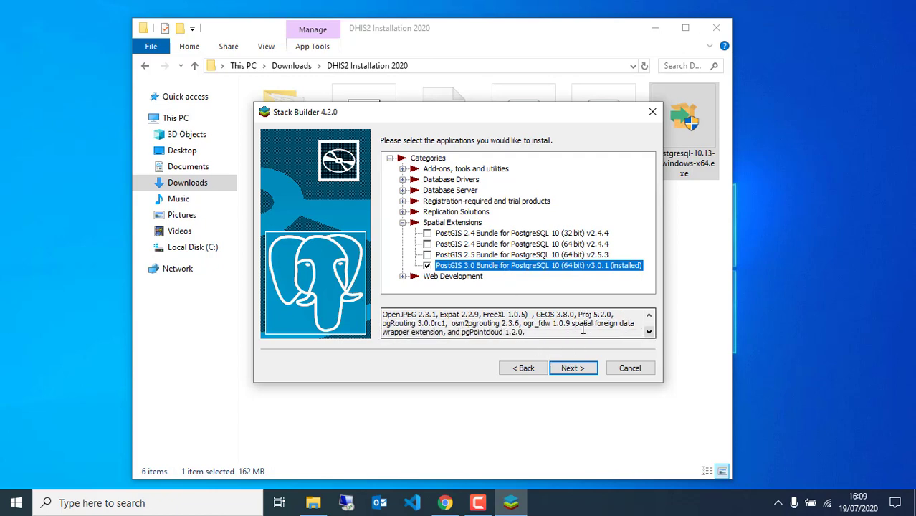
{"action": "left_click", "coordinate": [539, 326]}
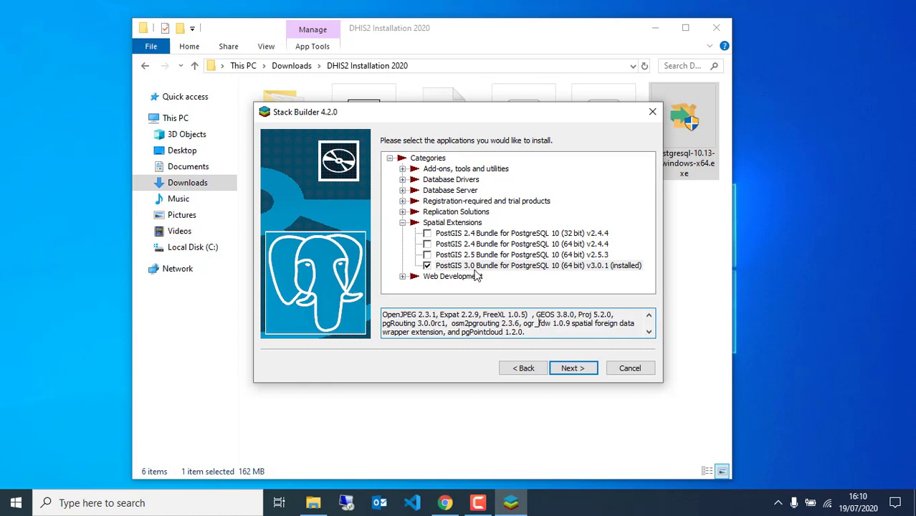
{"action": "left_click", "coordinate": [574, 368]}
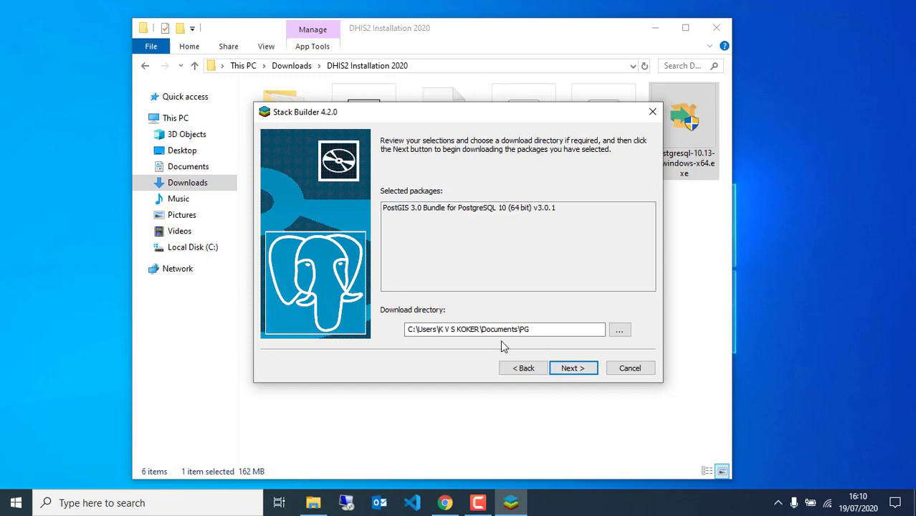
Download the PostGIS 3.0 Bundle to the download directory and launch its installer.
{"action": "left_click", "coordinate": [520, 329]}
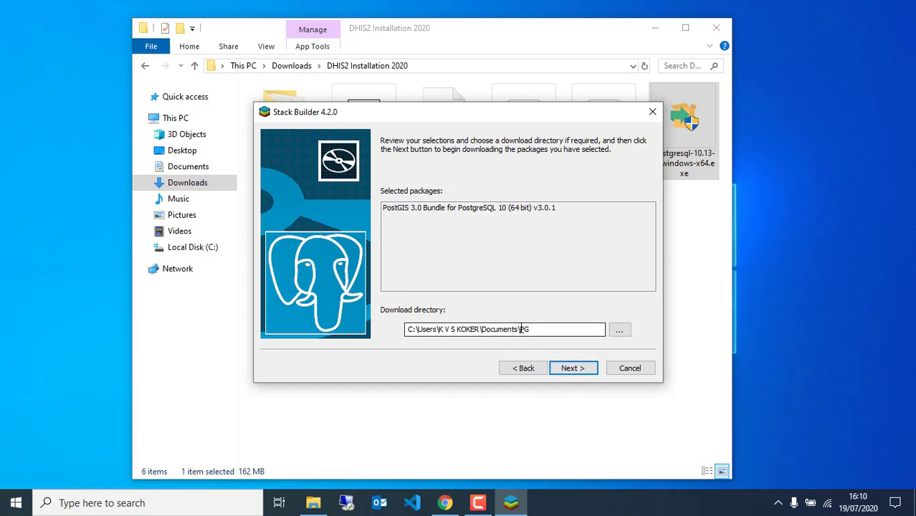
{"action": "left_click", "coordinate": [567, 369]}
{"action": "left_click", "coordinate": [568, 369]}
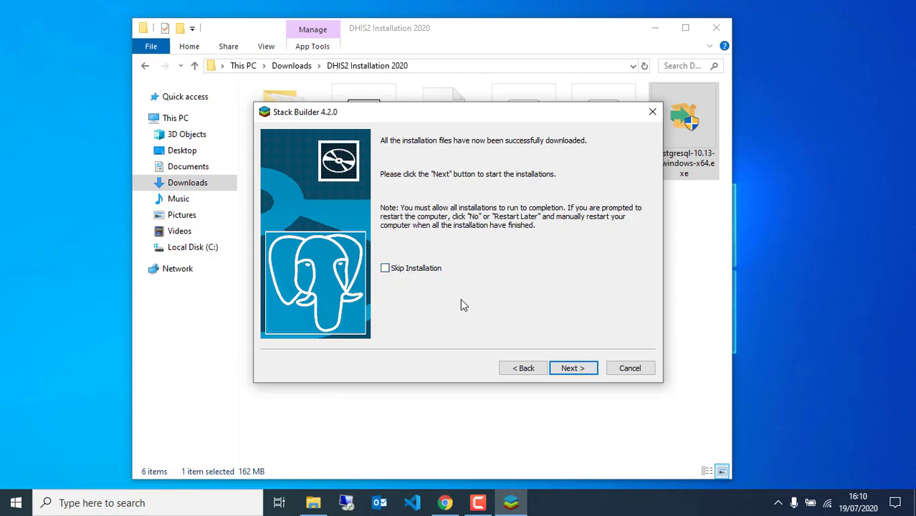
{"action": "left_click", "coordinate": [560, 368]}
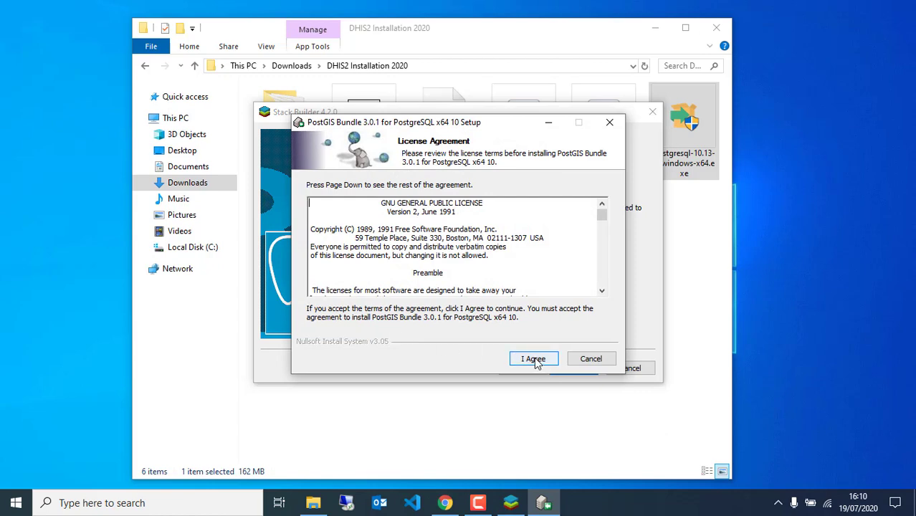
Accept the PostGIS licence, include Create spatial database, keep the default folder, and enter the postgres password.
{"action": "left_click", "coordinate": [537, 360]}
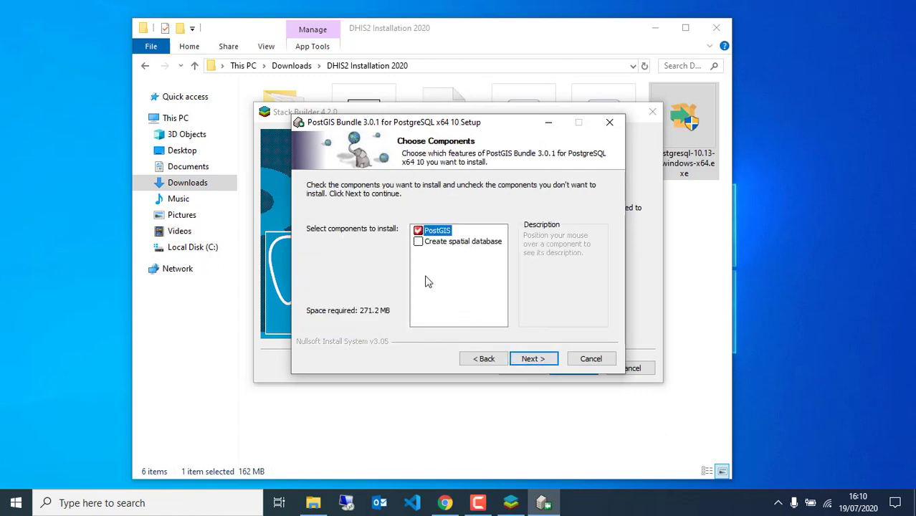
{"action": "left_click", "coordinate": [418, 242]}
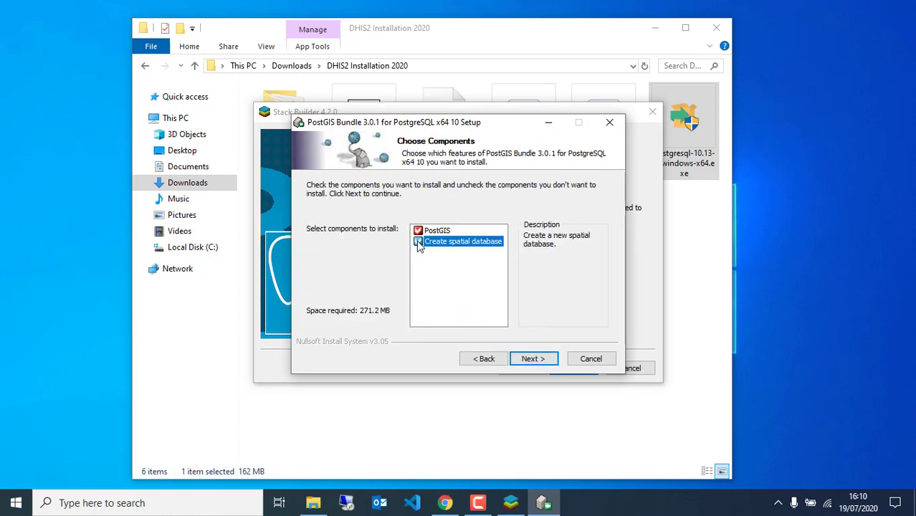
{"action": "left_click", "coordinate": [530, 362]}
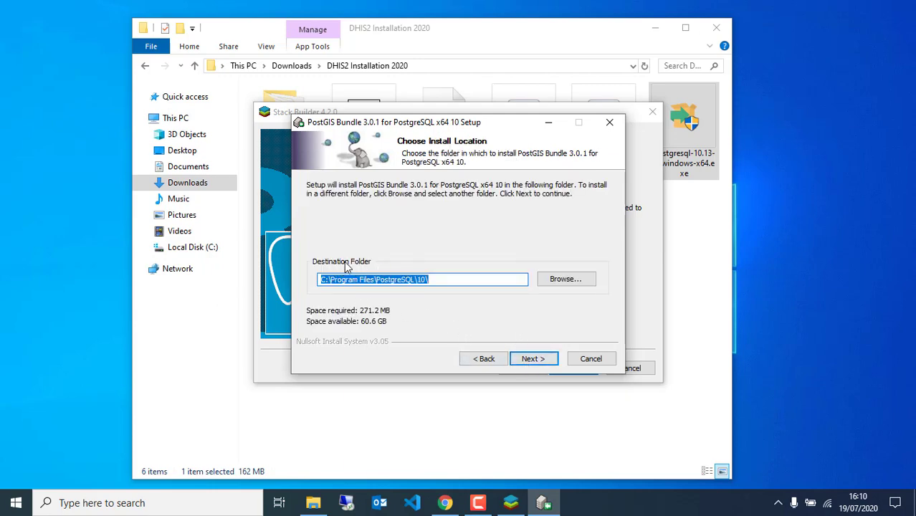
{"action": "left_click", "coordinate": [428, 279]}
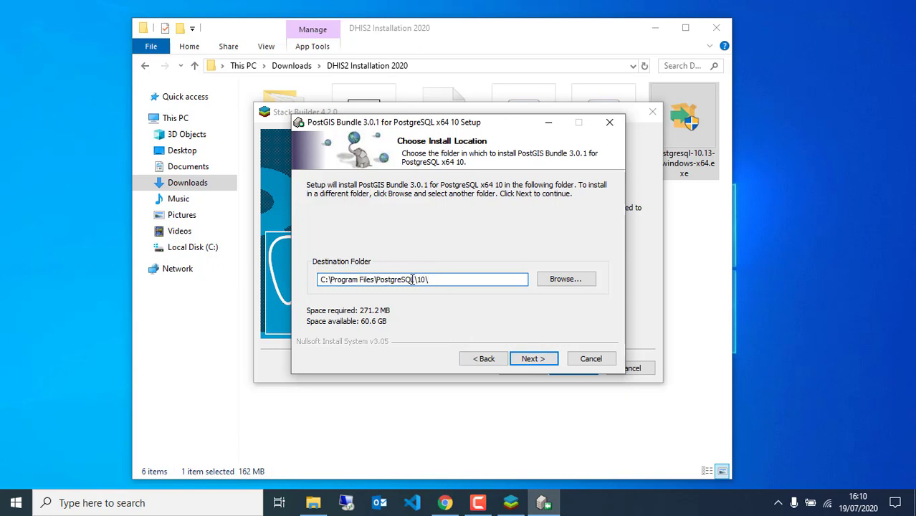
{"action": "left_click", "coordinate": [530, 359]}
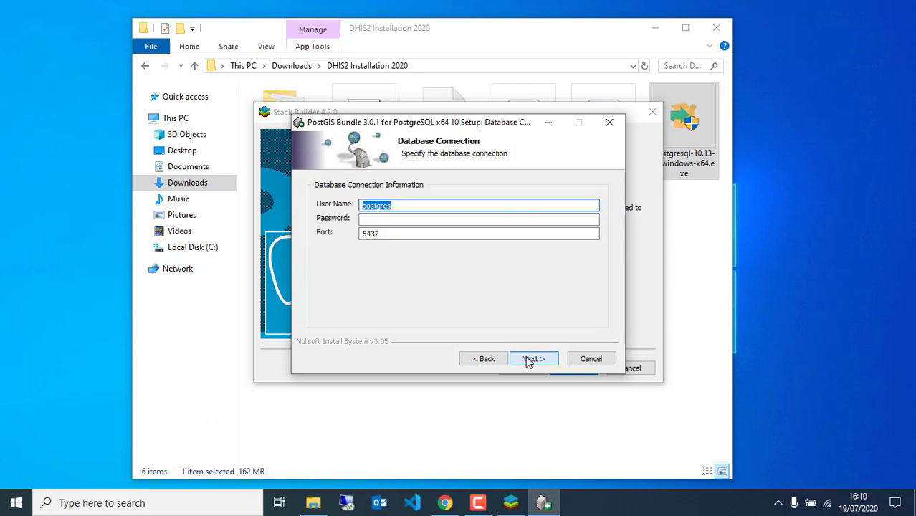
{"action": "left_click", "coordinate": [379, 224]}
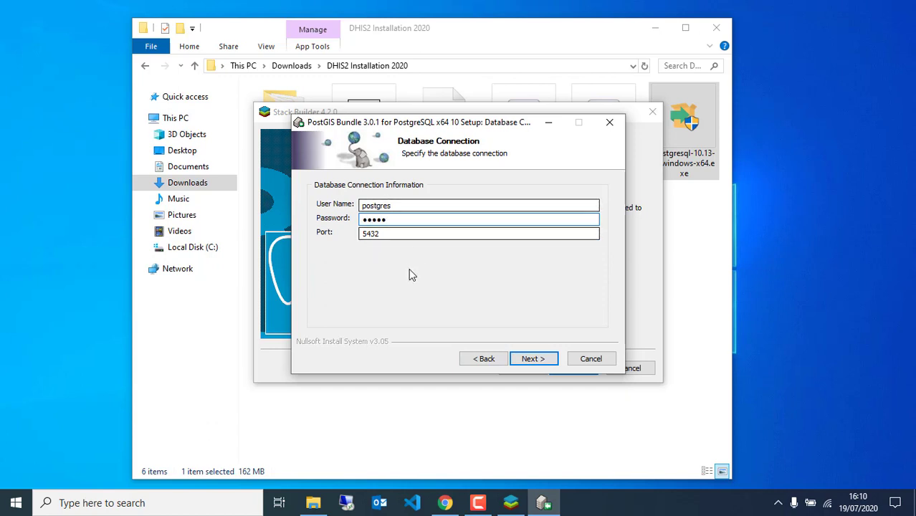
{"action": "left_click", "coordinate": [532, 360]}
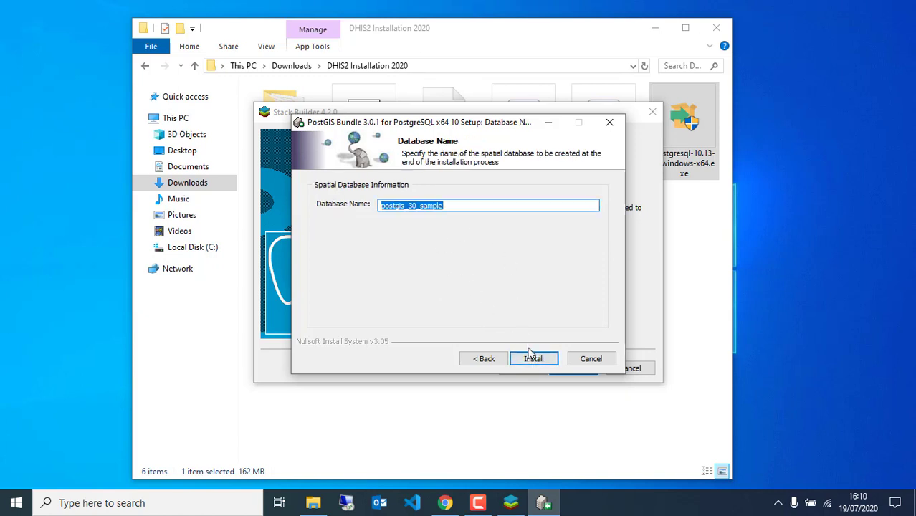
Install PostGIS 3.0.1 with postgis_30_sample, enabling GDAL_DATA, raster drivers and out-of-db rasters, then close both installers.
{"action": "left_click", "coordinate": [533, 360]}
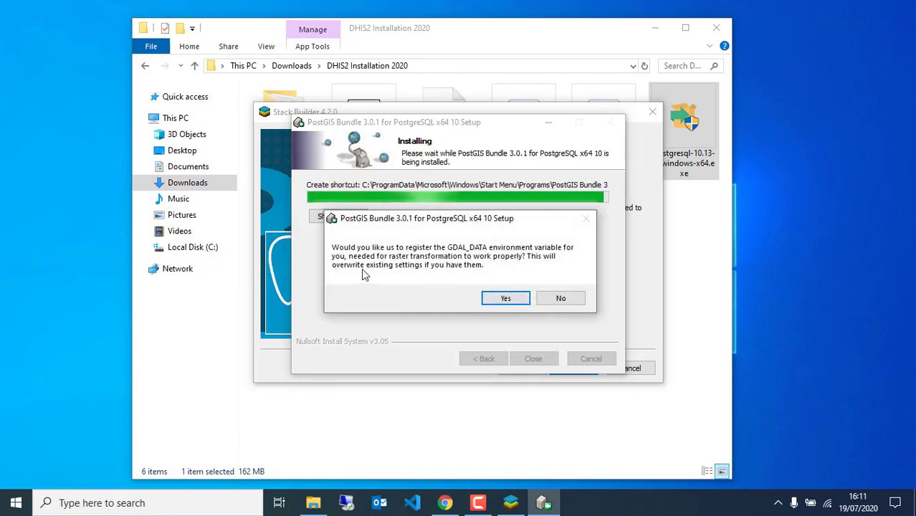
{"action": "left_click", "coordinate": [503, 299]}
{"action": "left_click", "coordinate": [503, 300]}
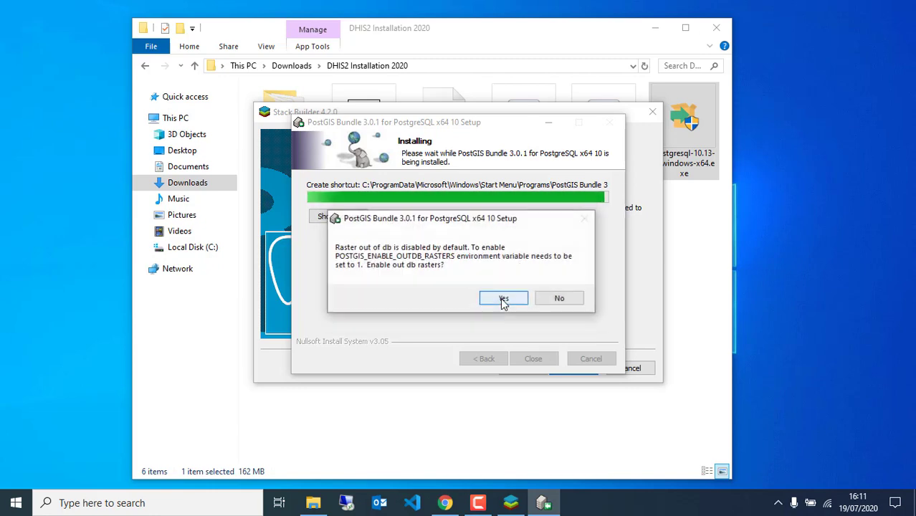
{"action": "left_click", "coordinate": [502, 299]}
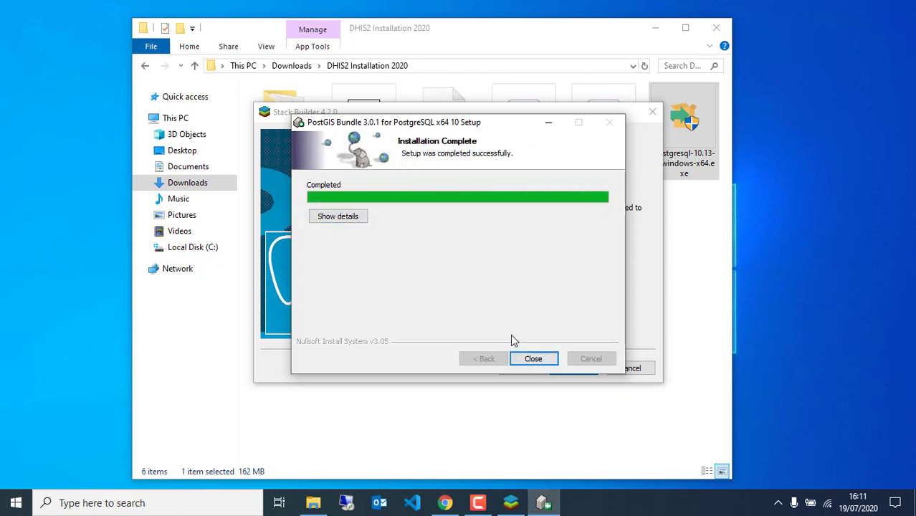
{"action": "left_click", "coordinate": [531, 361]}
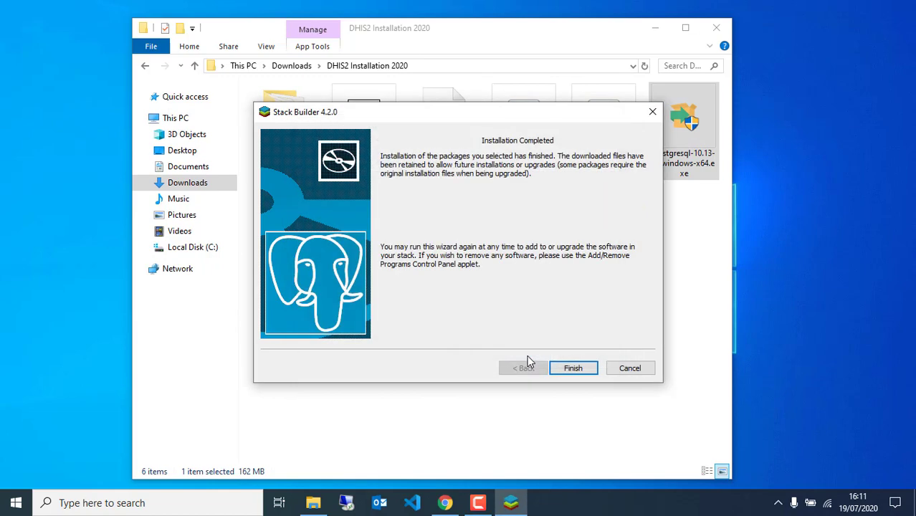
{"action": "left_click", "coordinate": [572, 368]}
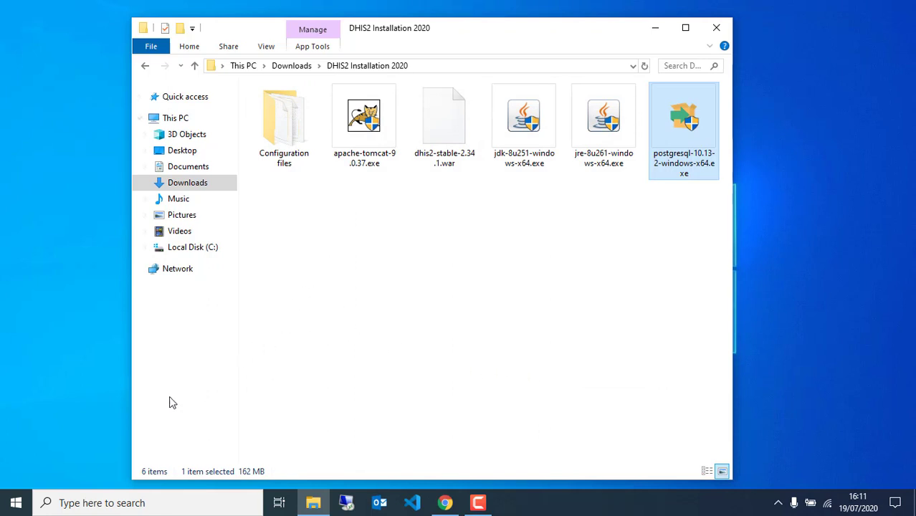
Search Windows for 'pg' and launch pgAdmin 4.
{"action": "left_click", "coordinate": [61, 501]}
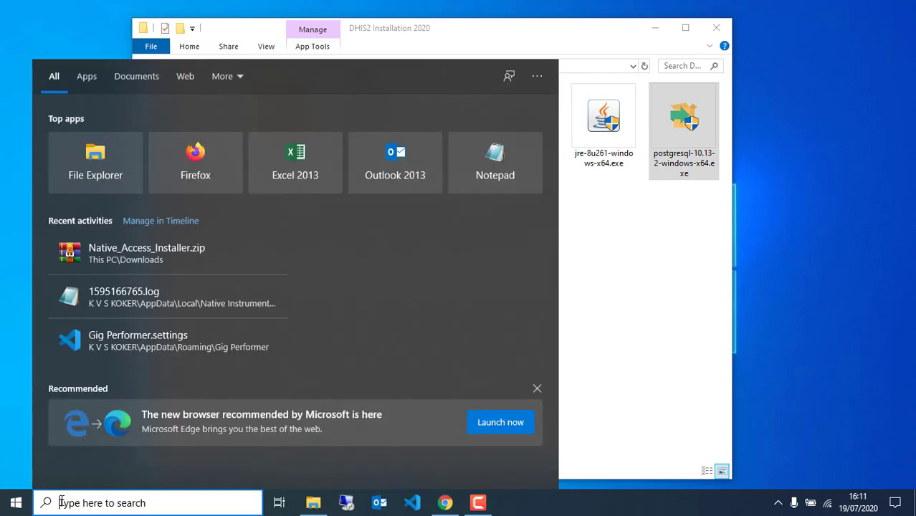
{"action": "type", "text": "pgAdmin 4"}
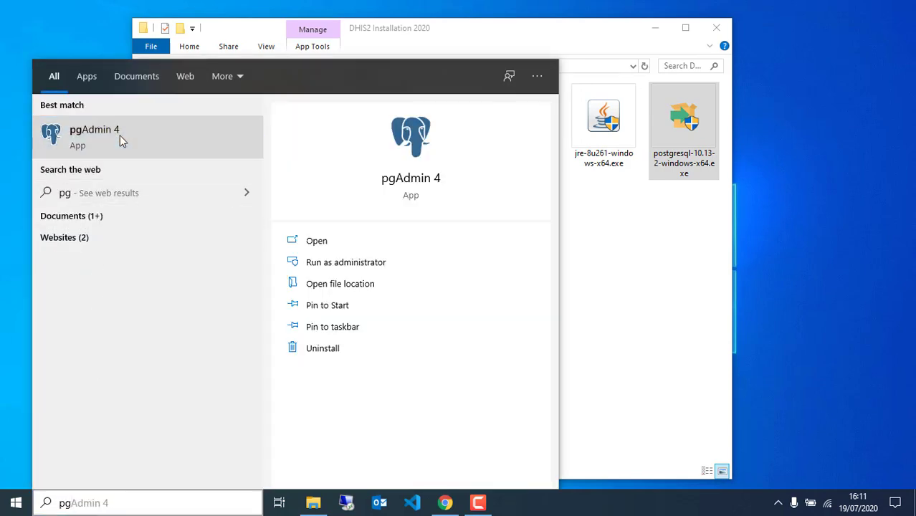
{"action": "left_click", "coordinate": [120, 135]}
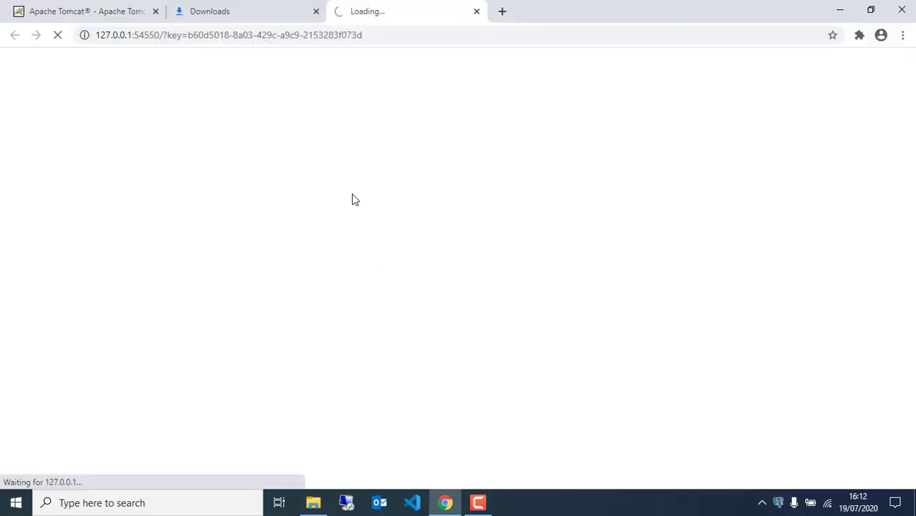
Close the Downloads and Tomcat tabs and connect to PostgreSQL 10 with the saved postgres password.
{"action": "left_click", "coordinate": [315, 12]}
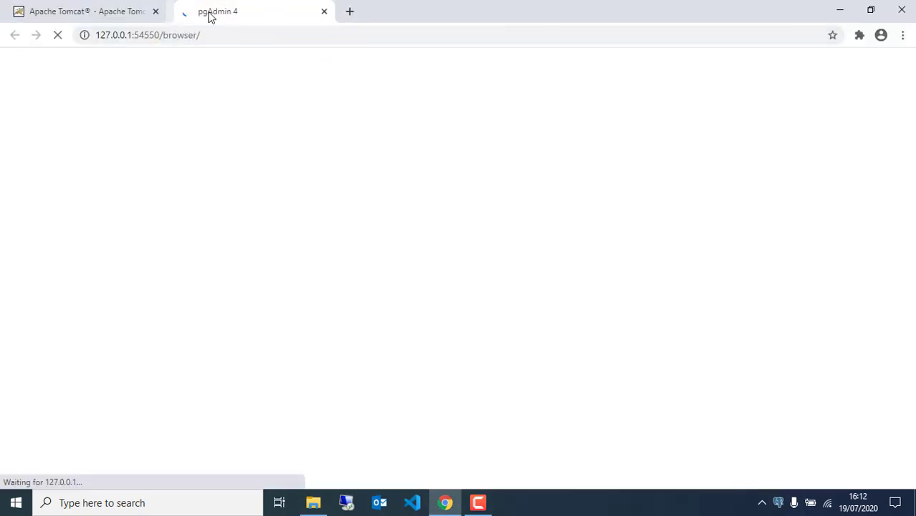
{"action": "left_click", "coordinate": [155, 11]}
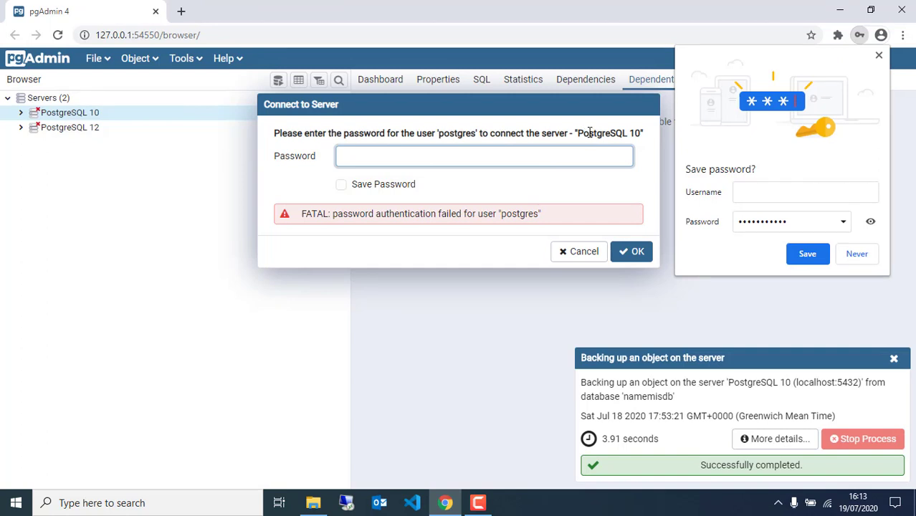
{"action": "left_click_drag", "start_coordinate": [583, 133], "coordinate": [644, 133]}
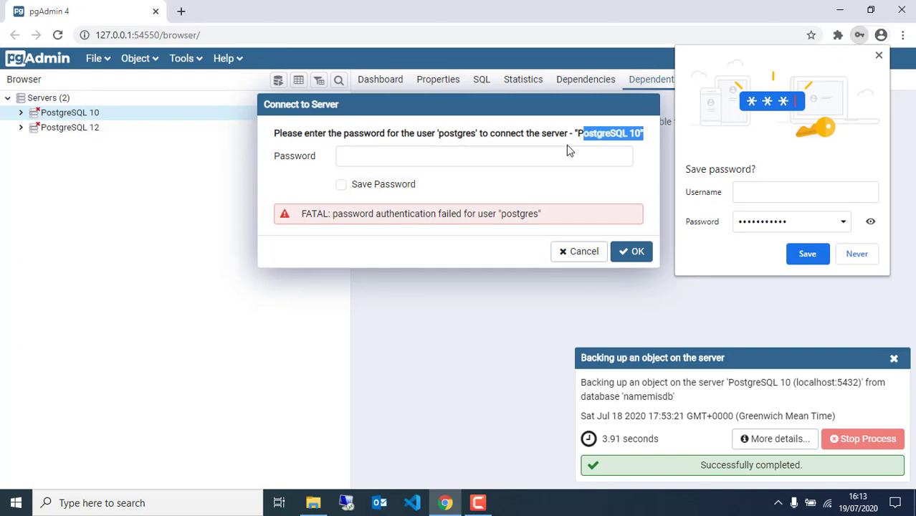
{"action": "left_click", "coordinate": [613, 132]}
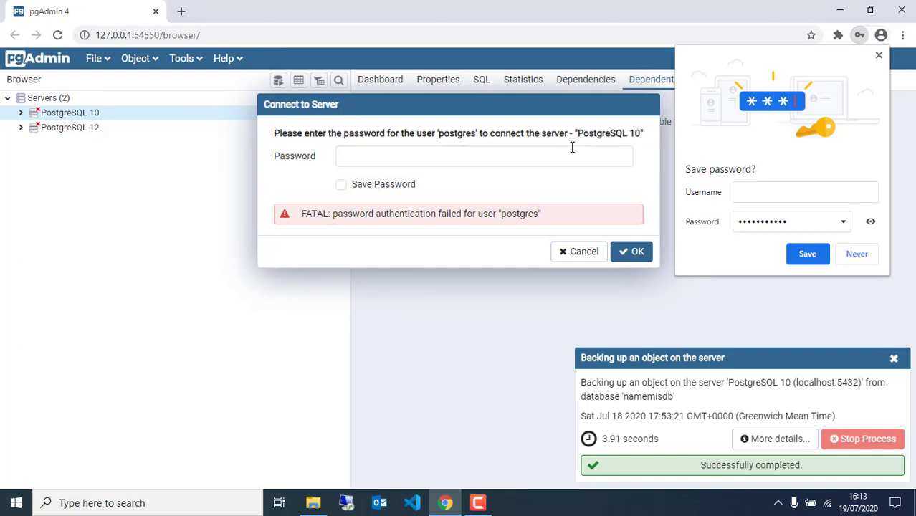
{"action": "left_click", "coordinate": [492, 162]}
{"action": "type", "text": "•••"}
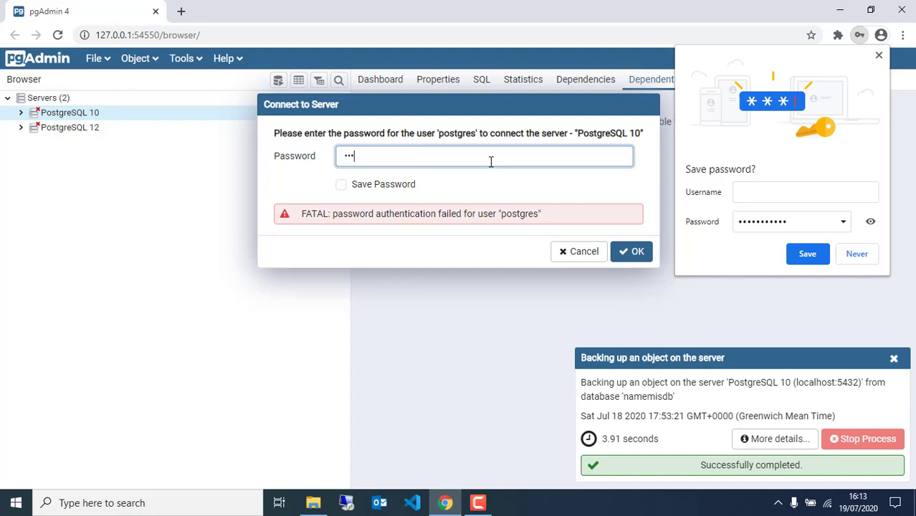
{"action": "type", "text": "••"}
{"action": "left_click", "coordinate": [340, 186]}
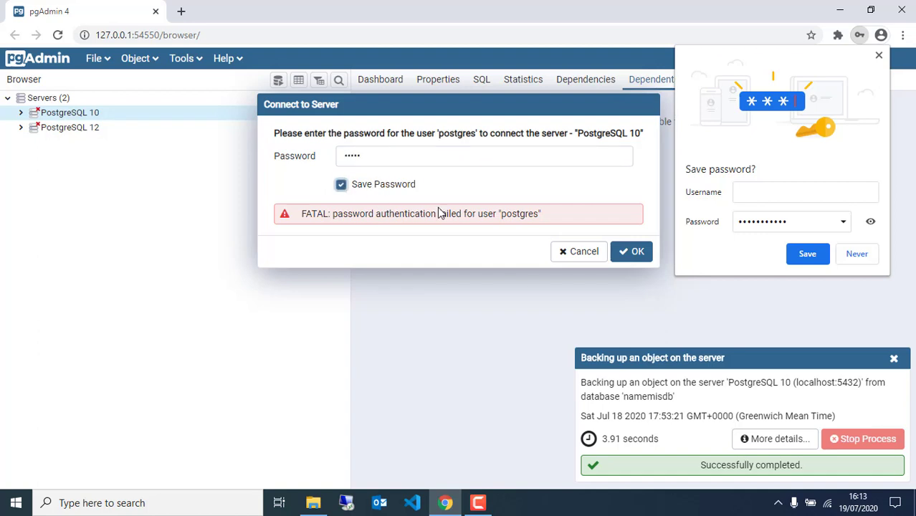
{"action": "left_click", "coordinate": [634, 254]}
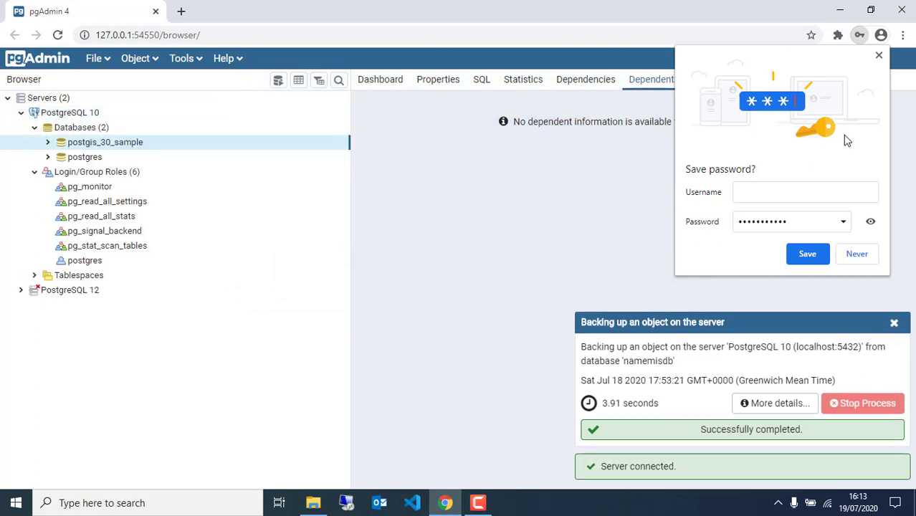
Dismiss the popups and browse Databases, postgis_30_sample and Login/Group Roles in the tree.
{"action": "left_click", "coordinate": [878, 55]}
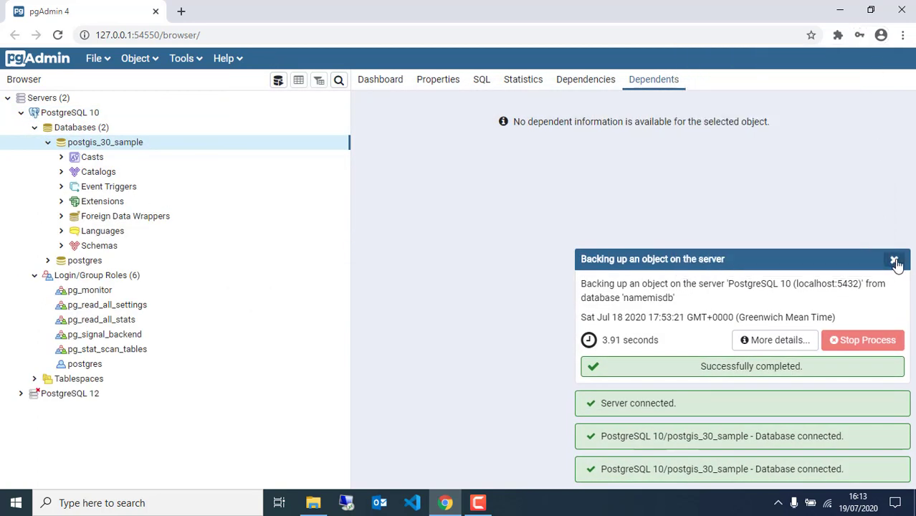
{"action": "left_click", "coordinate": [895, 260]}
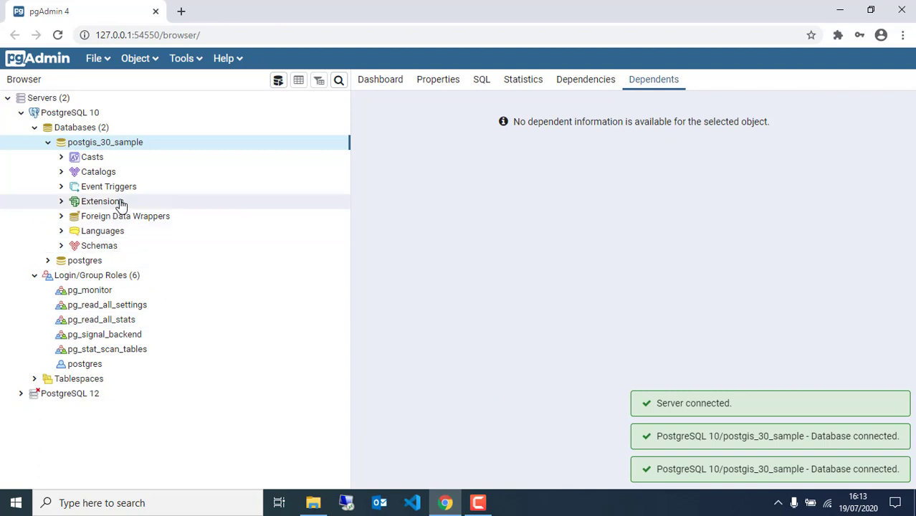
{"action": "left_click", "coordinate": [72, 129]}
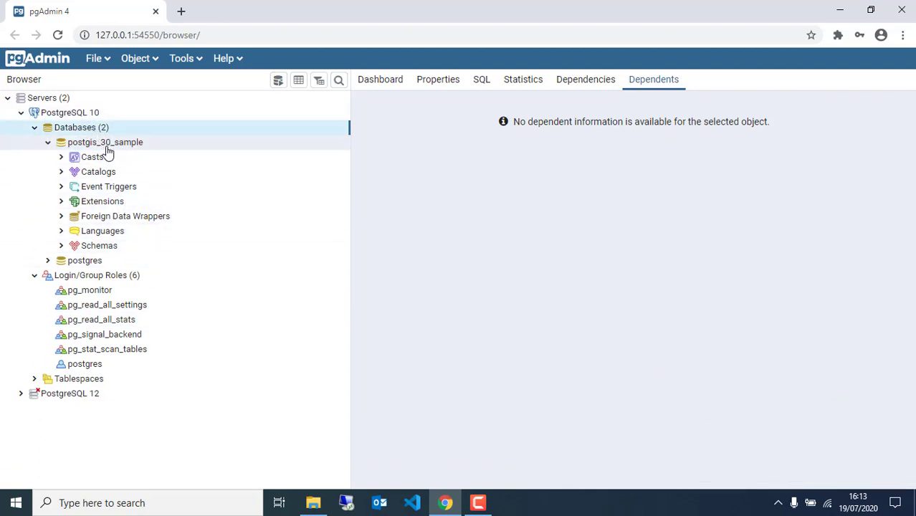
{"action": "left_click", "coordinate": [108, 147]}
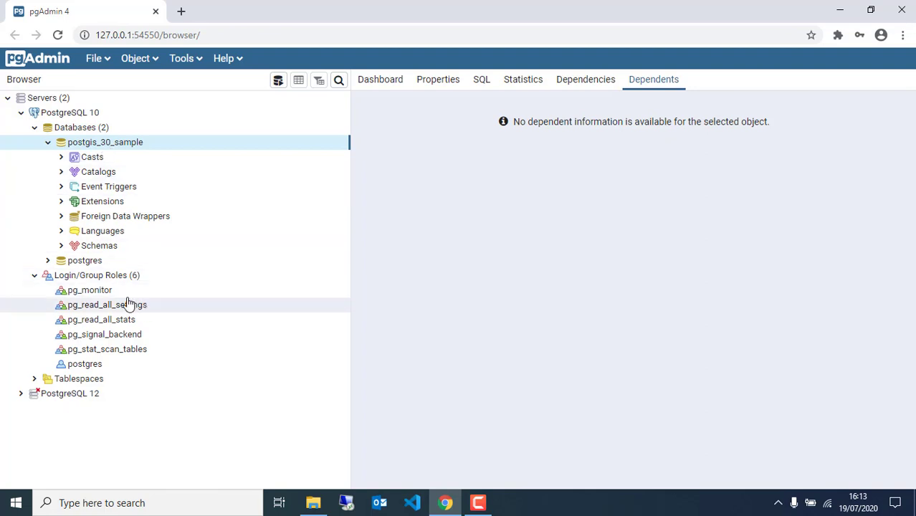
{"action": "left_click", "coordinate": [90, 276]}
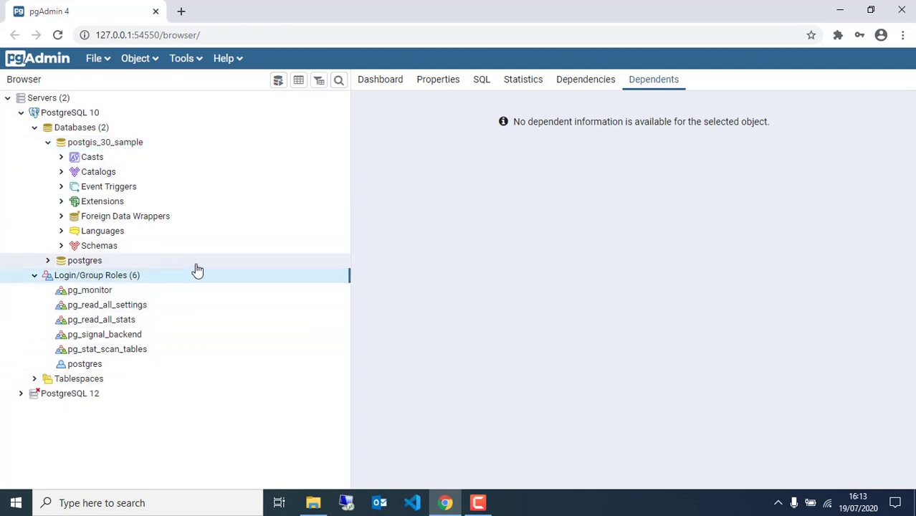
Start a new login role named dhis2admin and give it a password.
{"action": "right_click", "coordinate": [150, 281]}
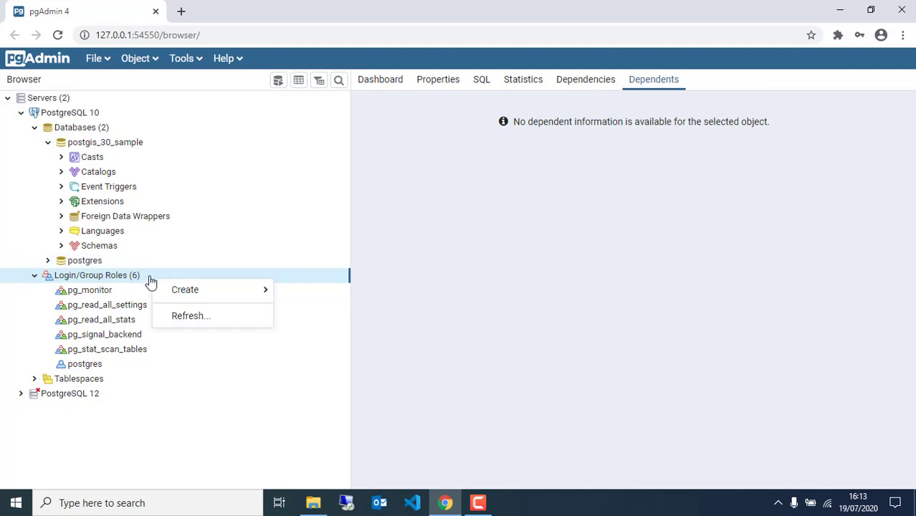
{"action": "mouse_move", "coordinate": [184, 291]}
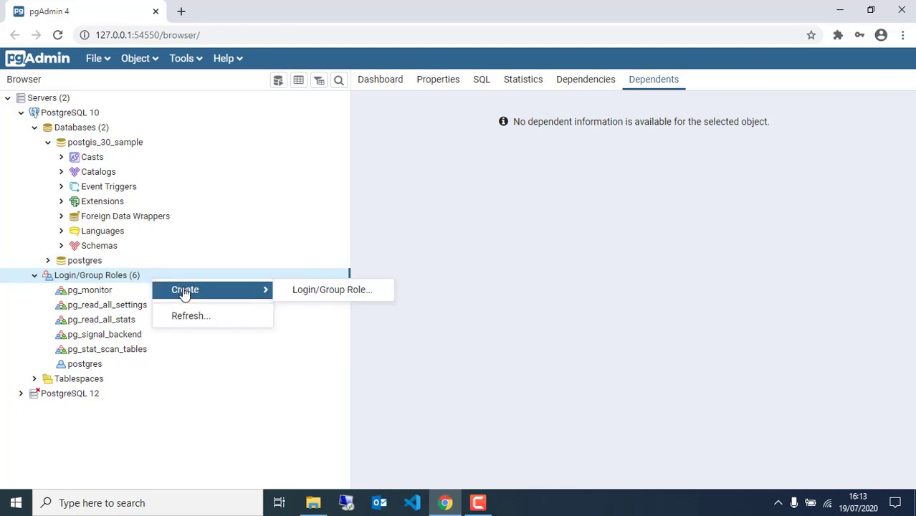
{"action": "left_click", "coordinate": [323, 291]}
{"action": "left_click", "coordinate": [371, 124]}
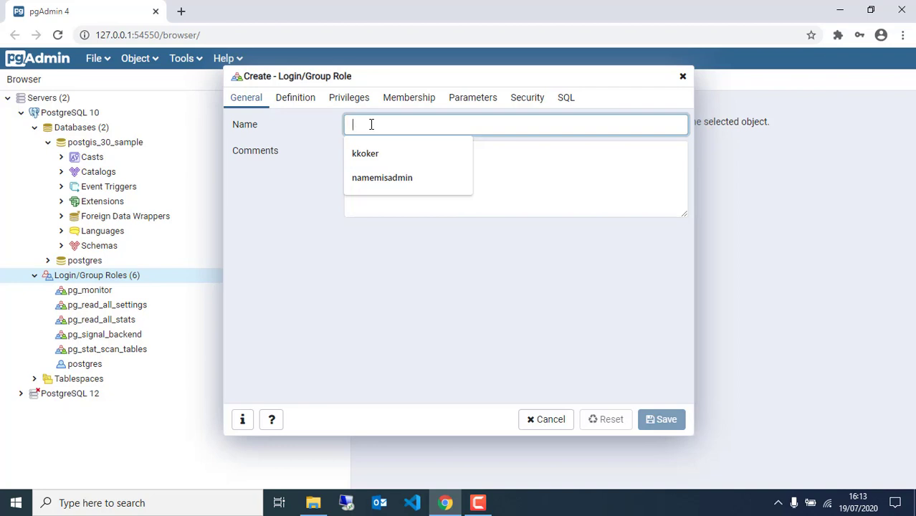
{"action": "type", "text": "dhis2admin"}
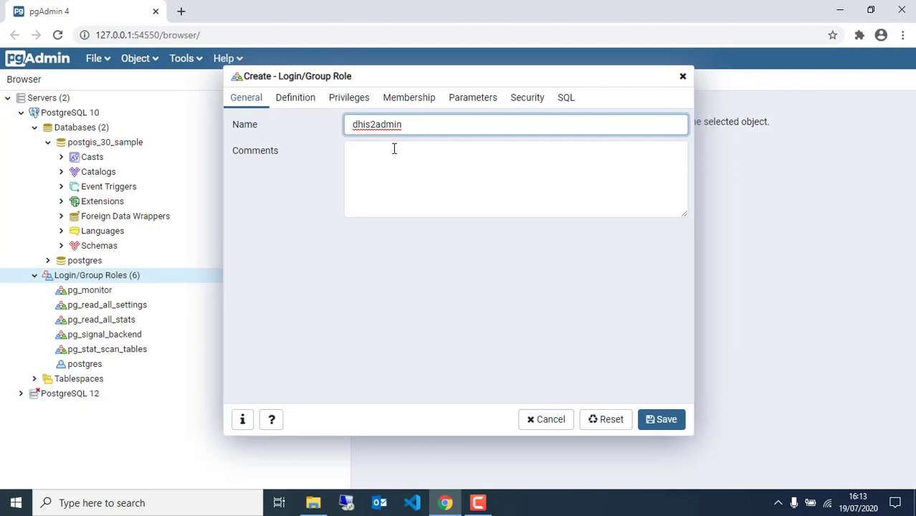
{"action": "left_click", "coordinate": [307, 101]}
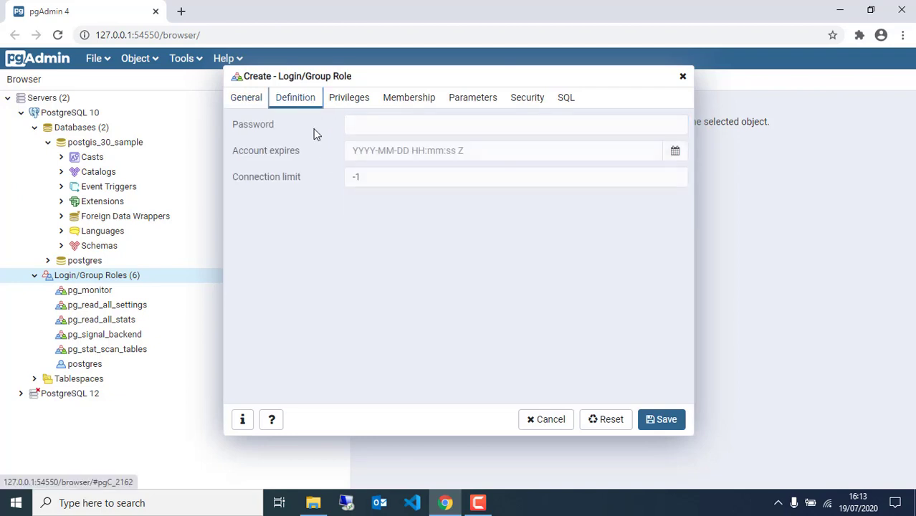
{"action": "left_click", "coordinate": [386, 128]}
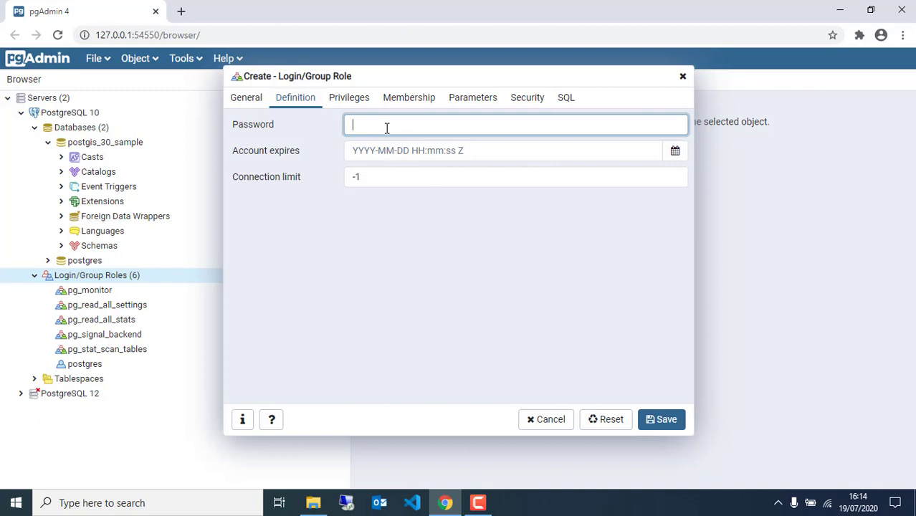
{"action": "type", "text": "123"}
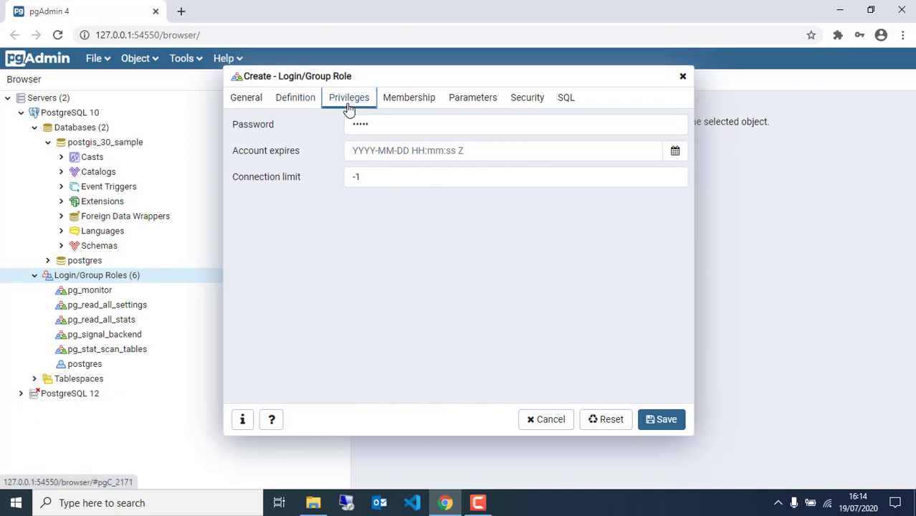
Grant dhis2admin login, superuser and replication privileges and save the role.
{"action": "left_click", "coordinate": [349, 100]}
{"action": "left_click", "coordinate": [400, 127]}
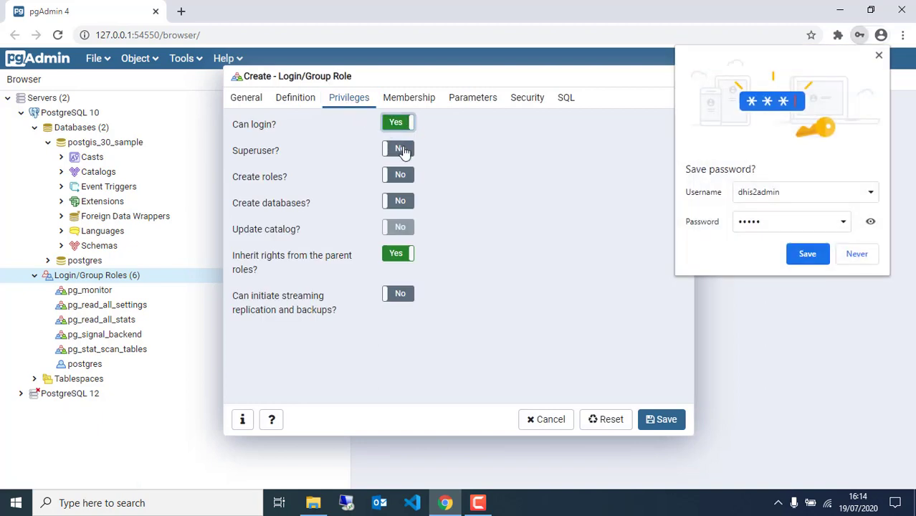
{"action": "left_click", "coordinate": [400, 151]}
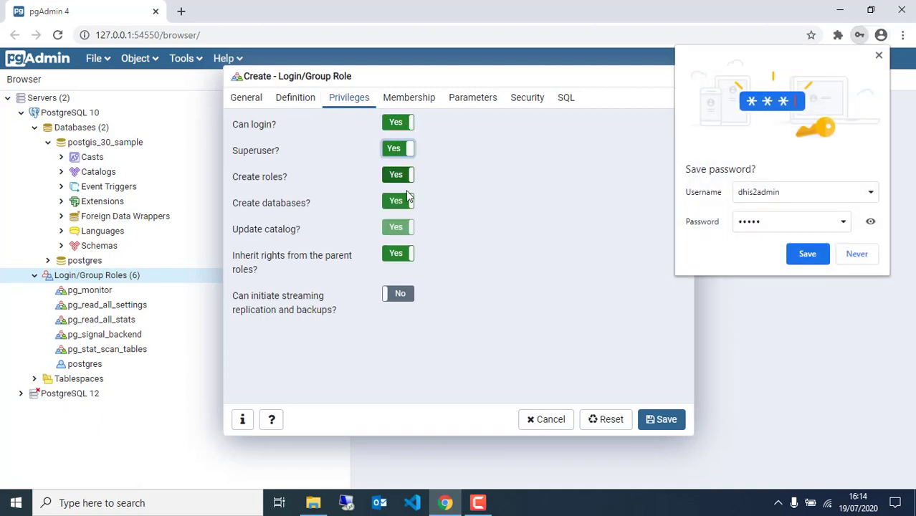
{"action": "left_click", "coordinate": [402, 295]}
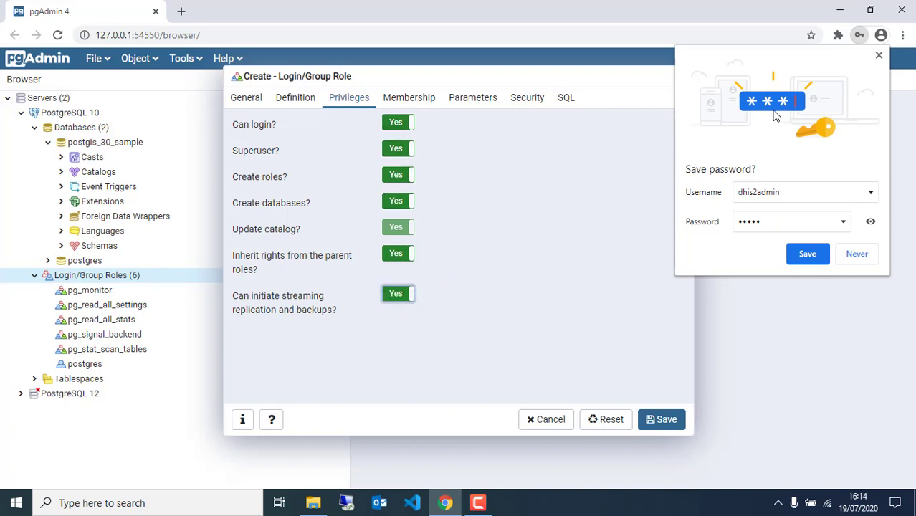
{"action": "left_click", "coordinate": [878, 57]}
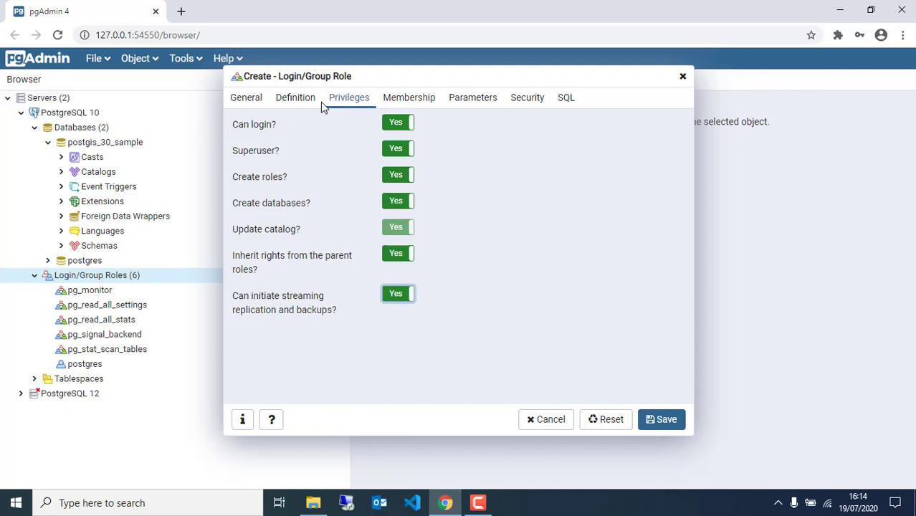
{"action": "left_click", "coordinate": [248, 99]}
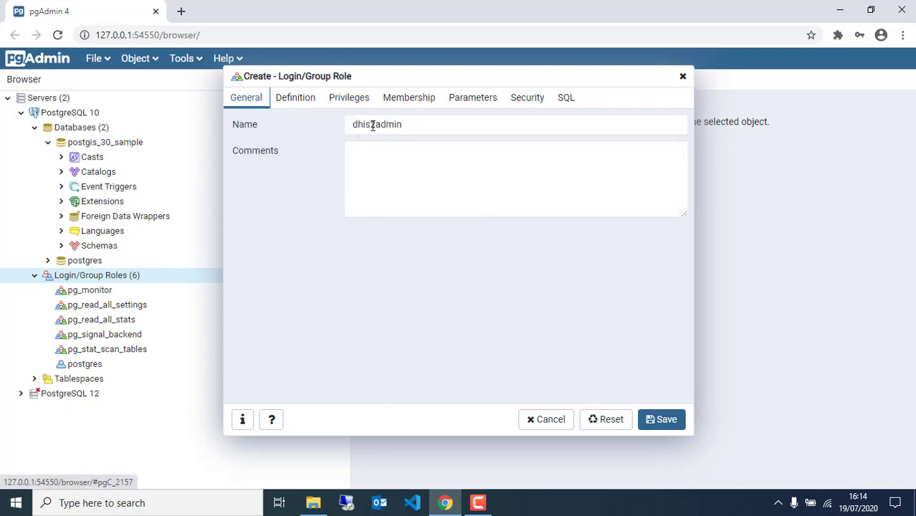
{"action": "left_click", "coordinate": [293, 99]}
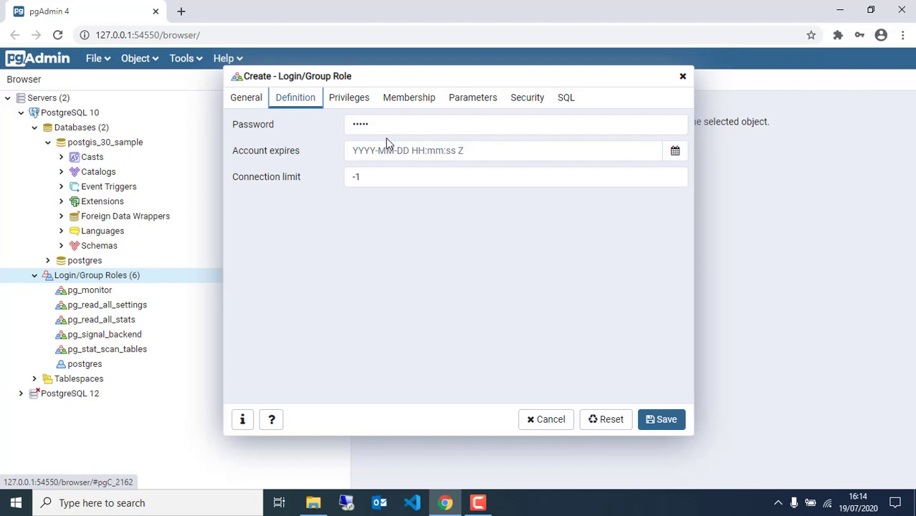
{"action": "left_click", "coordinate": [666, 421]}
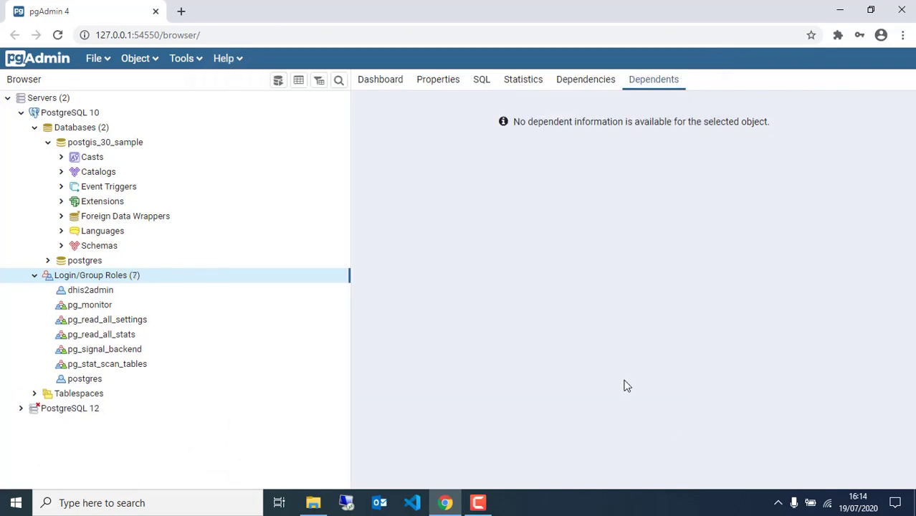
{"action": "left_click", "coordinate": [79, 294]}
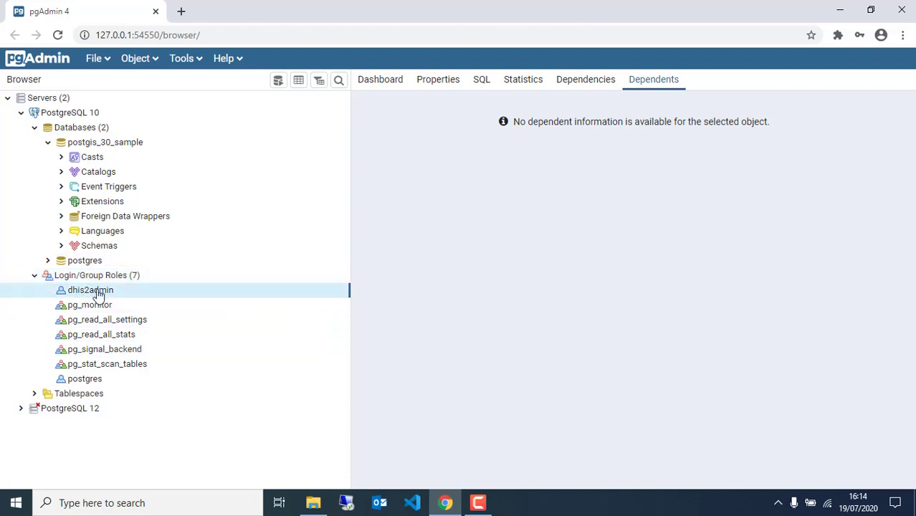
{"action": "left_click", "coordinate": [105, 132]}
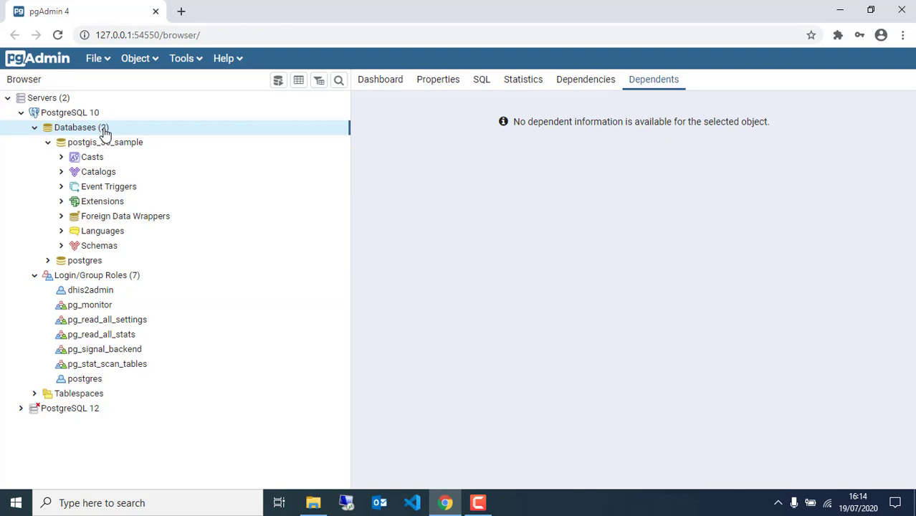
Create a database named dhis2db owned by the dhis2admin role.
{"action": "right_click", "coordinate": [105, 132]}
{"action": "mouse_move", "coordinate": [198, 143]}
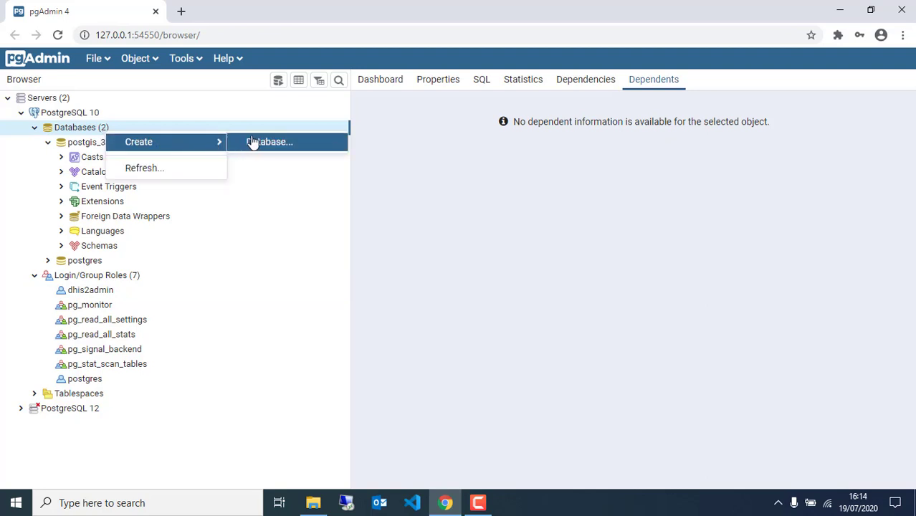
{"action": "left_click", "coordinate": [87, 130]}
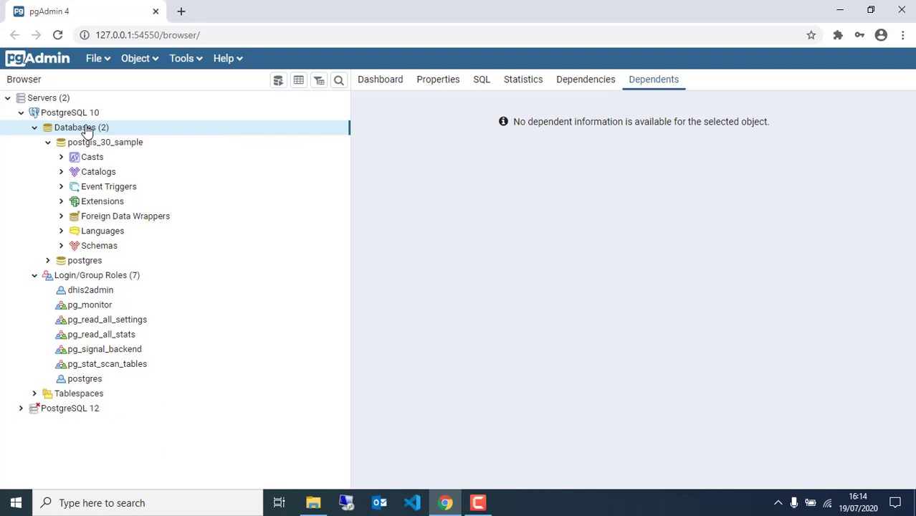
{"action": "right_click", "coordinate": [87, 130]}
{"action": "mouse_move", "coordinate": [164, 143]}
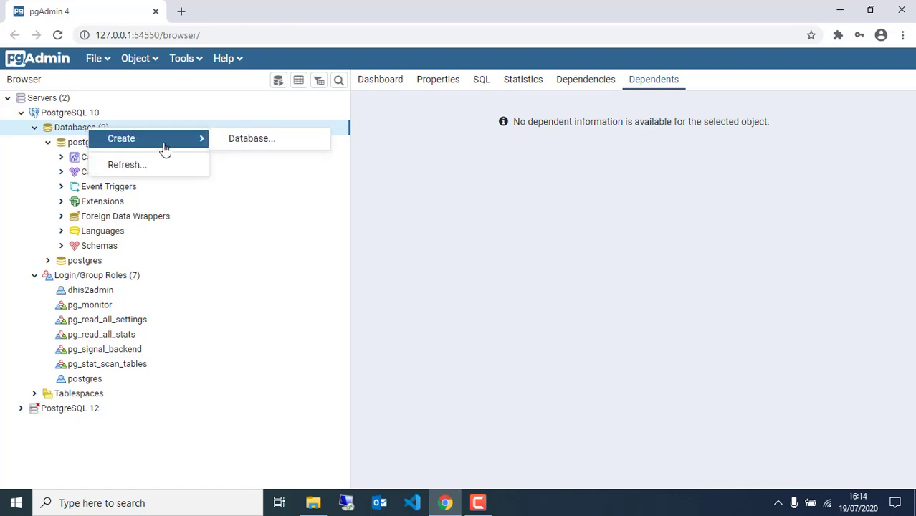
{"action": "left_click", "coordinate": [241, 141]}
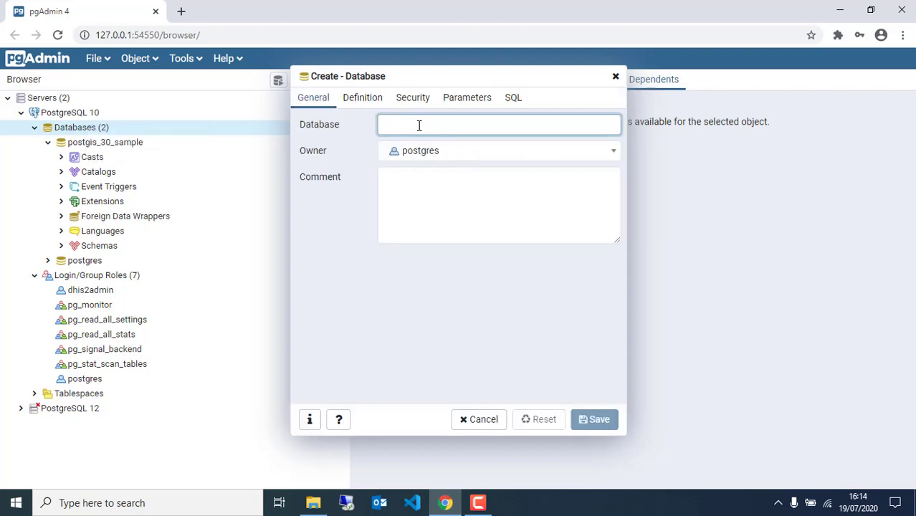
{"action": "left_click", "coordinate": [418, 125]}
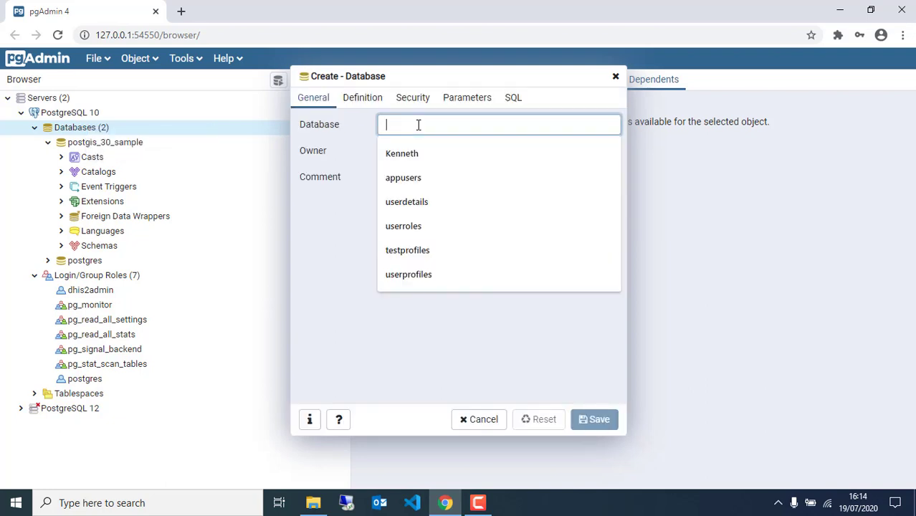
{"action": "type", "text": "dhis"}
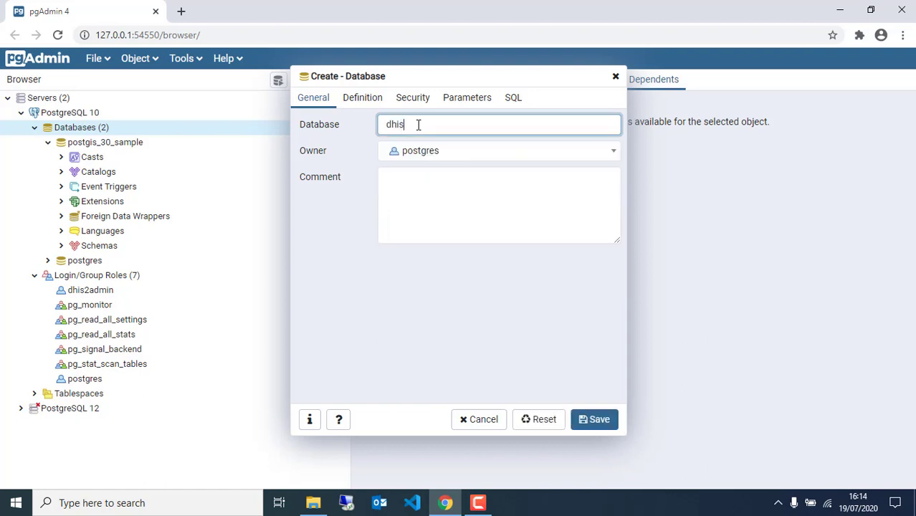
{"action": "type", "text": "2db"}
{"action": "left_click", "coordinate": [453, 154]}
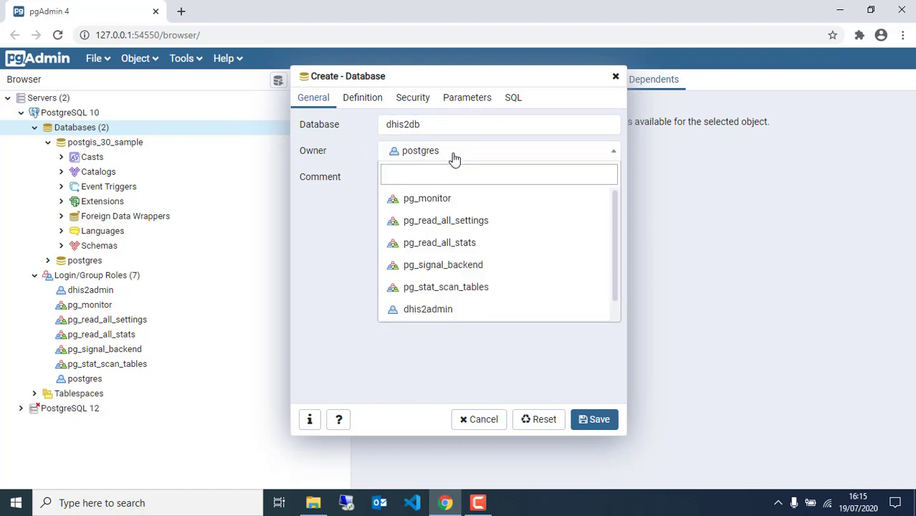
{"action": "left_click", "coordinate": [423, 313]}
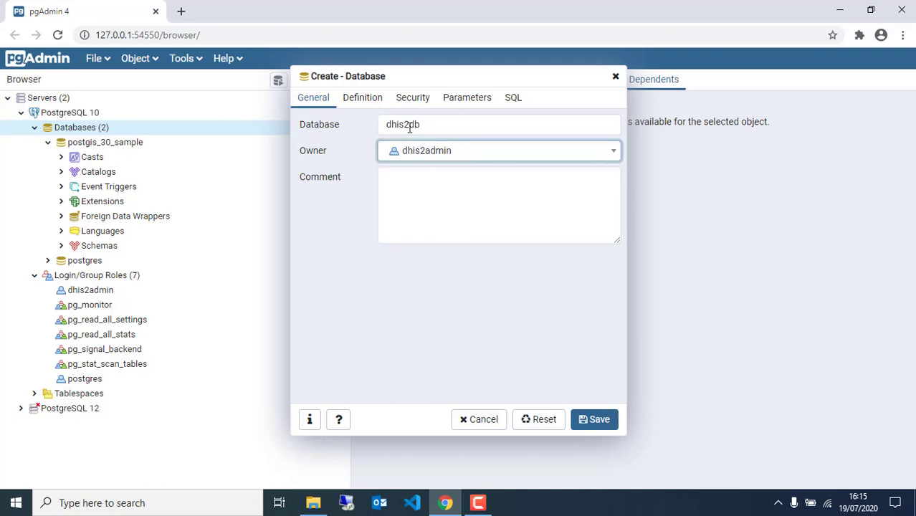
{"action": "left_click", "coordinate": [598, 422]}
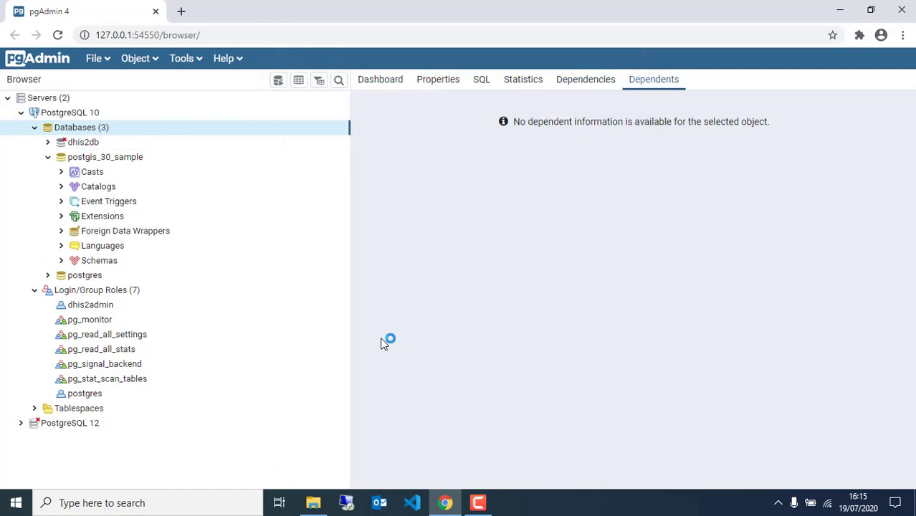
Connect to dhis2db and add the postgis extension under its Extensions.
{"action": "left_click", "coordinate": [48, 142]}
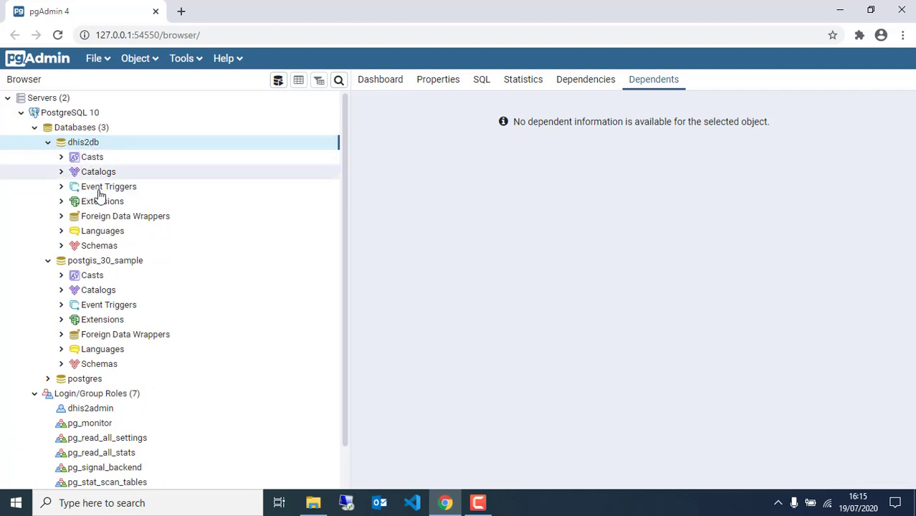
{"action": "left_click", "coordinate": [70, 203]}
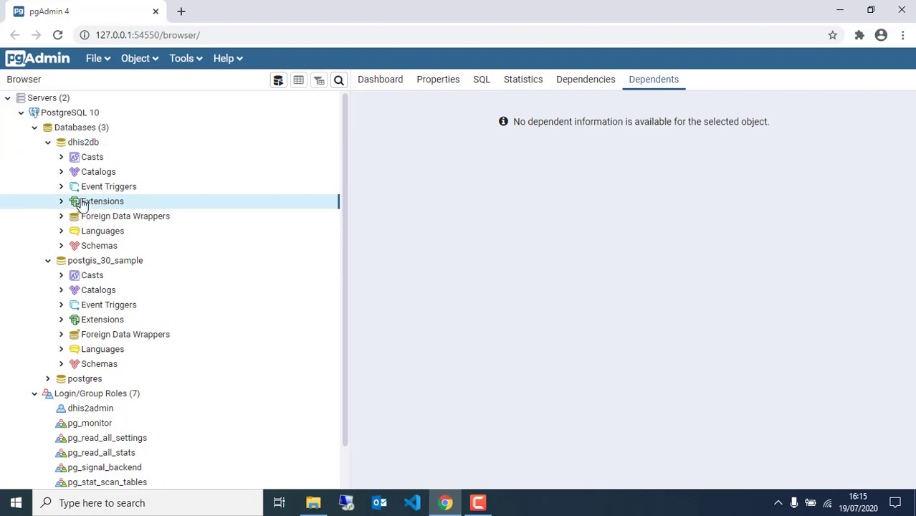
{"action": "right_click", "coordinate": [82, 204]}
{"action": "mouse_move", "coordinate": [123, 210]}
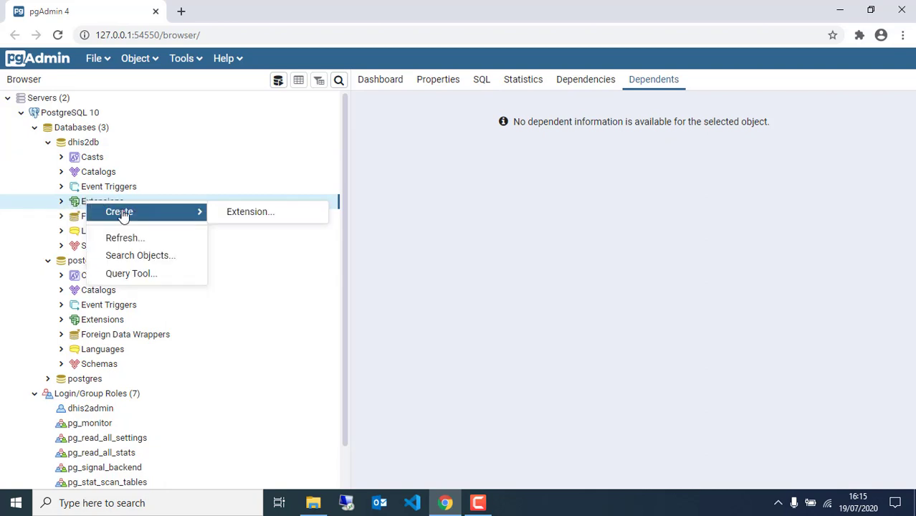
{"action": "left_click", "coordinate": [237, 213]}
{"action": "left_click", "coordinate": [430, 126]}
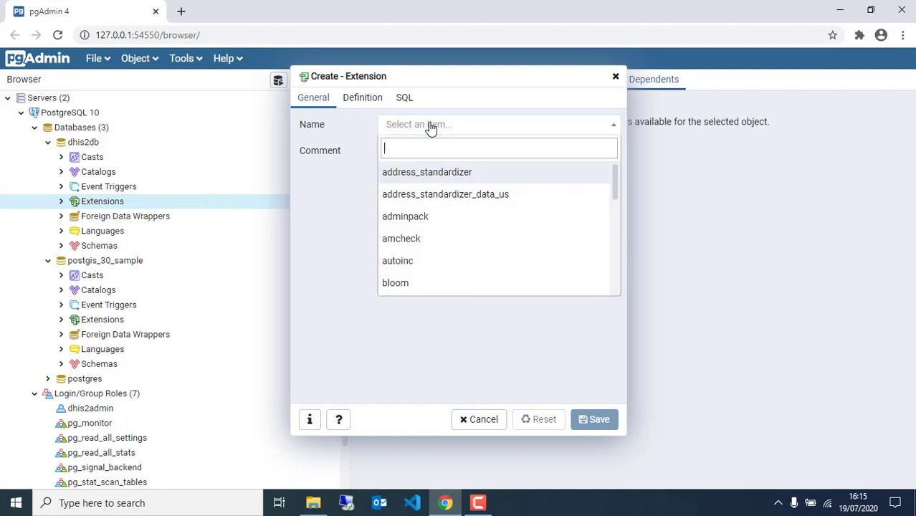
{"action": "type", "text": "post"}
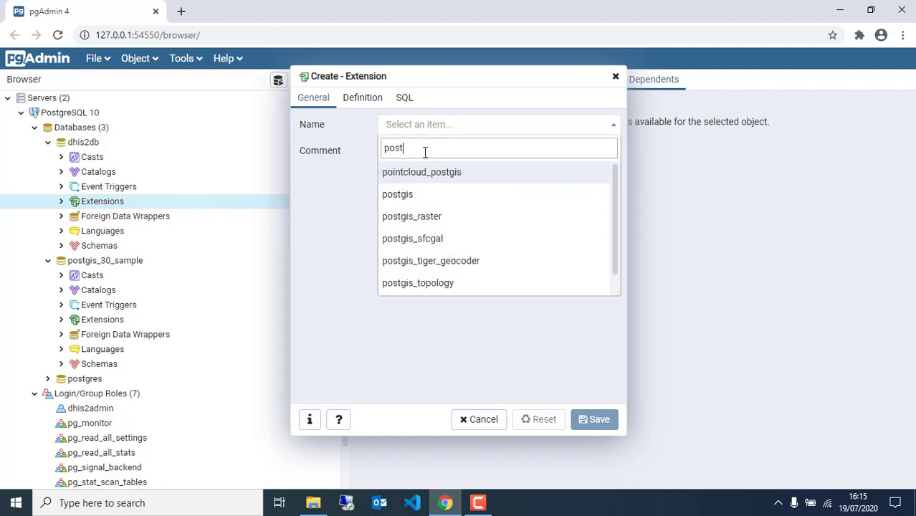
{"action": "left_click", "coordinate": [410, 198]}
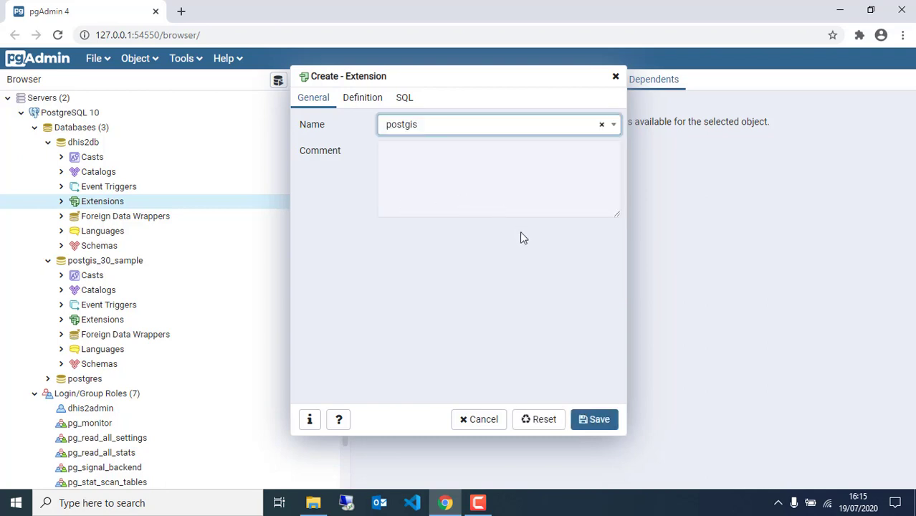
{"action": "left_click", "coordinate": [595, 421]}
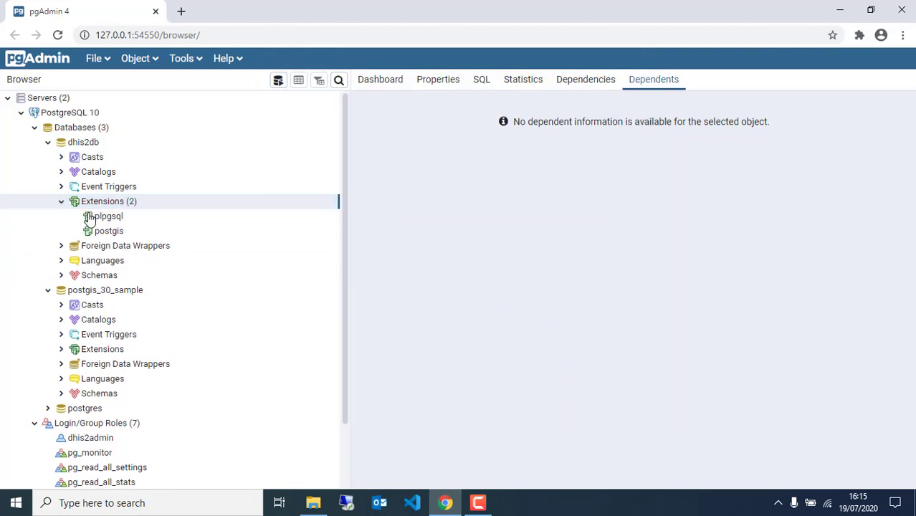
Select postgis and expand dhis2db's Schemas > public > Tables to reveal spatial_ref_sys.
{"action": "left_click", "coordinate": [109, 231]}
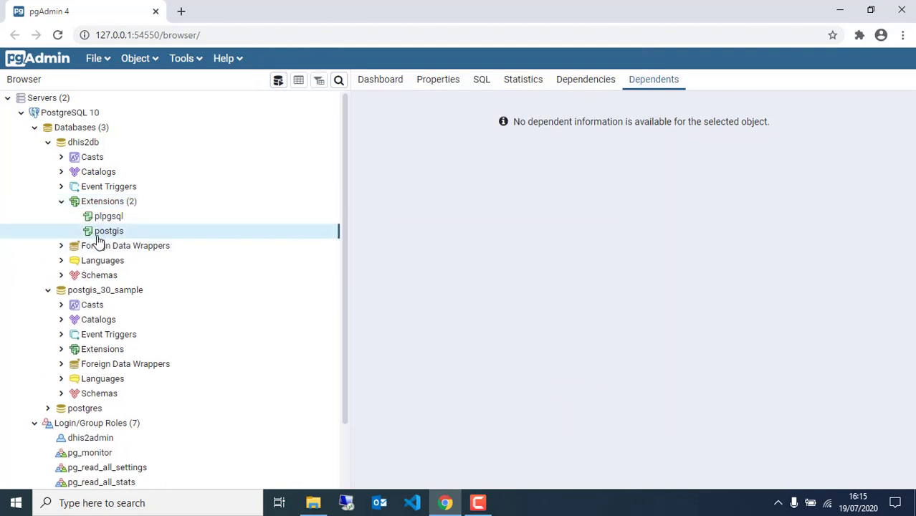
{"action": "left_click", "coordinate": [62, 276]}
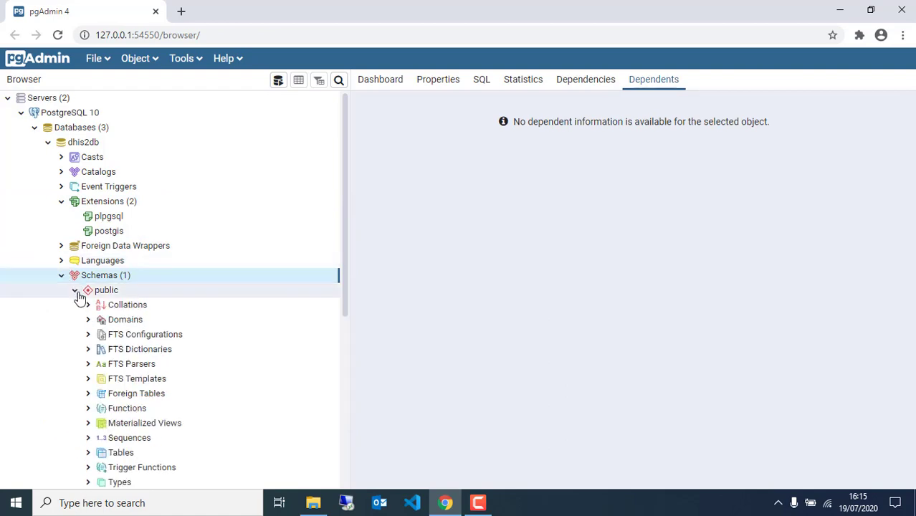
{"action": "scroll", "coordinate": [118, 334], "scroll_direction": "down", "scroll_amount": 2}
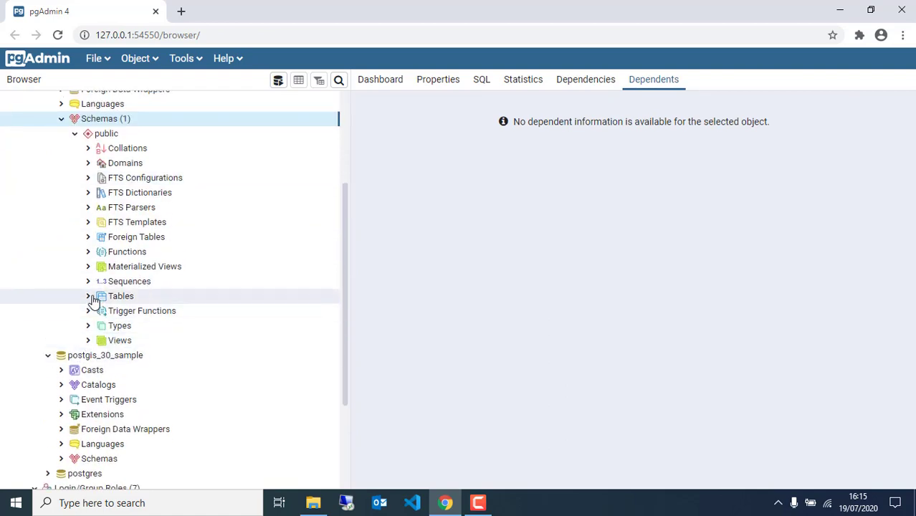
{"action": "left_click", "coordinate": [88, 296]}
{"action": "scroll", "coordinate": [183, 313], "scroll_direction": "down", "scroll_amount": 2}
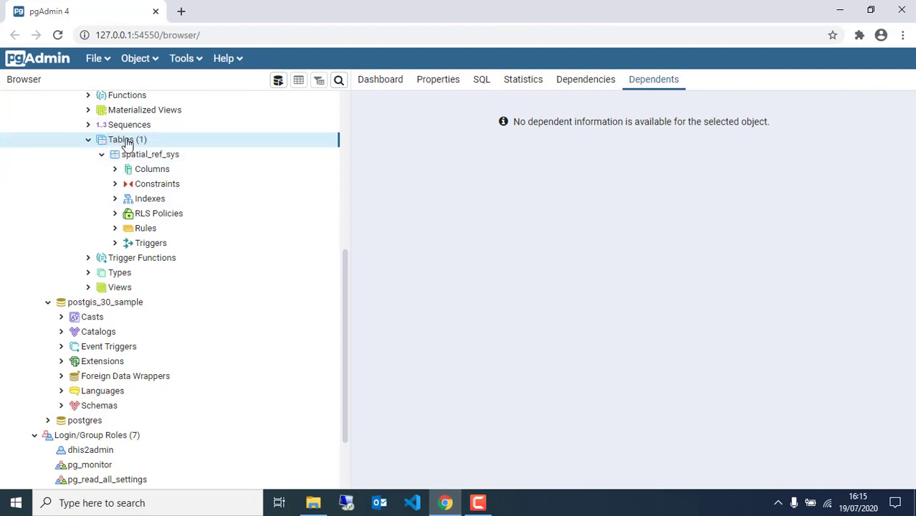
{"action": "scroll", "coordinate": [136, 194], "scroll_direction": "up", "scroll_amount": 2}
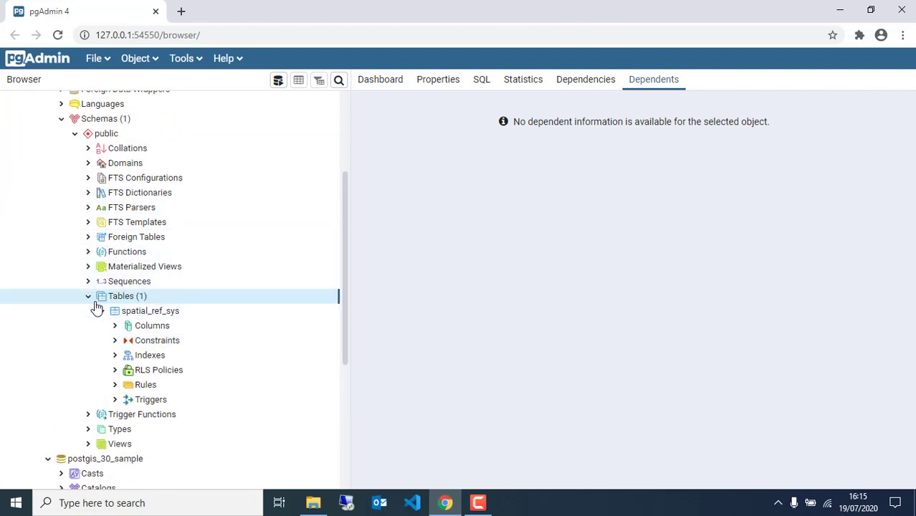
{"action": "scroll", "coordinate": [47, 198], "scroll_direction": "up", "scroll_amount": 2}
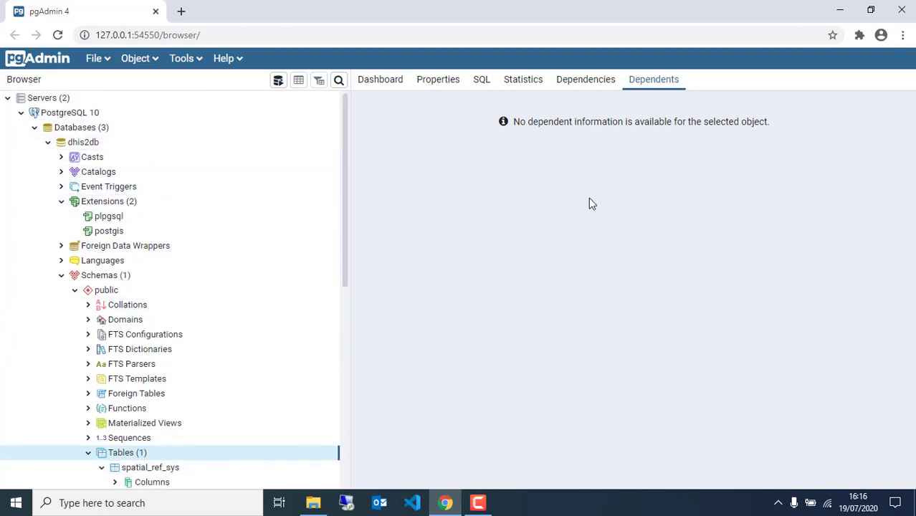
{"action": "left_click", "coordinate": [901, 13]}
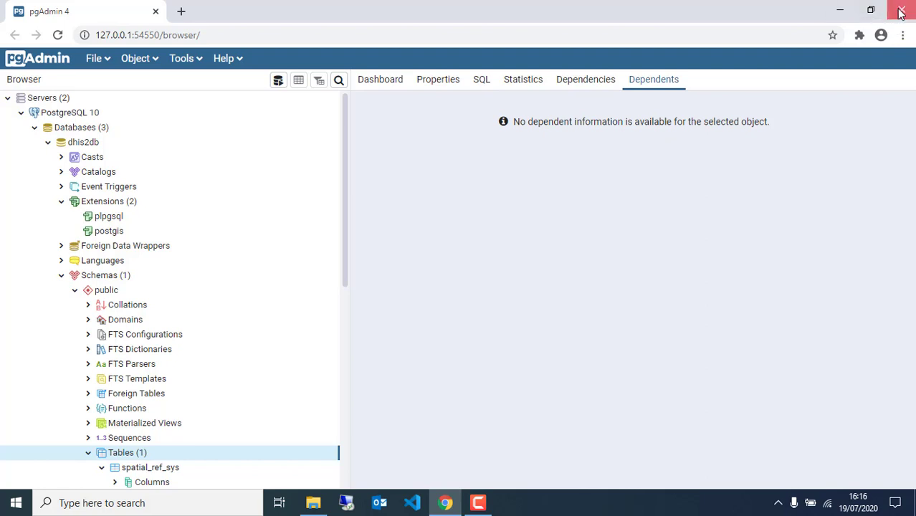
Open Postgres Performance Tunning.txt from the Configuration files folder in Notepad and move it aside.
{"action": "left_click", "coordinate": [840, 10]}
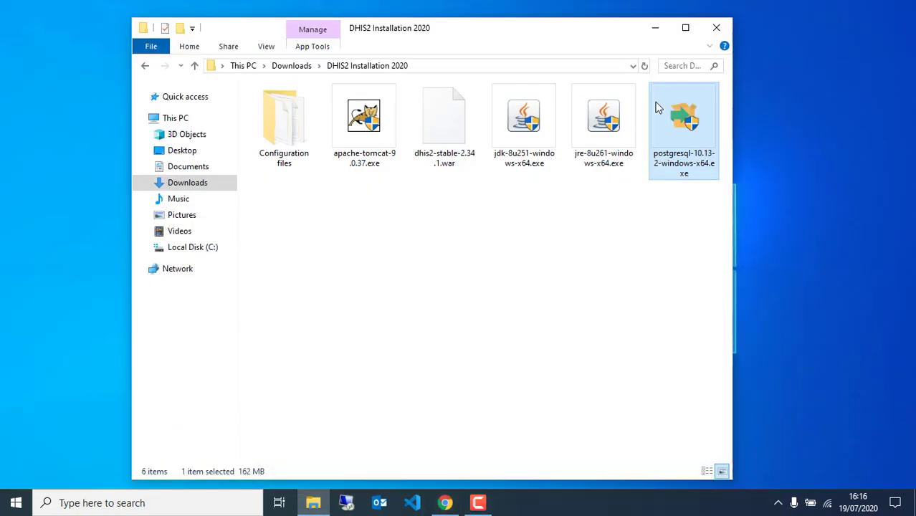
{"action": "left_click", "coordinate": [515, 252]}
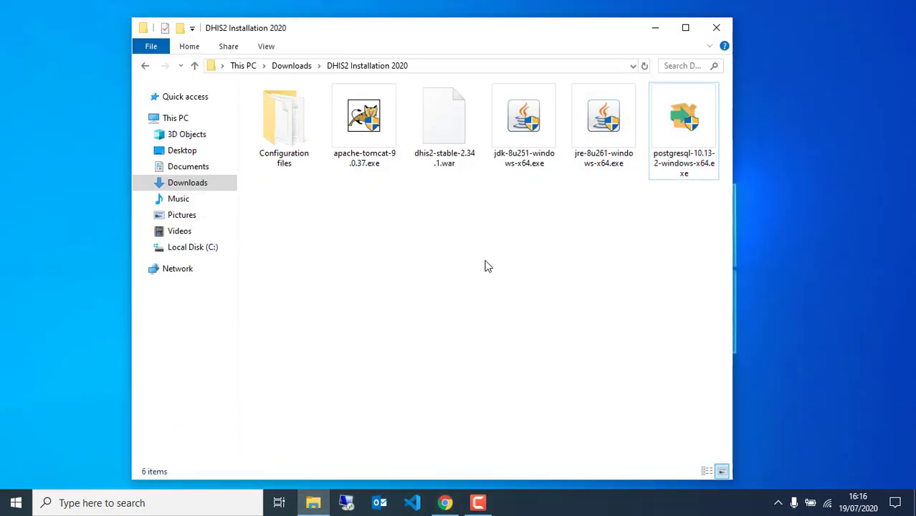
{"action": "left_click", "coordinate": [296, 139]}
{"action": "double_click", "coordinate": [297, 140]}
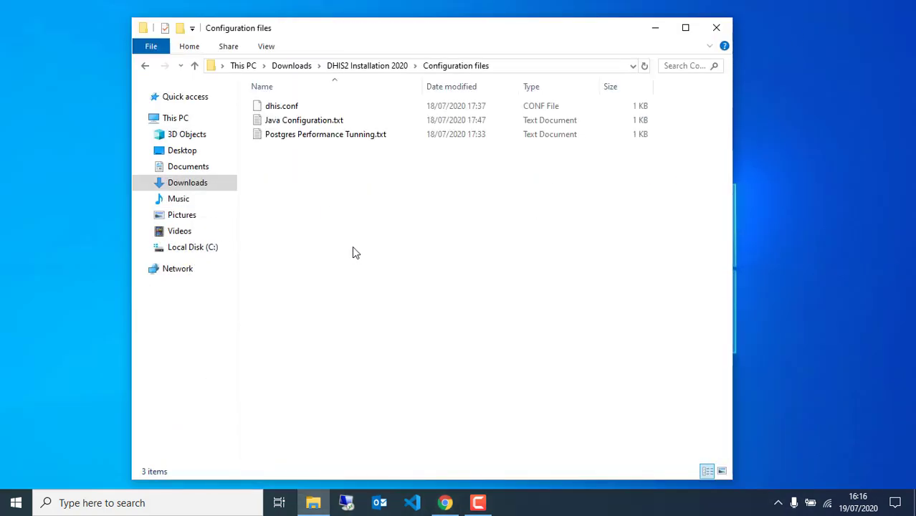
{"action": "double_click", "coordinate": [308, 140]}
{"action": "left_click_drag", "start_coordinate": [440, 238], "coordinate": [435, 124]}
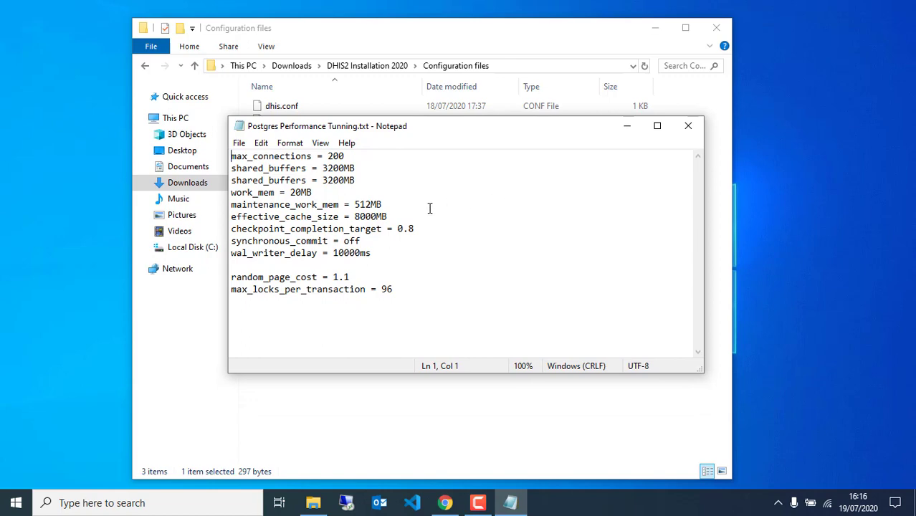
{"action": "left_click_drag", "start_coordinate": [461, 132], "coordinate": [579, 203]}
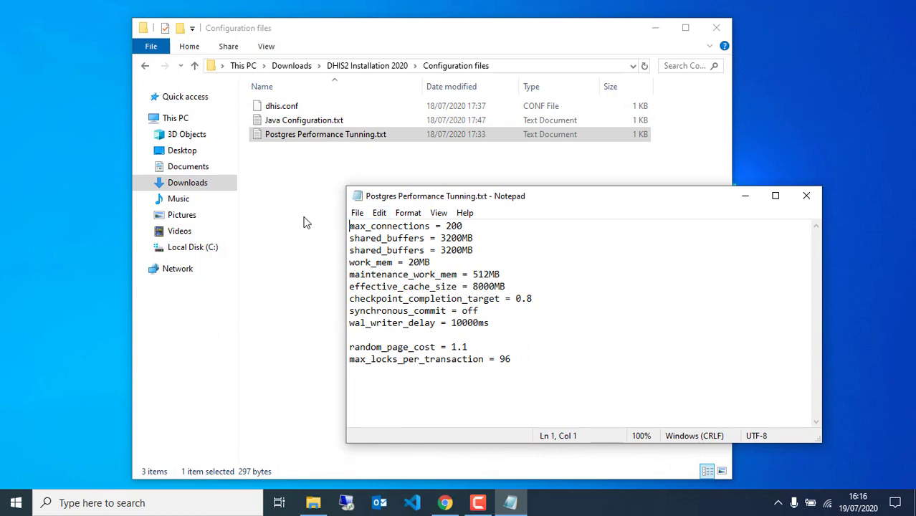
Open the Windows Services console from Task Manager's Services list.
{"action": "right_click", "coordinate": [577, 509]}
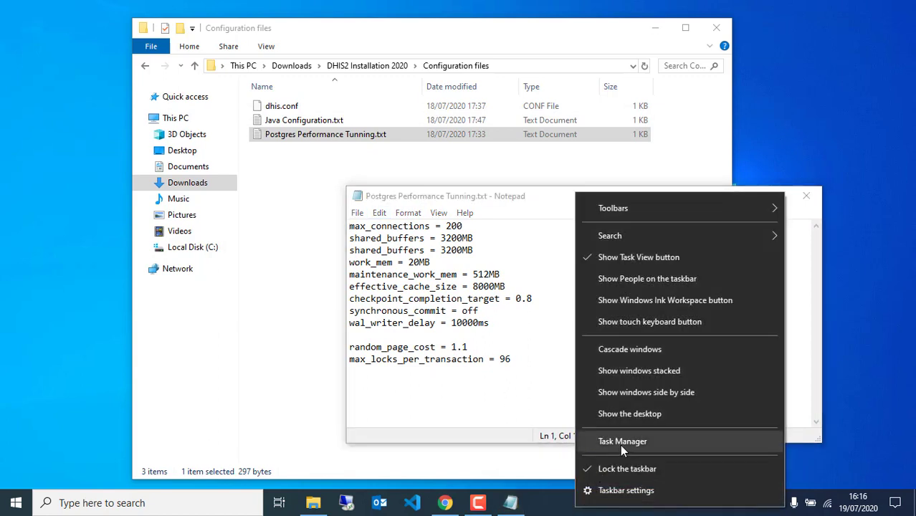
{"action": "left_click", "coordinate": [620, 443]}
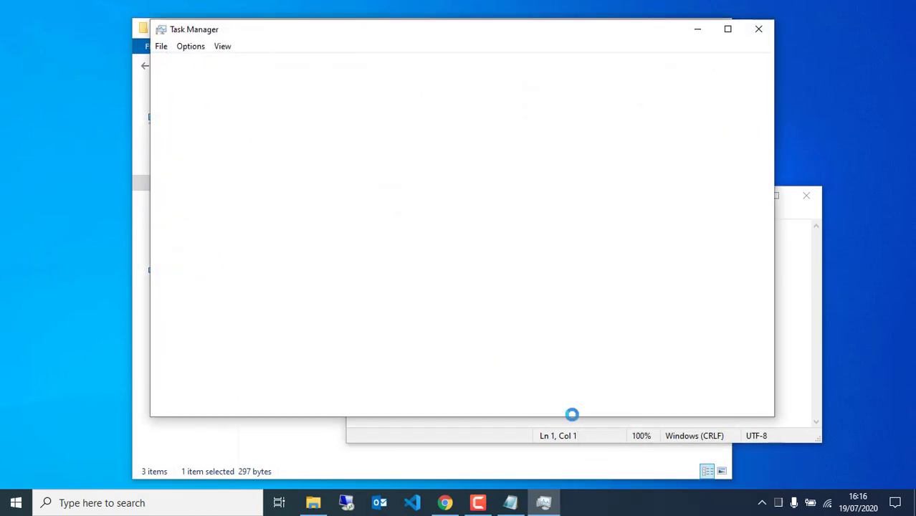
{"action": "left_click", "coordinate": [407, 63]}
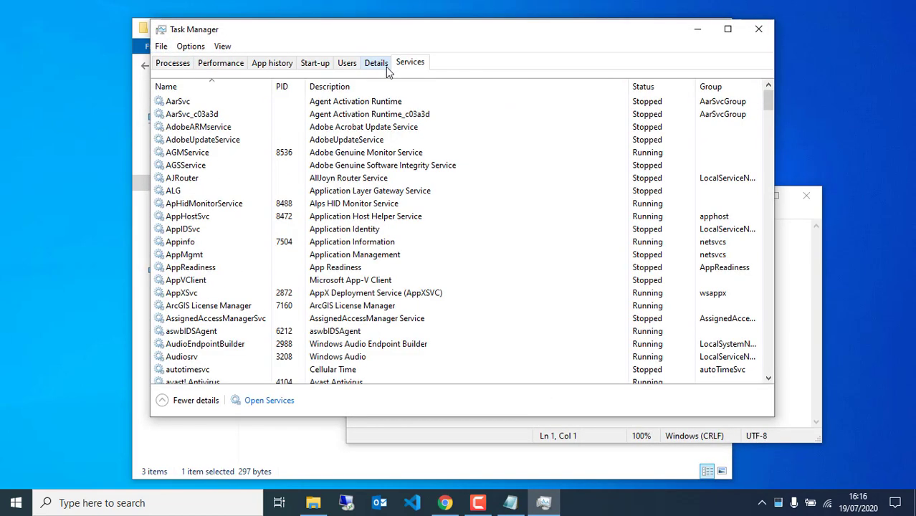
{"action": "left_click", "coordinate": [270, 401]}
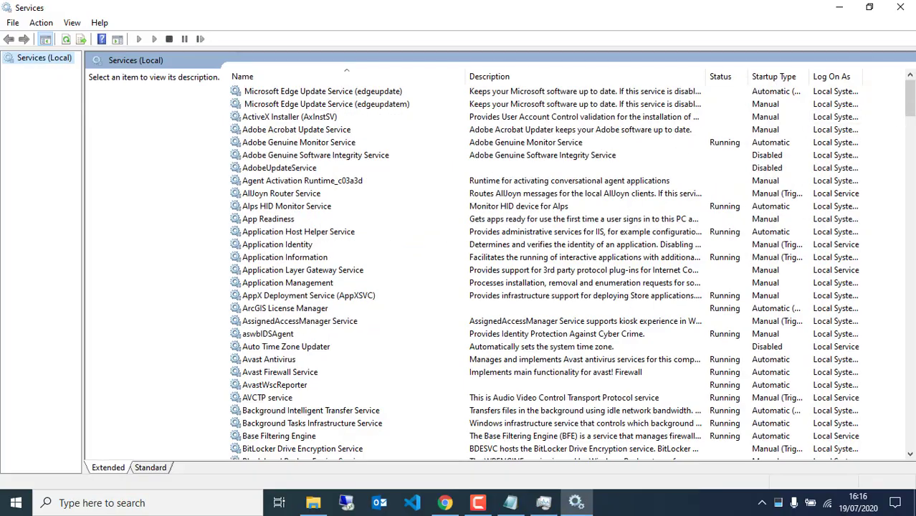
{"action": "left_click_drag", "start_coordinate": [912, 107], "coordinate": [910, 301]}
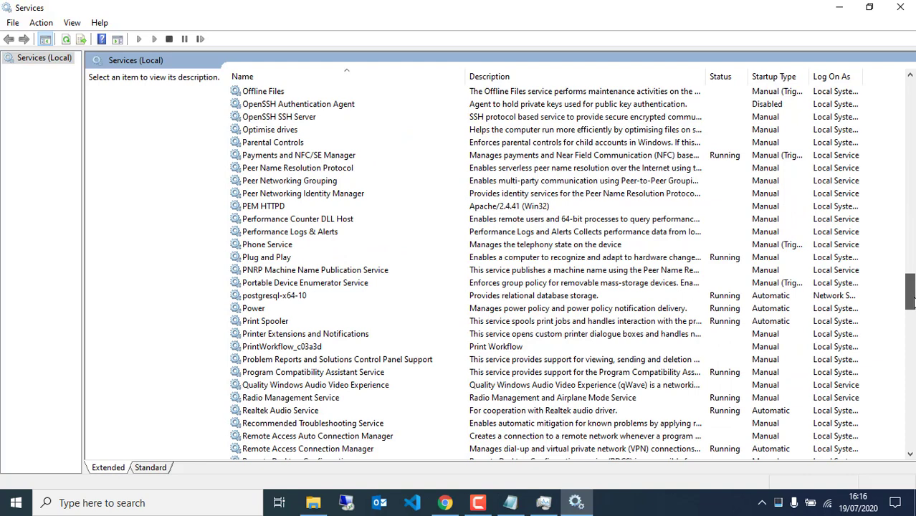
Stop the postgresql-x64-10 service and minimize the Services console.
{"action": "left_click", "coordinate": [261, 297]}
{"action": "right_click", "coordinate": [262, 297]}
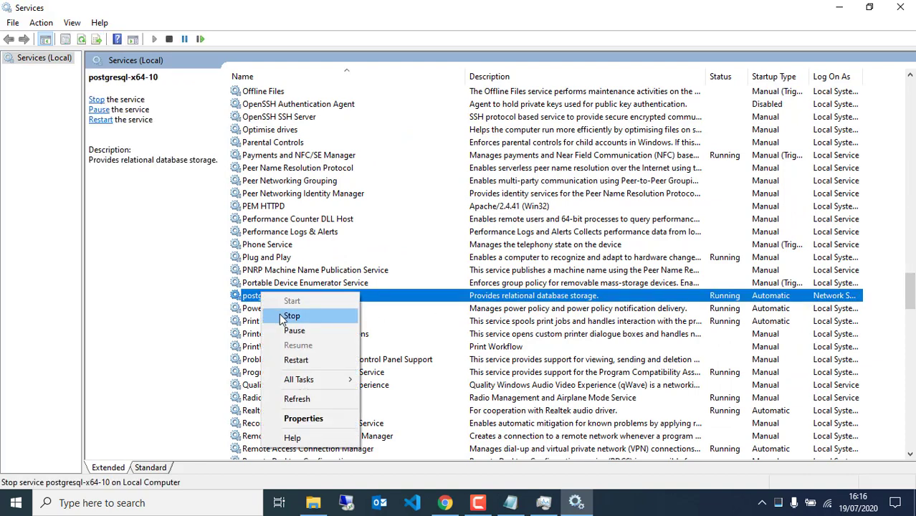
{"action": "left_click", "coordinate": [287, 317]}
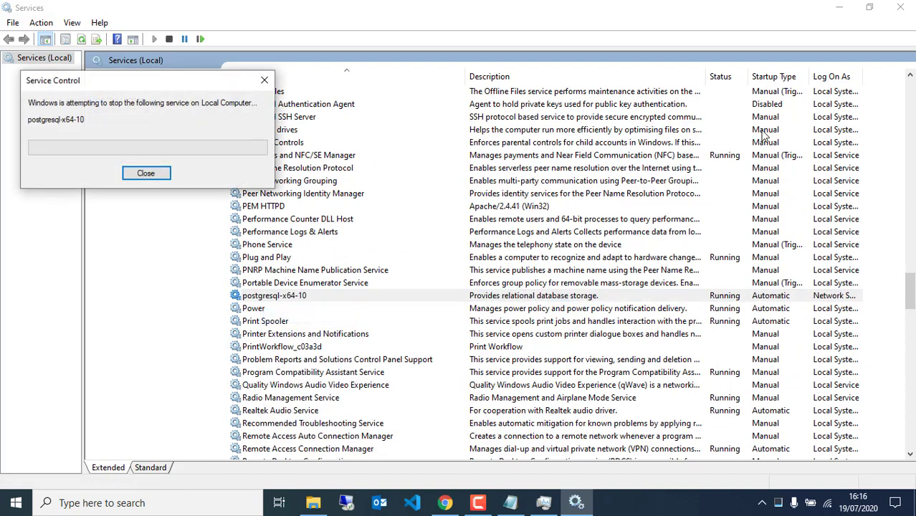
{"action": "left_click", "coordinate": [840, 7]}
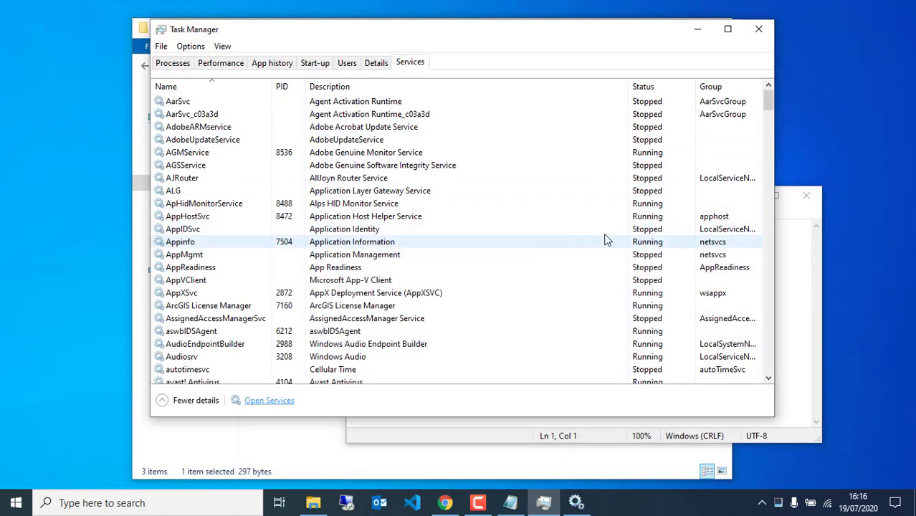
Browse File Explorer to Local Disk (C:) > Program Files.
{"action": "left_click", "coordinate": [453, 433]}
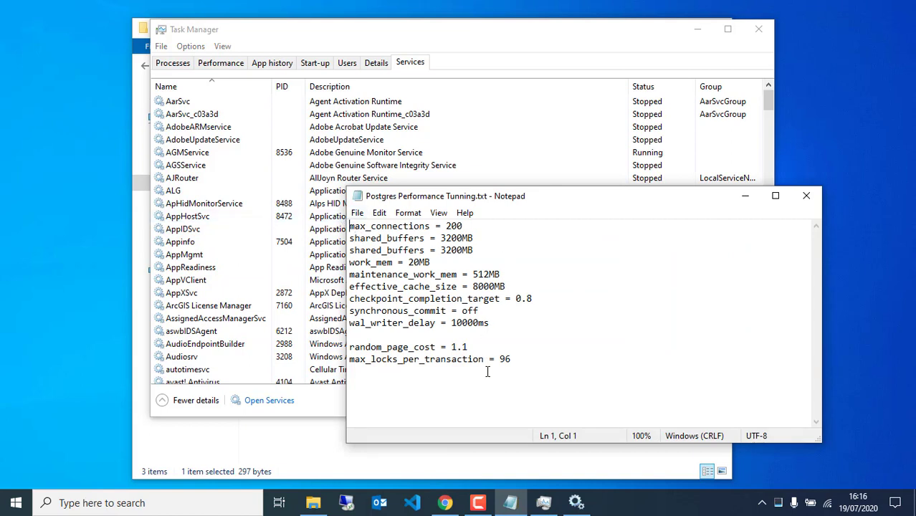
{"action": "left_click", "coordinate": [526, 363]}
{"action": "left_click", "coordinate": [341, 466]}
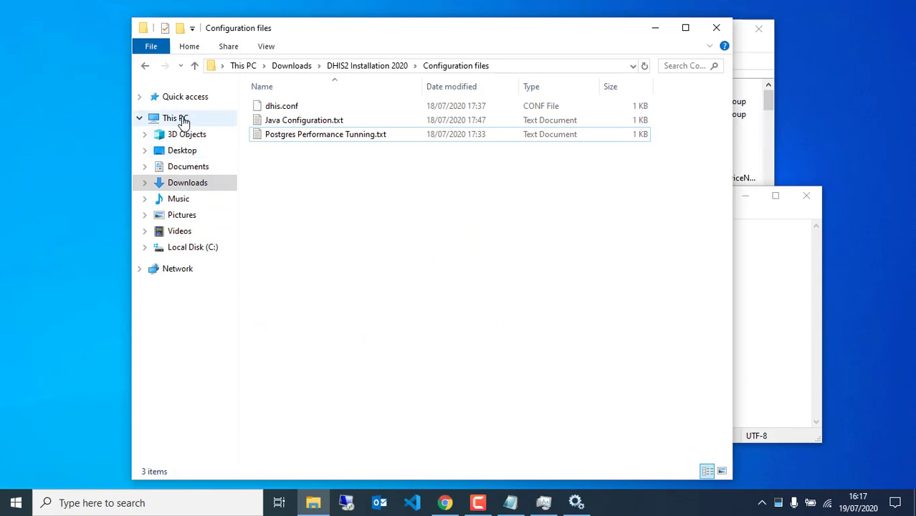
{"action": "left_click", "coordinate": [206, 248]}
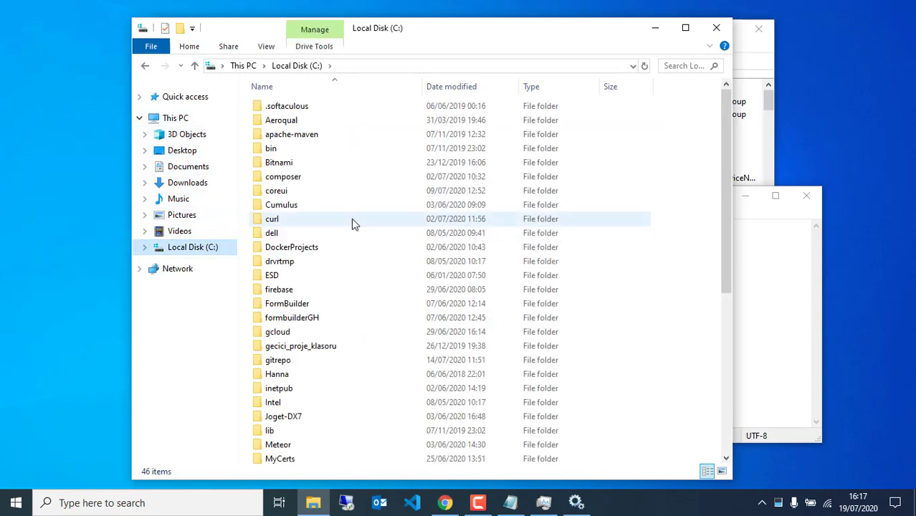
{"action": "scroll", "coordinate": [351, 286], "scroll_direction": "down", "scroll_amount": 7}
{"action": "double_click", "coordinate": [297, 231]}
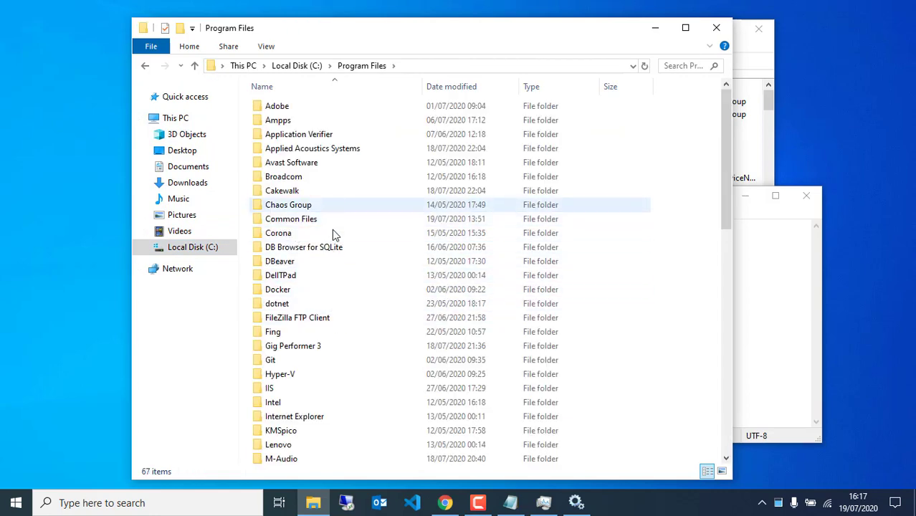
Go into PostgreSQL\10\data and open postgresql.conf with Visual Studio Code.
{"action": "scroll", "coordinate": [337, 311], "scroll_direction": "down", "scroll_amount": 2}
{"action": "scroll", "coordinate": [337, 316], "scroll_direction": "down", "scroll_amount": 2}
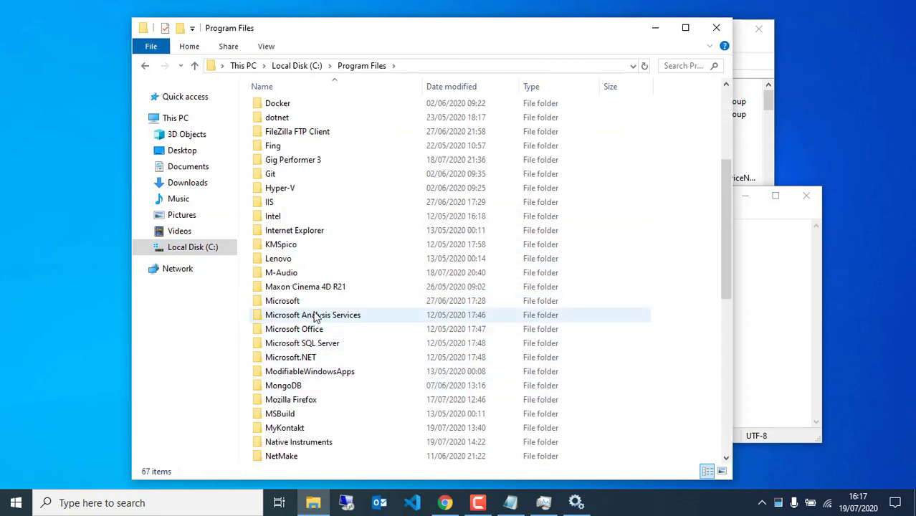
{"action": "scroll", "coordinate": [301, 344], "scroll_direction": "down", "scroll_amount": 2}
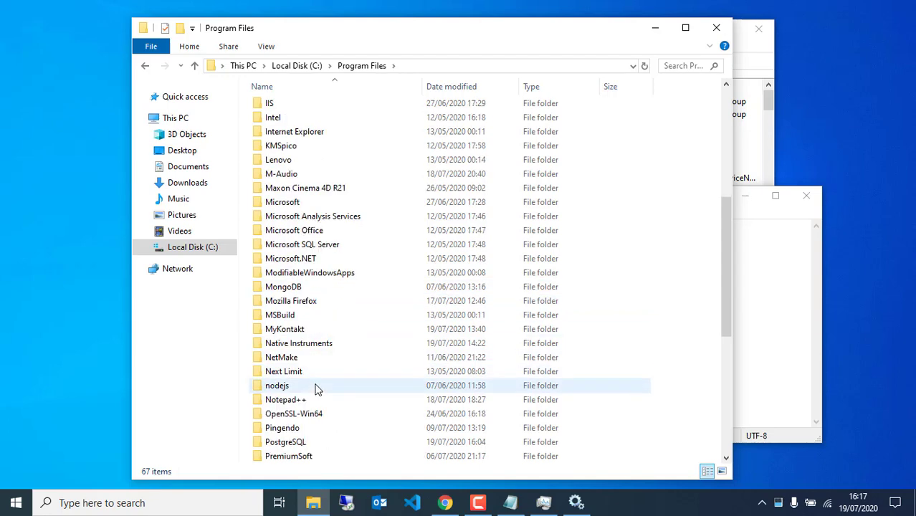
{"action": "double_click", "coordinate": [290, 444]}
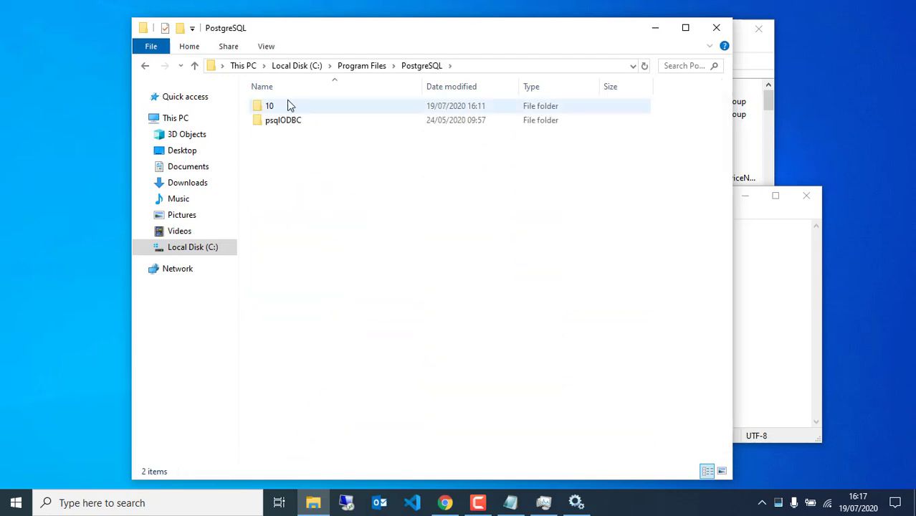
{"action": "double_click", "coordinate": [284, 108]}
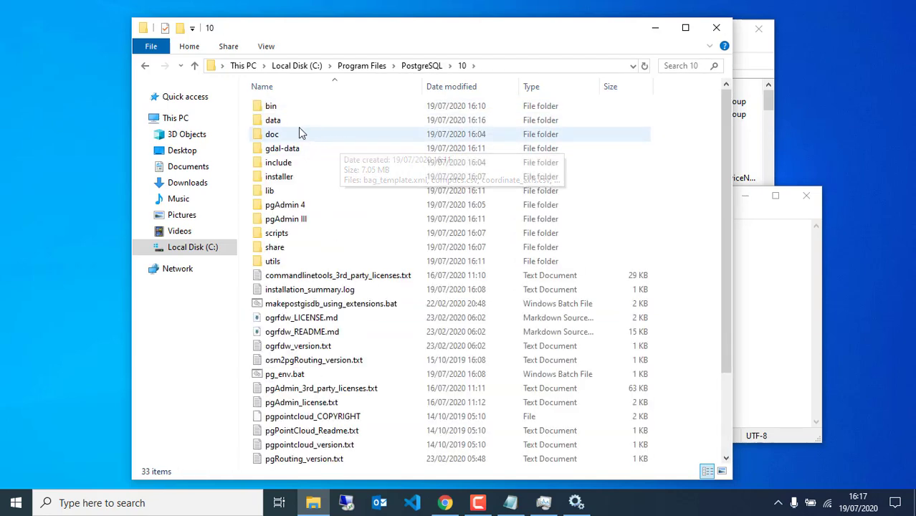
{"action": "left_click", "coordinate": [305, 127]}
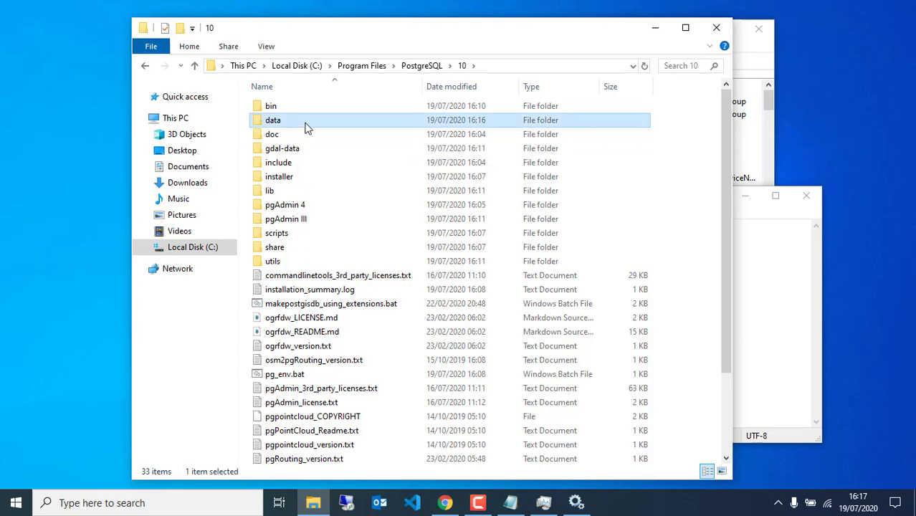
{"action": "double_click", "coordinate": [305, 127]}
{"action": "left_click", "coordinate": [320, 430]}
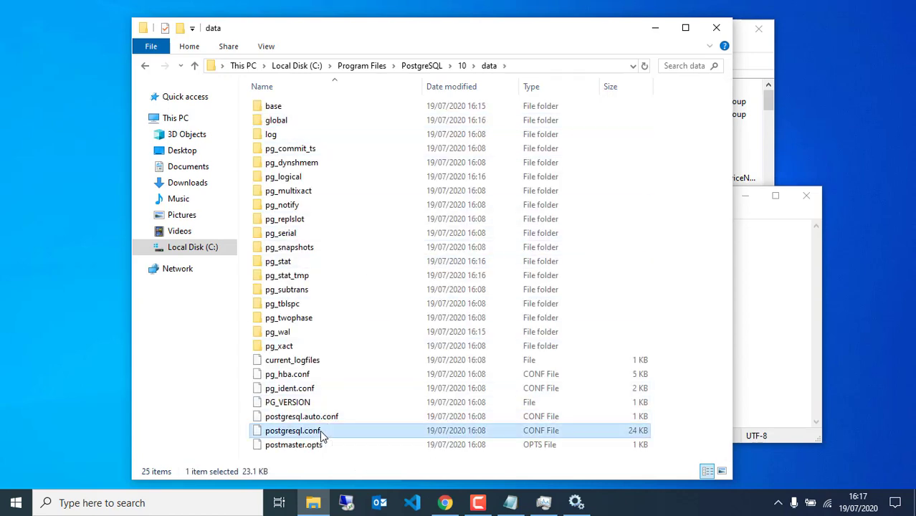
{"action": "right_click", "coordinate": [320, 430]}
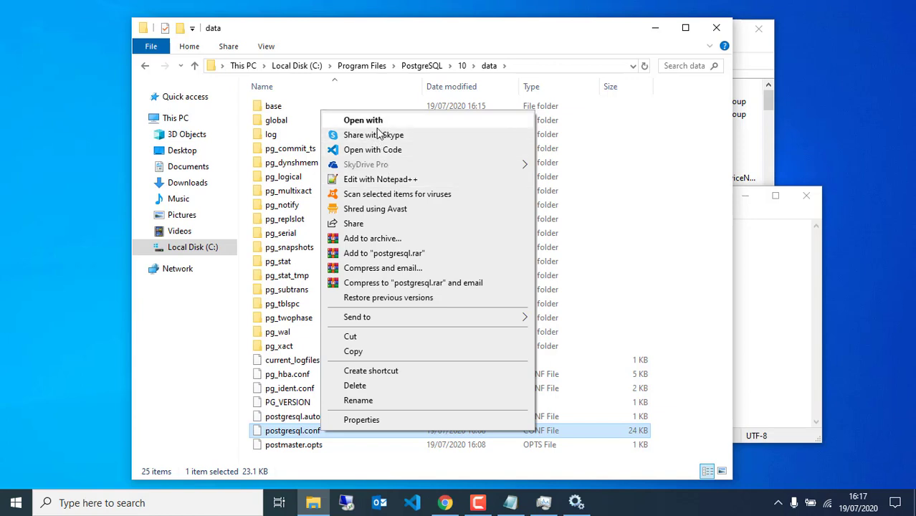
{"action": "left_click", "coordinate": [377, 151]}
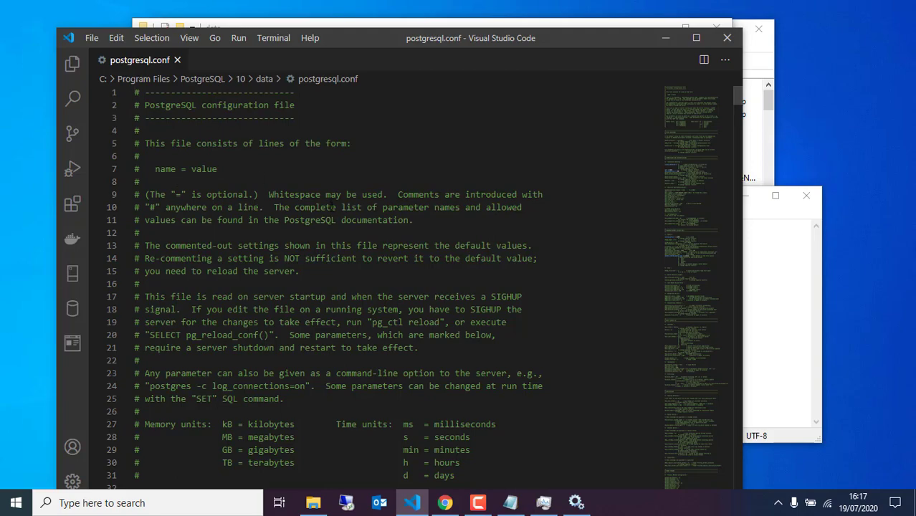
Place the tuning notes beside postgresql.conf and select max_connections in them.
{"action": "scroll", "coordinate": [333, 207], "scroll_direction": "down", "scroll_amount": 11}
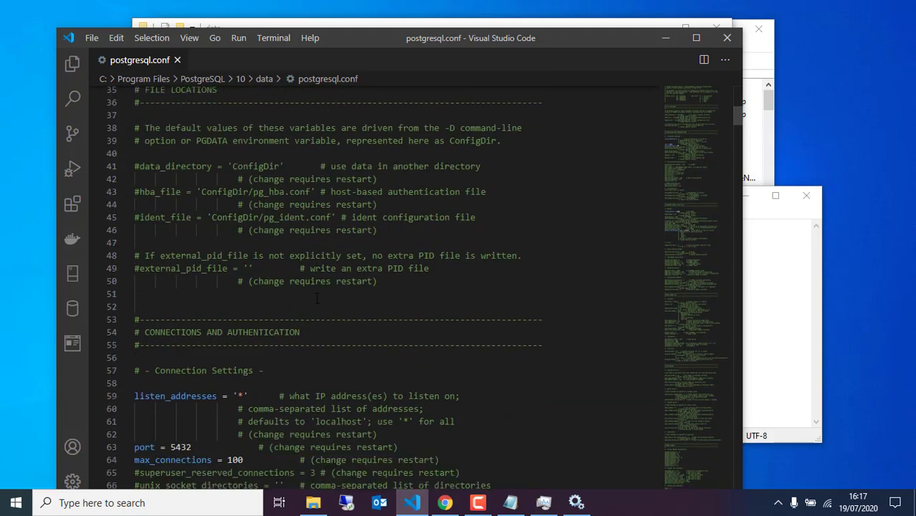
{"action": "scroll", "coordinate": [318, 297], "scroll_direction": "down", "scroll_amount": 6}
{"action": "scroll", "coordinate": [318, 298], "scroll_direction": "up", "scroll_amount": 4}
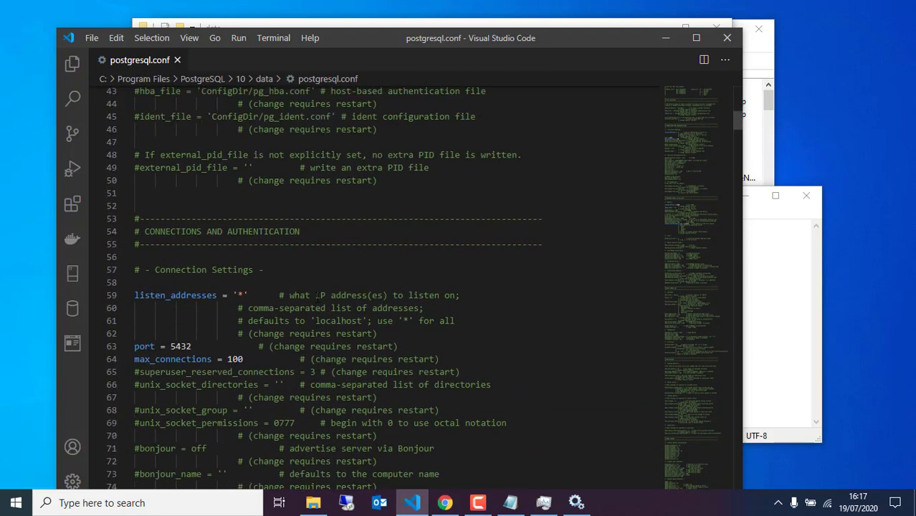
{"action": "scroll", "coordinate": [317, 298], "scroll_direction": "up", "scroll_amount": 2}
{"action": "left_click", "coordinate": [774, 302]}
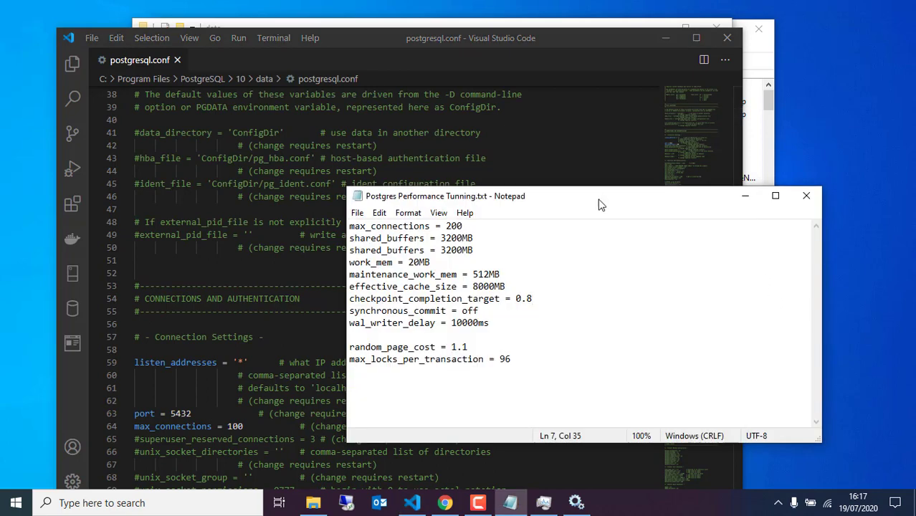
{"action": "left_click_drag", "start_coordinate": [601, 205], "coordinate": [717, 178]}
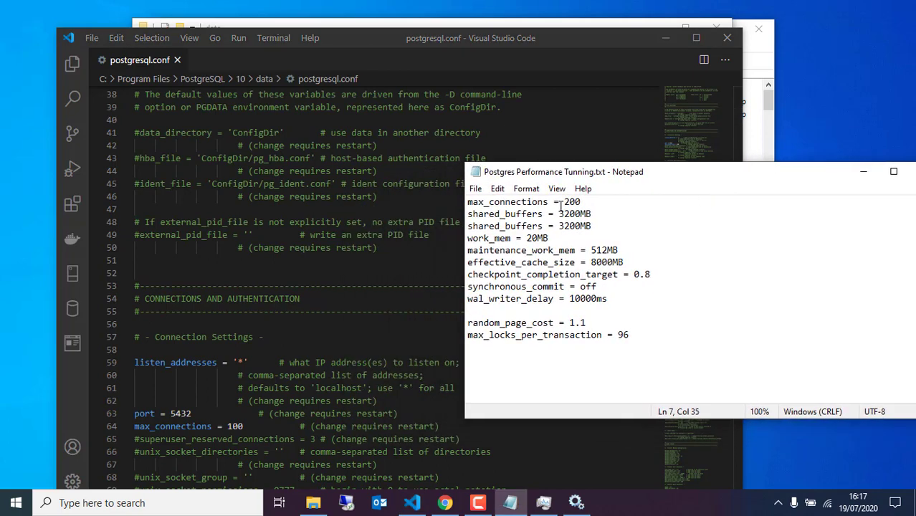
{"action": "left_click_drag", "start_coordinate": [549, 202], "coordinate": [468, 203]}
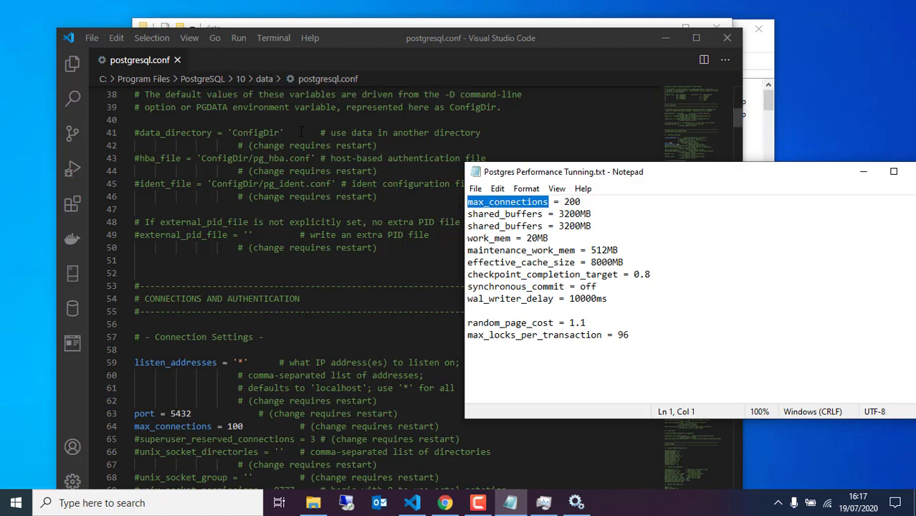
Change max_connections in postgresql.conf from 100 to 200.
{"action": "left_click", "coordinate": [189, 259]}
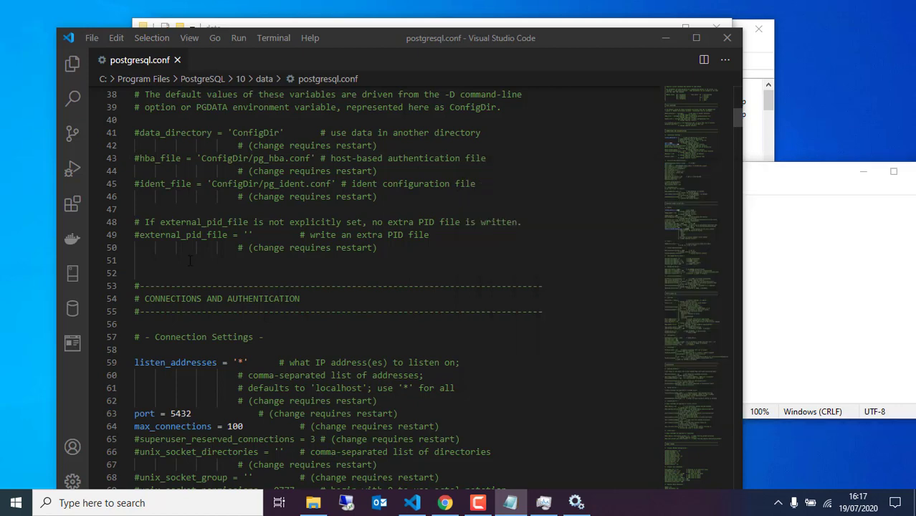
{"action": "double_click", "coordinate": [233, 426]}
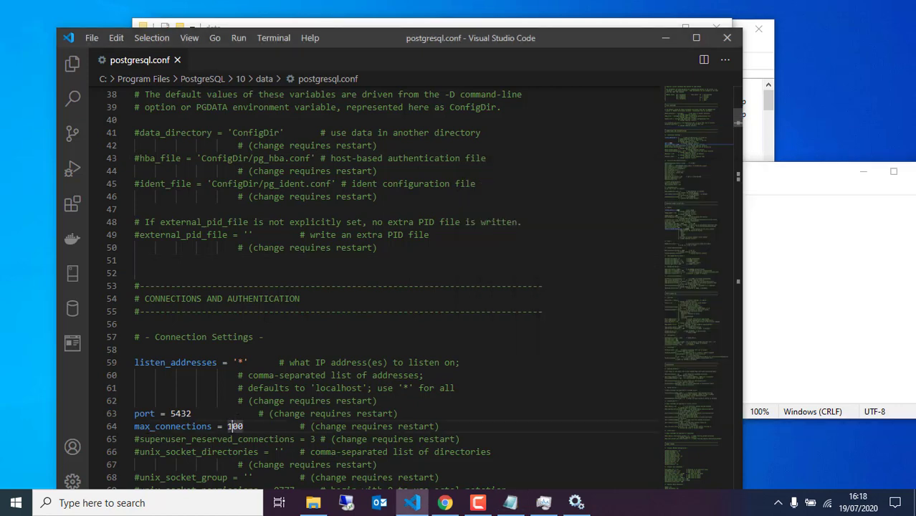
{"action": "type", "text": "80"}
{"action": "type", "text": "2"}
{"action": "left_click", "coordinate": [510, 502]}
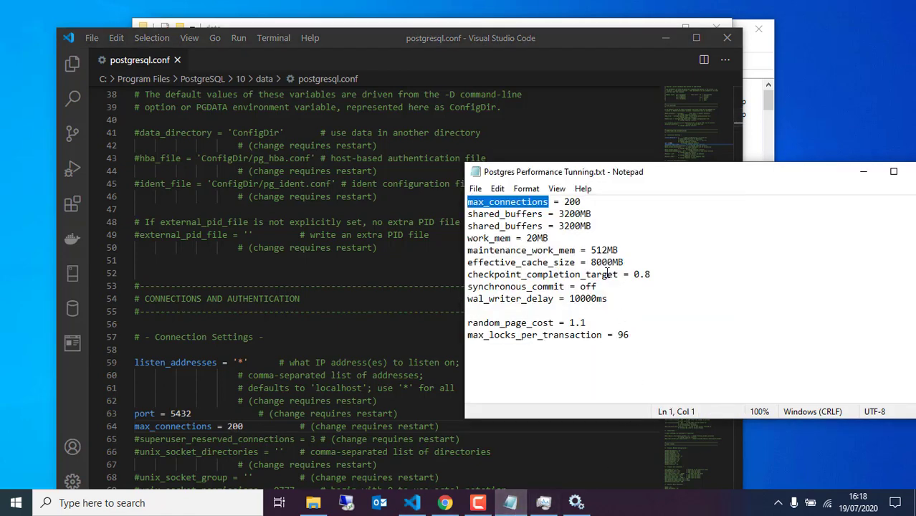
{"action": "left_click_drag", "start_coordinate": [544, 213], "coordinate": [464, 214]}
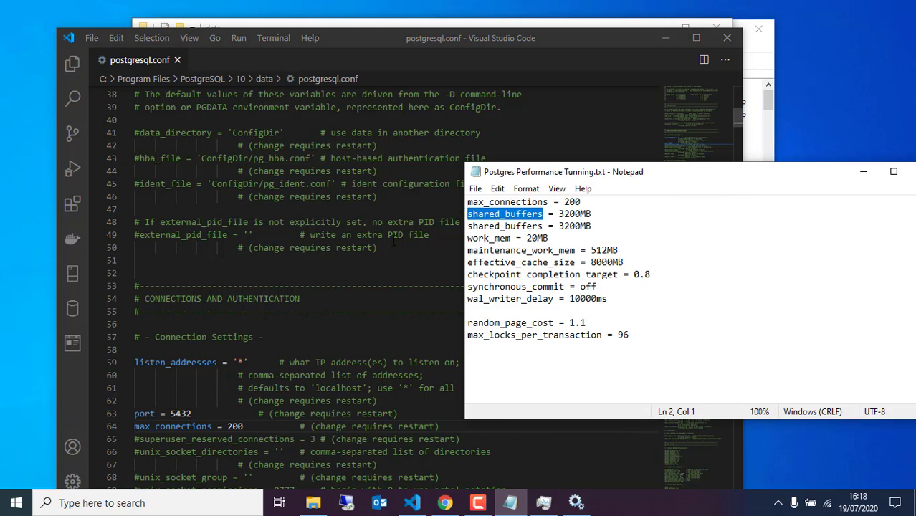
Search postgresql.conf for shared_buffers and pick the recommended 3200 from the notes.
{"action": "left_click", "coordinate": [391, 237]}
{"action": "key", "text": "ctrl+f"}
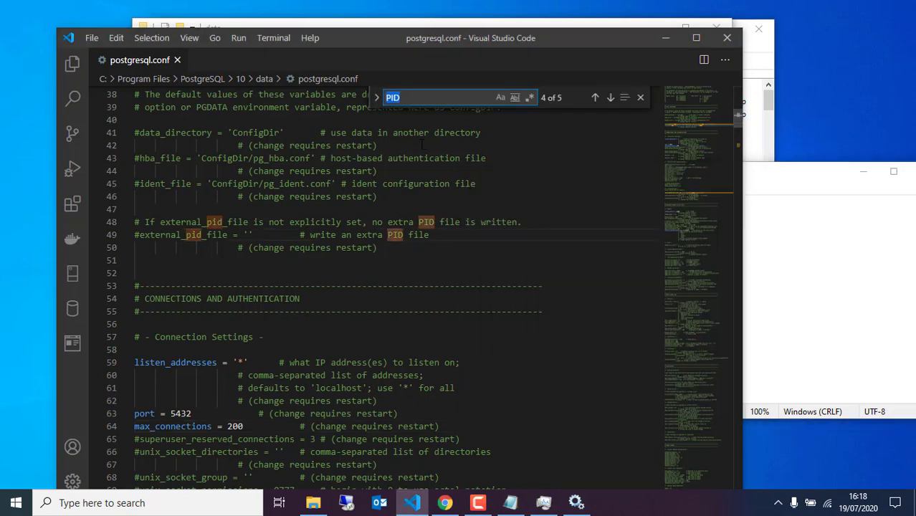
{"action": "type", "text": "shared_buffers"}
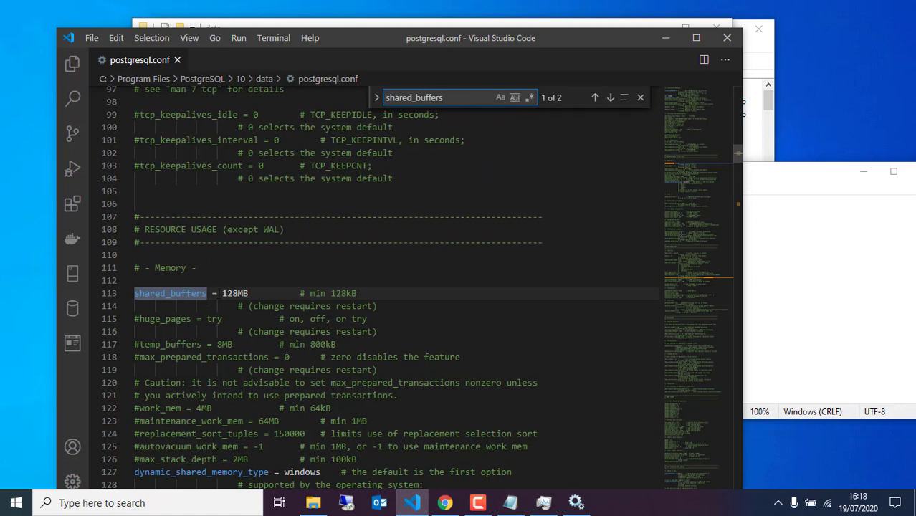
{"action": "double_click", "coordinate": [240, 294]}
{"action": "left_click", "coordinate": [762, 322]}
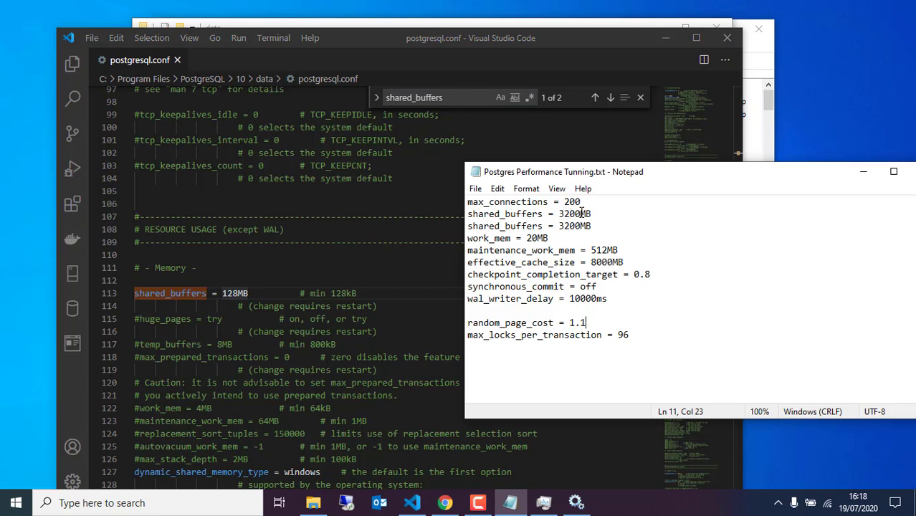
{"action": "left_click_drag", "start_coordinate": [579, 214], "coordinate": [559, 214]}
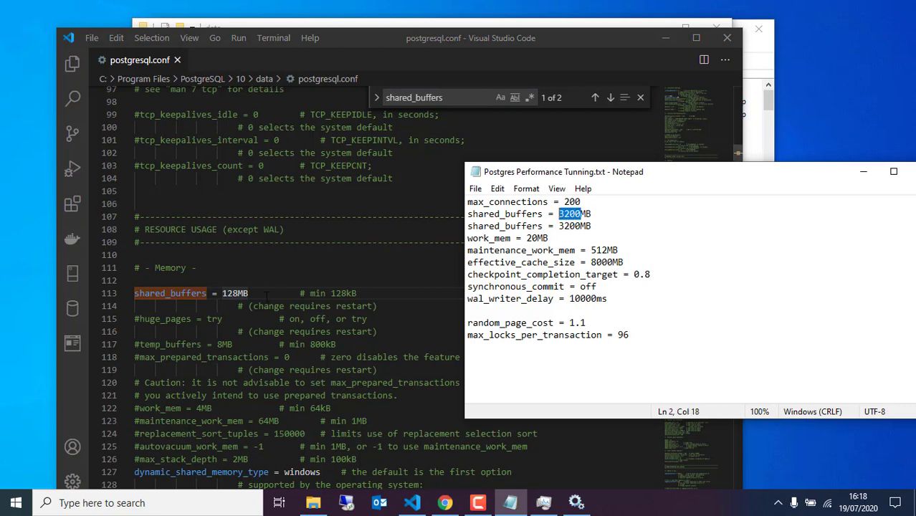
Replace the shared_buffers value 128MB with 3200MB.
{"action": "left_click", "coordinate": [237, 293]}
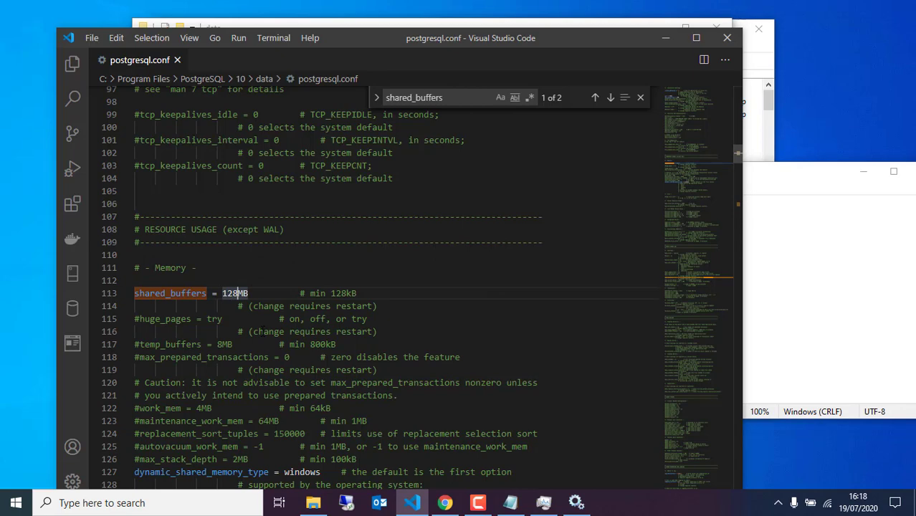
{"action": "key", "text": "BackSpace"}
{"action": "key", "text": "BackSpace"}
{"action": "key", "text": "BackSpace"}
{"action": "type", "text": "3200"}
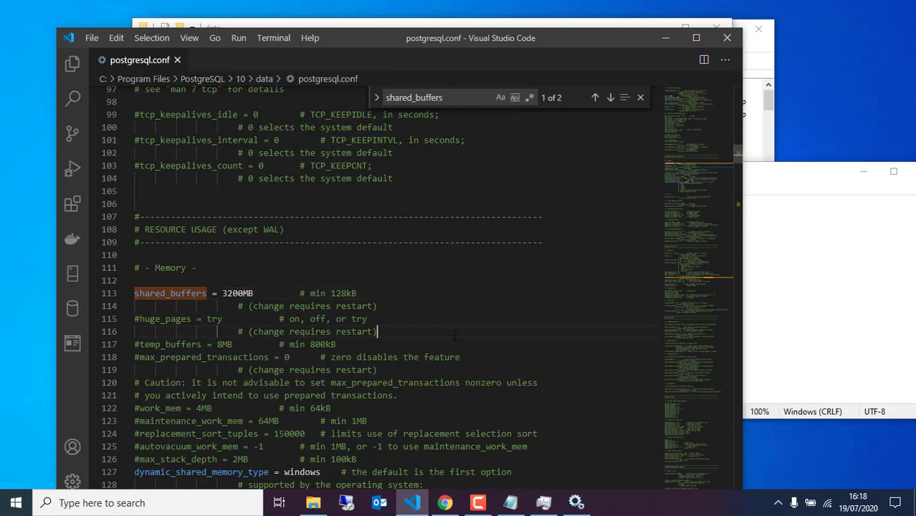
{"action": "key", "text": "alt+Tab"}
{"action": "key", "text": "alt+Tab"}
{"action": "left_click", "coordinate": [291, 306]}
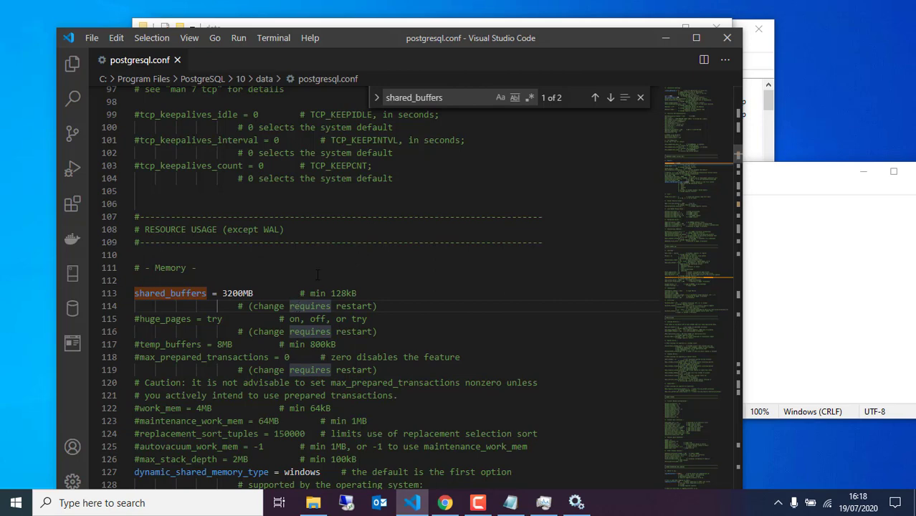
{"action": "left_click", "coordinate": [785, 262]}
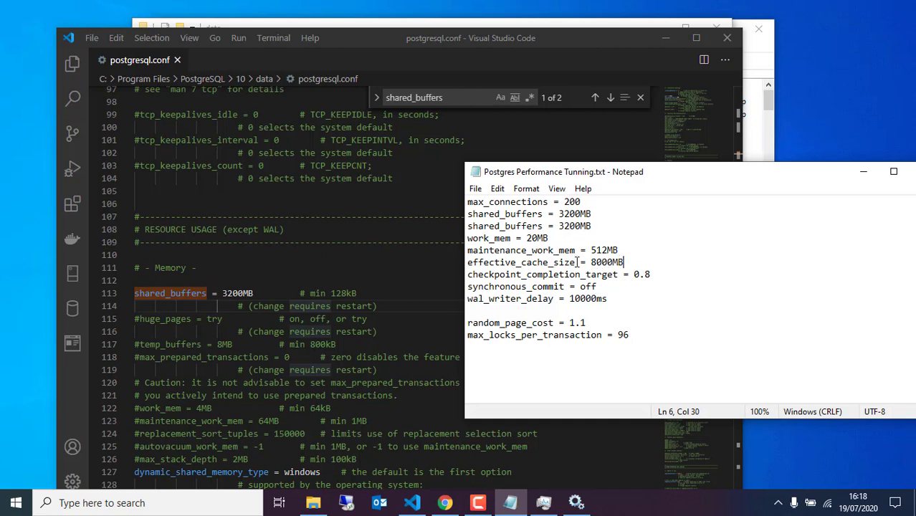
{"action": "left_click_drag", "start_coordinate": [470, 265], "coordinate": [630, 262]}
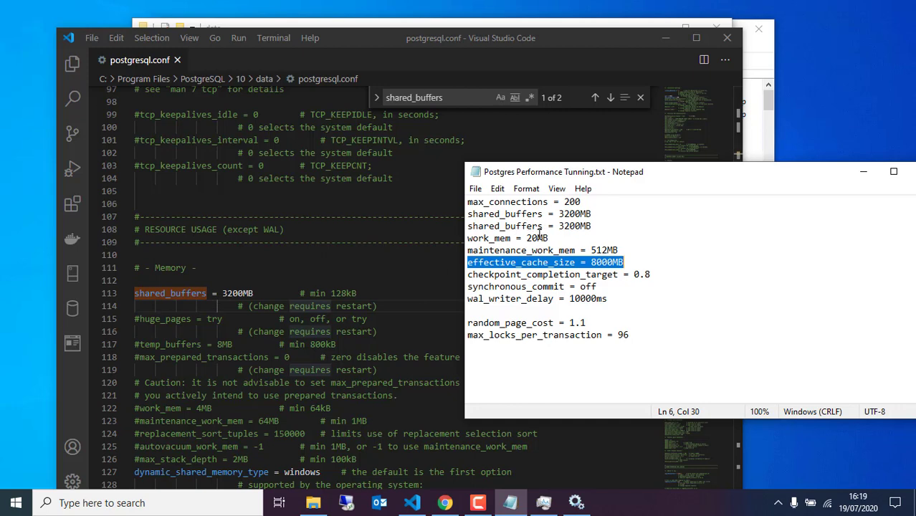
Find work_mem in postgresql.conf, uncomment it and change 4MB to 20MB.
{"action": "left_click", "coordinate": [512, 238]}
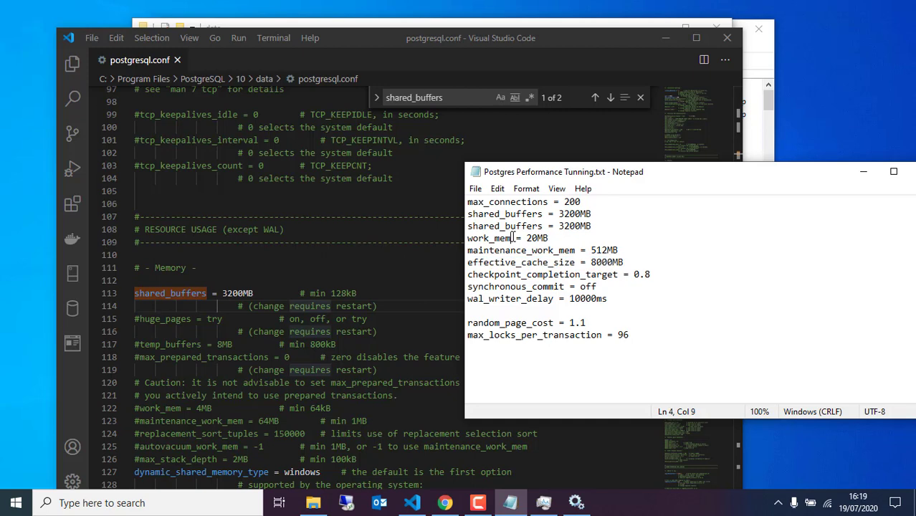
{"action": "left_click_drag", "start_coordinate": [512, 238], "coordinate": [467, 239]}
{"action": "key", "text": "ctrl+c"}
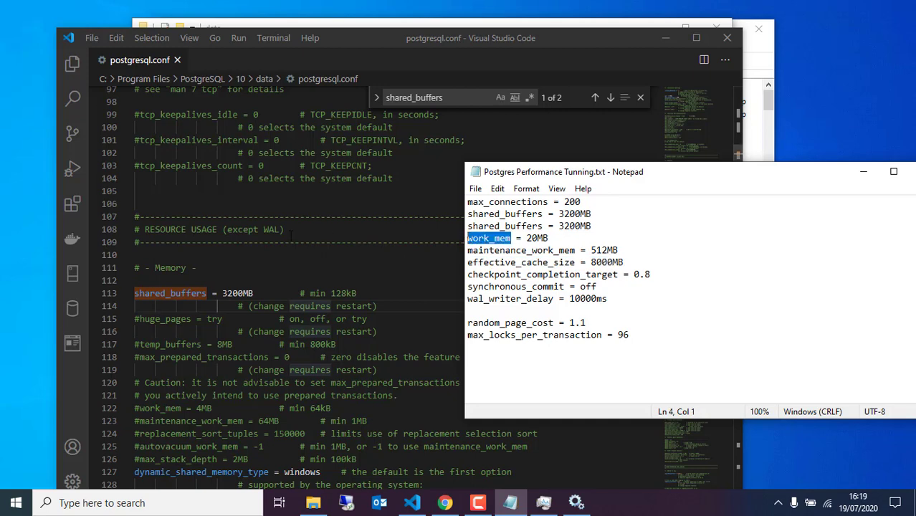
{"action": "left_click", "coordinate": [291, 235]}
{"action": "key", "text": "ctrl+f"}
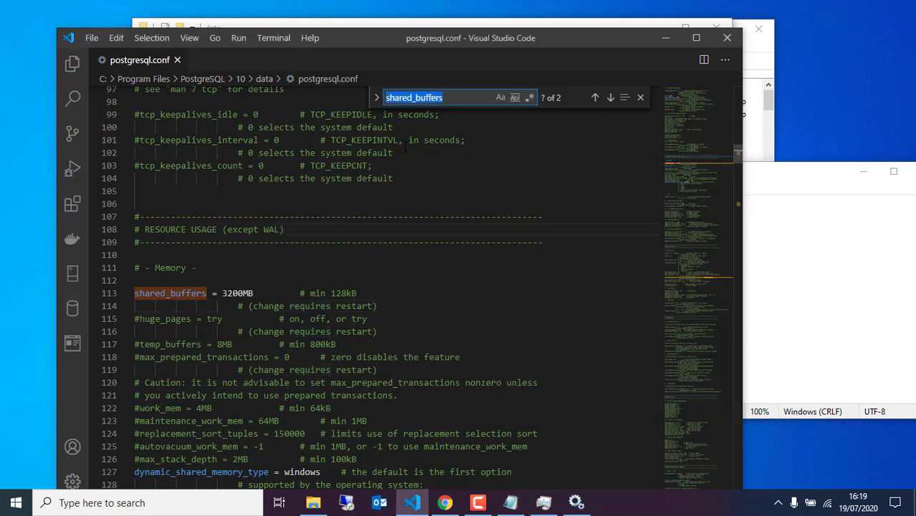
{"action": "key", "text": "ctrl+v"}
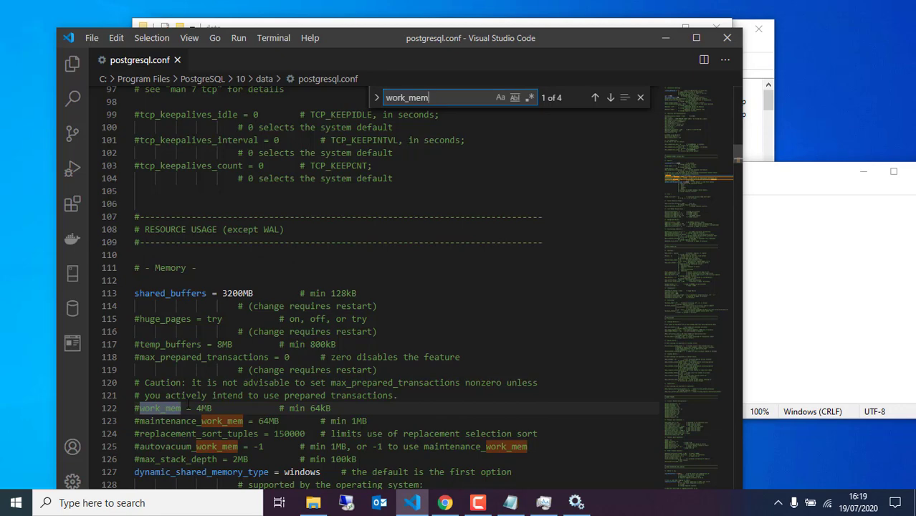
{"action": "left_click", "coordinate": [142, 408]}
{"action": "scroll", "coordinate": [142, 413], "scroll_direction": "down", "scroll_amount": 1}
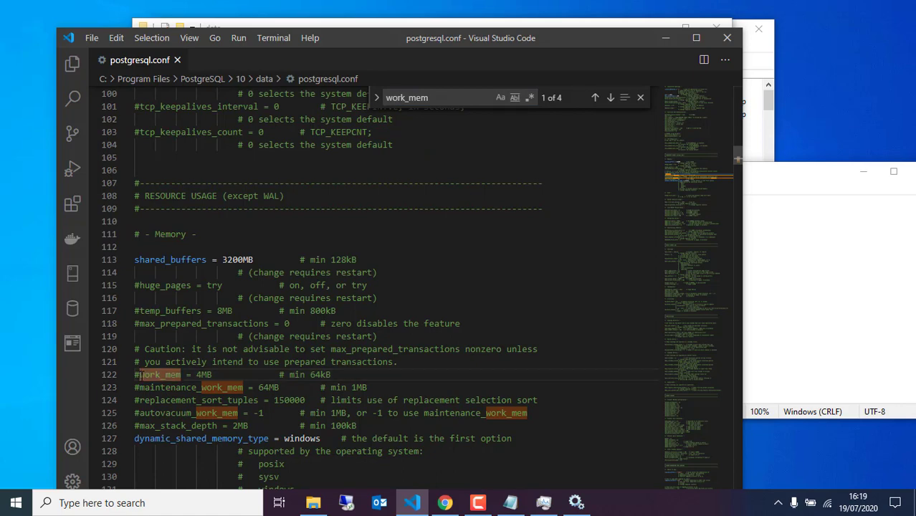
{"action": "key", "text": "BackSpace"}
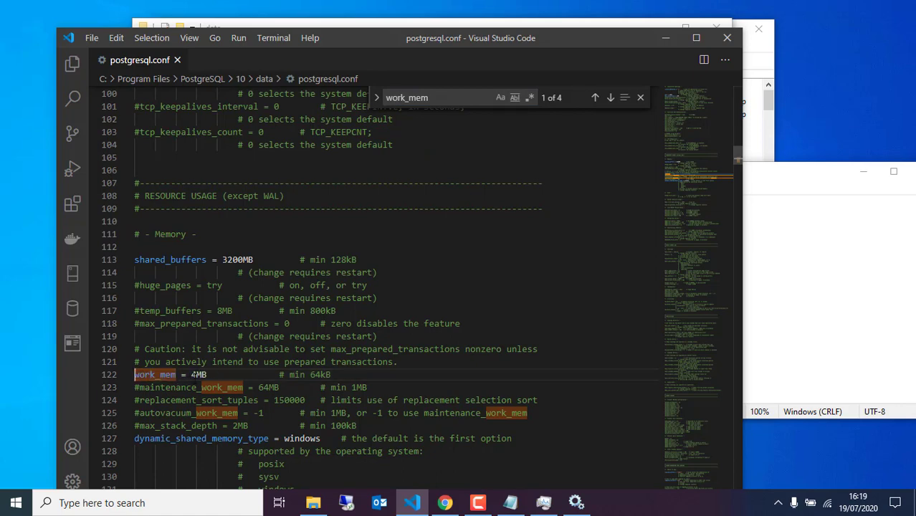
{"action": "left_click", "coordinate": [193, 374]}
{"action": "left_click", "coordinate": [794, 336]}
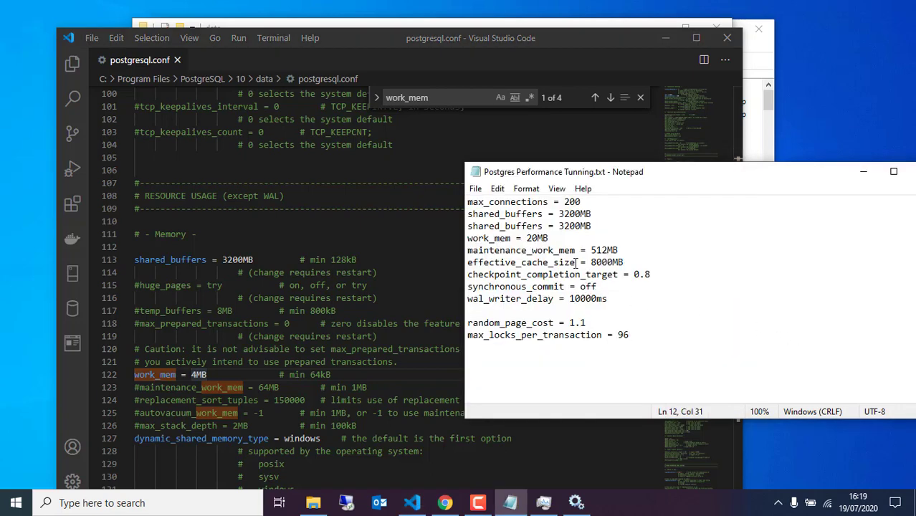
{"action": "left_click", "coordinate": [192, 374]}
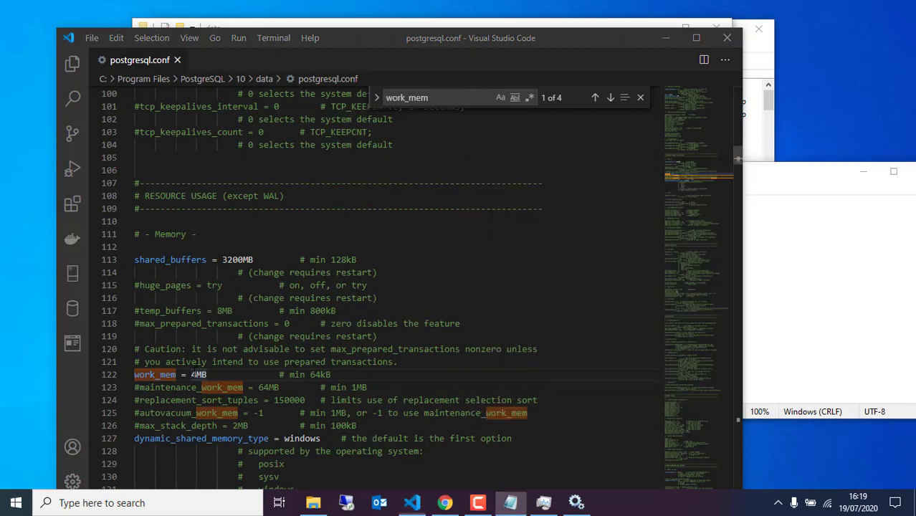
{"action": "key", "text": "BackSpace"}
{"action": "type", "text": "20"}
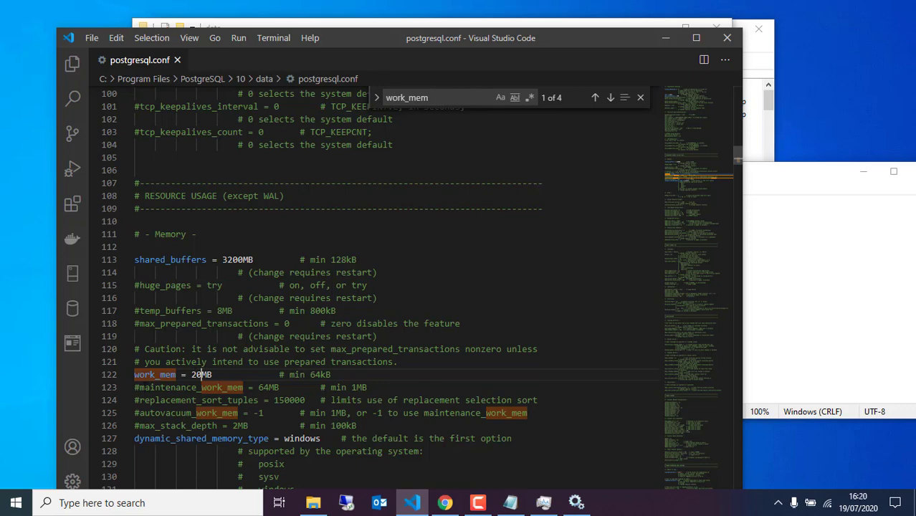
Uncomment maintenance_work_mem and change 64MB to 512MB, then select effective_cache_size in the notes.
{"action": "left_click", "coordinate": [134, 388]}
{"action": "key", "text": "Delete"}
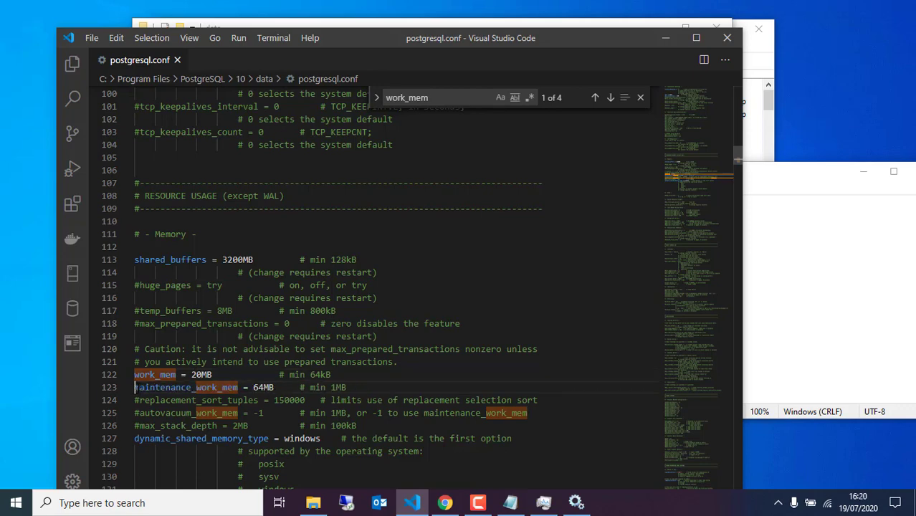
{"action": "left_click", "coordinate": [903, 287]}
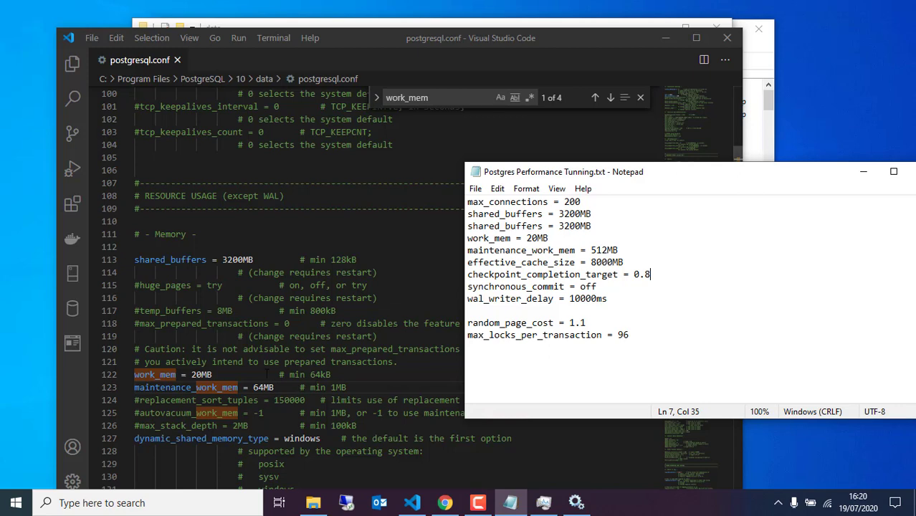
{"action": "left_click", "coordinate": [263, 387]}
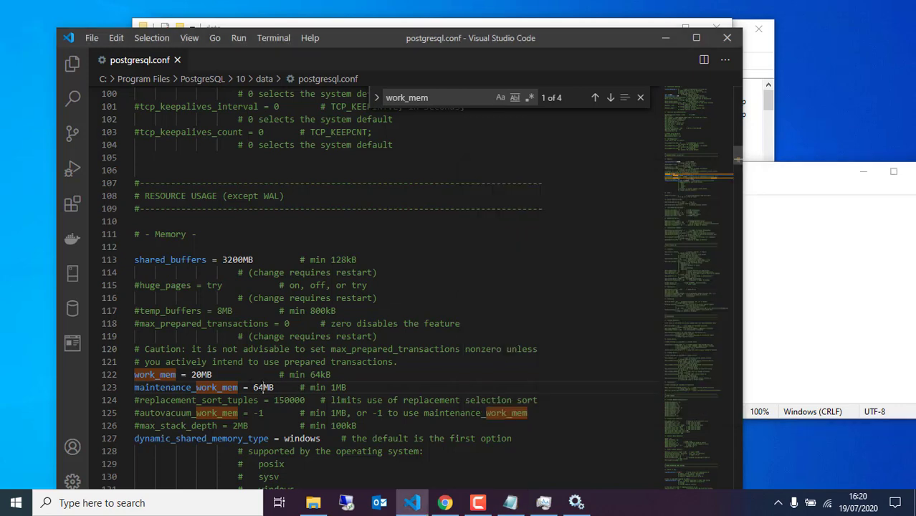
{"action": "key", "text": "BackSpace"}
{"action": "key", "text": "BackSpace"}
{"action": "type", "text": "512"}
{"action": "left_click", "coordinate": [344, 387]}
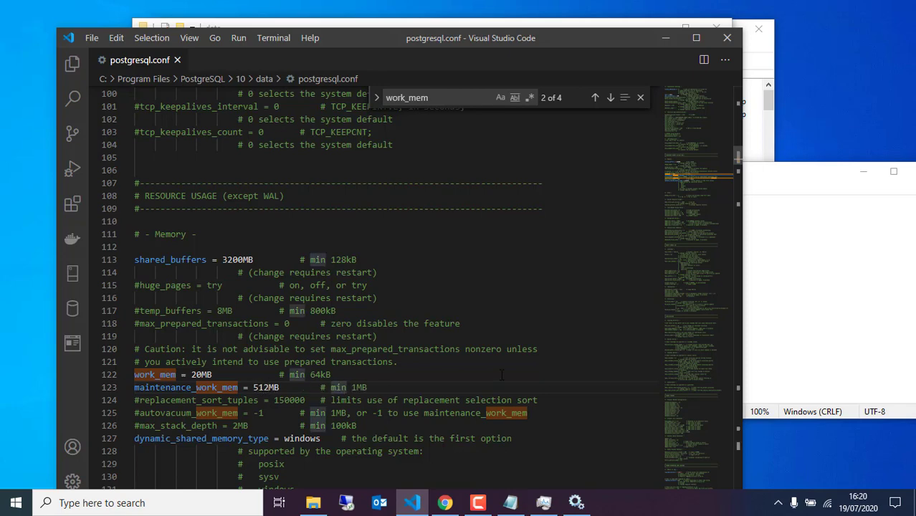
{"action": "left_click", "coordinate": [786, 314]}
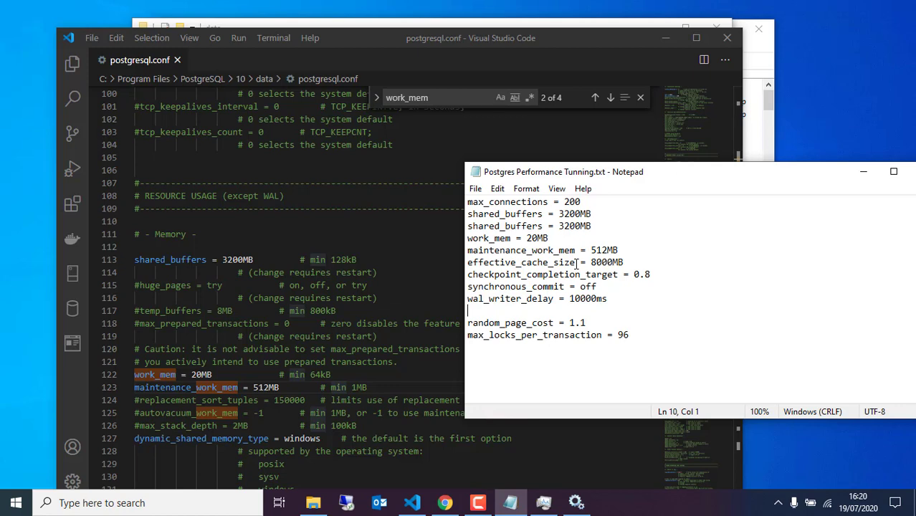
{"action": "left_click_drag", "start_coordinate": [577, 264], "coordinate": [453, 265]}
{"action": "key", "text": "ctrl+c"}
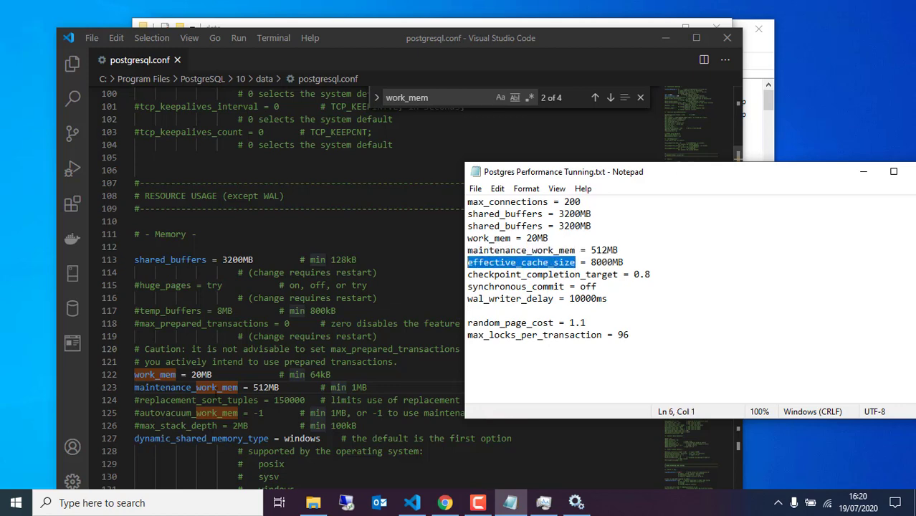
Uncomment effective_cache_size in postgresql.conf and change its value from 4GB to 8GB.
{"action": "left_click", "coordinate": [218, 349]}
{"action": "key", "text": "ctrl+f"}
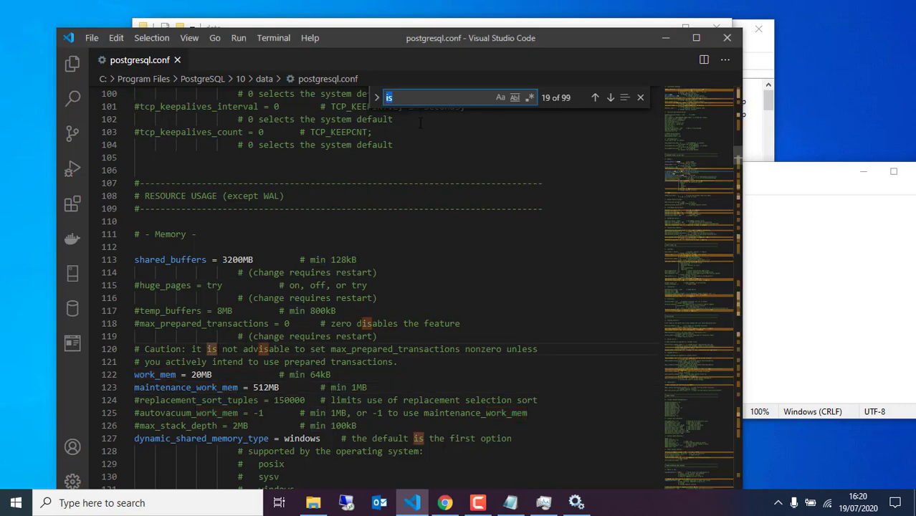
{"action": "key", "text": "ctrl+v"}
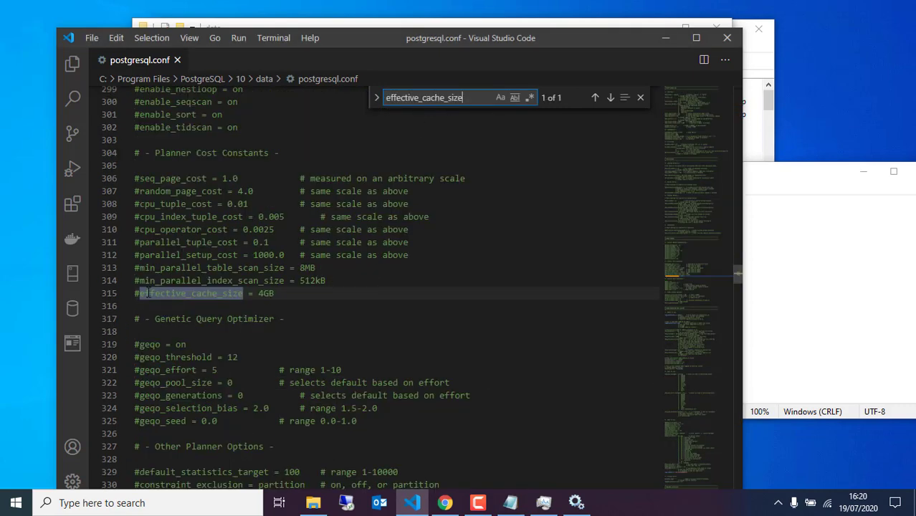
{"action": "left_click", "coordinate": [138, 294]}
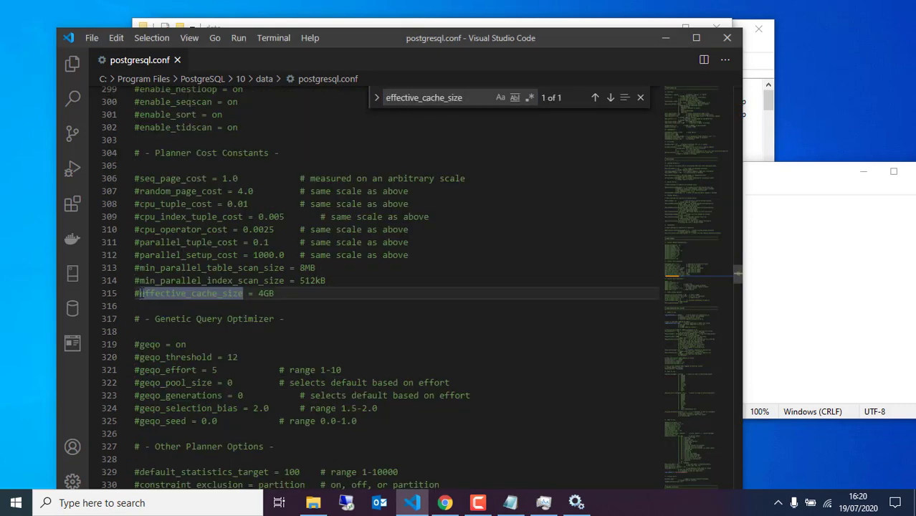
{"action": "key", "text": "BackSpace"}
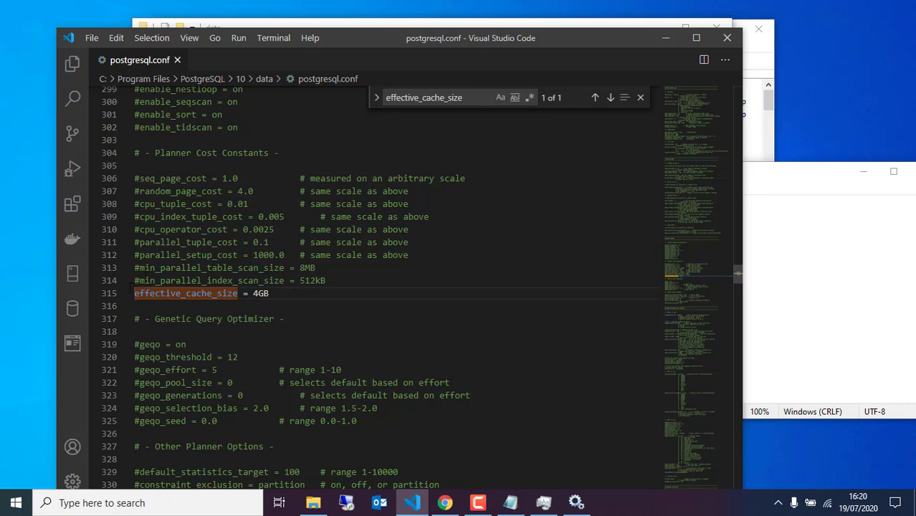
{"action": "left_click", "coordinate": [212, 298]}
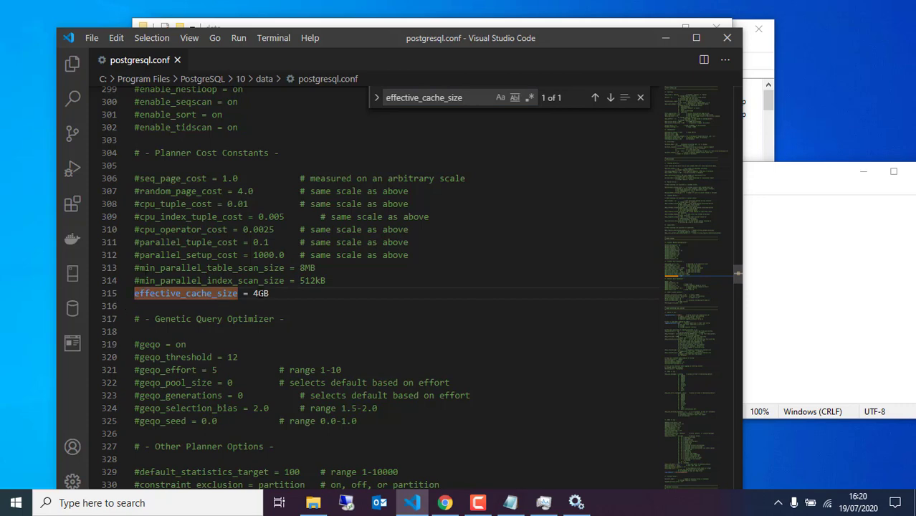
{"action": "left_click", "coordinate": [258, 294]}
{"action": "key", "text": "BackSpace"}
{"action": "type", "text": "8"}
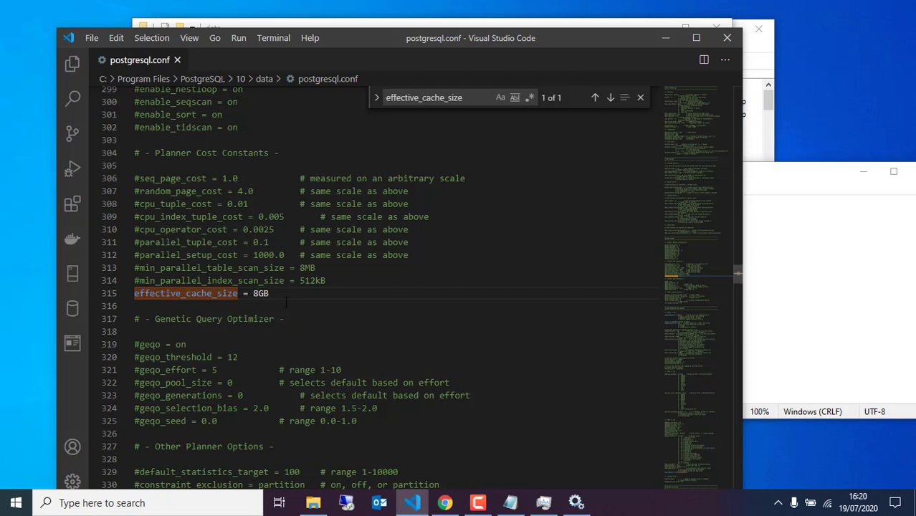
{"action": "left_click", "coordinate": [286, 302]}
Uncomment checkpoint_completion_target and change it from 0.5 to 0.8, copying the name from the notes.
{"action": "left_click", "coordinate": [789, 335]}
{"action": "left_click", "coordinate": [637, 262]}
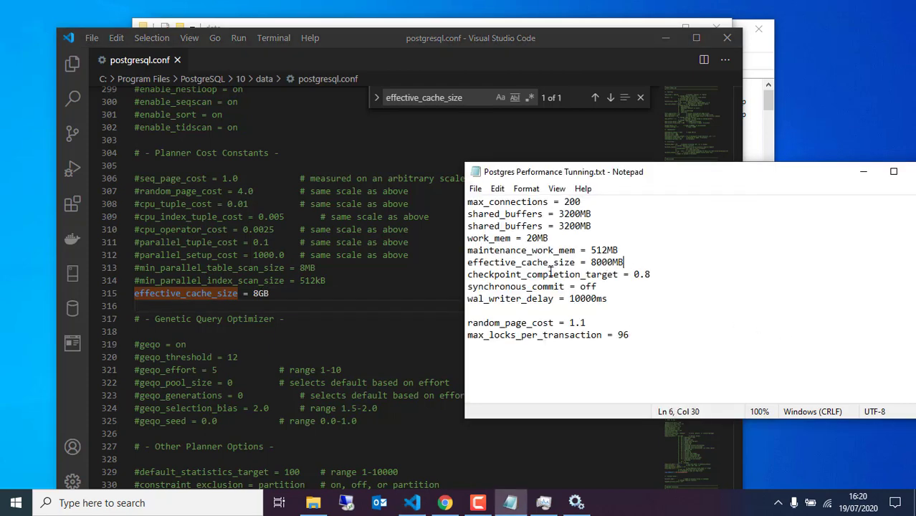
{"action": "left_click", "coordinate": [617, 275]}
{"action": "left_click_drag", "start_coordinate": [610, 275], "coordinate": [467, 275]}
{"action": "key", "text": "ctrl+c"}
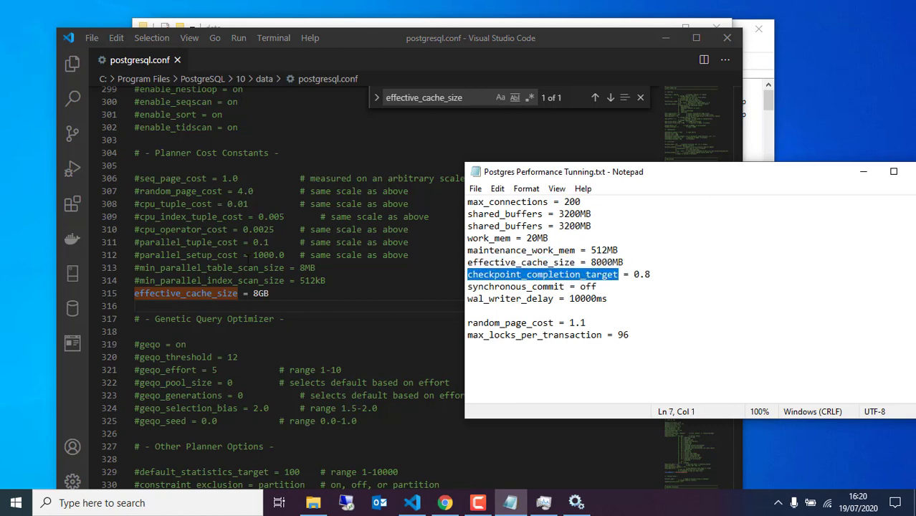
{"action": "key", "text": "alt+Tab"}
{"action": "key", "text": "ctrl+f"}
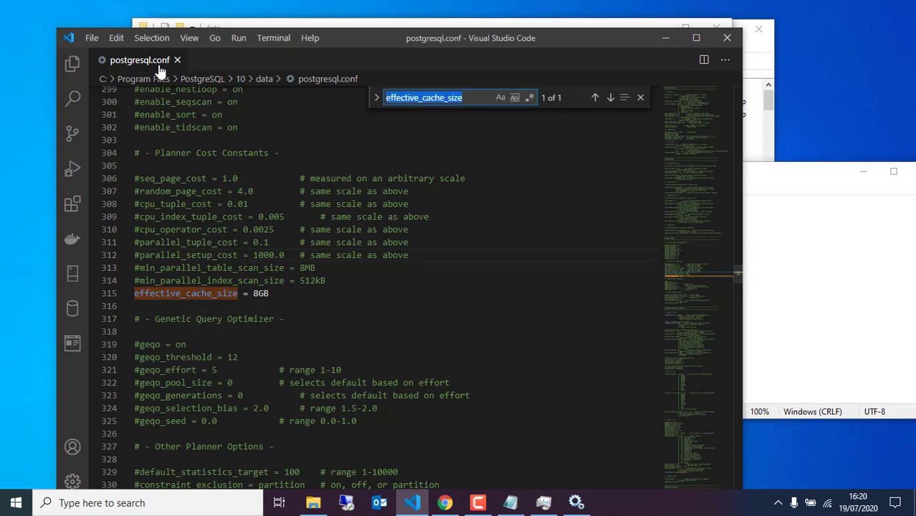
{"action": "key", "text": "ctrl+v"}
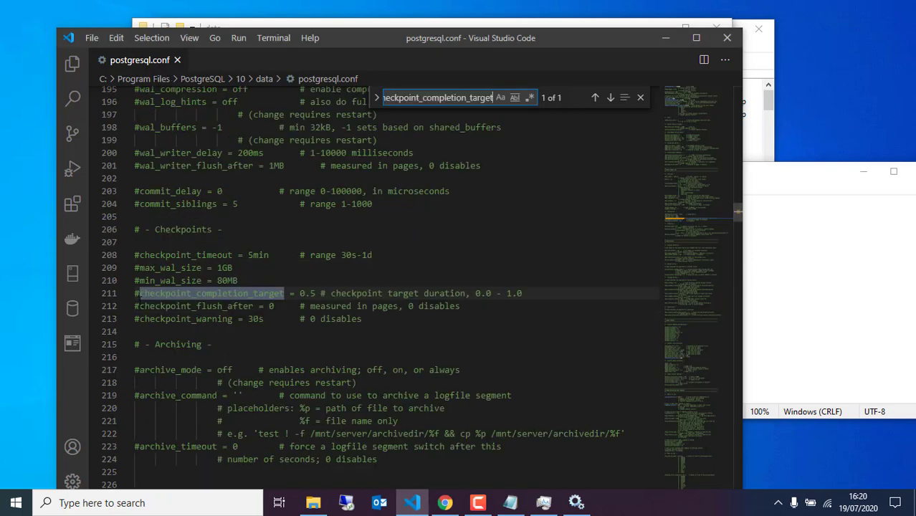
{"action": "left_click", "coordinate": [140, 293]}
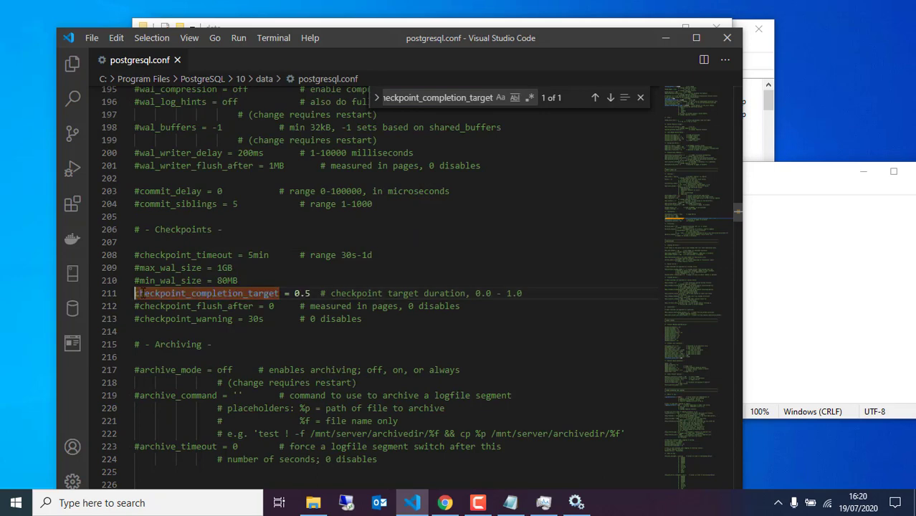
{"action": "key", "text": "BackSpace"}
{"action": "left_click", "coordinate": [310, 293]}
{"action": "key", "text": "BackSpace"}
{"action": "type", "text": "8"}
Uncomment synchronous_commit and change its value from on to off.
{"action": "left_click", "coordinate": [794, 287]}
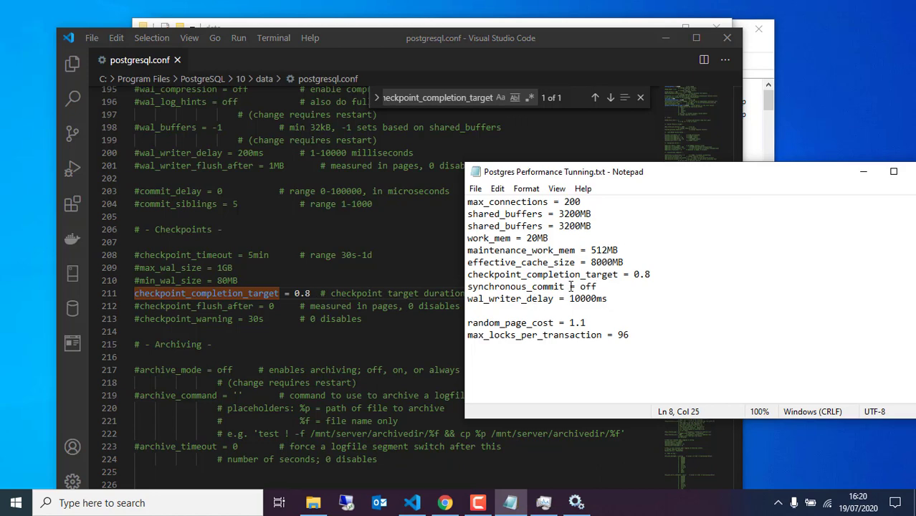
{"action": "left_click_drag", "start_coordinate": [564, 286], "coordinate": [468, 286]}
{"action": "key", "text": "ctrl+c"}
{"action": "left_click", "coordinate": [344, 256]}
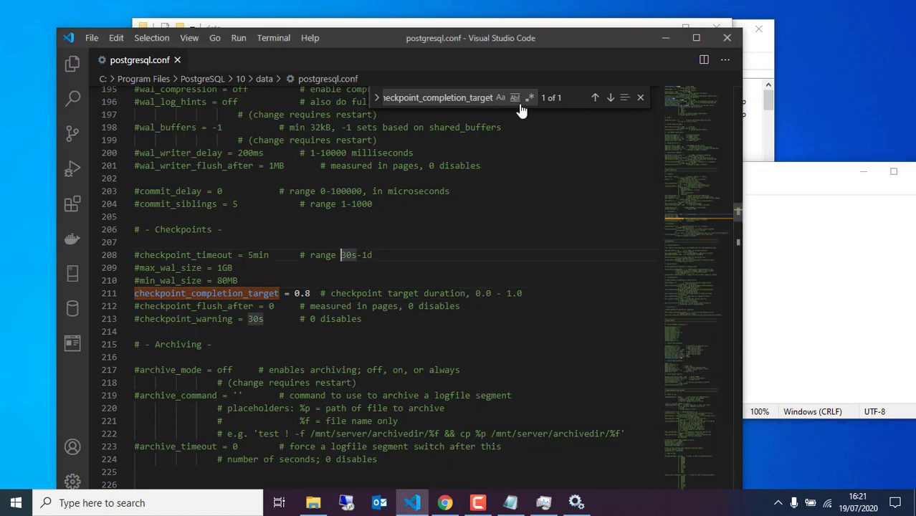
{"action": "left_click", "coordinate": [485, 98]}
{"action": "key", "text": "ctrl+a"}
{"action": "key", "text": "ctrl+v"}
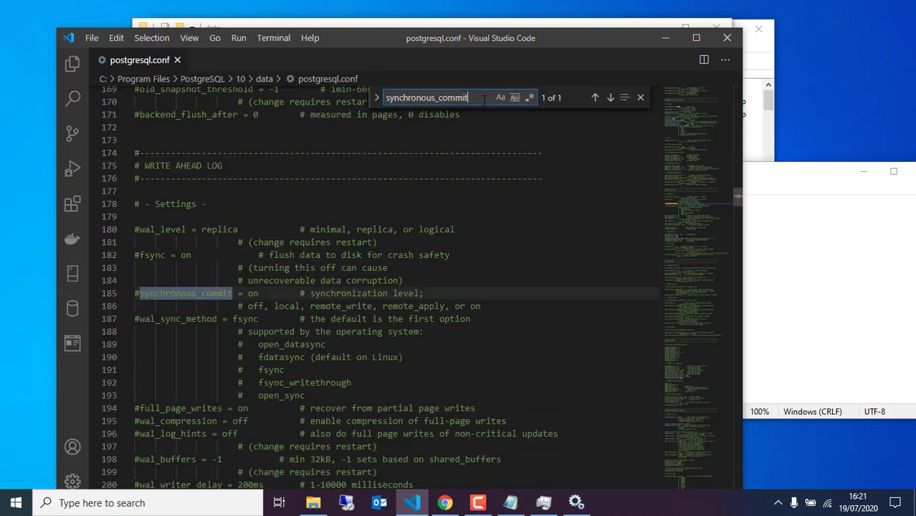
{"action": "left_click", "coordinate": [141, 293]}
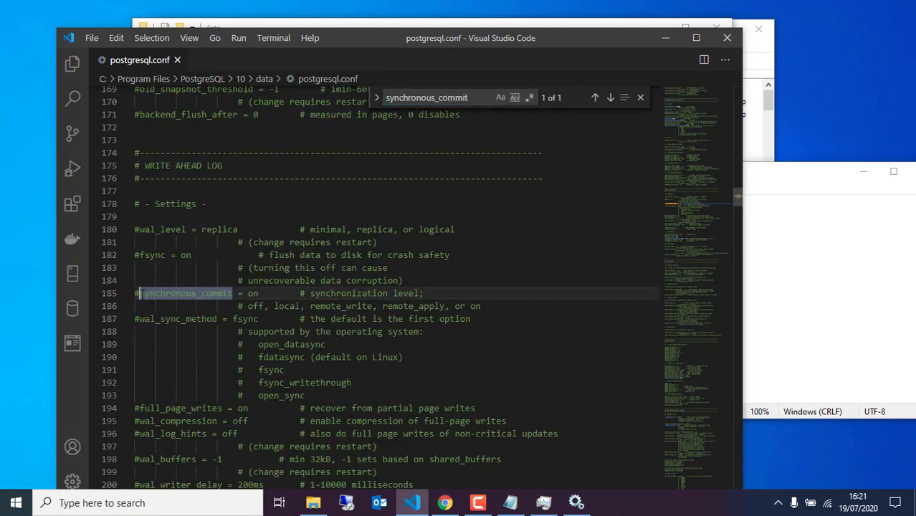
{"action": "key", "text": "BackSpace"}
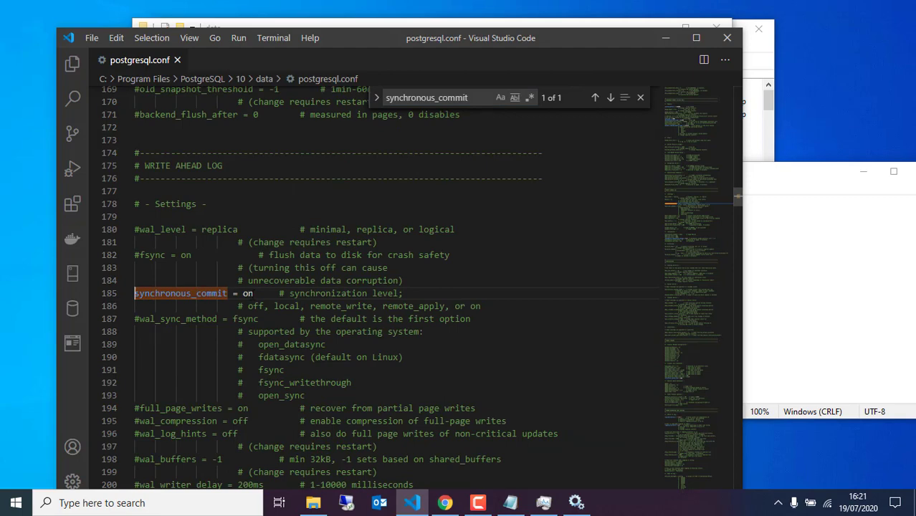
{"action": "key", "text": "BackSpace"}
{"action": "type", "text": "ff"}
{"action": "left_click", "coordinate": [298, 267]}
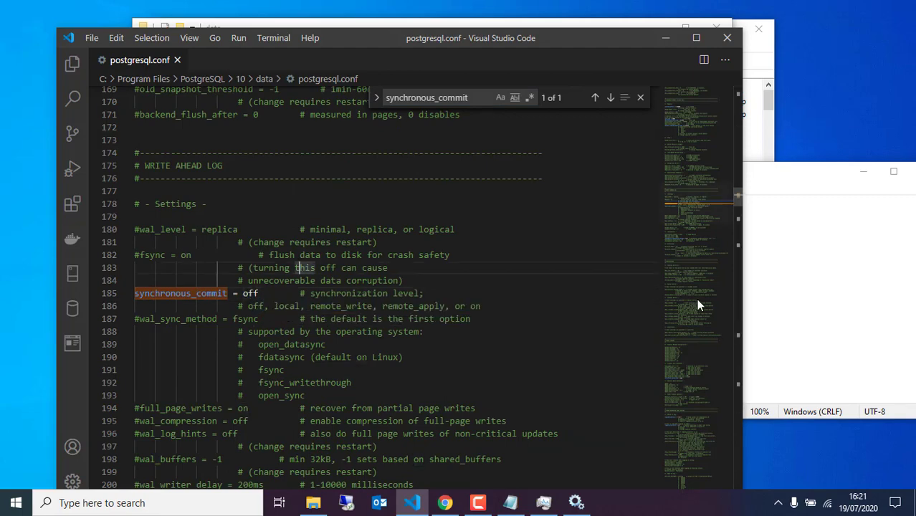
Copy wal_writer_delay from the tuning notes and search for it in postgresql.conf.
{"action": "left_click", "coordinate": [826, 313]}
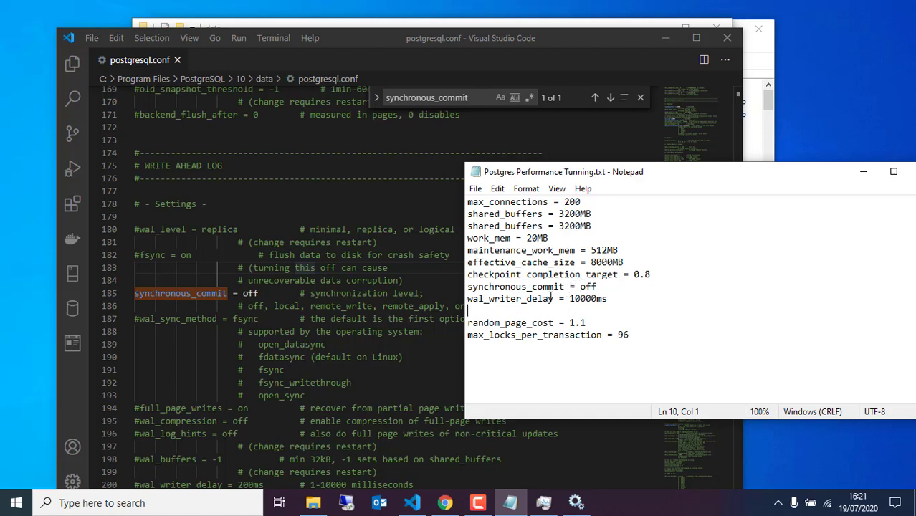
{"action": "left_click_drag", "start_coordinate": [554, 298], "coordinate": [467, 298]}
{"action": "key", "text": "ctrl+c"}
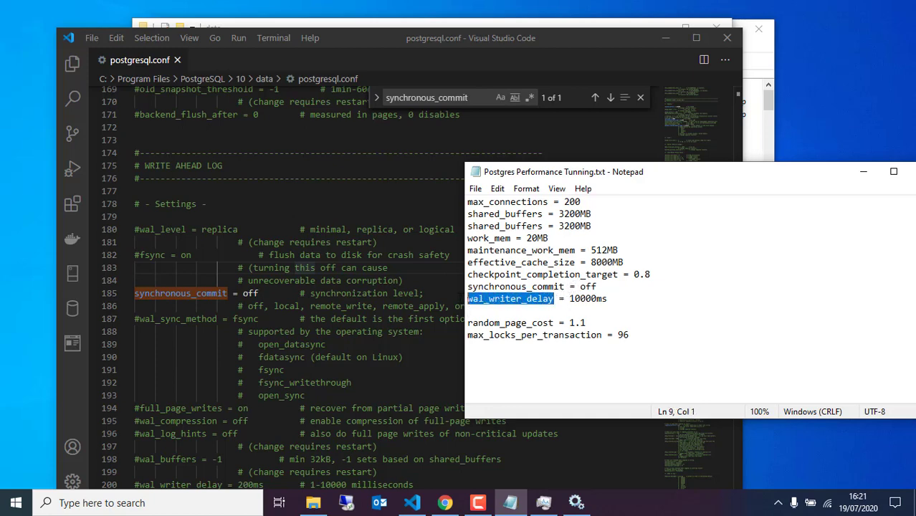
{"action": "left_click", "coordinate": [475, 98]}
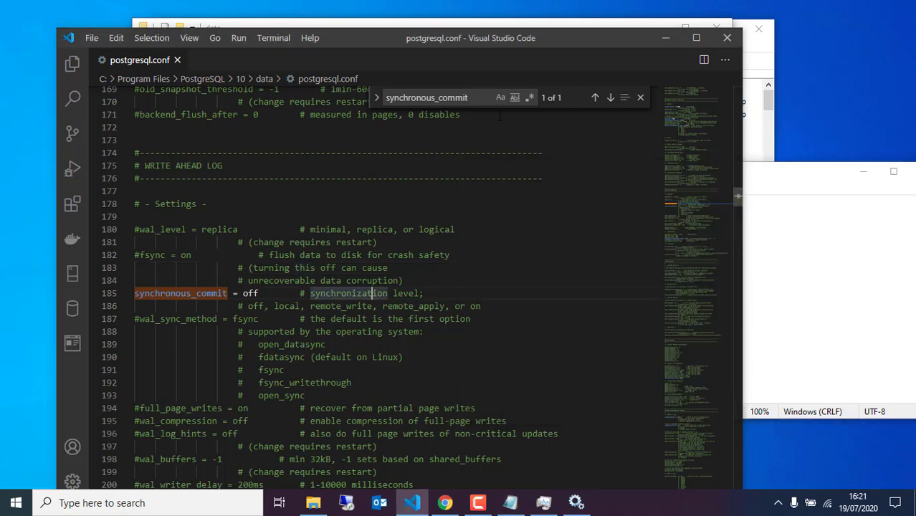
{"action": "double_click", "coordinate": [475, 100]}
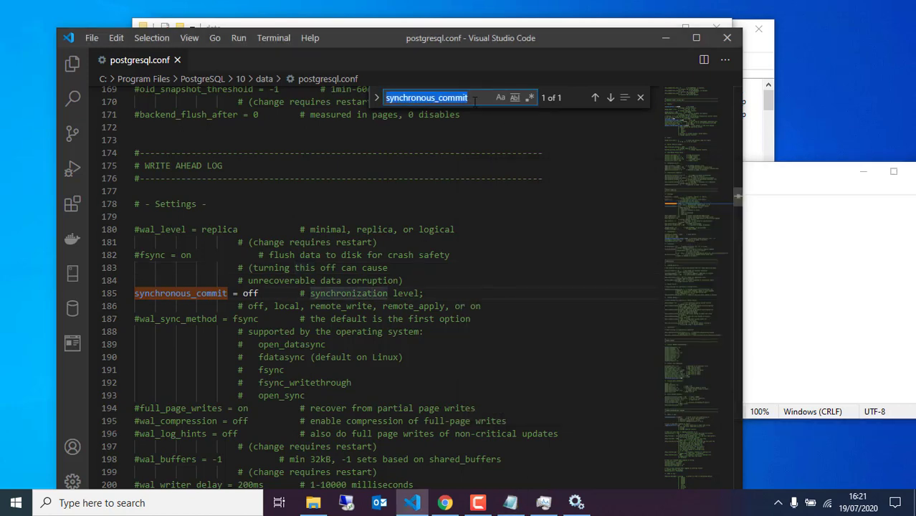
{"action": "key", "text": "ctrl+v"}
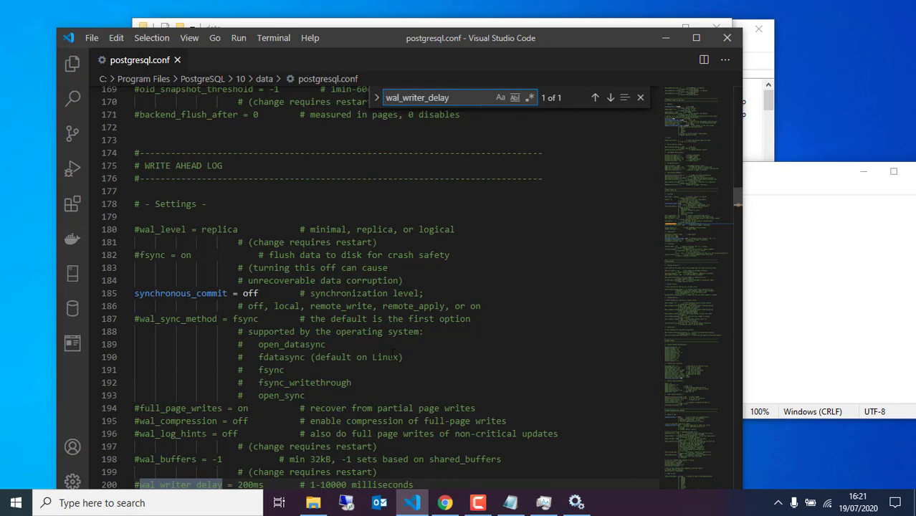
Uncomment wal_writer_delay on line 200 and replace 200ms with 10000ms.
{"action": "scroll", "coordinate": [204, 430], "scroll_direction": "down", "scroll_amount": 2}
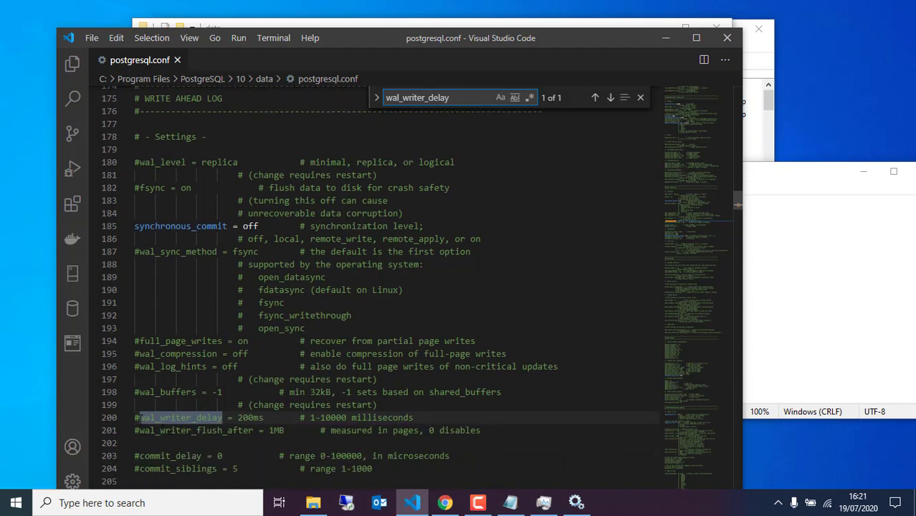
{"action": "left_click", "coordinate": [140, 417]}
{"action": "key", "text": "BackSpace"}
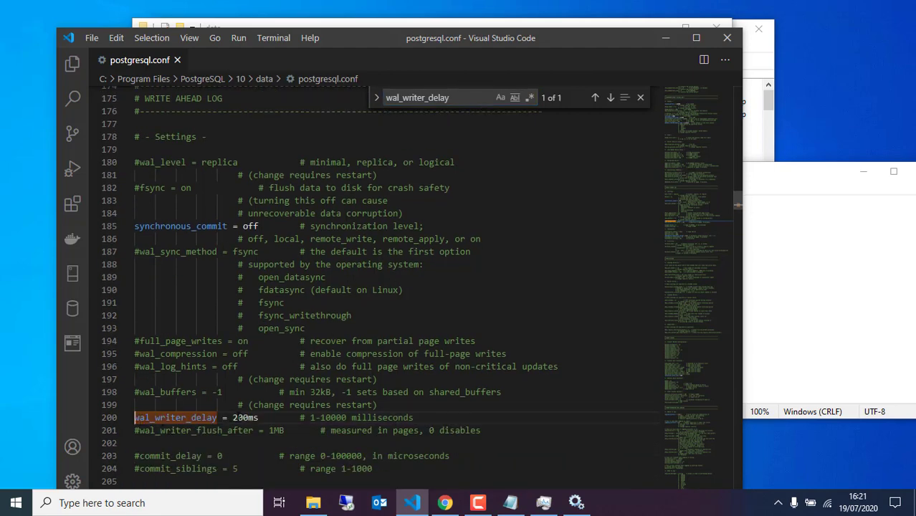
{"action": "double_click", "coordinate": [238, 418]}
{"action": "type", "text": "10000ms"}
Copy random_page_cost from the tuning notes and select the old search term in the editor.
{"action": "left_click", "coordinate": [844, 316]}
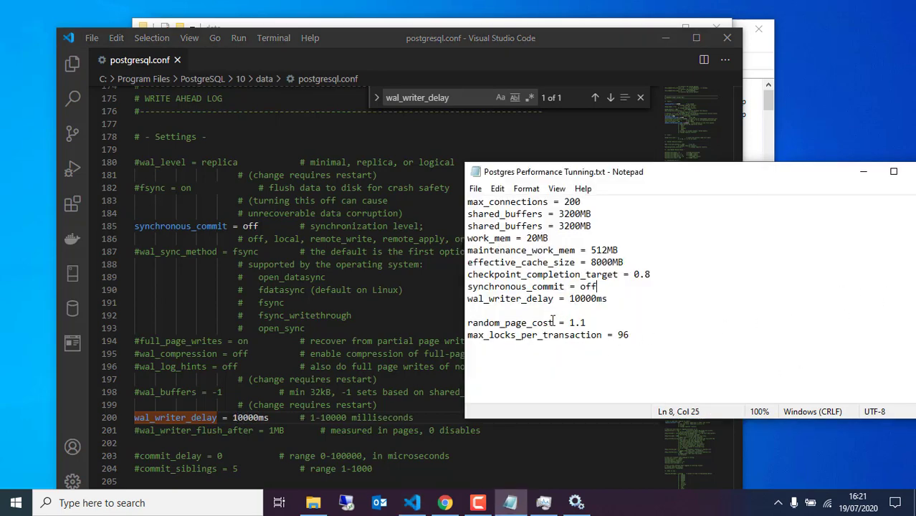
{"action": "left_click_drag", "start_coordinate": [553, 323], "coordinate": [452, 320]}
{"action": "key", "text": "ctrl+c"}
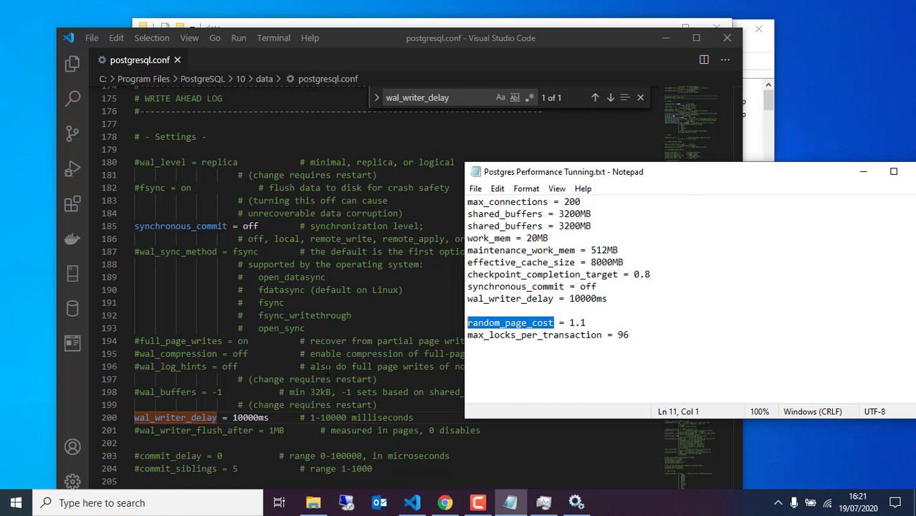
{"action": "left_click", "coordinate": [305, 380]}
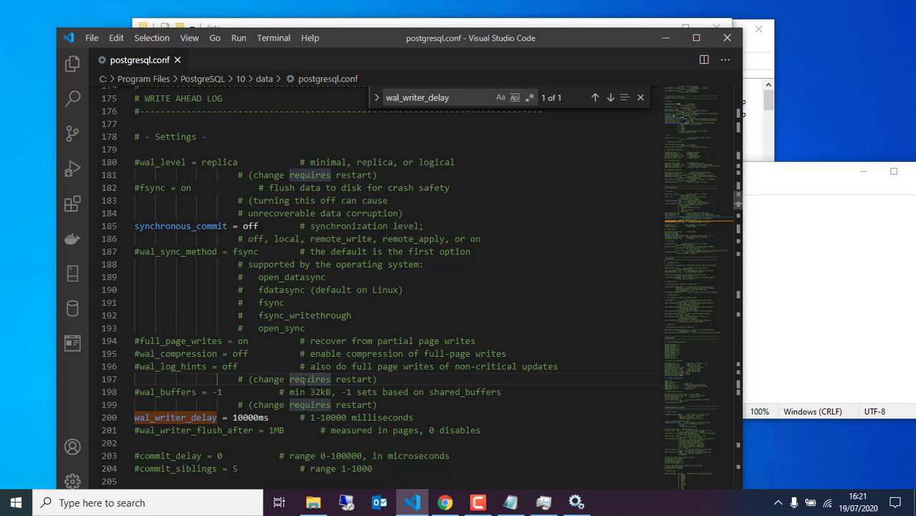
{"action": "left_click", "coordinate": [810, 313]}
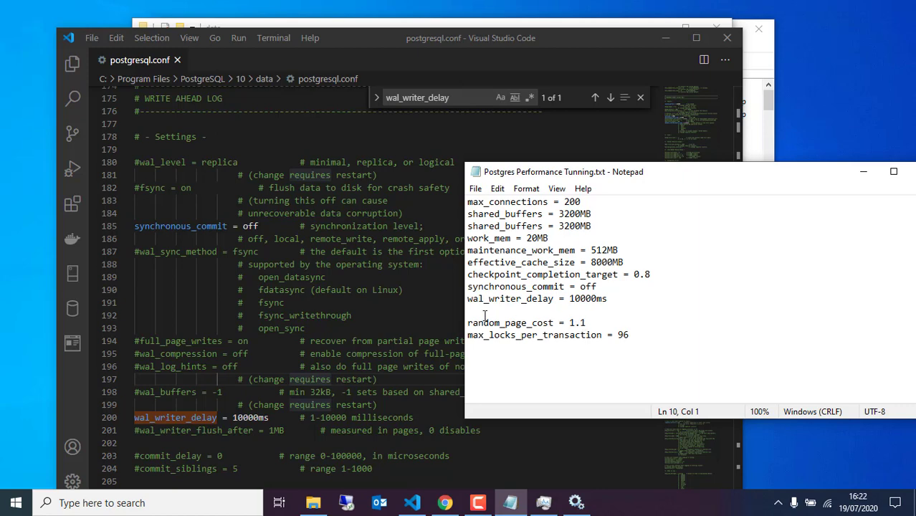
{"action": "left_click", "coordinate": [296, 378]}
{"action": "left_click_drag", "start_coordinate": [464, 104], "coordinate": [246, 105]}
{"action": "left_click_drag", "start_coordinate": [425, 105], "coordinate": [261, 80]}
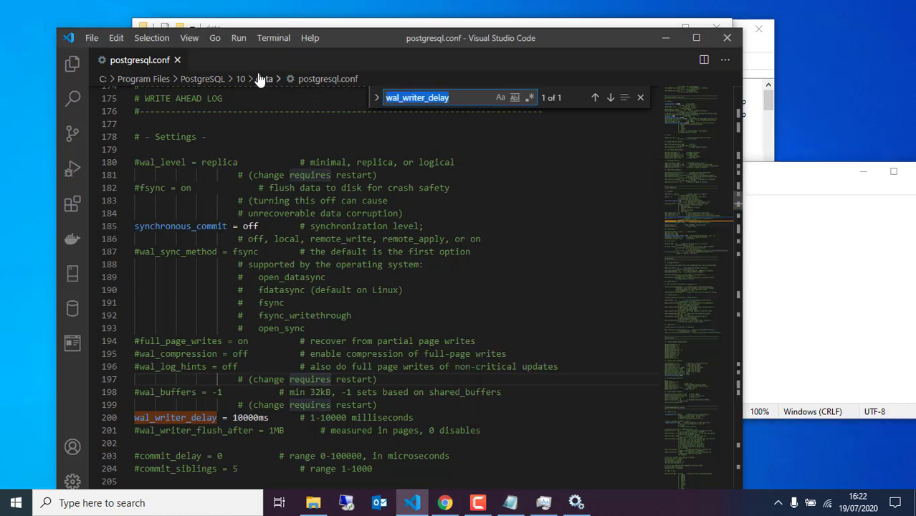
Find random_page_cost, uncomment it and change its value from 4.0 to 1.1.
{"action": "key", "text": "ctrl+v"}
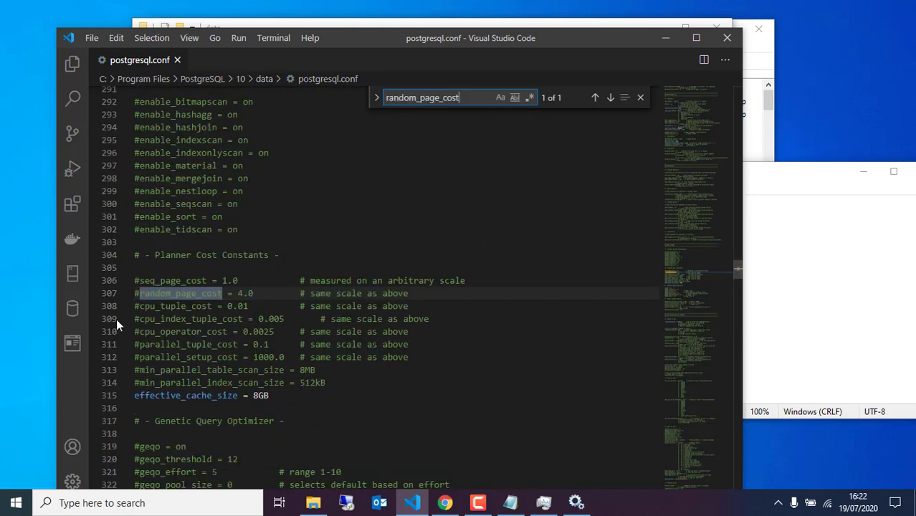
{"action": "left_click", "coordinate": [139, 294]}
{"action": "key", "text": "BackSpace"}
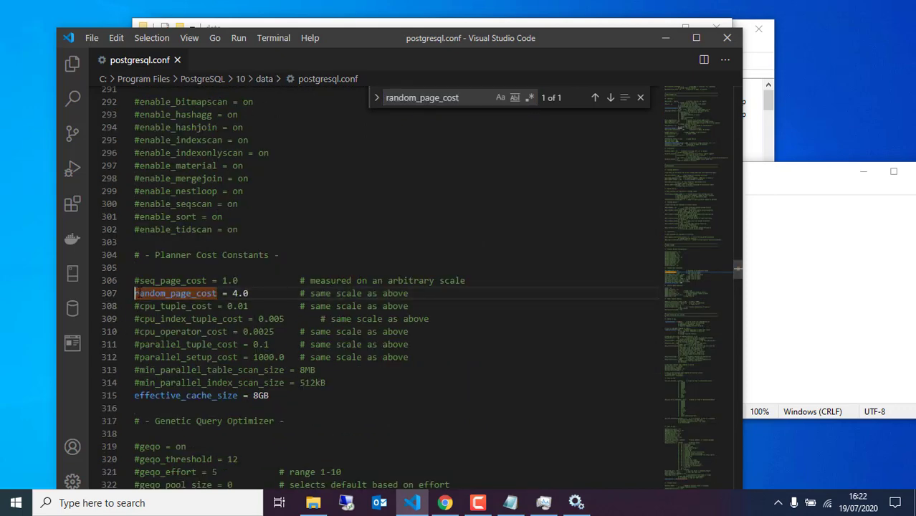
{"action": "left_click", "coordinate": [237, 293]}
{"action": "key", "text": "BackSpace"}
{"action": "type", "text": "1"}
{"action": "key", "text": "End"}
{"action": "key", "text": "BackSpace"}
{"action": "type", "text": "1"}
{"action": "left_click_drag", "start_coordinate": [227, 306], "coordinate": [248, 306]}
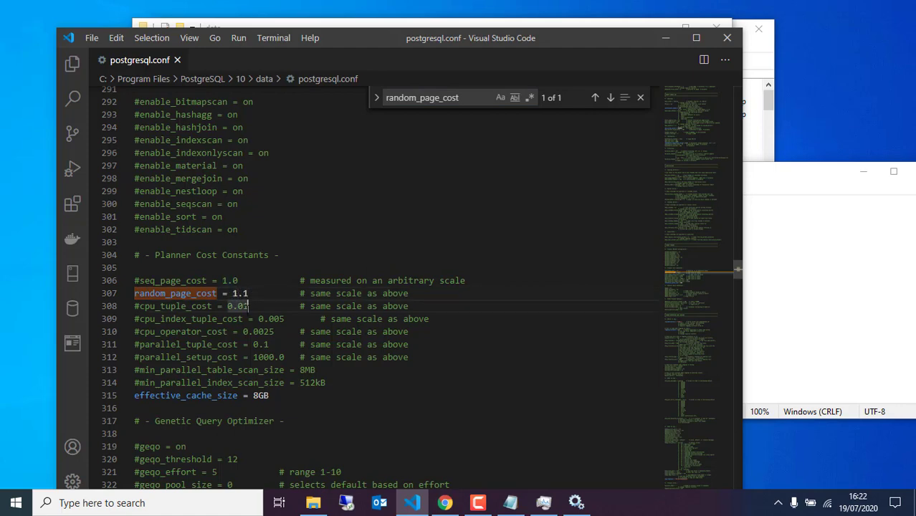
Find max_locks_per_transaction, uncomment it and change its value from 64 to 96.
{"action": "left_click", "coordinate": [792, 309]}
{"action": "left_click_drag", "start_coordinate": [603, 335], "coordinate": [451, 335]}
{"action": "key", "text": "ctrl+c"}
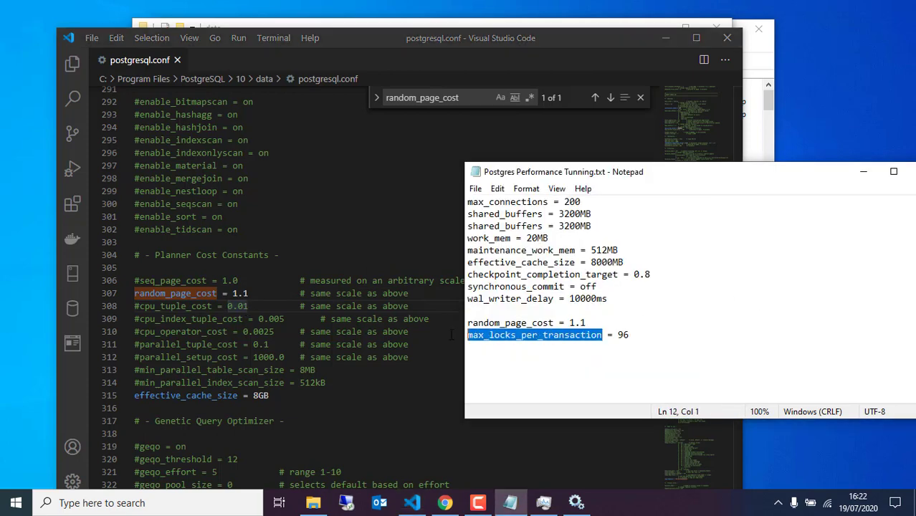
{"action": "left_click", "coordinate": [291, 370]}
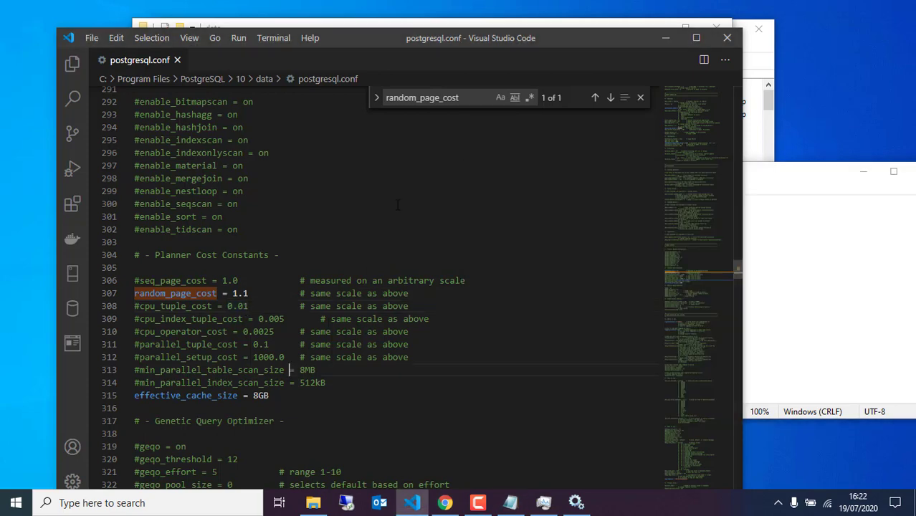
{"action": "left_click", "coordinate": [445, 101]}
{"action": "key", "text": "ctrl+a"}
{"action": "key", "text": "ctrl+v"}
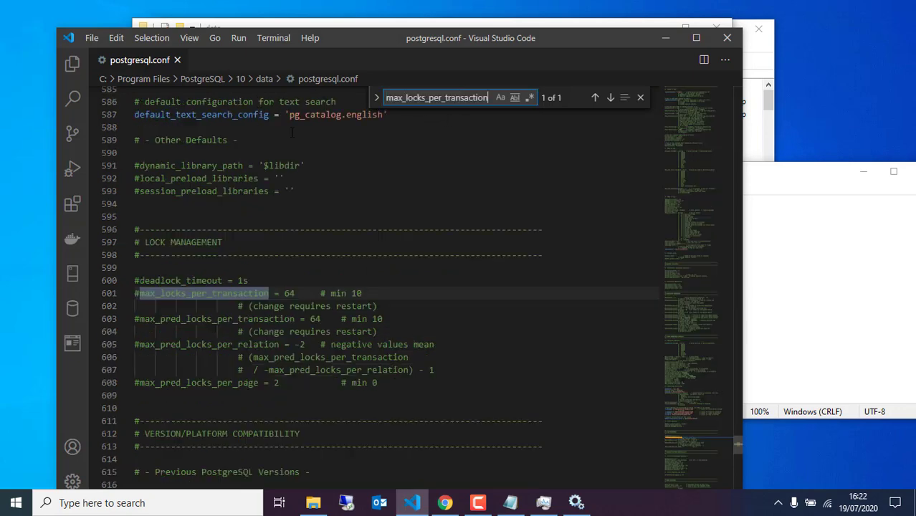
{"action": "left_click", "coordinate": [139, 294]}
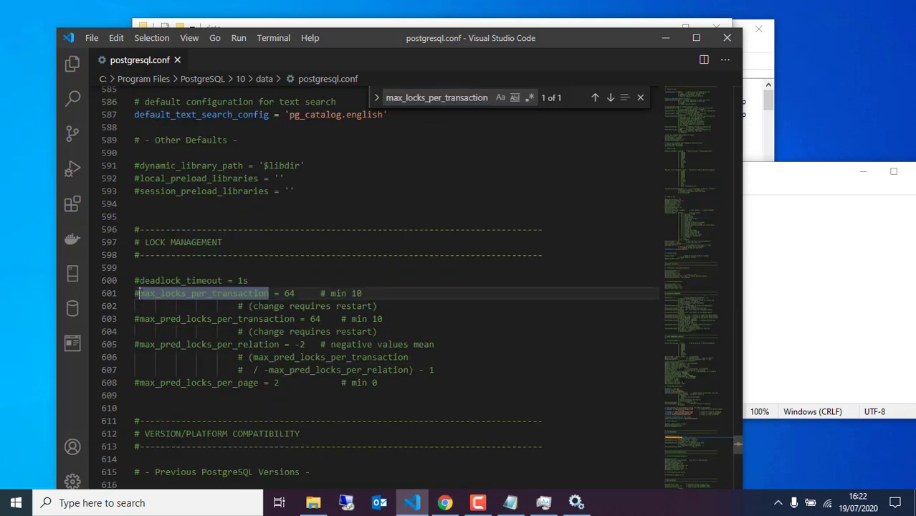
{"action": "key", "text": "BackSpace"}
{"action": "left_click", "coordinate": [291, 295]}
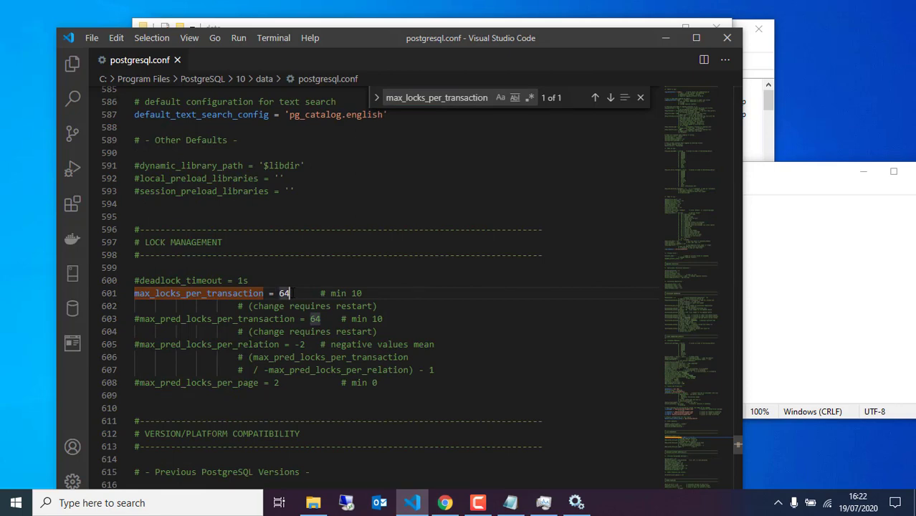
{"action": "key", "text": "BackSpace"}
{"action": "key", "text": "BackSpace"}
{"action": "type", "text": "96"}
{"action": "left_click", "coordinate": [275, 278]}
Check values against the notes, then save and close postgresql.conf.
{"action": "left_click", "coordinate": [837, 309]}
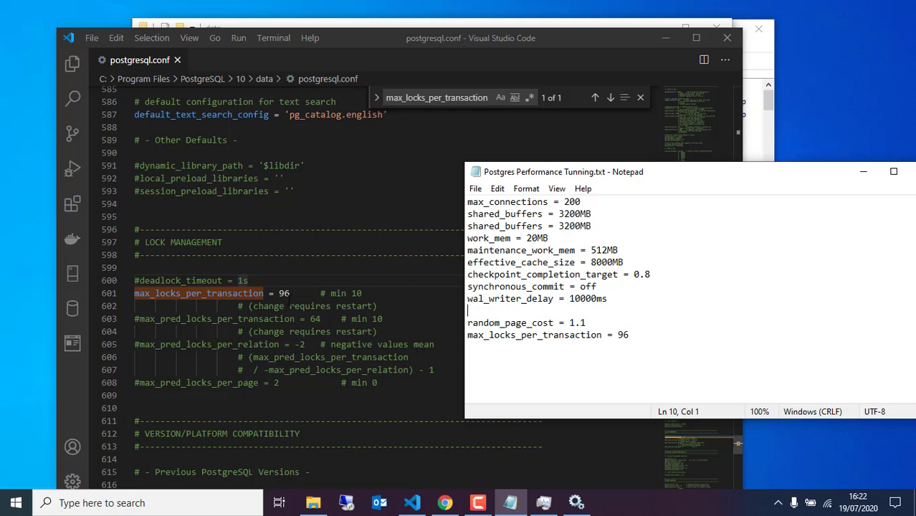
{"action": "left_click", "coordinate": [289, 305]}
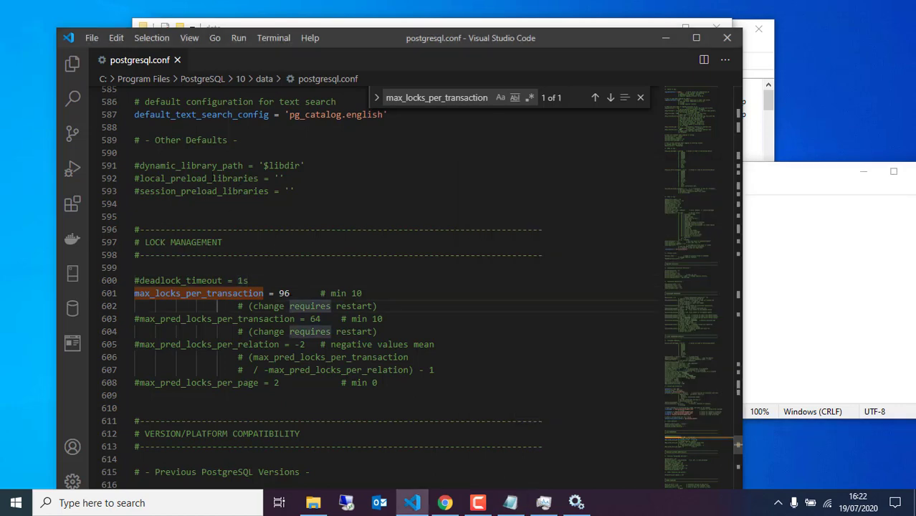
{"action": "left_click", "coordinate": [84, 38]}
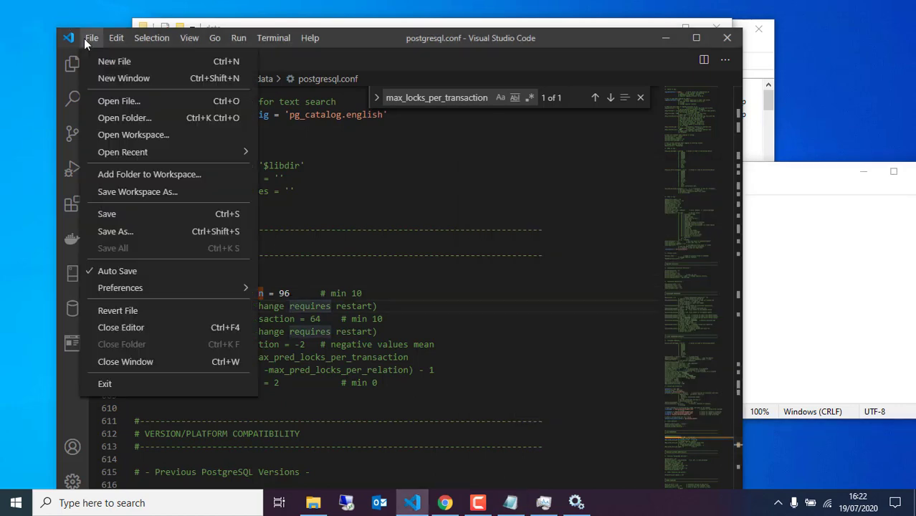
{"action": "left_click", "coordinate": [102, 214]}
{"action": "left_click", "coordinate": [266, 279]}
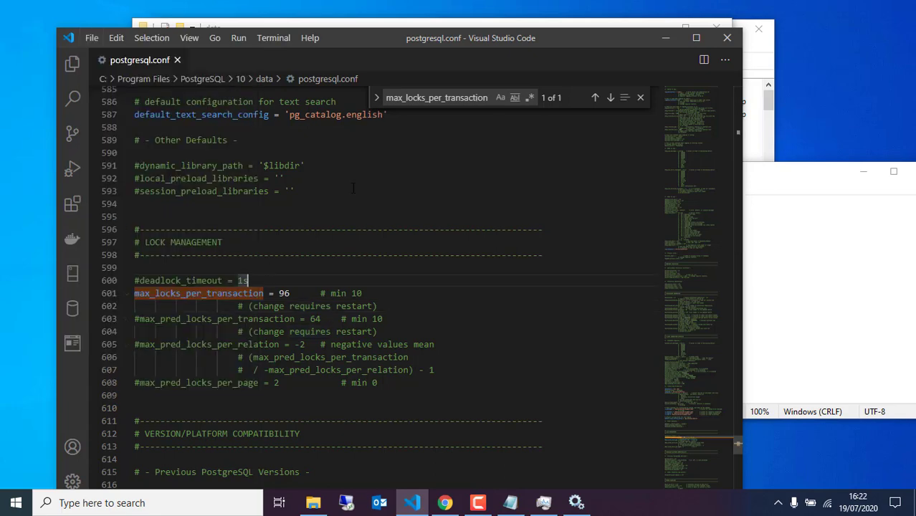
{"action": "key", "text": "ctrl+w"}
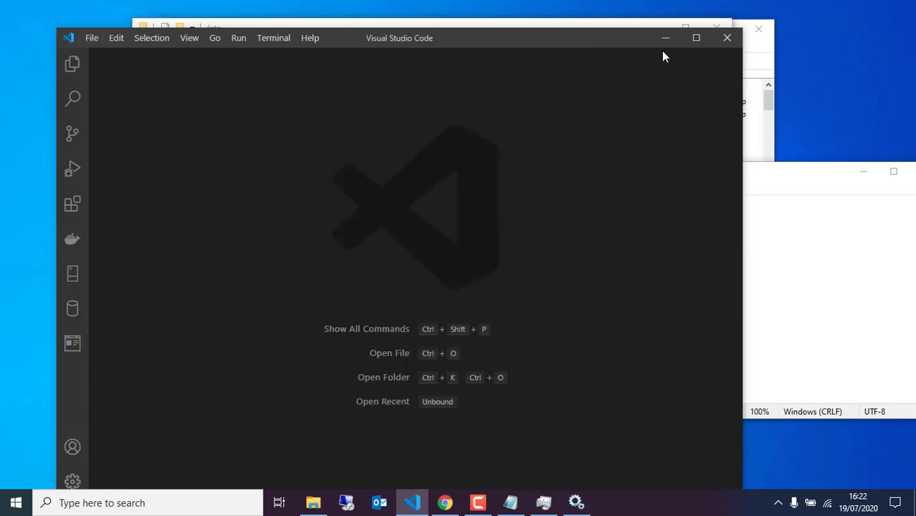
Close VS Code, File Explorer and the tuning notes window.
{"action": "left_click", "coordinate": [726, 38]}
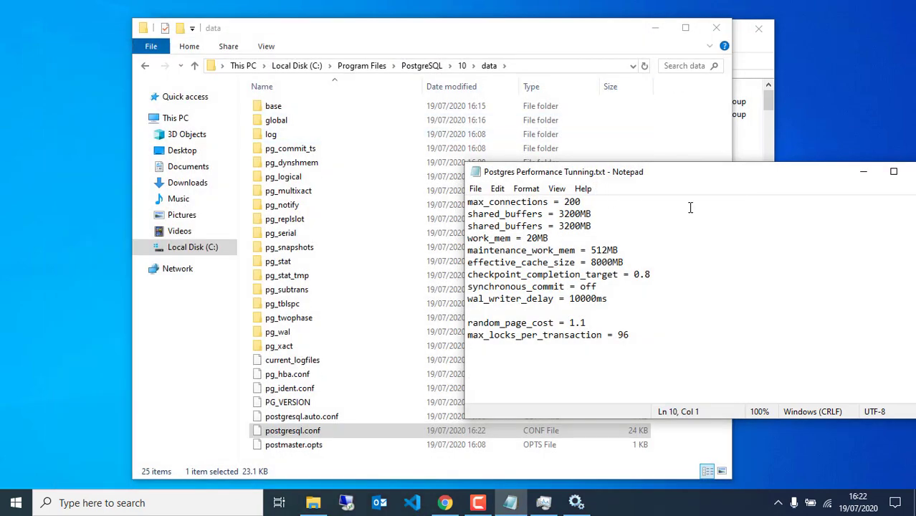
{"action": "left_click", "coordinate": [715, 29]}
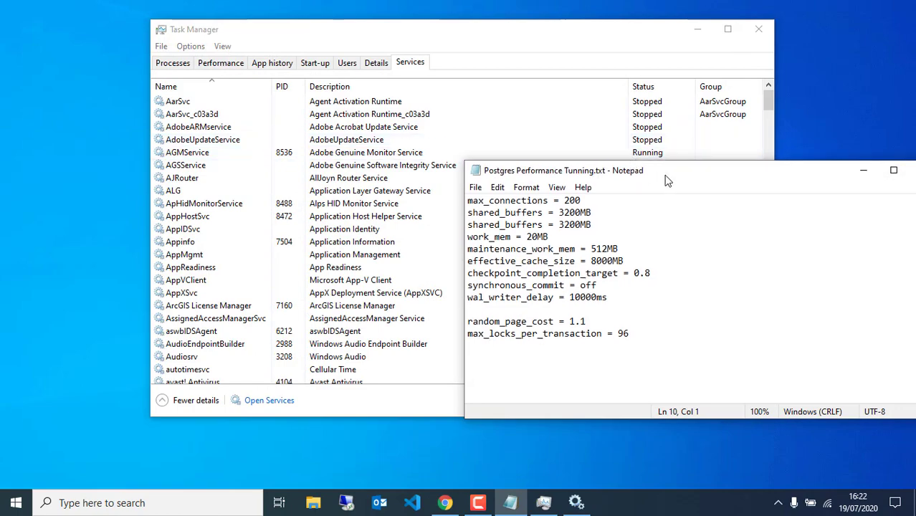
{"action": "left_click_drag", "start_coordinate": [668, 178], "coordinate": [446, 152]}
{"action": "left_click", "coordinate": [688, 146]}
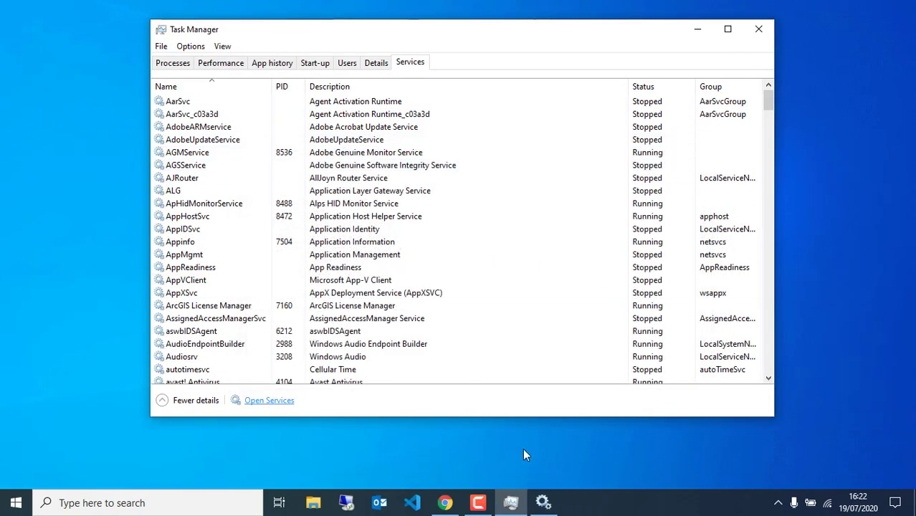
Start the postgresql-x64-10 service in Services, then minimise Services and close Task Manager.
{"action": "left_click", "coordinate": [543, 504]}
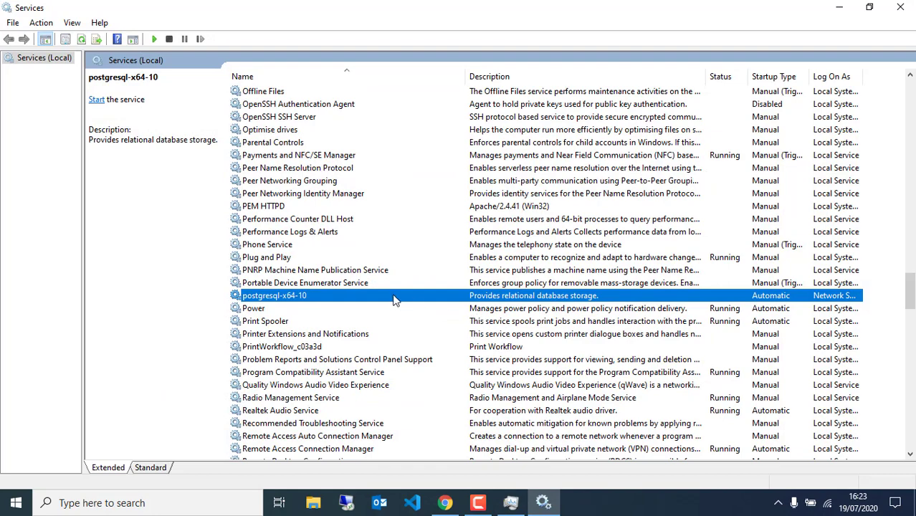
{"action": "right_click", "coordinate": [393, 299]}
{"action": "left_click", "coordinate": [410, 304]}
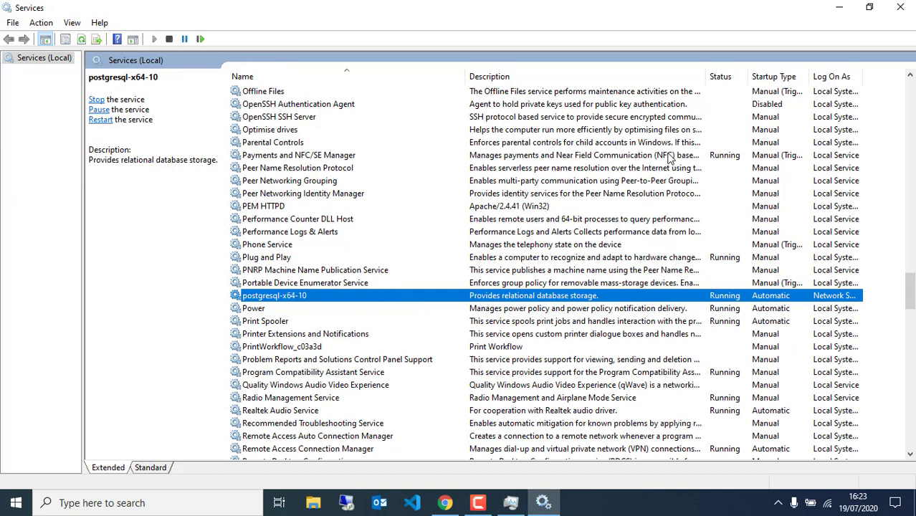
{"action": "left_click", "coordinate": [841, 8]}
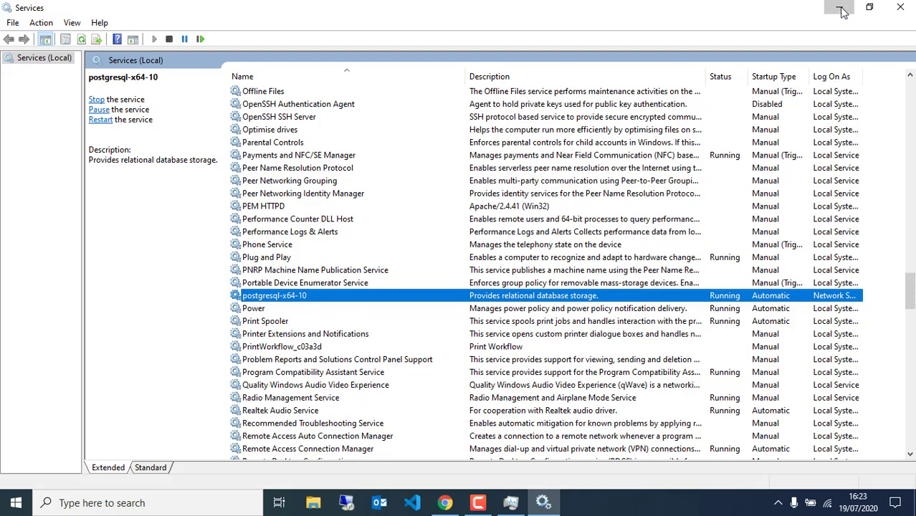
{"action": "left_click", "coordinate": [754, 30]}
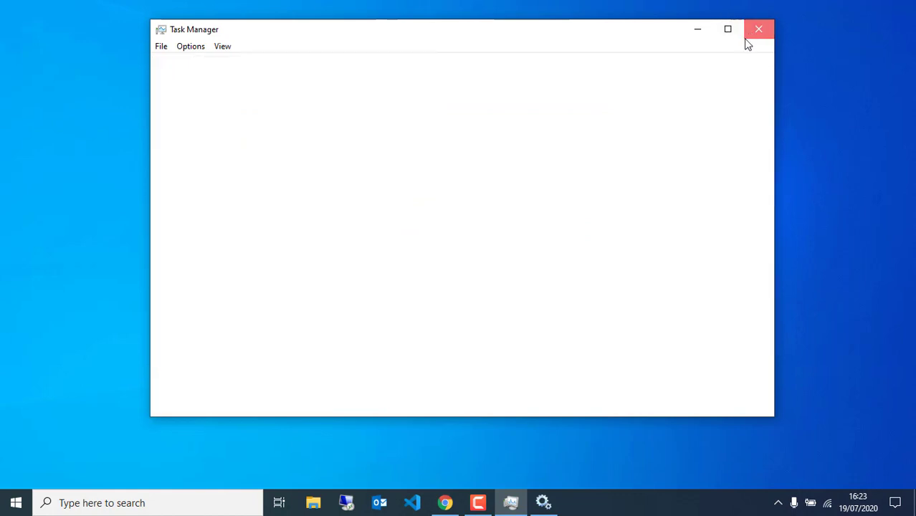
Open Downloads > DHIS2 Installation 2020 in File Explorer and launch jre-8u261-windows-x64.exe.
{"action": "left_click", "coordinate": [316, 505]}
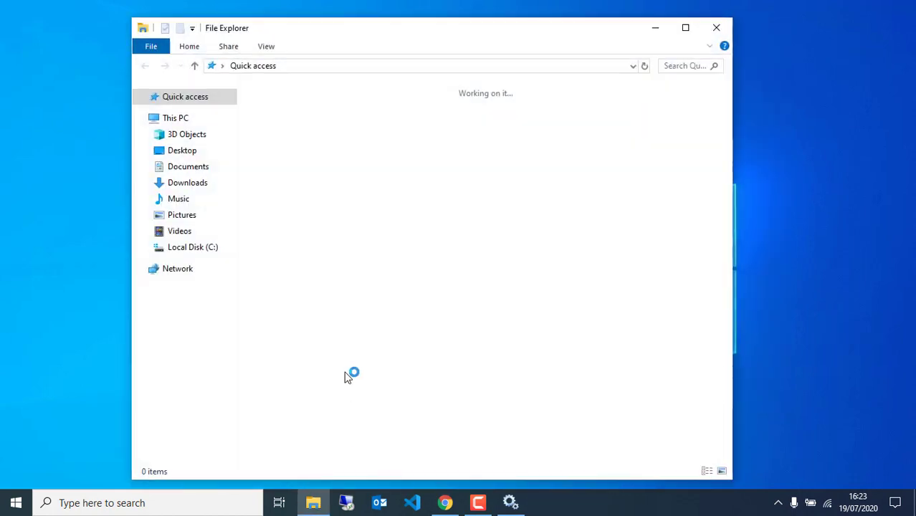
{"action": "left_click", "coordinate": [194, 185]}
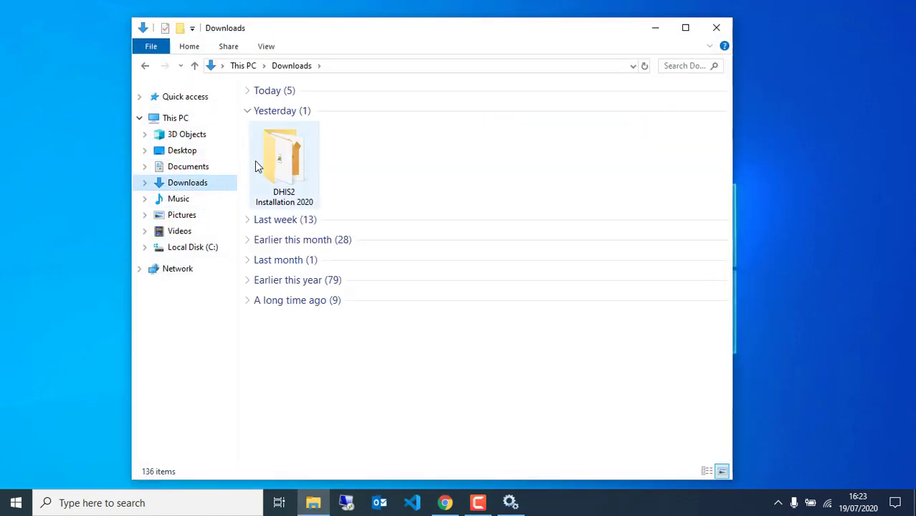
{"action": "double_click", "coordinate": [261, 167]}
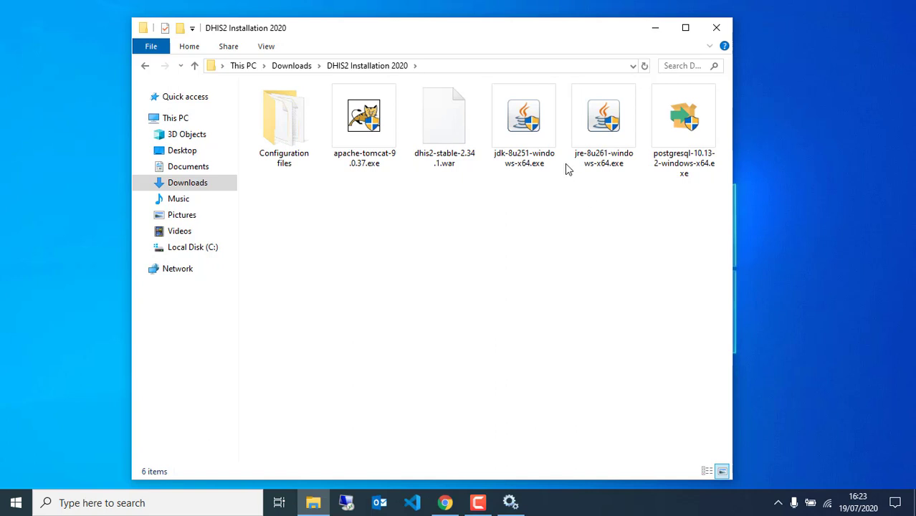
{"action": "double_click", "coordinate": [599, 139]}
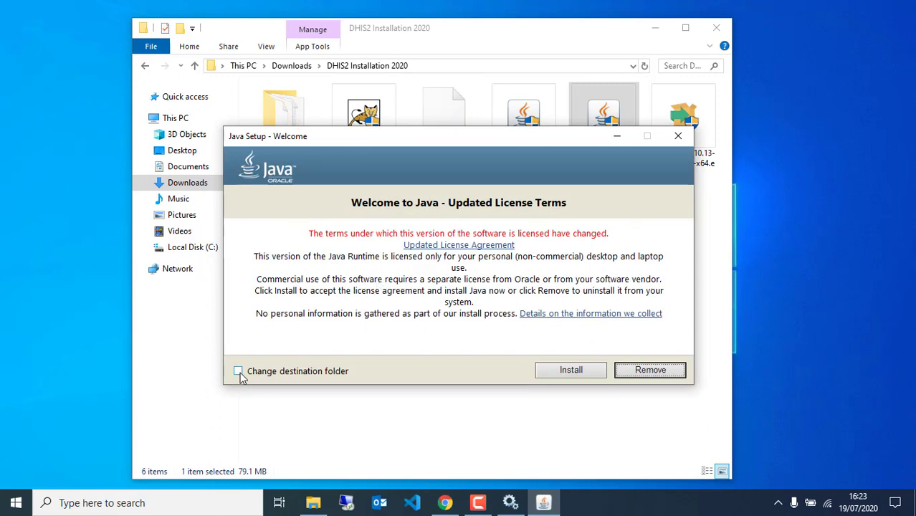
Install Java into the default C:\Program Files\Java\jre1.8.0_261 folder after reviewing the destination.
{"action": "left_click", "coordinate": [239, 372]}
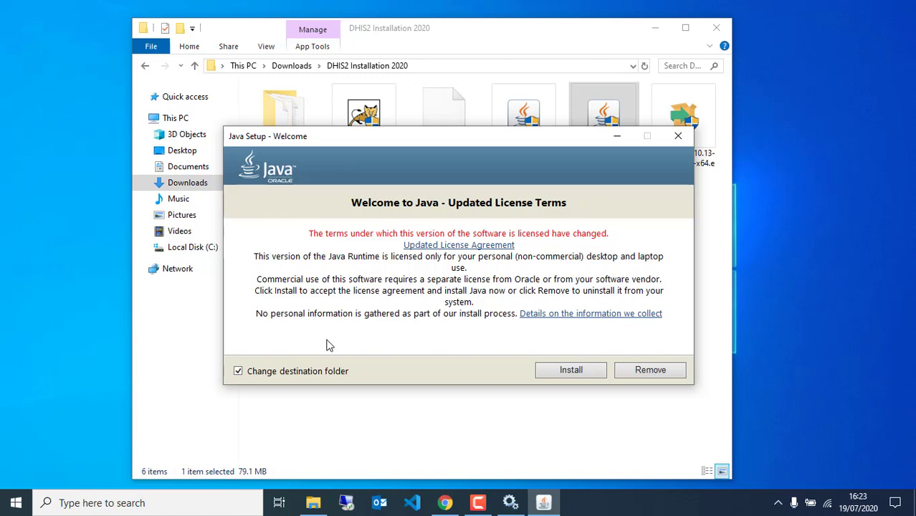
{"action": "left_click", "coordinate": [570, 370]}
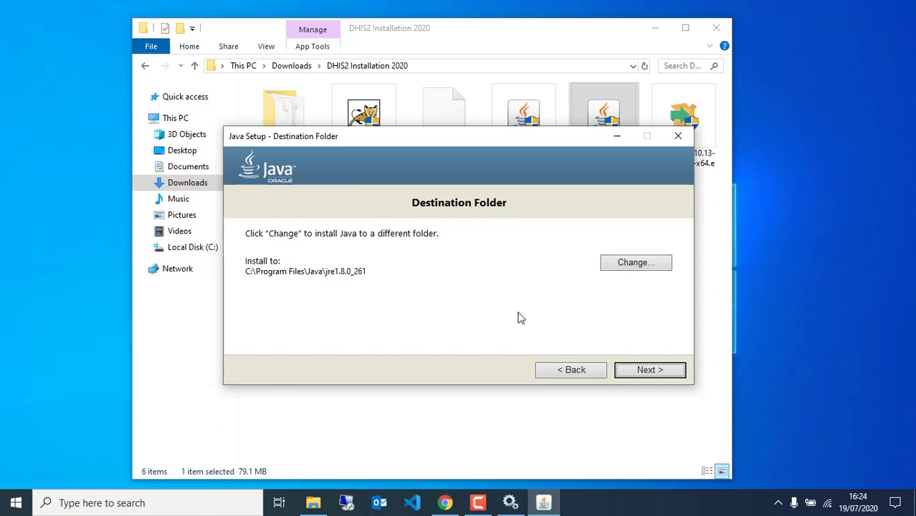
{"action": "left_click", "coordinate": [647, 373]}
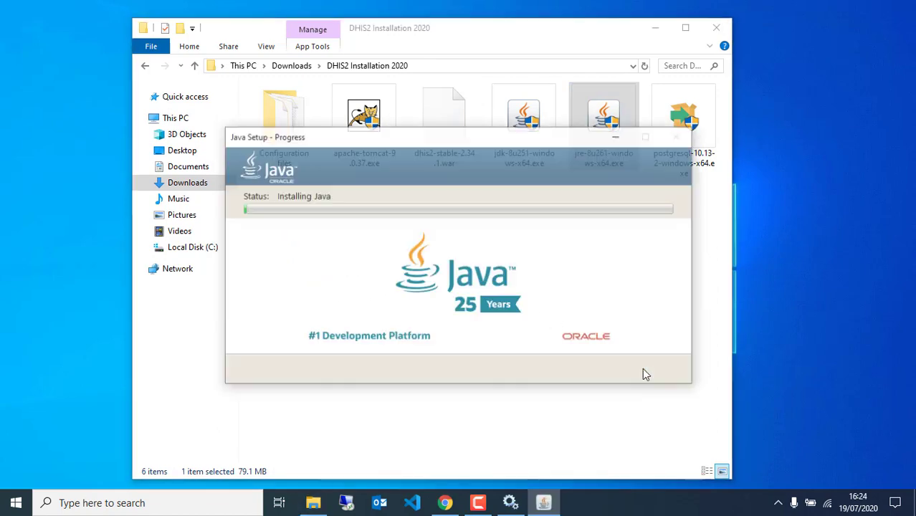
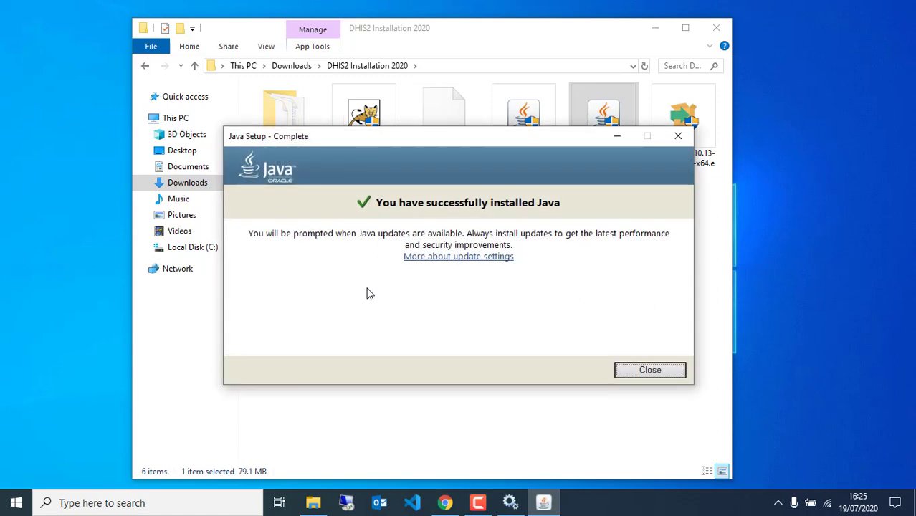
Close the finished JRE 8u261 installer and select jdk-8u251-windows-x64.exe in DHIS2 Installation 2020.
{"action": "left_click", "coordinate": [635, 372]}
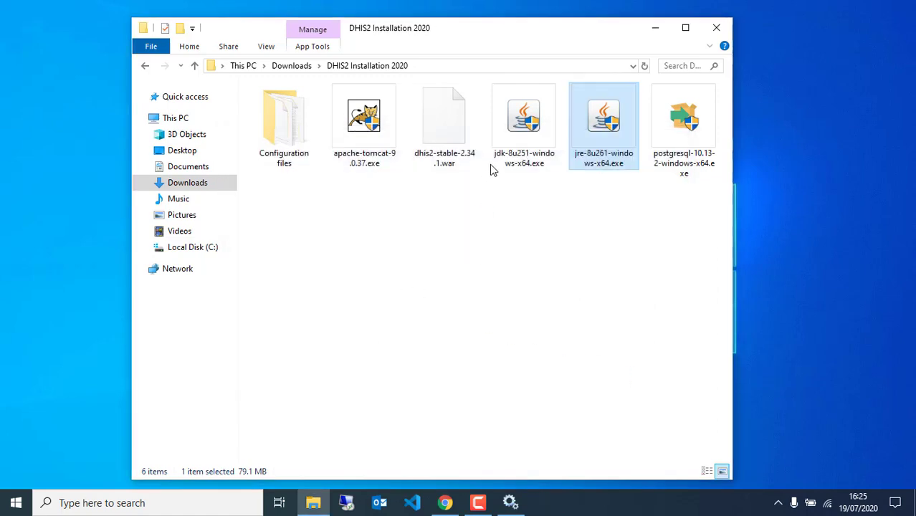
{"action": "left_click", "coordinate": [508, 139]}
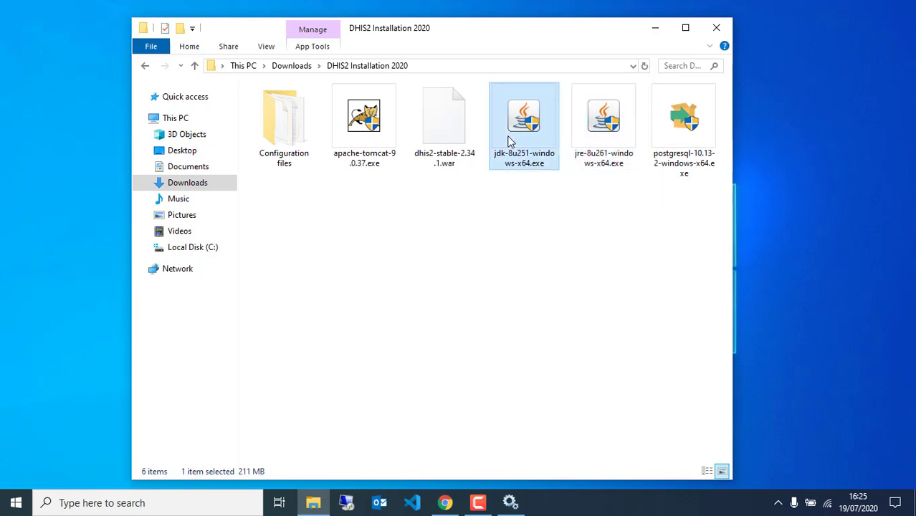
Launch the JDK 8u251 installer and keep its default features and install path.
{"action": "double_click", "coordinate": [509, 140]}
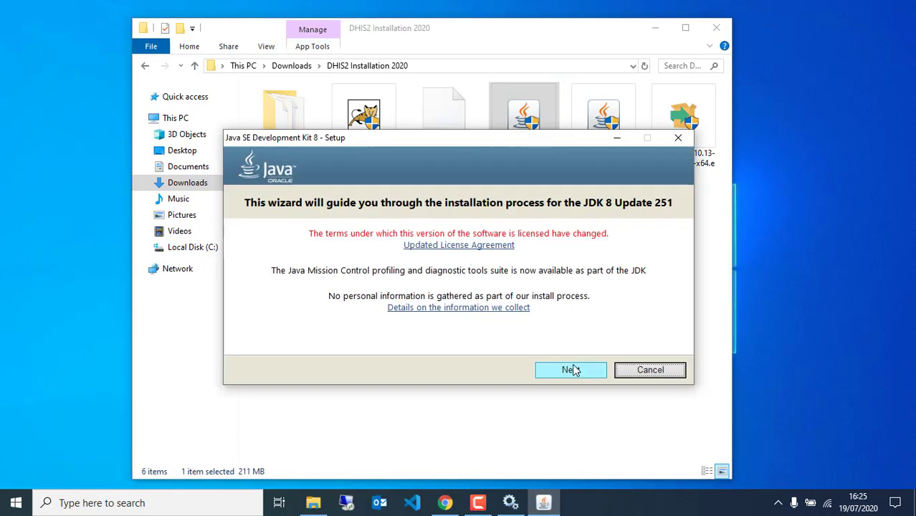
{"action": "left_click", "coordinate": [566, 367]}
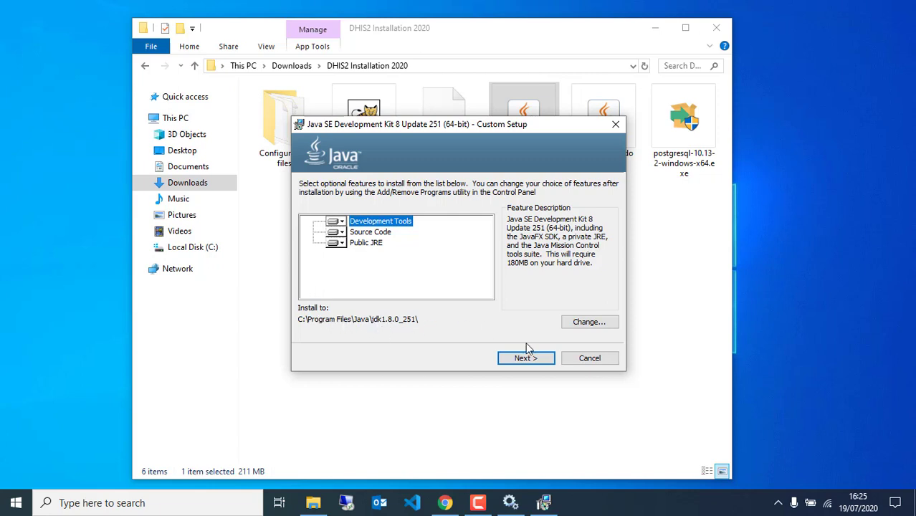
{"action": "left_click", "coordinate": [513, 362]}
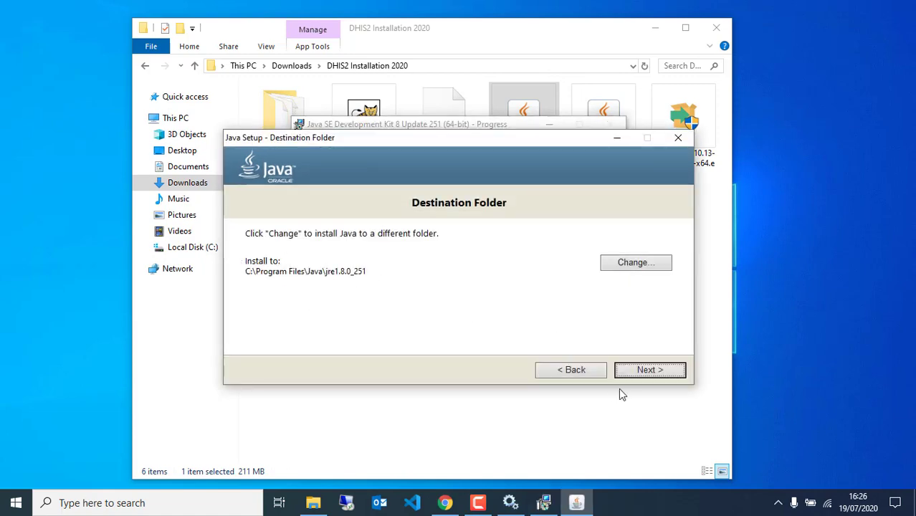
Accept the default public JRE destination and close the installer once JDK 8u251 is installed.
{"action": "left_click", "coordinate": [640, 373]}
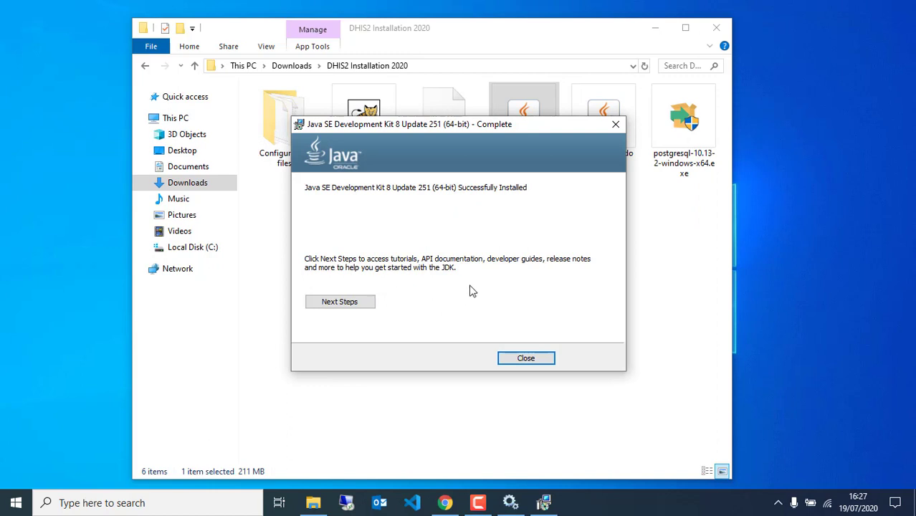
{"action": "left_click", "coordinate": [527, 360]}
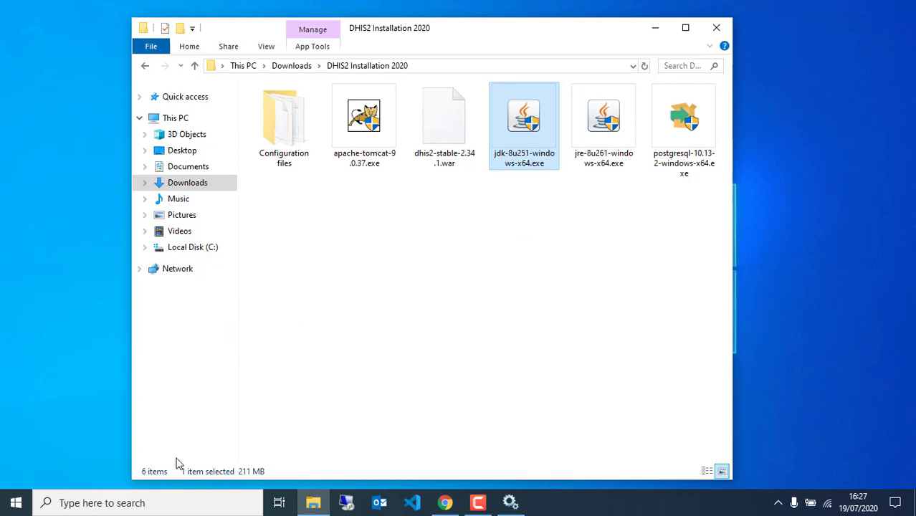
Open Command Prompt, run java -version to confirm Java 1.8.0_261, then close it.
{"action": "left_click", "coordinate": [122, 504]}
{"action": "type", "text": "cm"}
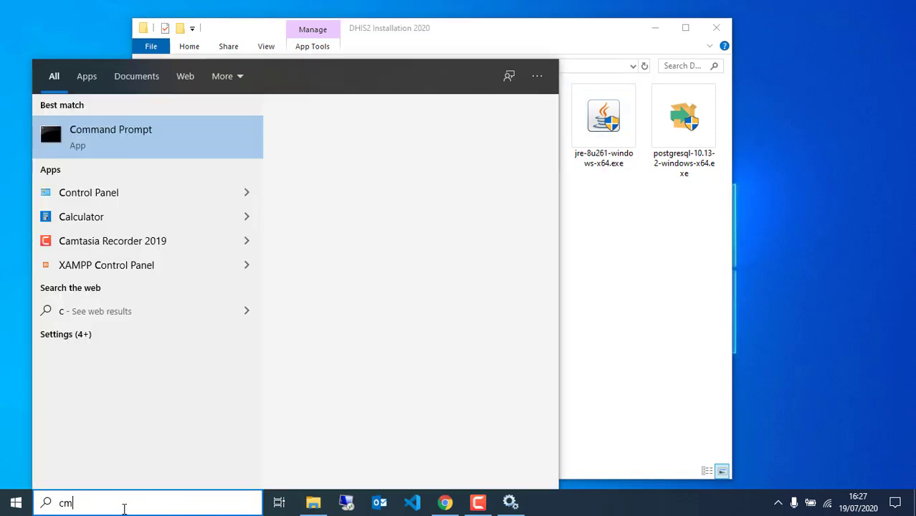
{"action": "type", "text": "d"}
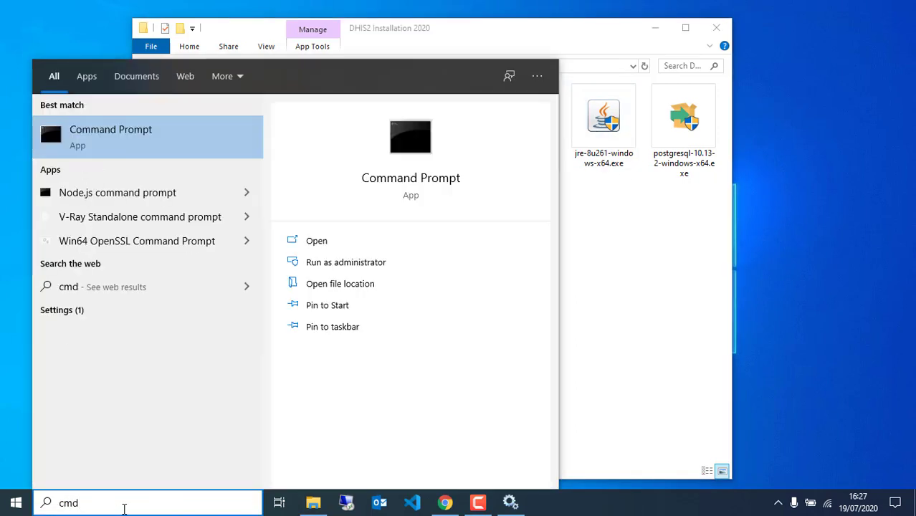
{"action": "key", "text": "Return"}
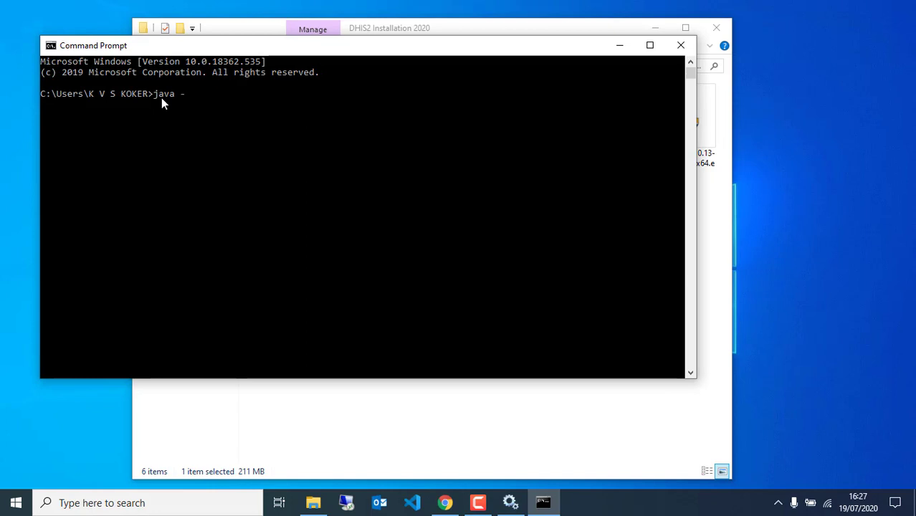
{"action": "type", "text": "java -version"}
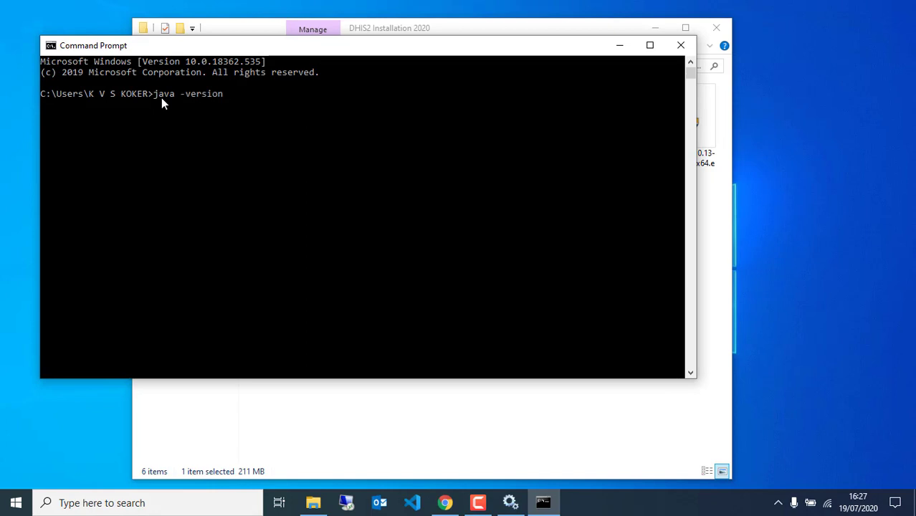
{"action": "key", "text": "Return"}
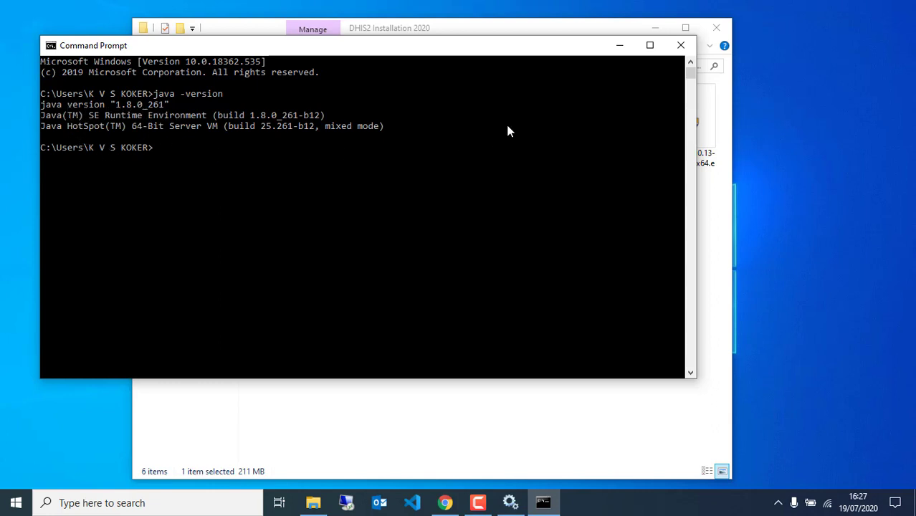
{"action": "left_click", "coordinate": [681, 45]}
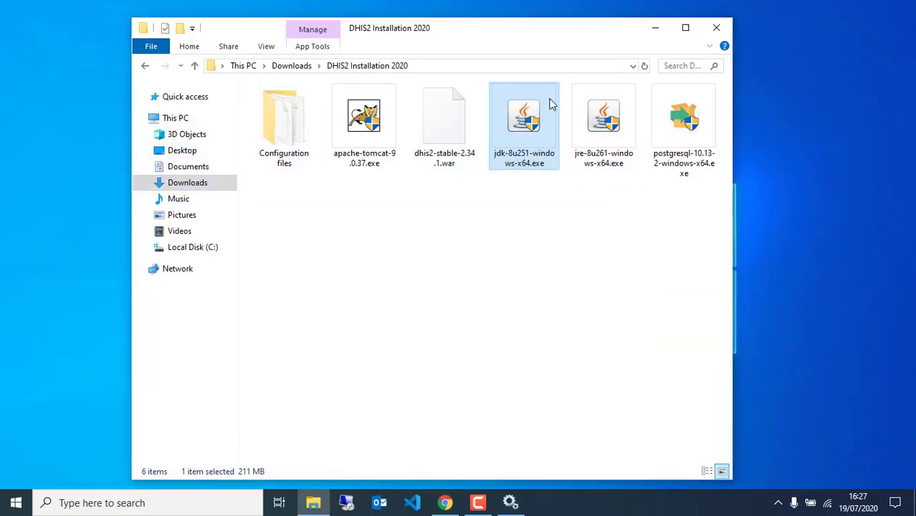
Open Environment Variables from This PC's Properties via Advanced system settings.
{"action": "left_click", "coordinate": [424, 268]}
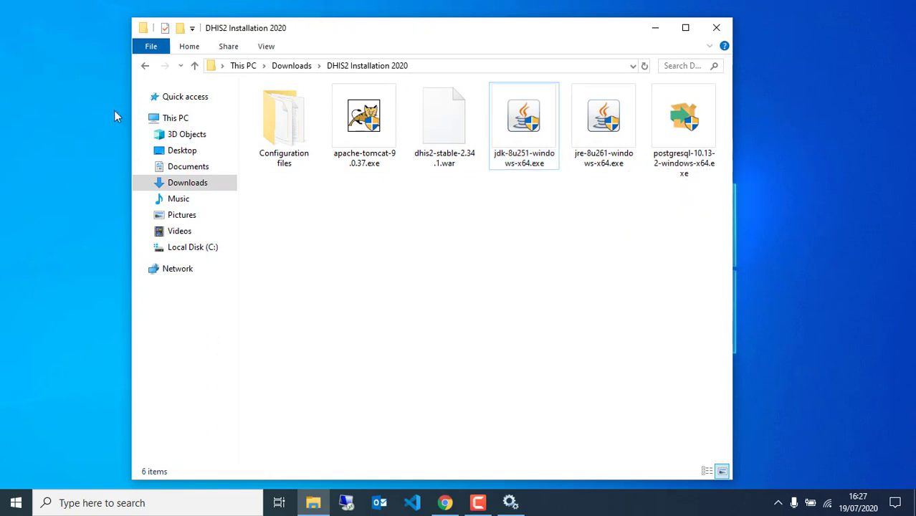
{"action": "left_click", "coordinate": [194, 120]}
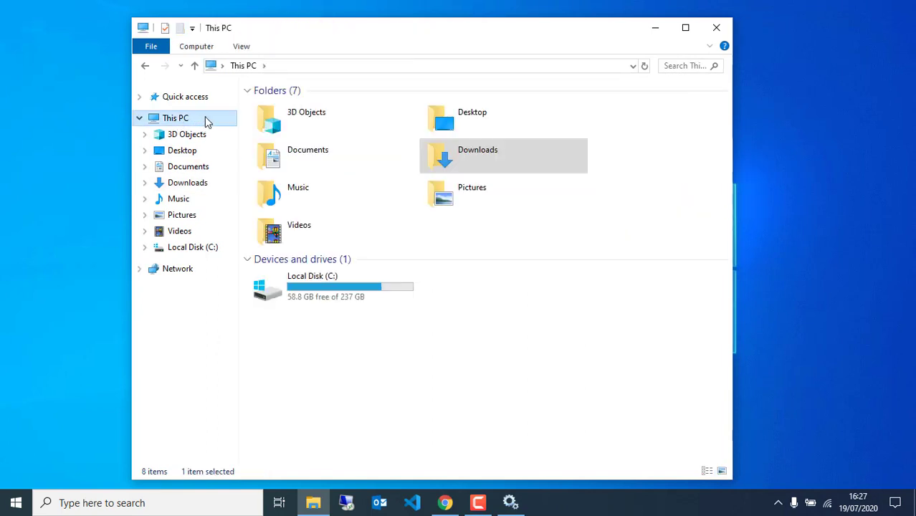
{"action": "right_click", "coordinate": [205, 119]}
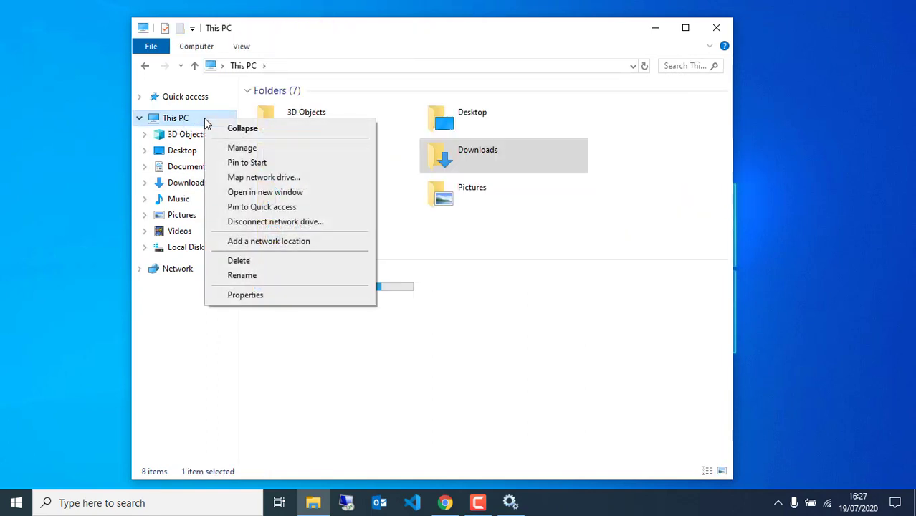
{"action": "left_click", "coordinate": [245, 295]}
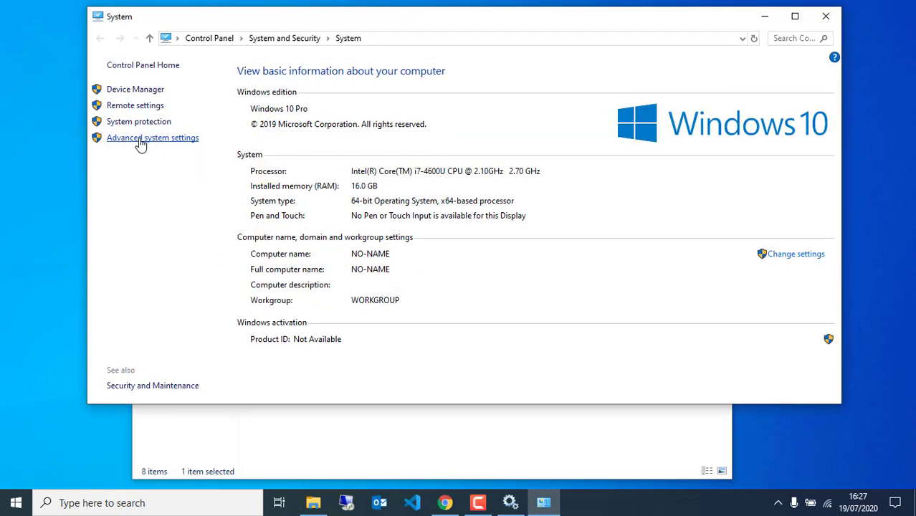
{"action": "left_click", "coordinate": [127, 142]}
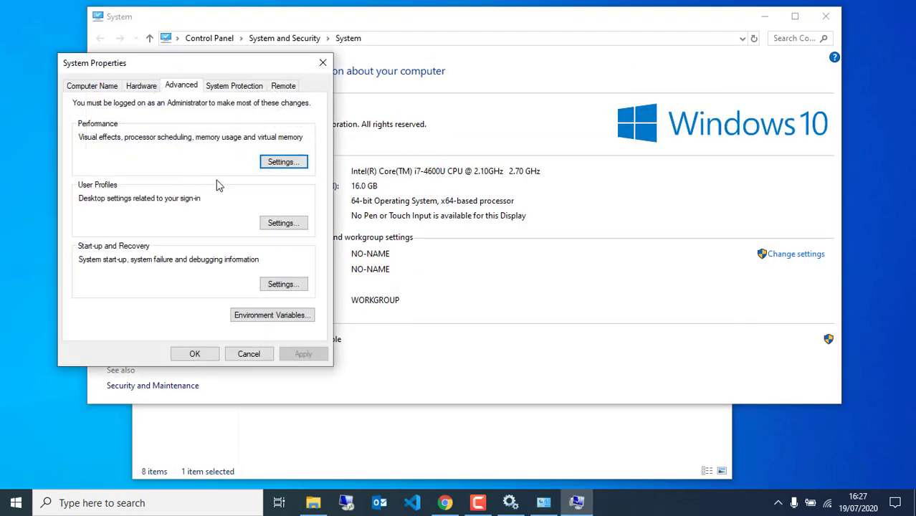
{"action": "left_click", "coordinate": [249, 318]}
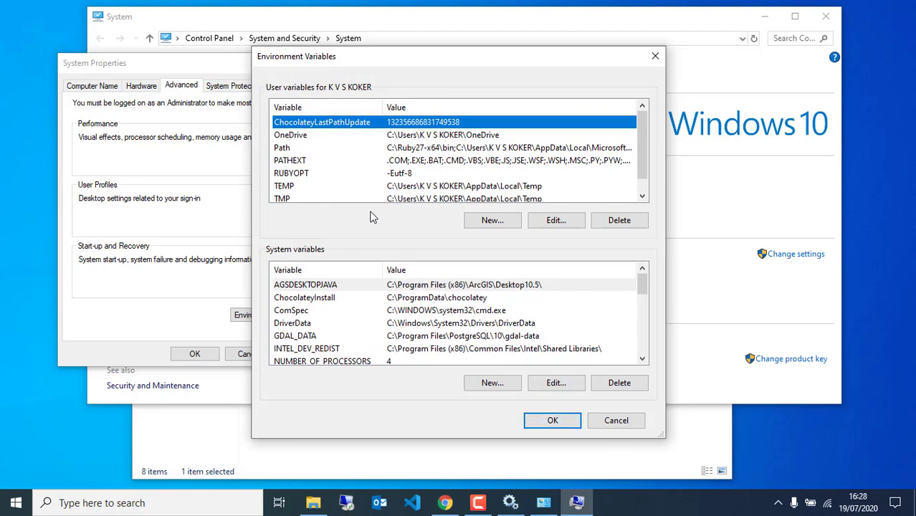
Reposition the Environment Variables dialog and look through the System variables list.
{"action": "left_click_drag", "start_coordinate": [426, 66], "coordinate": [464, 33]}
{"action": "scroll", "coordinate": [381, 288], "scroll_direction": "down", "scroll_amount": 5}
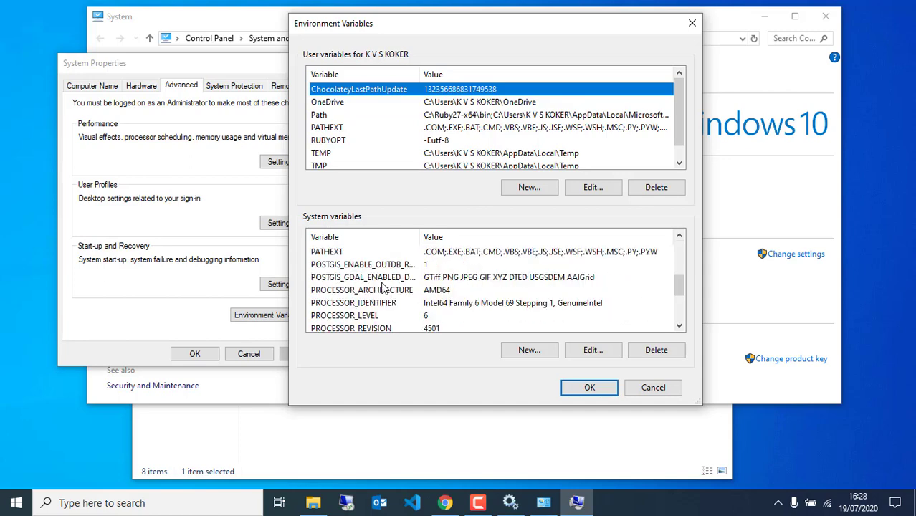
{"action": "scroll", "coordinate": [378, 296], "scroll_direction": "up", "scroll_amount": 5}
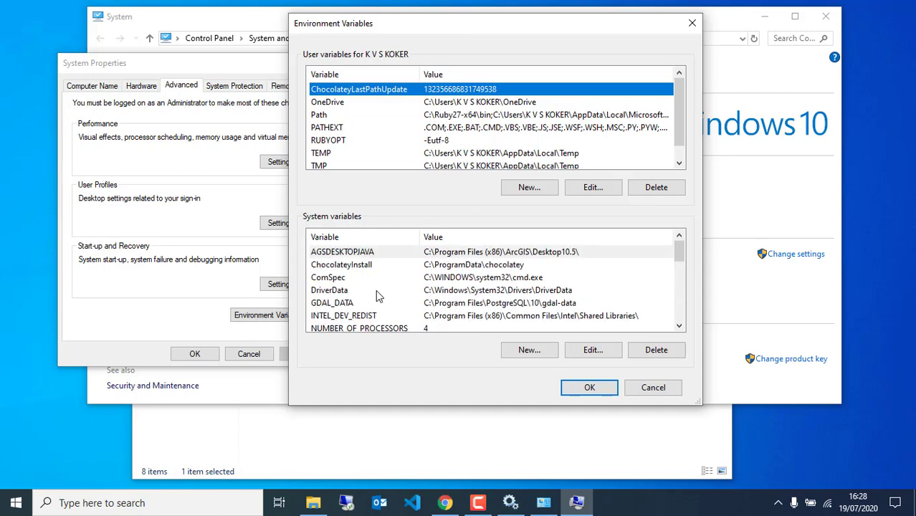
{"action": "scroll", "coordinate": [430, 275], "scroll_direction": "down", "scroll_amount": 3}
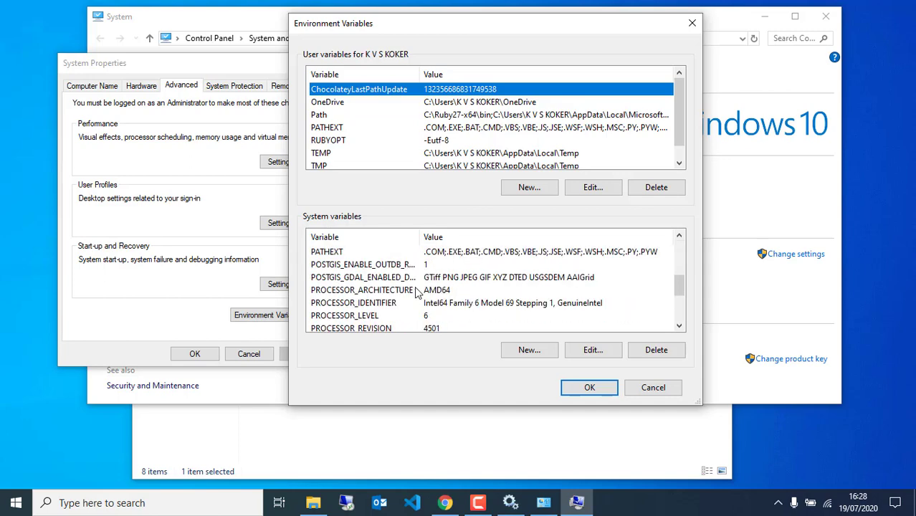
{"action": "left_click", "coordinate": [399, 443]}
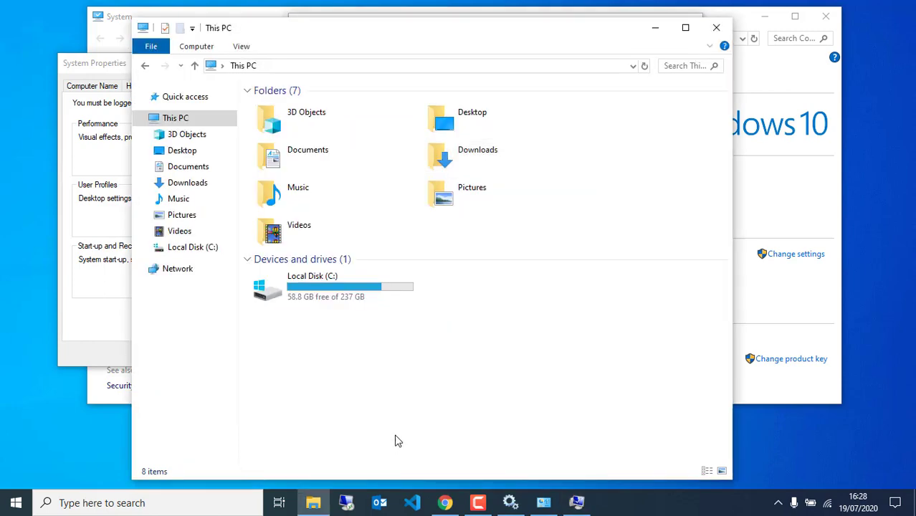
Open Downloads > DHIS2 Installation 2020 > Configuration files > Java Configuration.txt in Notepad.
{"action": "left_click", "coordinate": [194, 183]}
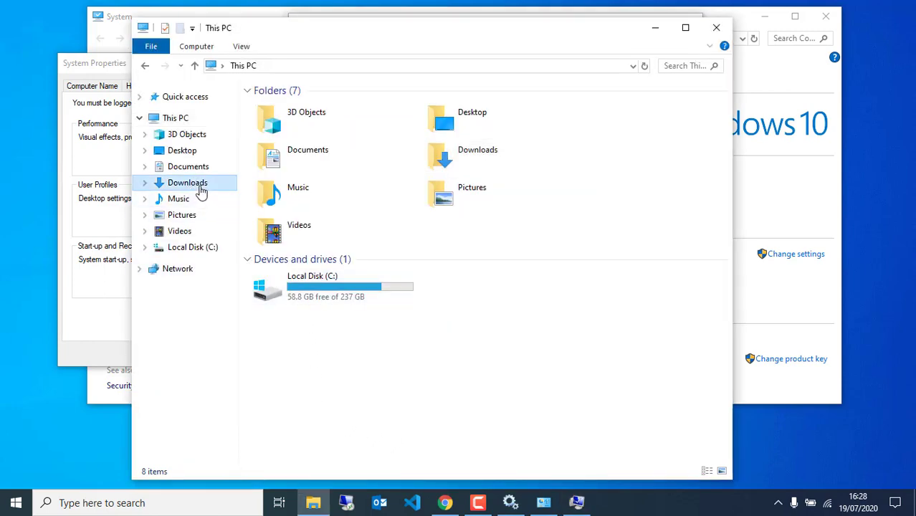
{"action": "double_click", "coordinate": [294, 181]}
{"action": "double_click", "coordinate": [298, 157]}
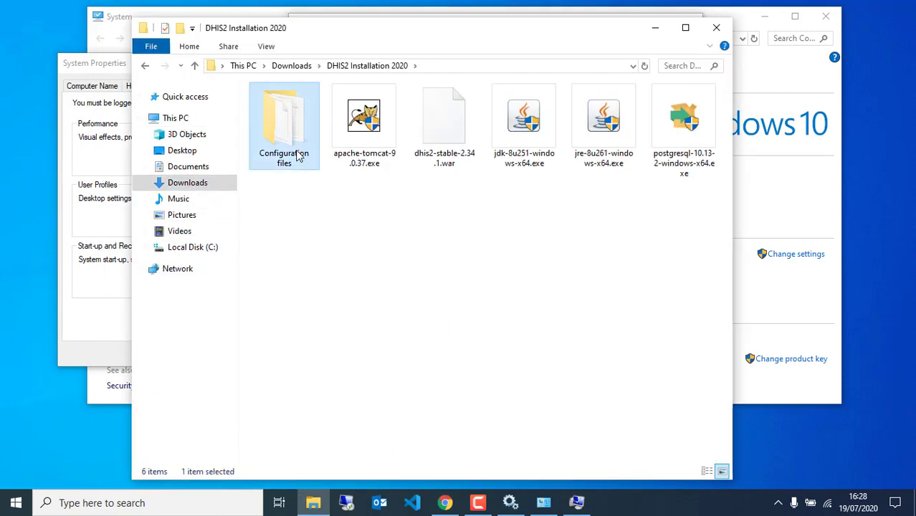
{"action": "double_click", "coordinate": [302, 121]}
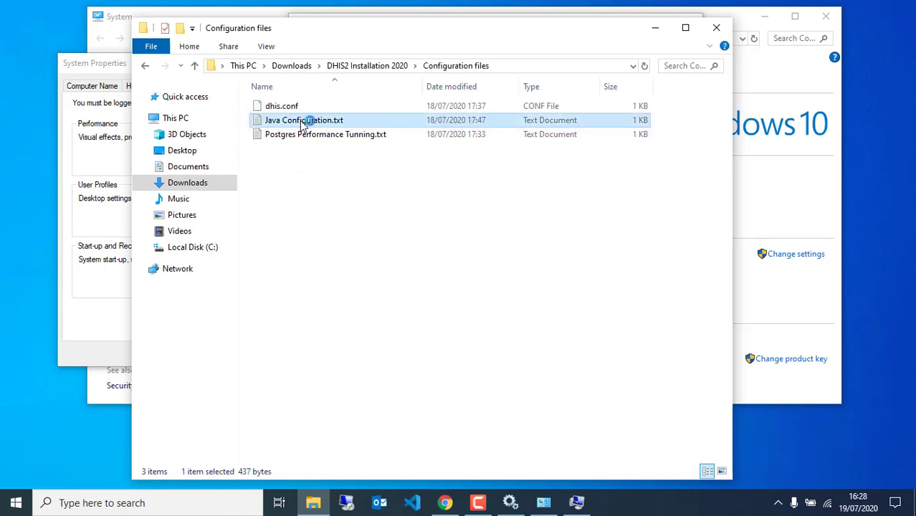
{"action": "left_click_drag", "start_coordinate": [388, 147], "coordinate": [228, 210]}
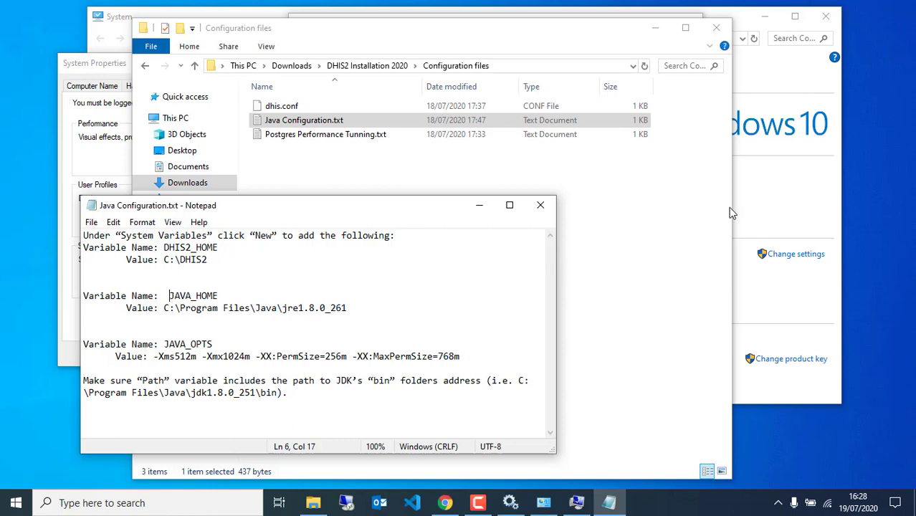
{"action": "left_click", "coordinate": [774, 202]}
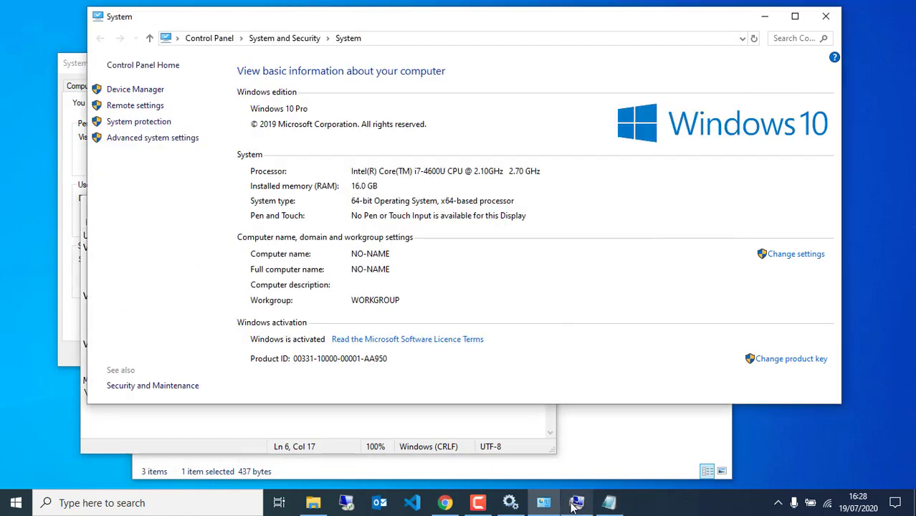
Start a new system variable named JAVA_HOME.
{"action": "left_click", "coordinate": [577, 504]}
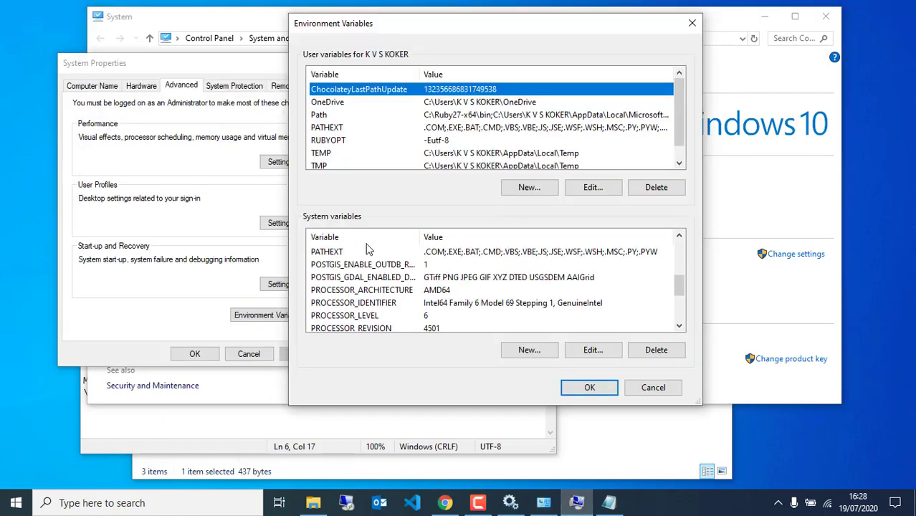
{"action": "scroll", "coordinate": [505, 322], "scroll_direction": "down", "scroll_amount": 2}
{"action": "scroll", "coordinate": [510, 324], "scroll_direction": "up", "scroll_amount": 3}
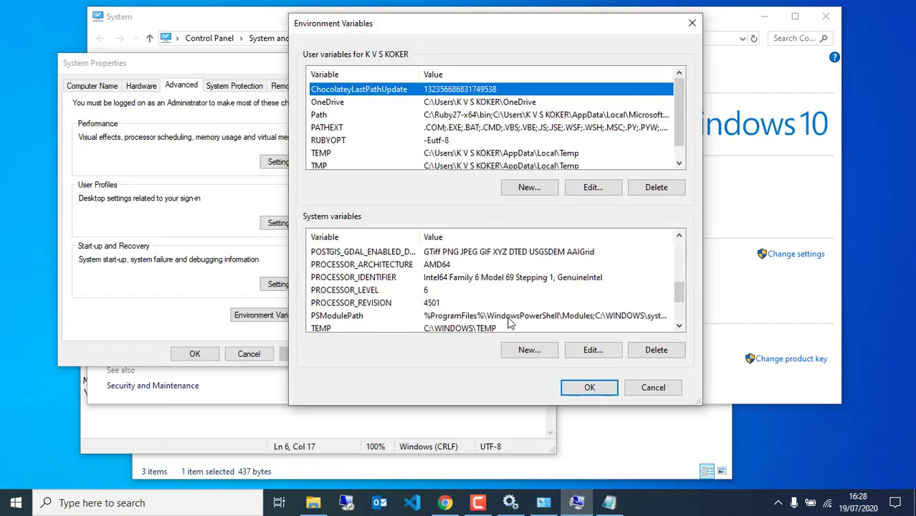
{"action": "left_click", "coordinate": [509, 356]}
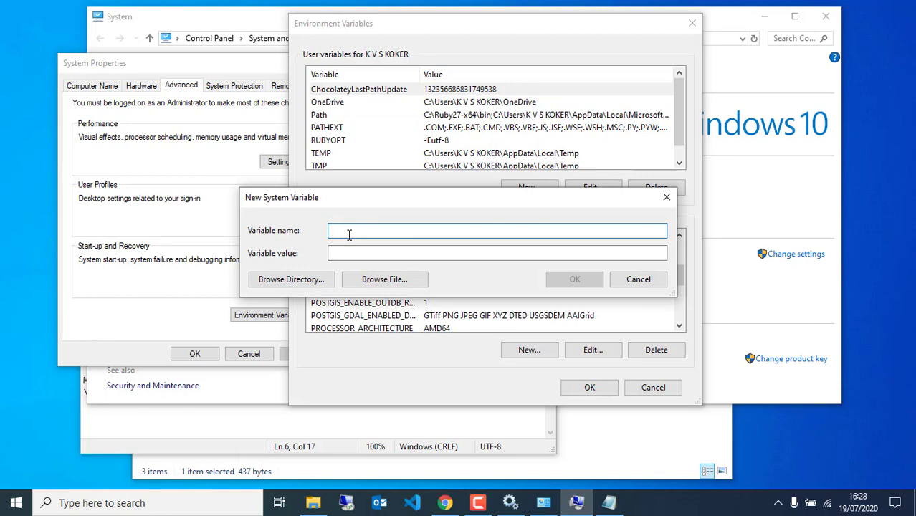
{"action": "type", "text": "JAVA_H"}
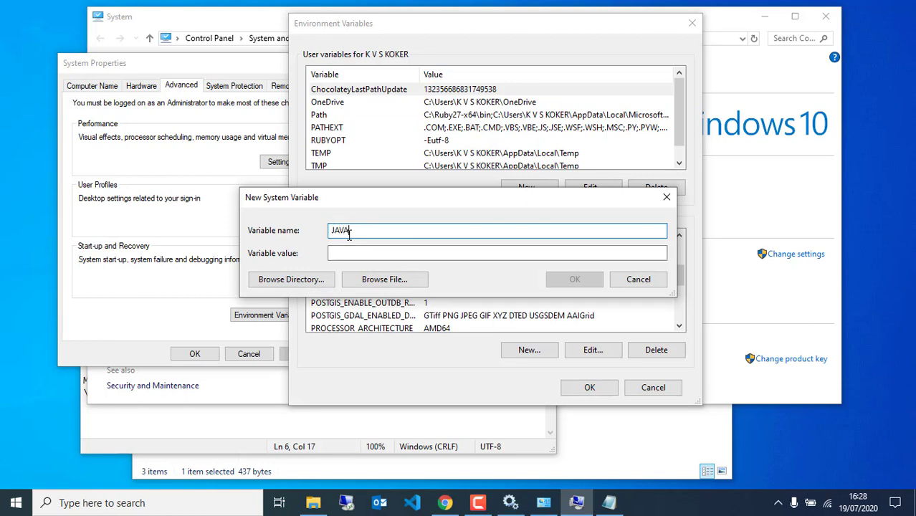
{"action": "type", "text": "O"}
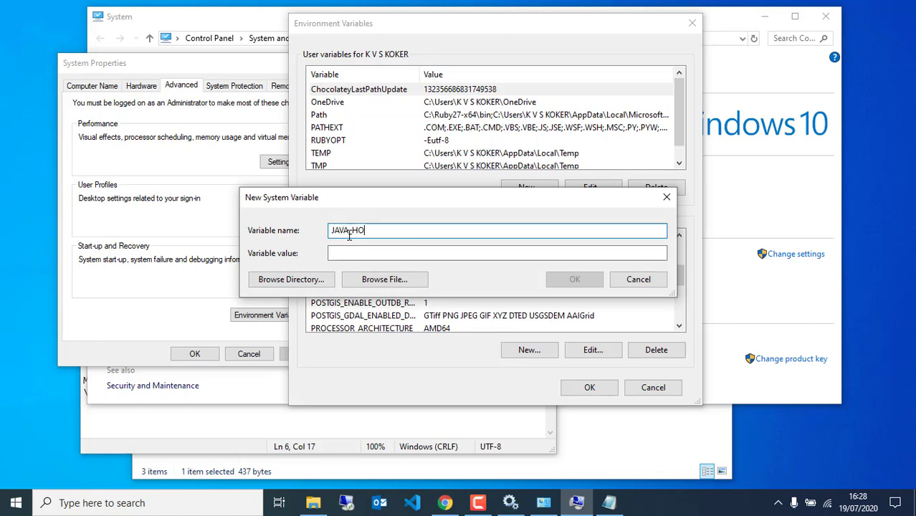
{"action": "type", "text": "ME"}
{"action": "left_click", "coordinate": [334, 254]}
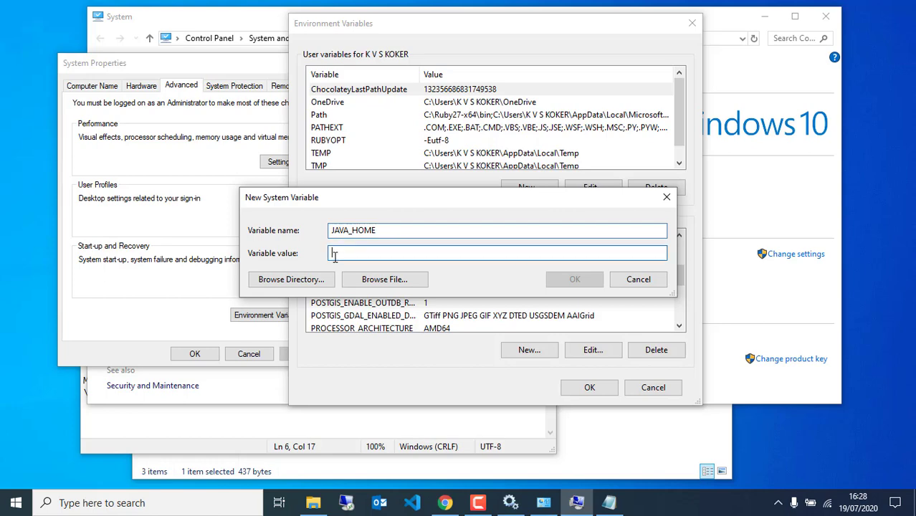
Browse to C:\Program Files\Java\jre1.8.0_261 as the JAVA_HOME value and save the variable.
{"action": "left_click", "coordinate": [296, 281]}
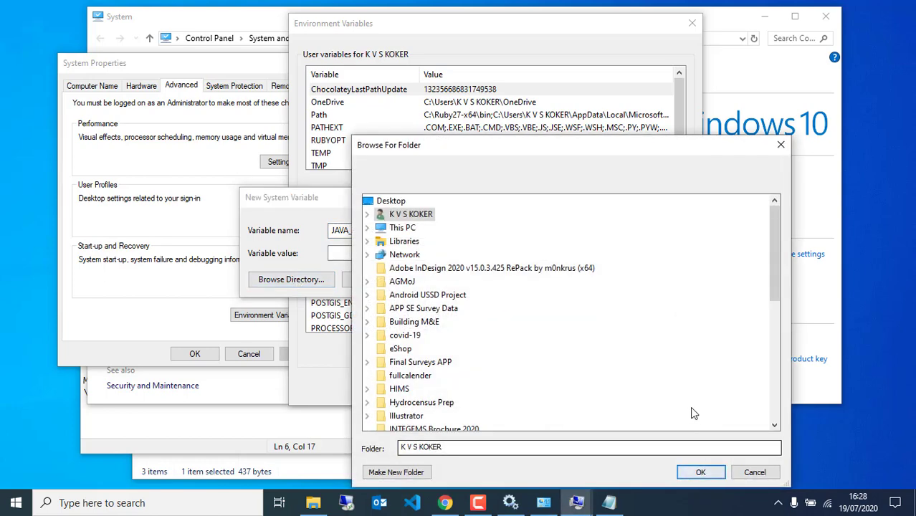
{"action": "double_click", "coordinate": [401, 228]}
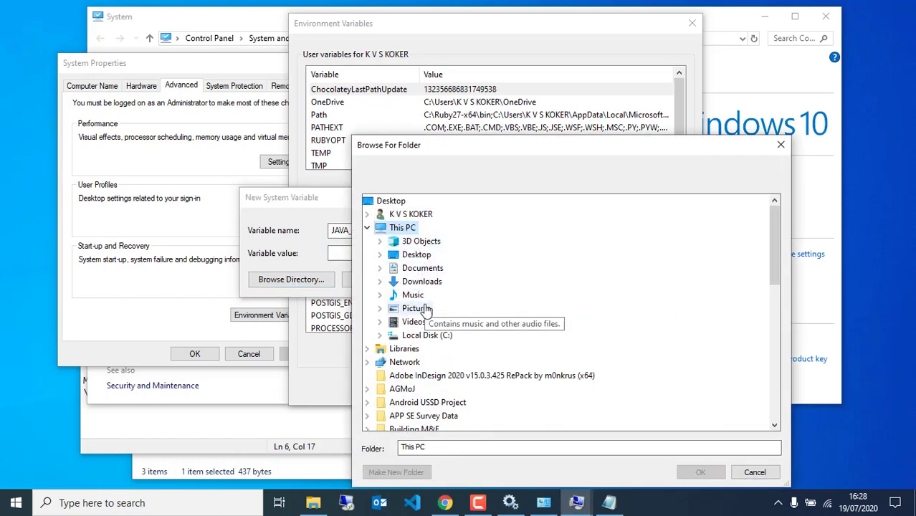
{"action": "double_click", "coordinate": [429, 335]}
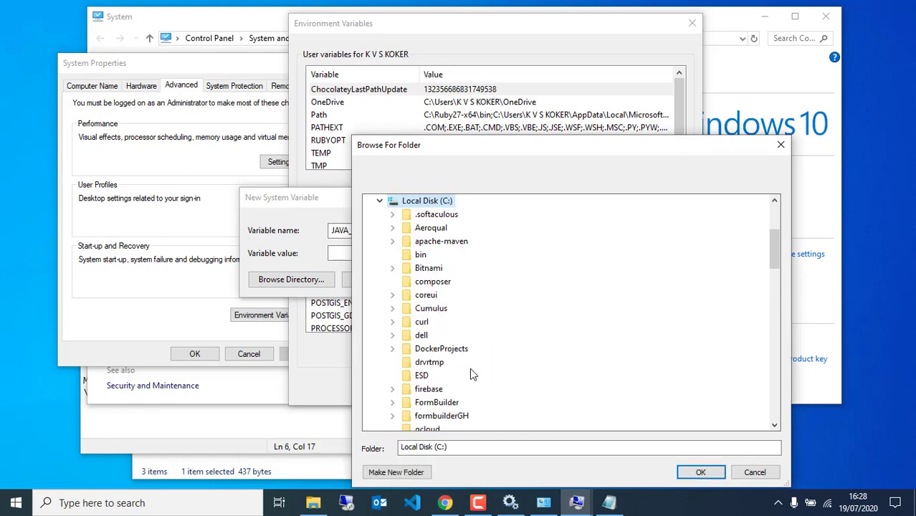
{"action": "scroll", "coordinate": [469, 368], "scroll_direction": "down", "scroll_amount": 5}
{"action": "scroll", "coordinate": [459, 357], "scroll_direction": "down", "scroll_amount": 3}
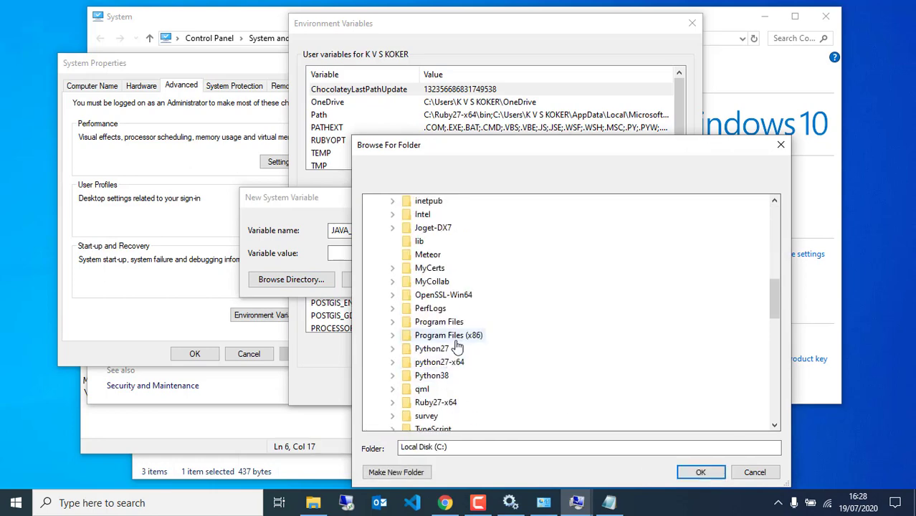
{"action": "double_click", "coordinate": [446, 323]}
{"action": "scroll", "coordinate": [454, 393], "scroll_direction": "down", "scroll_amount": 2}
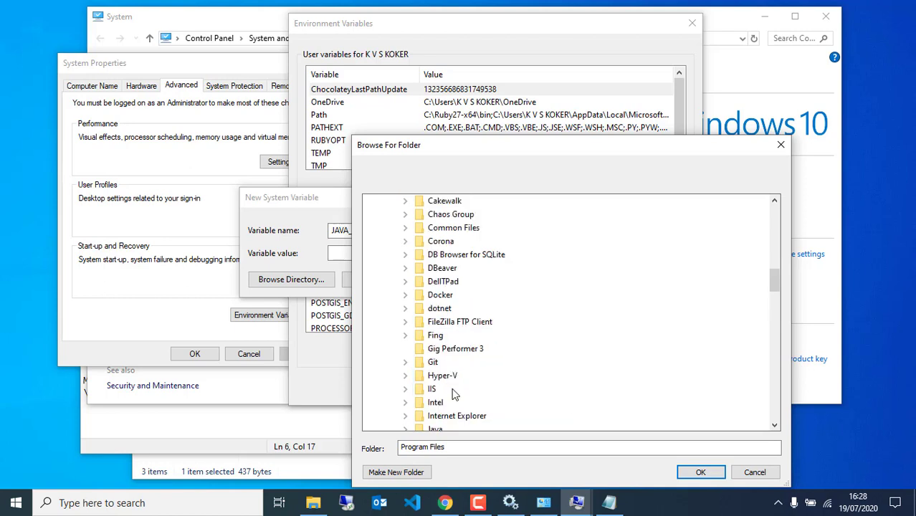
{"action": "scroll", "coordinate": [451, 359], "scroll_direction": "down", "scroll_amount": 2}
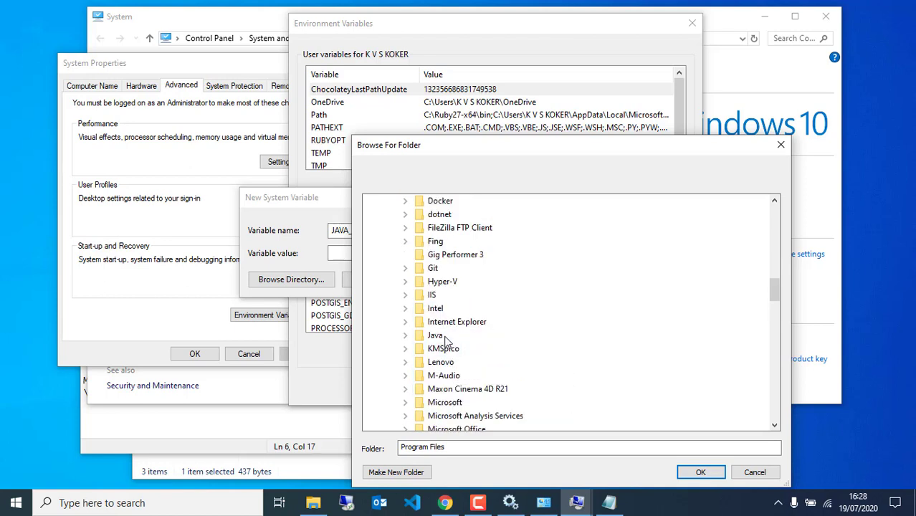
{"action": "double_click", "coordinate": [444, 337]}
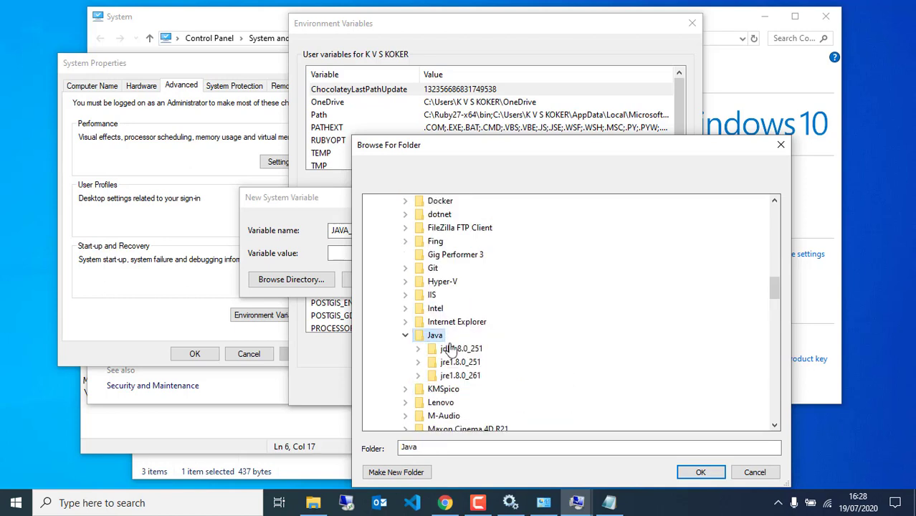
{"action": "double_click", "coordinate": [458, 377]}
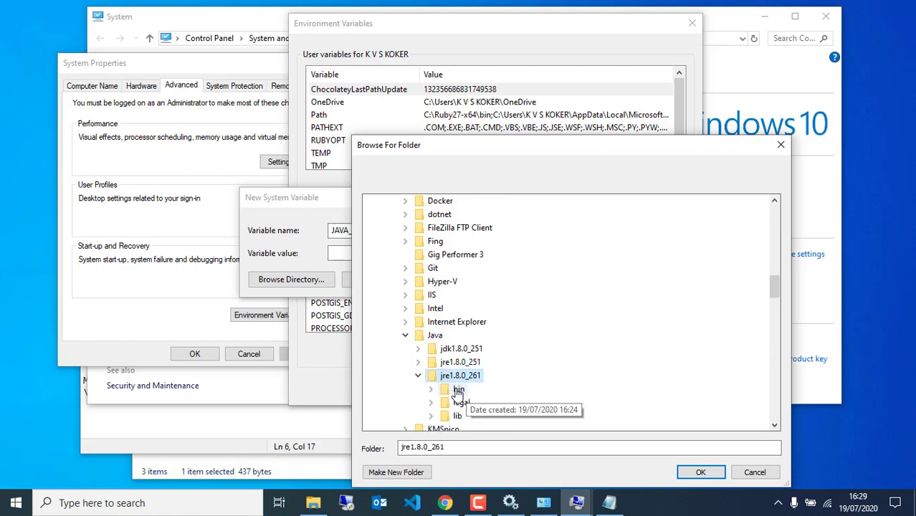
{"action": "left_click", "coordinate": [700, 472]}
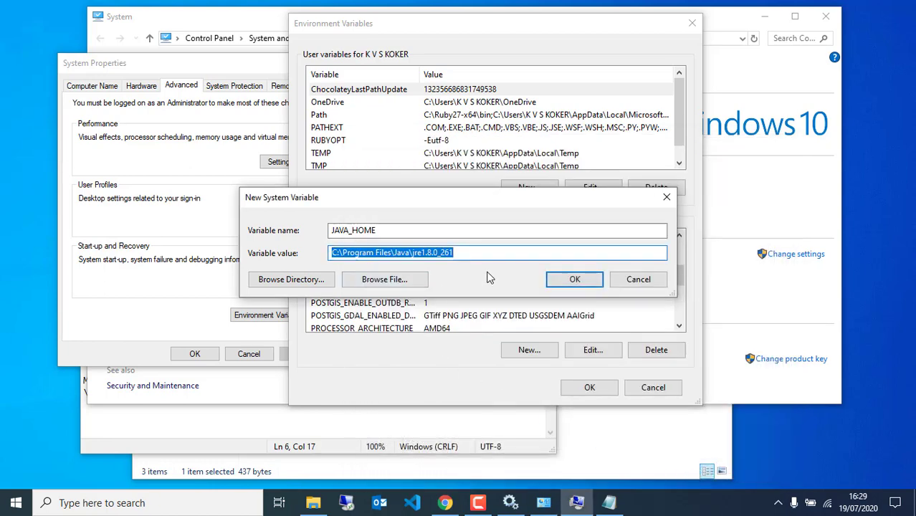
{"action": "left_click", "coordinate": [572, 282]}
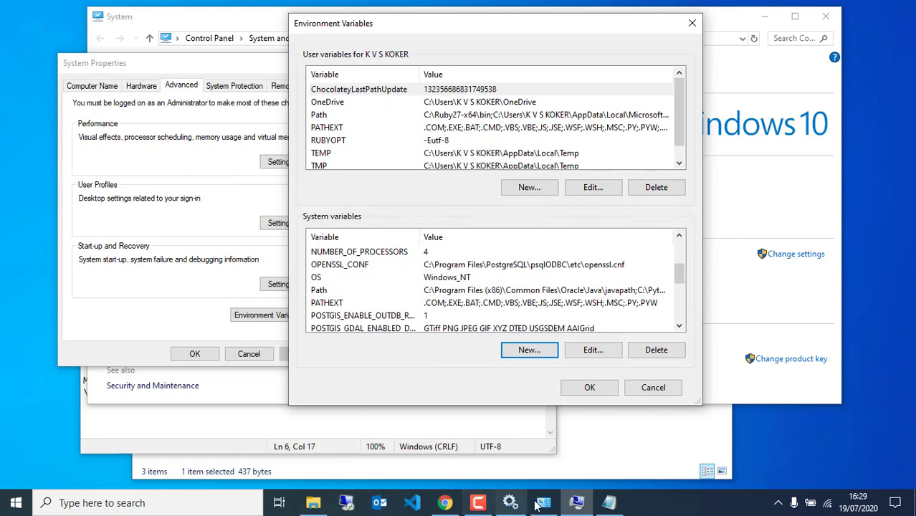
{"action": "left_click", "coordinate": [610, 502]}
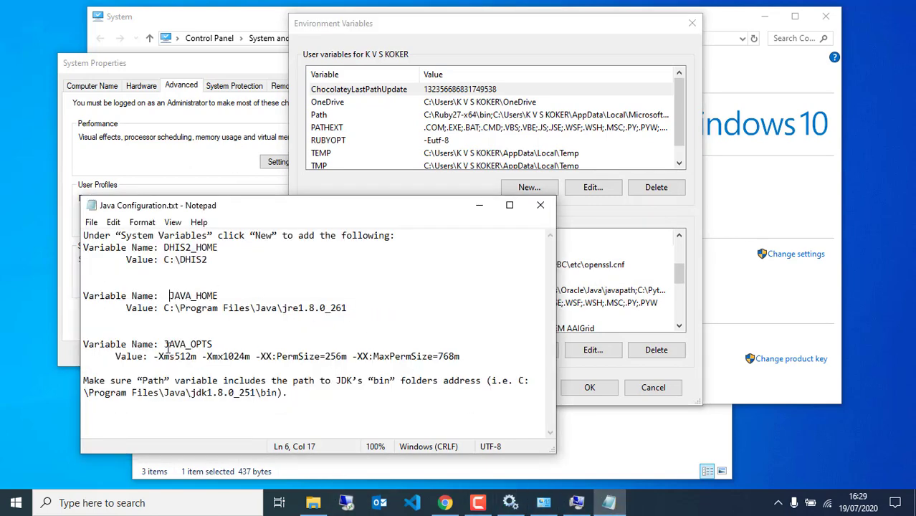
Copy the JAVA_OPTS value from the Java Configuration notes.
{"action": "left_click_drag", "start_coordinate": [165, 345], "coordinate": [213, 344]}
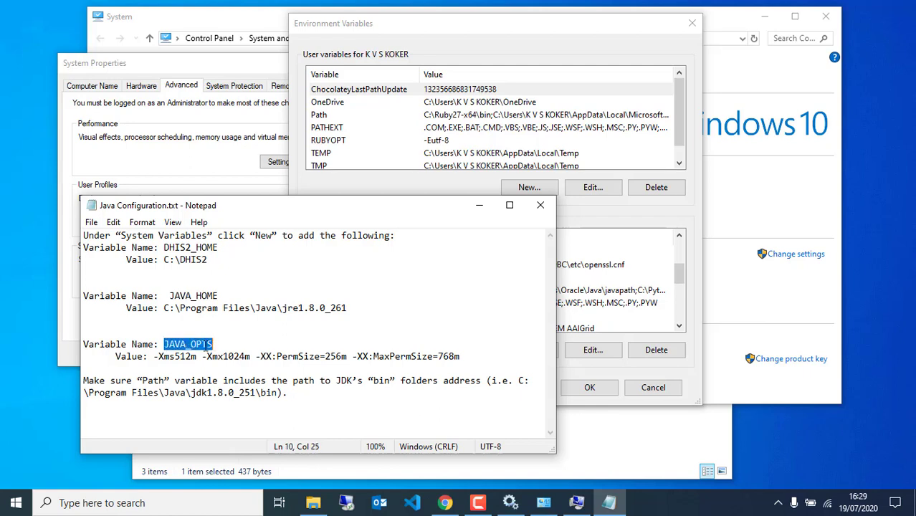
{"action": "left_click_drag", "start_coordinate": [154, 357], "coordinate": [459, 357]}
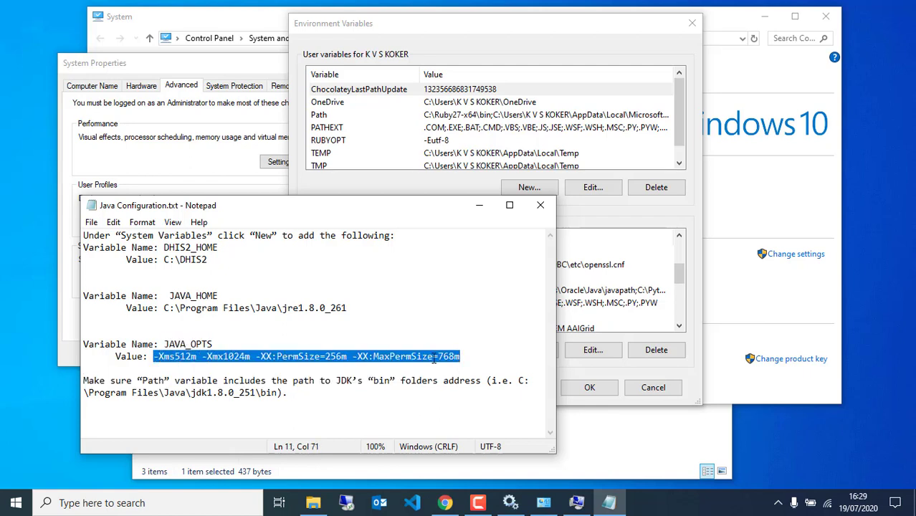
{"action": "right_click", "coordinate": [433, 357]}
{"action": "left_click", "coordinate": [472, 198]}
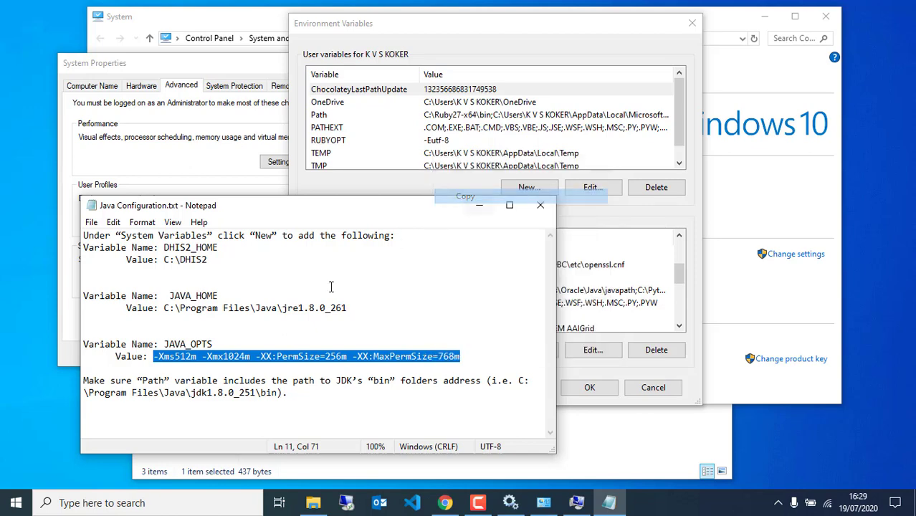
Add a JAVA_OPTS system variable with the pasted value -Xms512m -Xmx1024m -XX:PermSize=256m -XX:MaxPermSize=768m.
{"action": "left_click", "coordinate": [616, 221]}
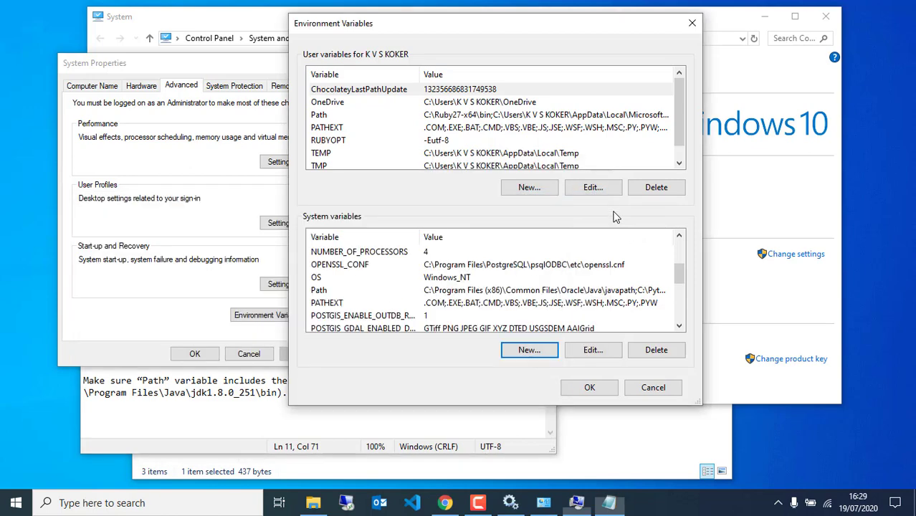
{"action": "left_click", "coordinate": [508, 350]}
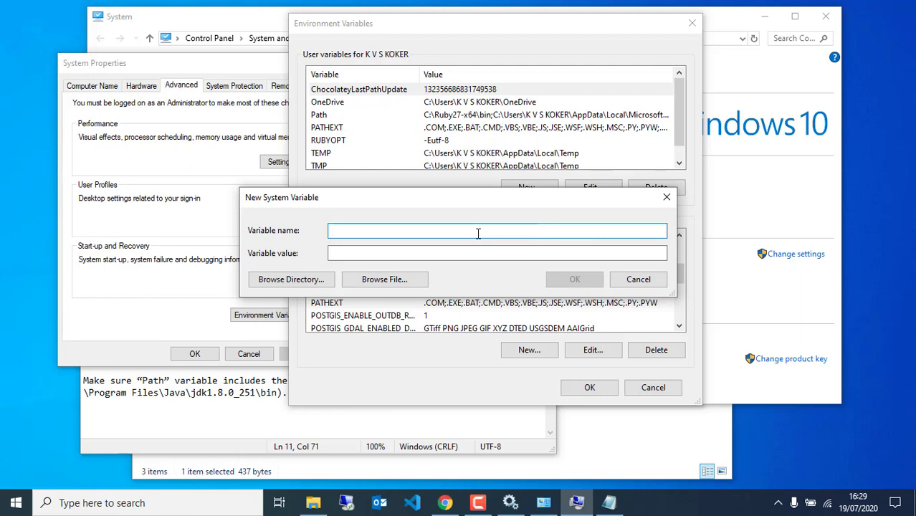
{"action": "type", "text": "JAVA_OPTS"}
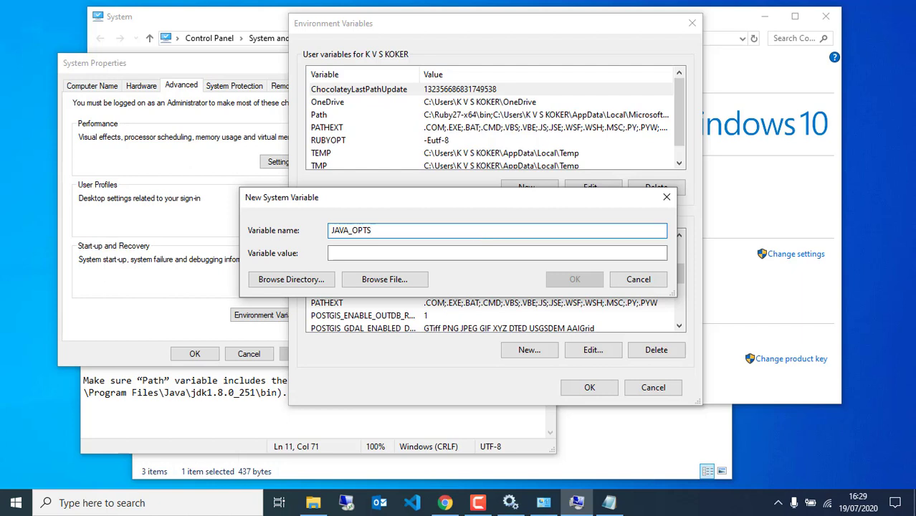
{"action": "left_click", "coordinate": [468, 253]}
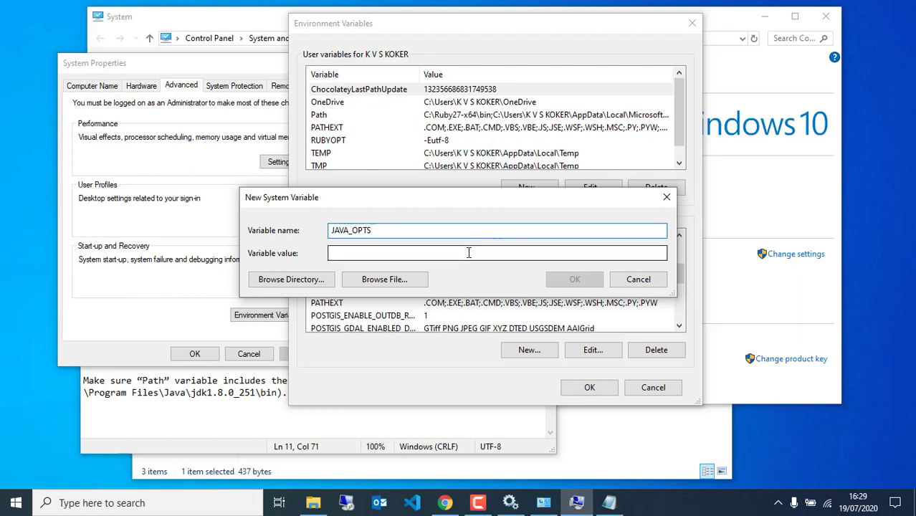
{"action": "key", "text": "ctrl+v"}
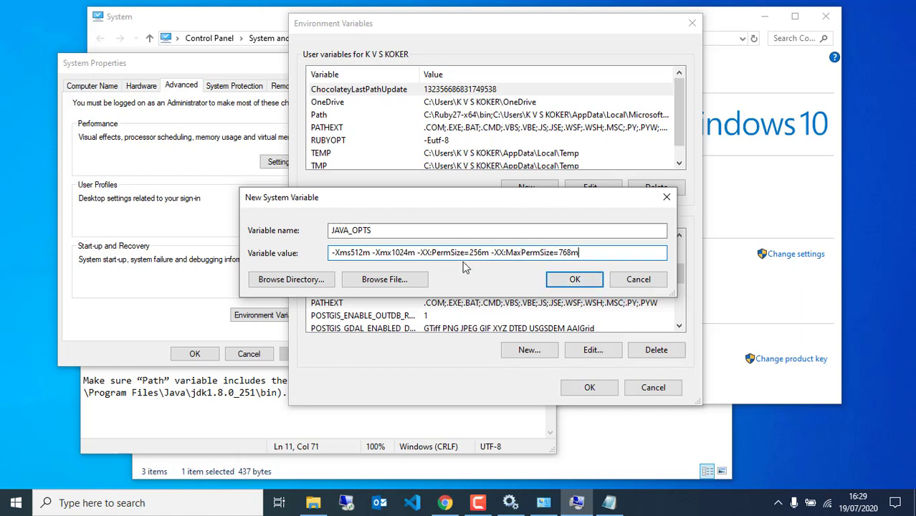
{"action": "left_click", "coordinate": [574, 281]}
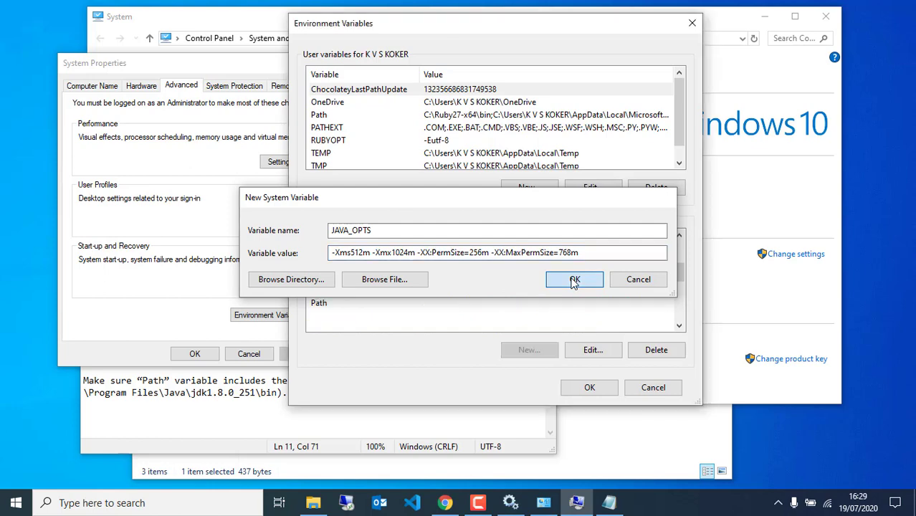
{"action": "left_click", "coordinate": [271, 400]}
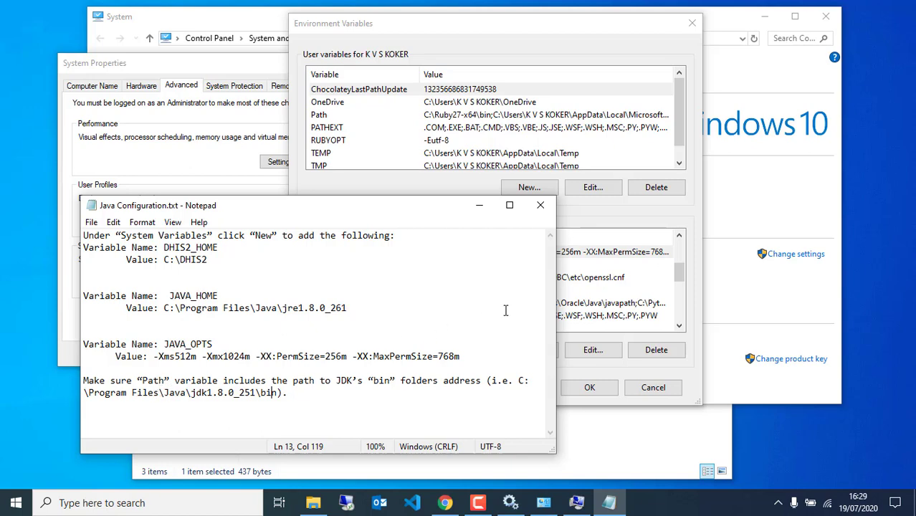
Edit the system Path variable and start a new entry to browse for.
{"action": "left_click", "coordinate": [598, 288]}
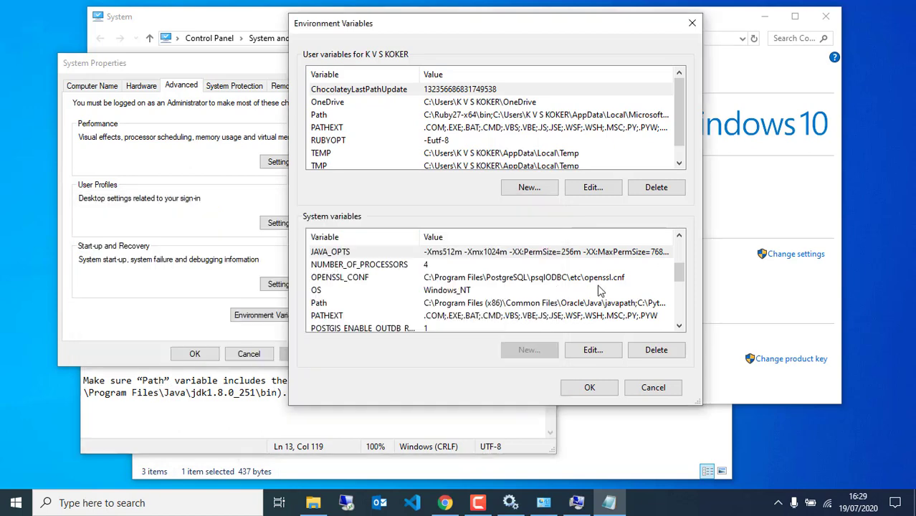
{"action": "left_click", "coordinate": [362, 304]}
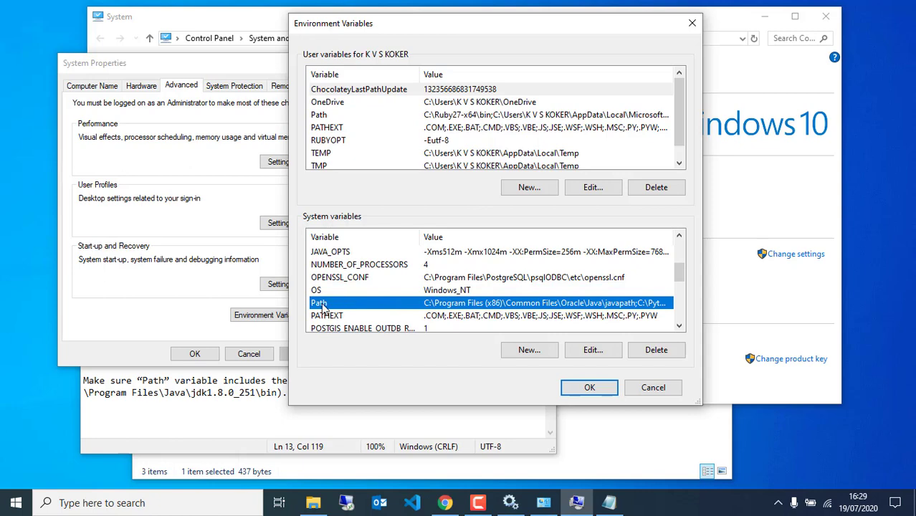
{"action": "left_click", "coordinate": [592, 350]}
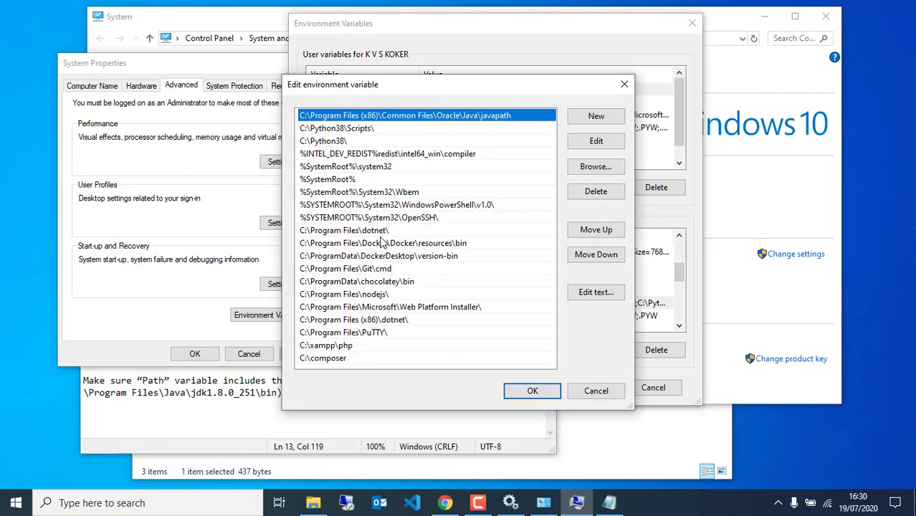
{"action": "left_click", "coordinate": [343, 359]}
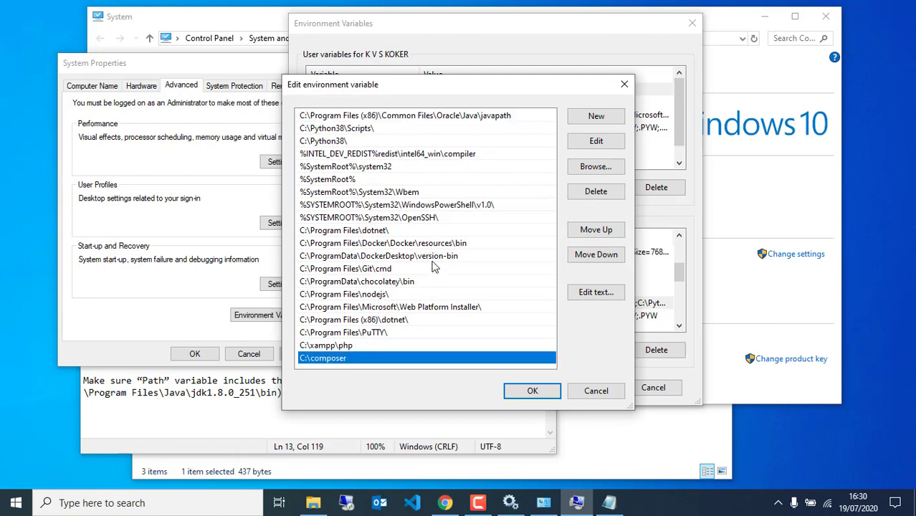
{"action": "left_click", "coordinate": [607, 119]}
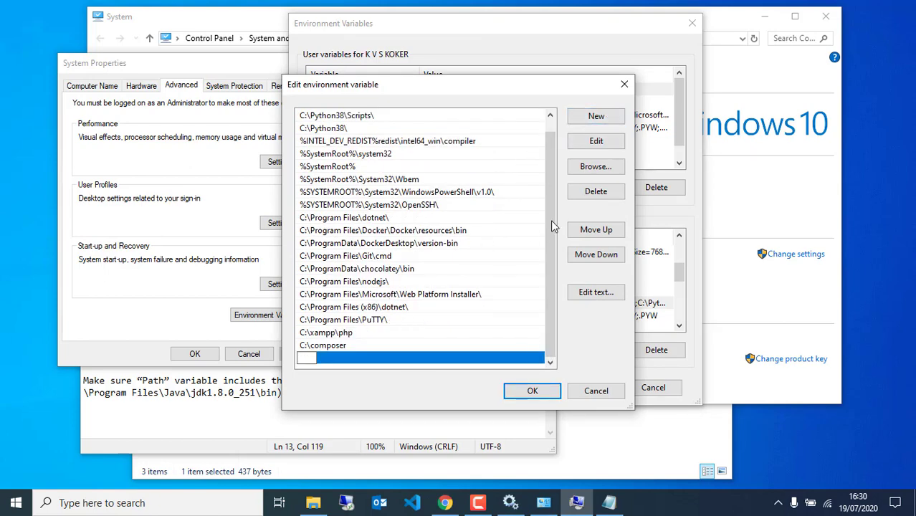
{"action": "left_click", "coordinate": [585, 170]}
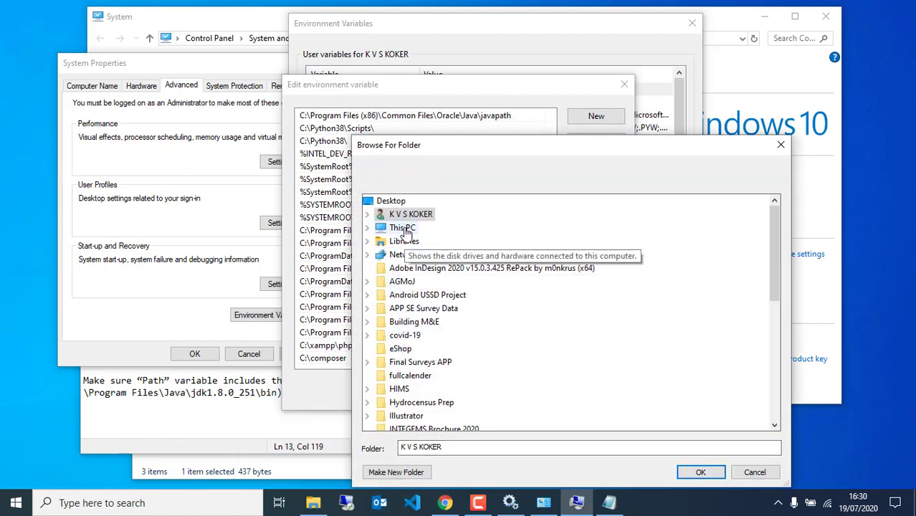
Add C:\Program Files\Java\jdk1.8.0_251\bin to Path and save the list.
{"action": "double_click", "coordinate": [405, 229]}
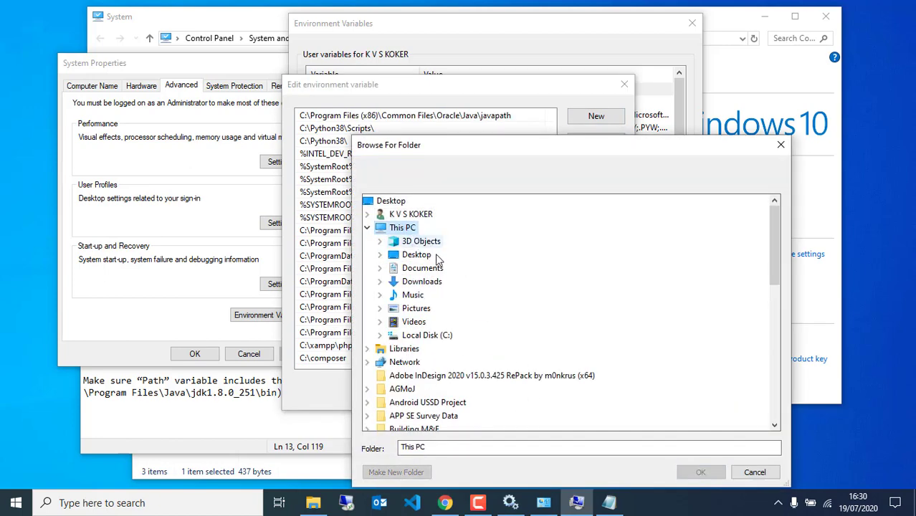
{"action": "double_click", "coordinate": [423, 336]}
{"action": "scroll", "coordinate": [462, 301], "scroll_direction": "down", "scroll_amount": 7}
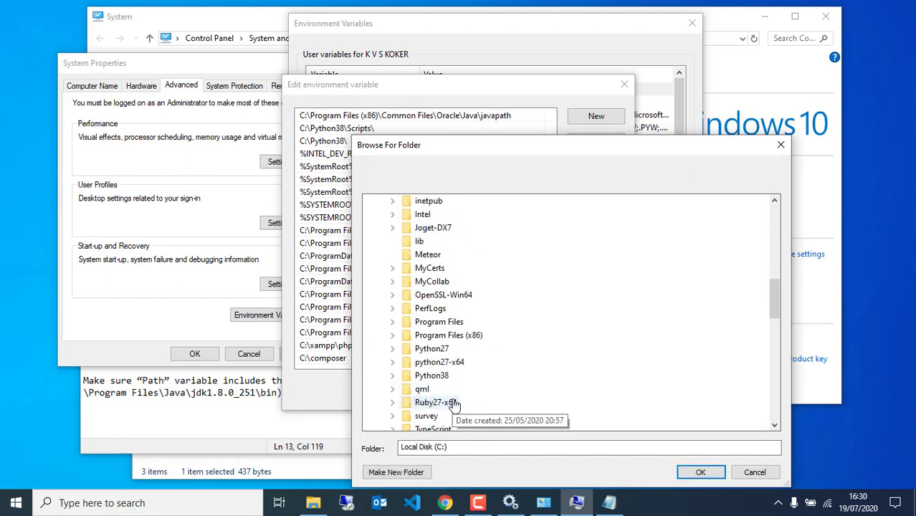
{"action": "double_click", "coordinate": [430, 323]}
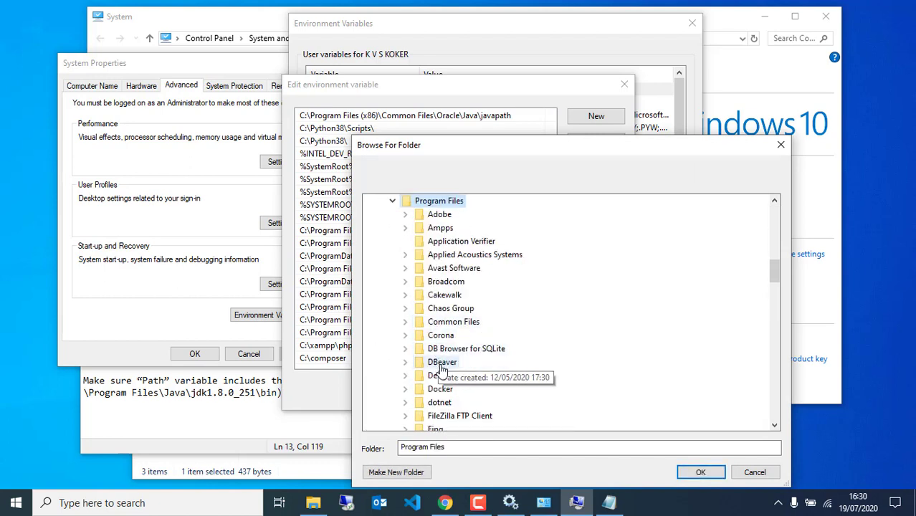
{"action": "scroll", "coordinate": [438, 412], "scroll_direction": "down", "scroll_amount": 2}
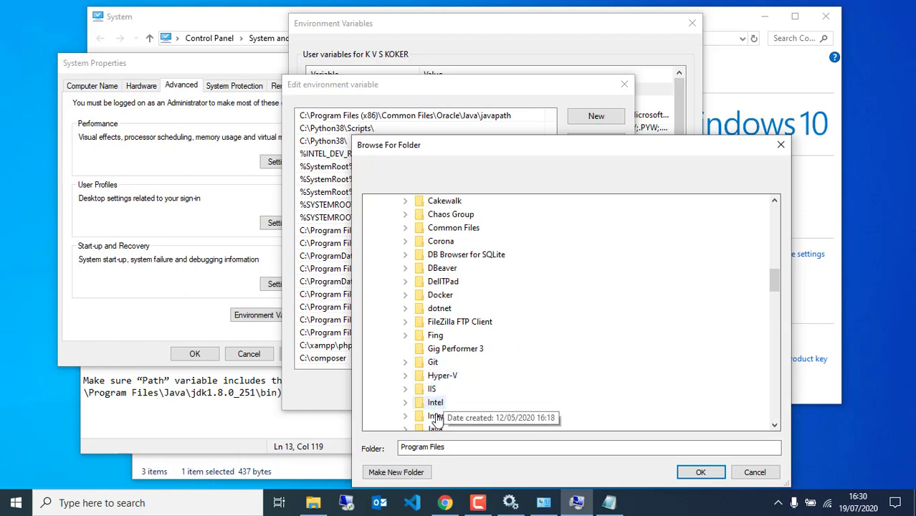
{"action": "scroll", "coordinate": [436, 420], "scroll_direction": "down", "scroll_amount": 2}
{"action": "double_click", "coordinate": [435, 334]}
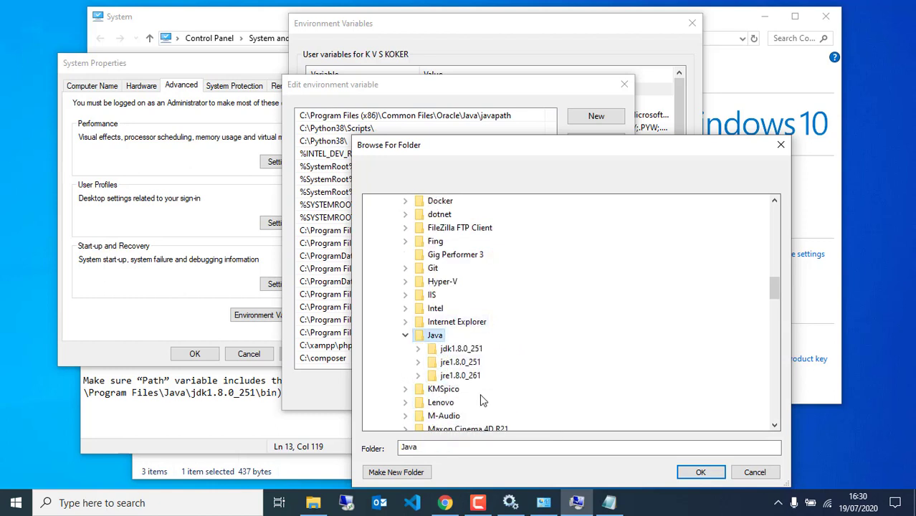
{"action": "double_click", "coordinate": [461, 349]}
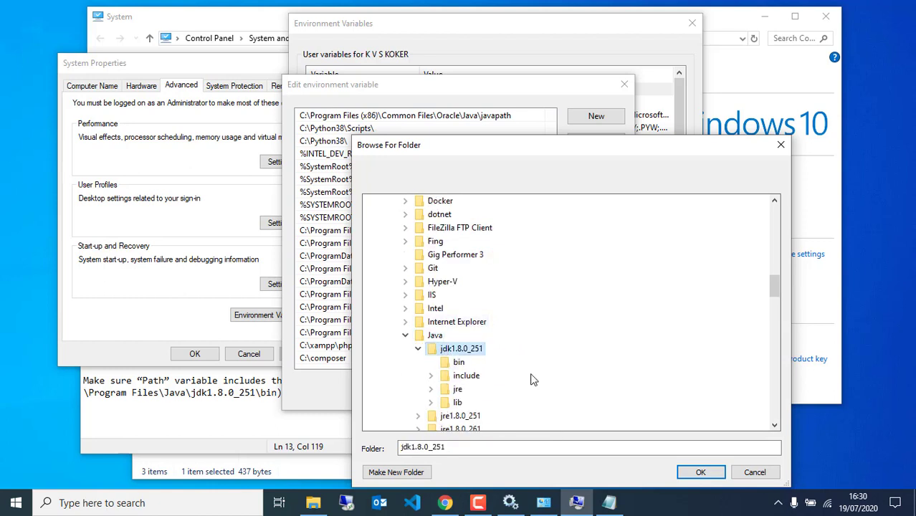
{"action": "left_click", "coordinate": [459, 362]}
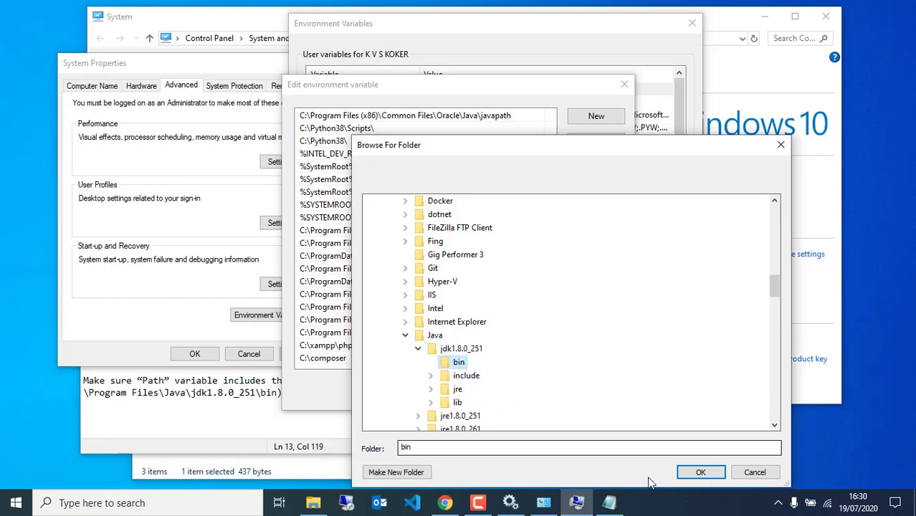
{"action": "left_click", "coordinate": [700, 473]}
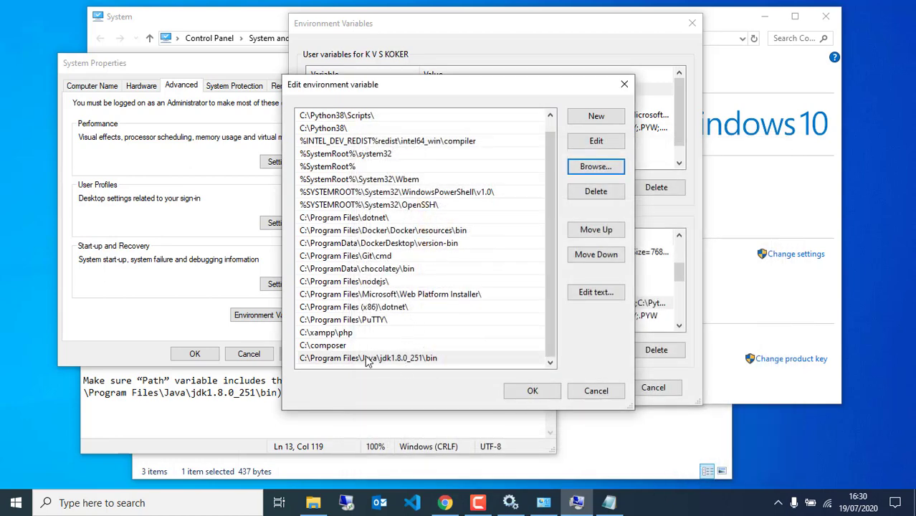
{"action": "left_click", "coordinate": [532, 390]}
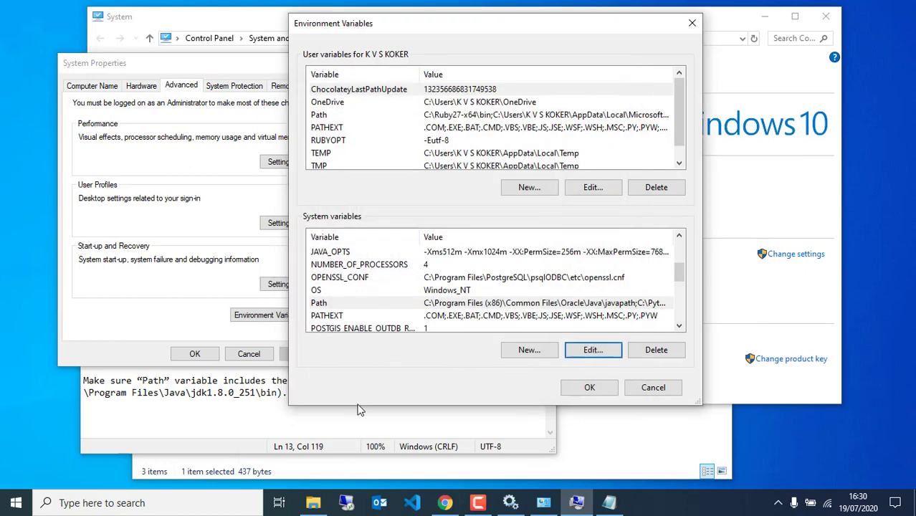
{"action": "left_click", "coordinate": [418, 416]}
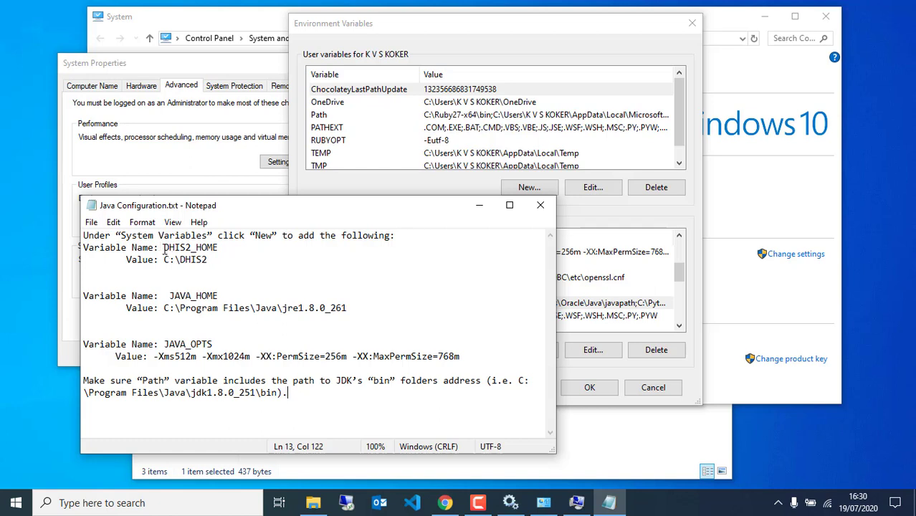
Check the DHIS2_HOME value in the Java Configuration notes.
{"action": "mouse_move", "coordinate": [164, 248]}
{"action": "left_mouse_down"}
{"action": "mouse_move", "coordinate": [215, 259]}
{"action": "mouse_move", "coordinate": [161, 248]}
{"action": "mouse_move", "coordinate": [174, 256]}
{"action": "left_mouse_up"}
{"action": "left_click", "coordinate": [214, 260]}
{"action": "left_click", "coordinate": [593, 220]}
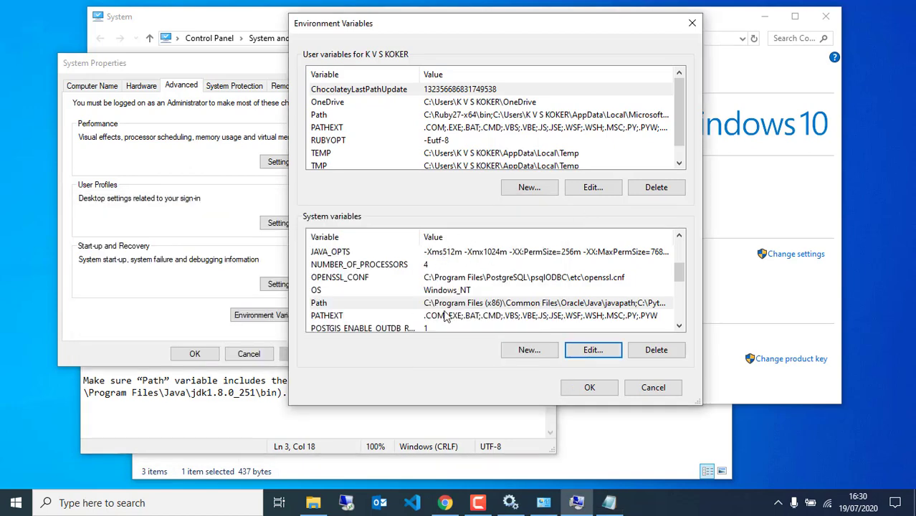
{"action": "left_click", "coordinate": [314, 502]}
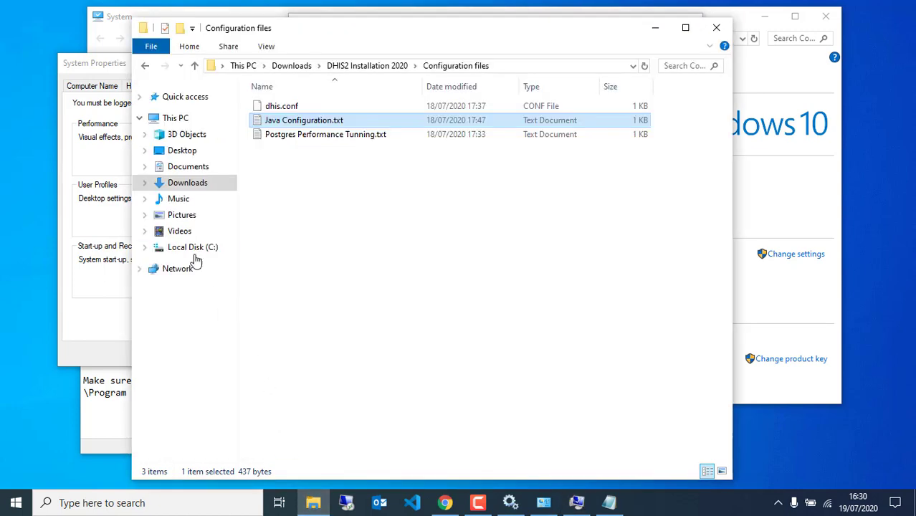
Create a new DHIS2 folder at C:\DHIS2 and open it.
{"action": "left_click", "coordinate": [198, 251]}
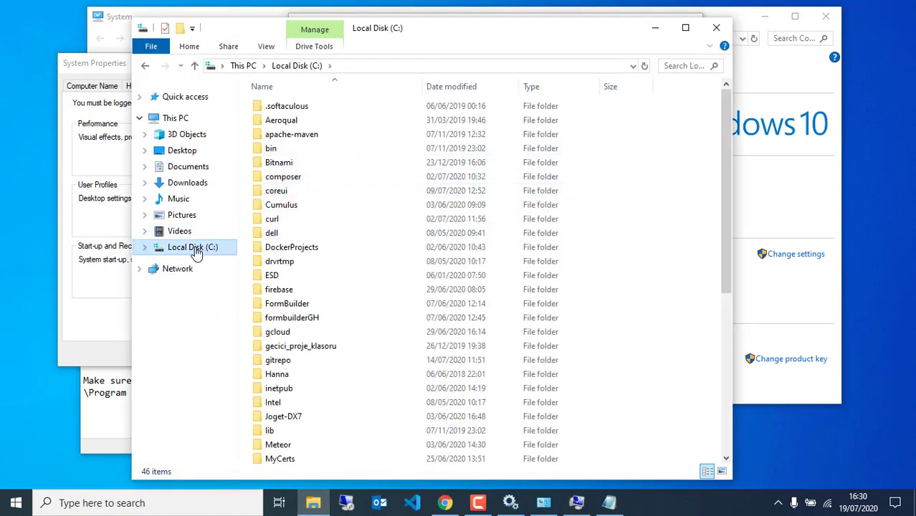
{"action": "scroll", "coordinate": [348, 324], "scroll_direction": "down", "scroll_amount": 2}
{"action": "scroll", "coordinate": [351, 336], "scroll_direction": "up", "scroll_amount": 2}
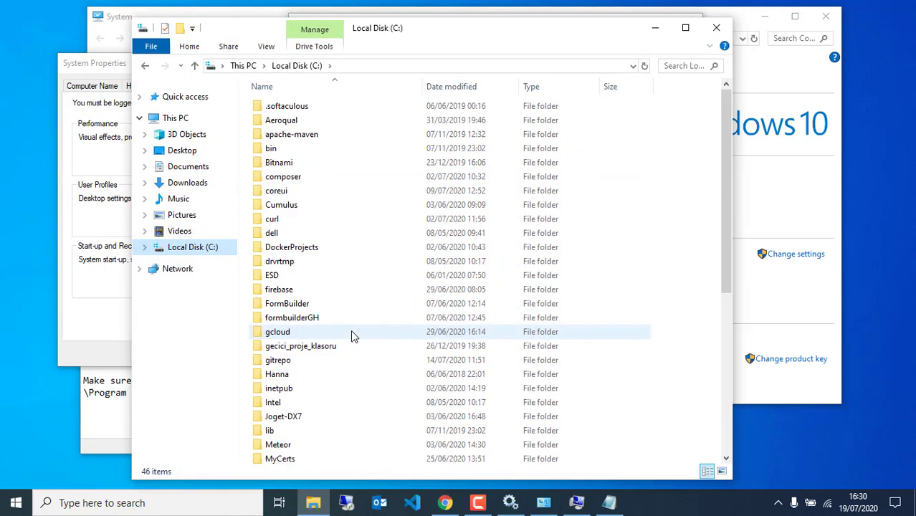
{"action": "right_click", "coordinate": [686, 206]}
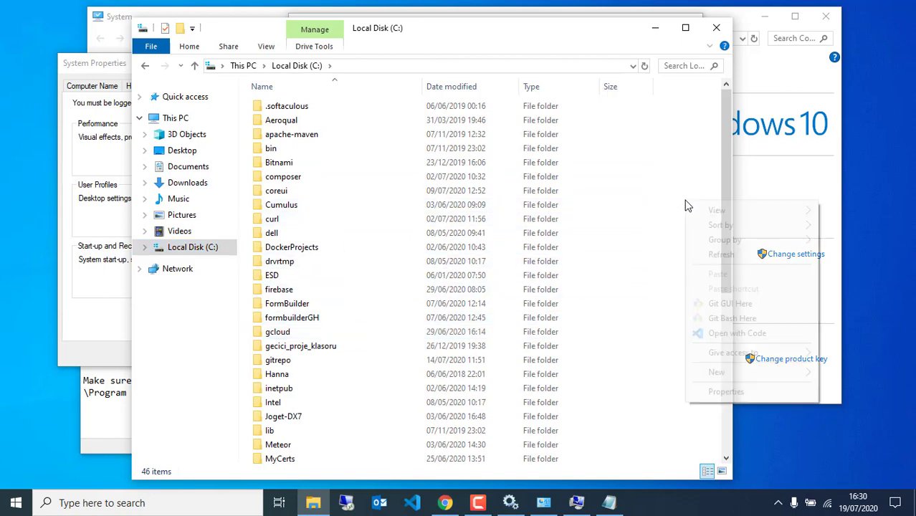
{"action": "mouse_move", "coordinate": [710, 372]}
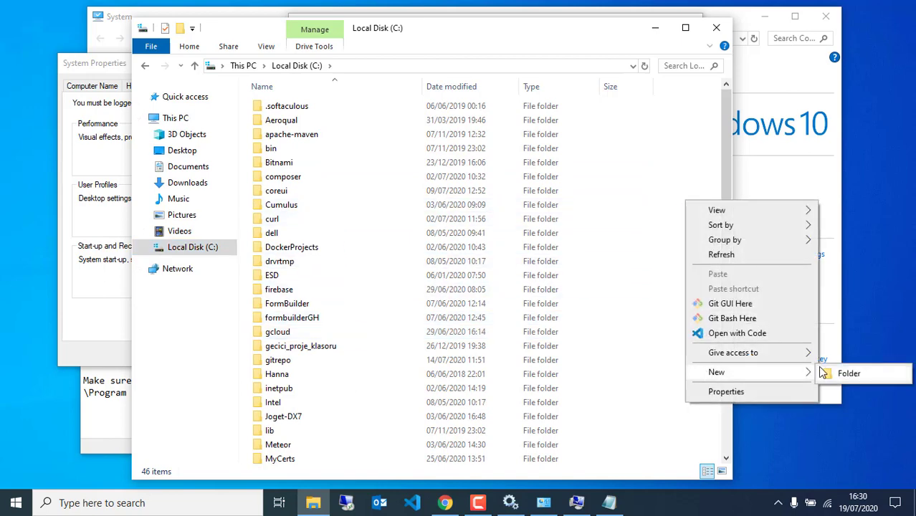
{"action": "left_click", "coordinate": [831, 373]}
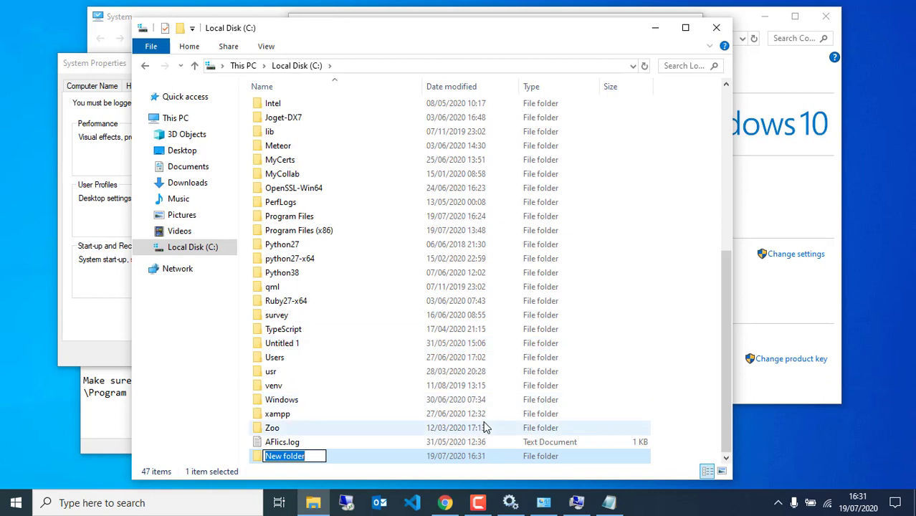
{"action": "type", "text": "DHIS2"}
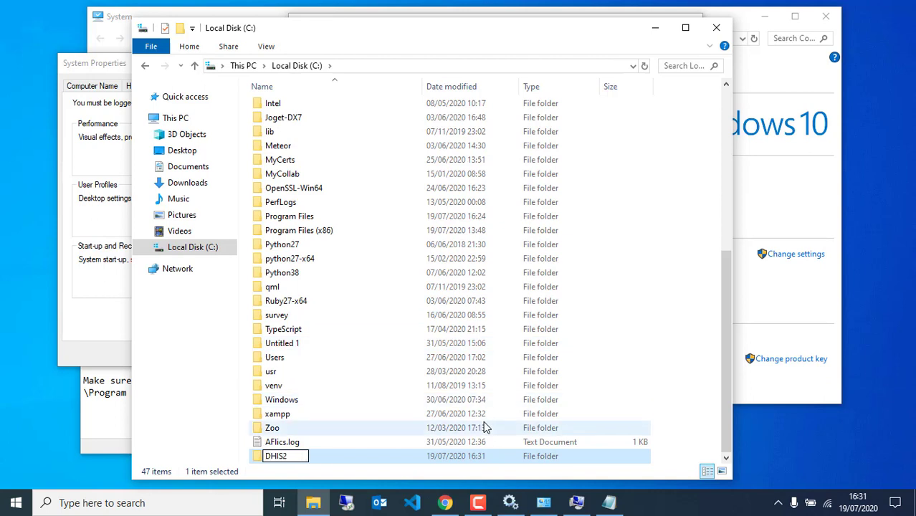
{"action": "key", "text": "Return"}
{"action": "key", "text": "Return"}
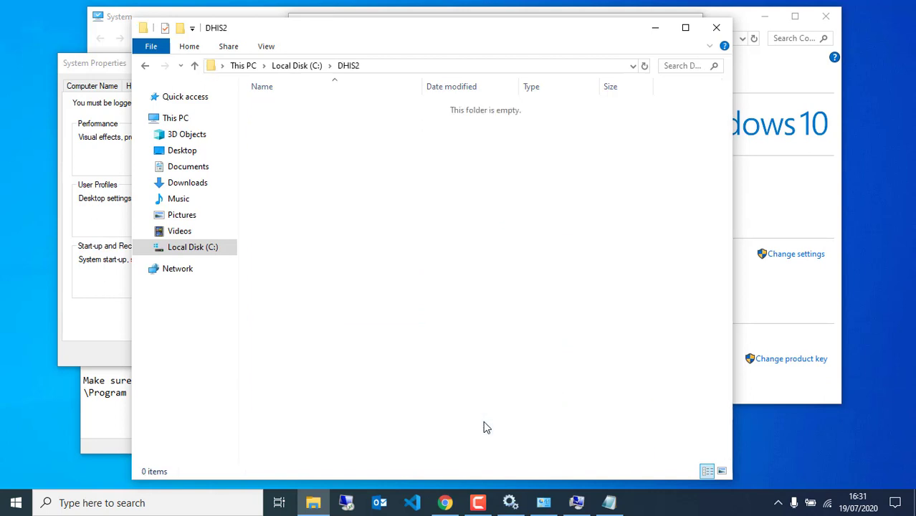
{"action": "left_click", "coordinate": [412, 66]}
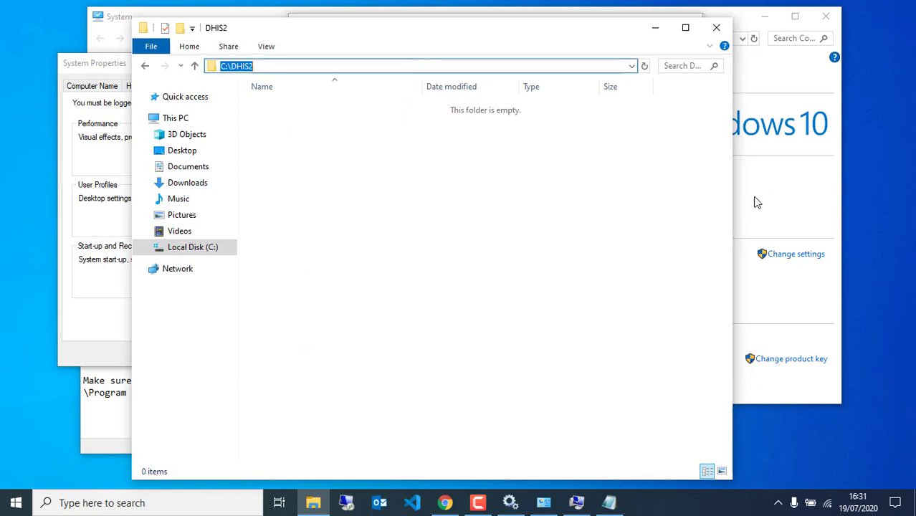
{"action": "left_click", "coordinate": [577, 502]}
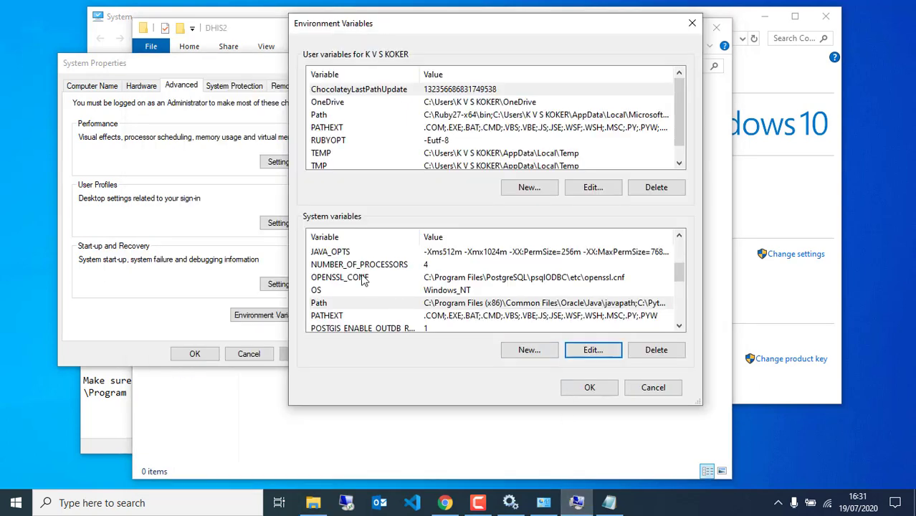
Add a DHIS2_HOME system variable with the value C:\DHIS2.
{"action": "left_click", "coordinate": [527, 350]}
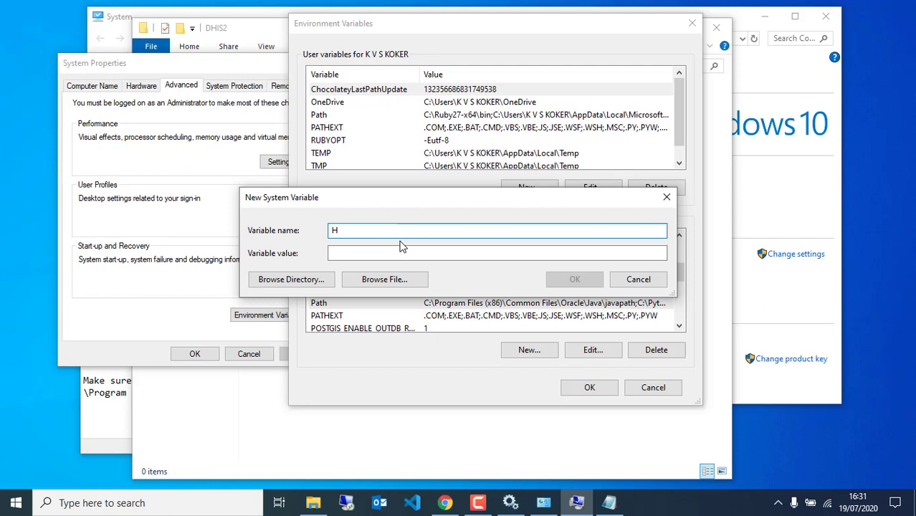
{"action": "type", "text": "DHIS2"}
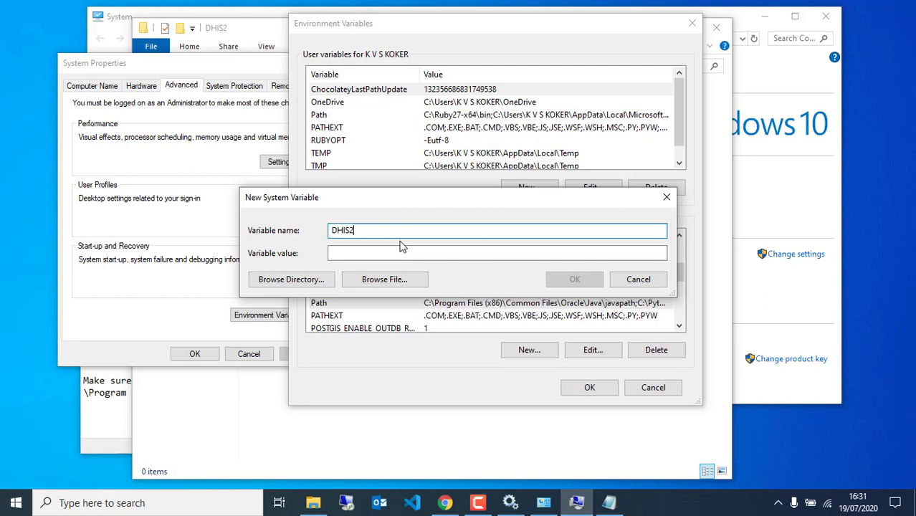
{"action": "type", "text": "_HOME"}
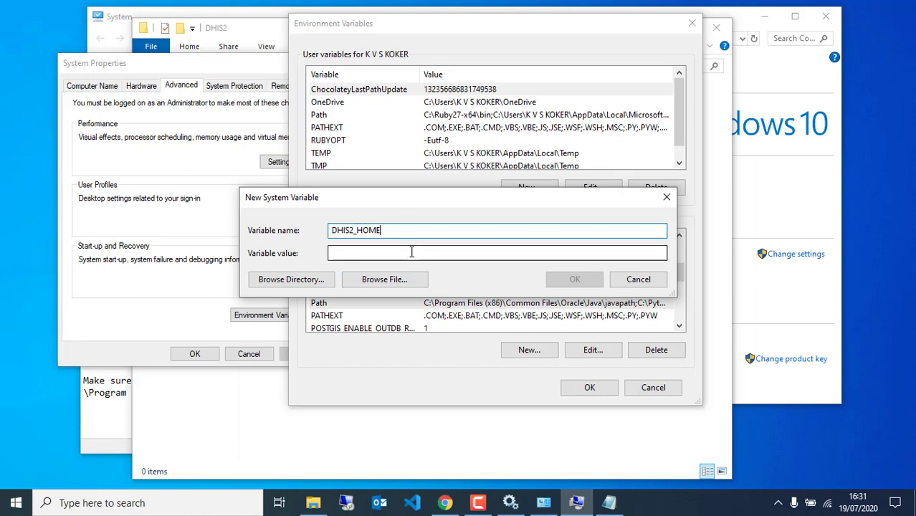
{"action": "left_click", "coordinate": [411, 251]}
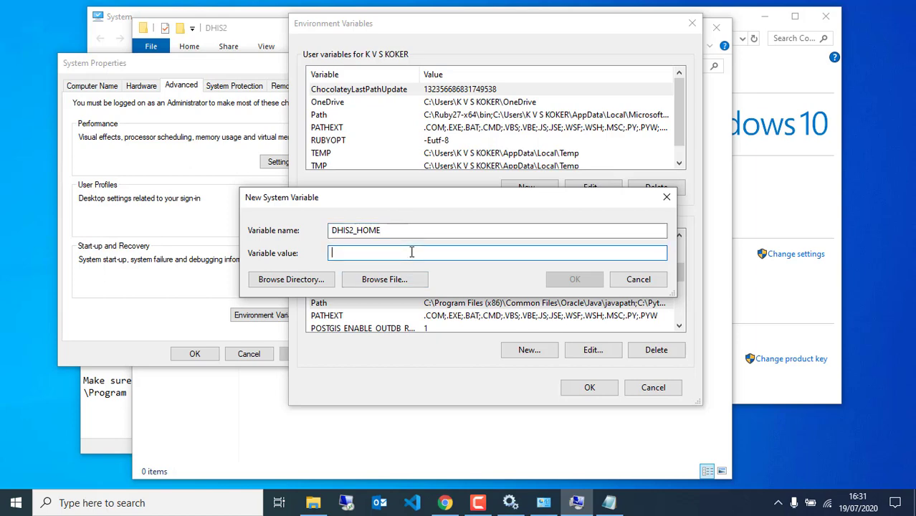
{"action": "type", "text": "C:\\DHIS2"}
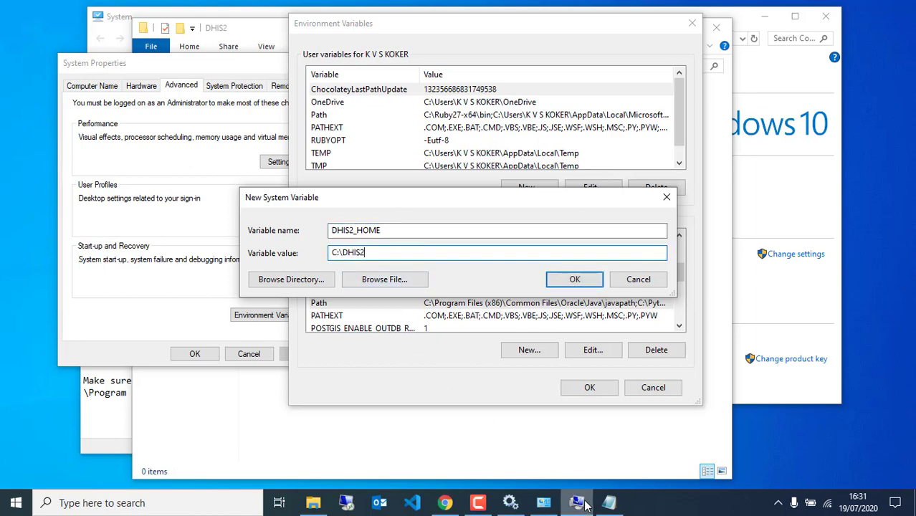
{"action": "left_click", "coordinate": [609, 504]}
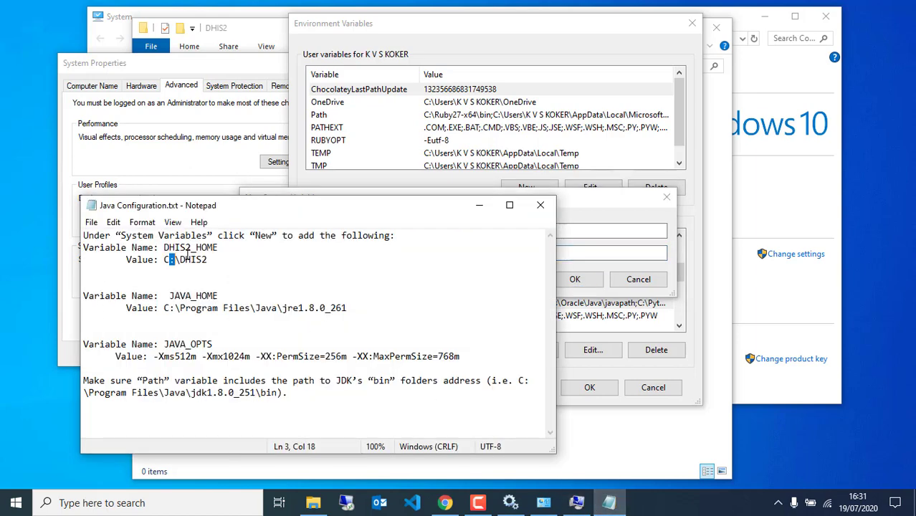
{"action": "left_click", "coordinate": [580, 211]}
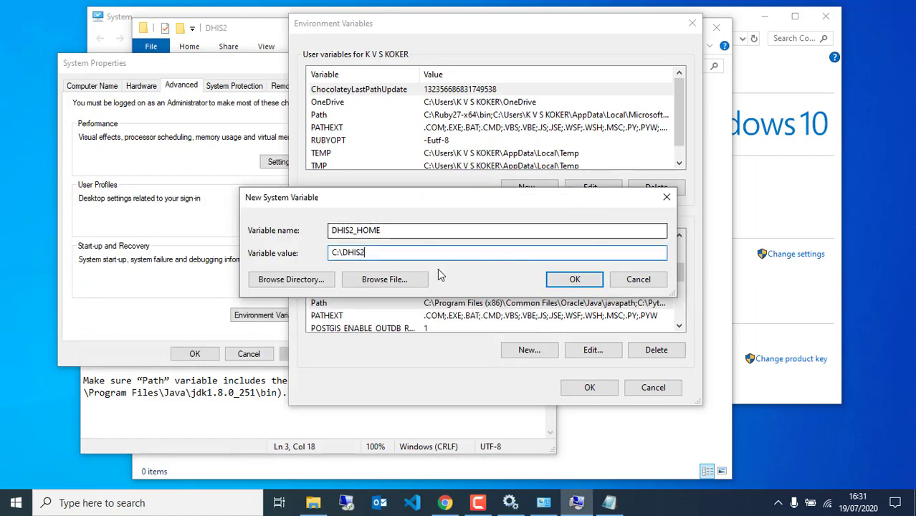
{"action": "left_click", "coordinate": [557, 281]}
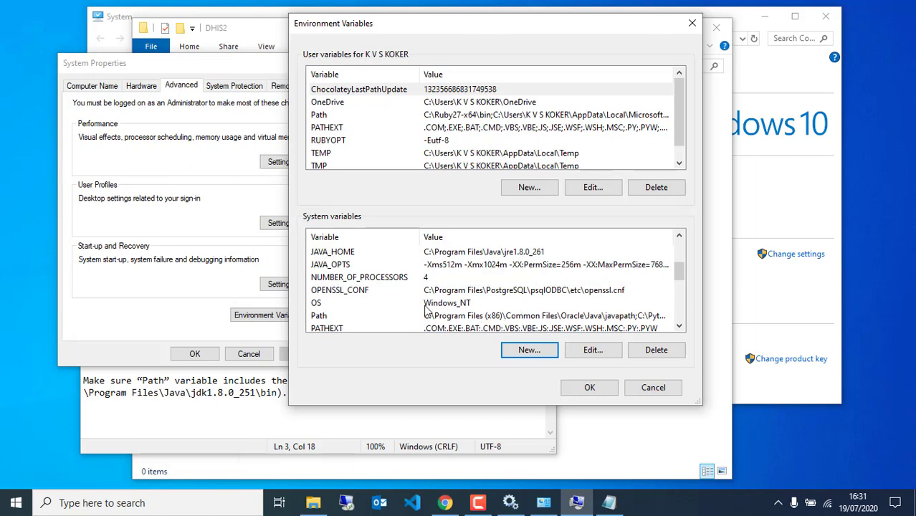
Review the JAVA_HOME, JAVA_OPTS and Path variables, then confirm both dialogs with OK.
{"action": "scroll", "coordinate": [347, 251], "scroll_direction": "up", "scroll_amount": 2}
{"action": "left_click", "coordinate": [343, 265]}
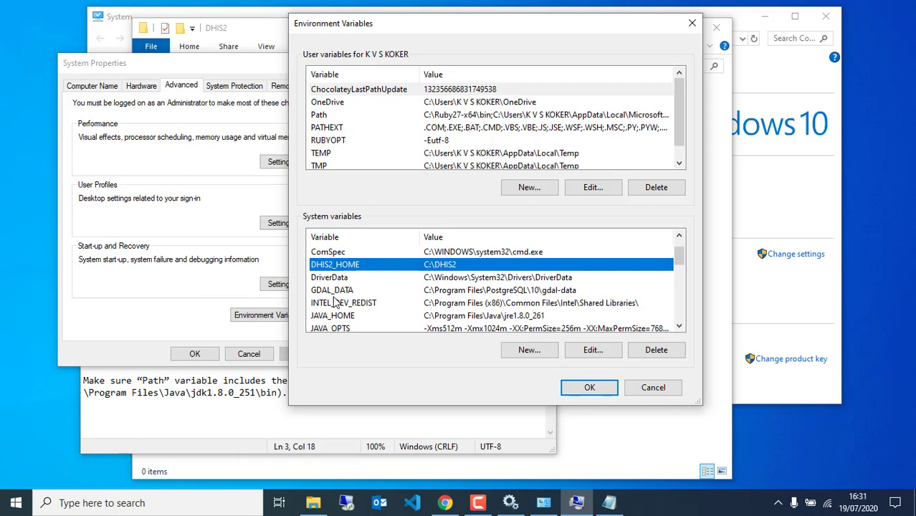
{"action": "left_click", "coordinate": [337, 319]}
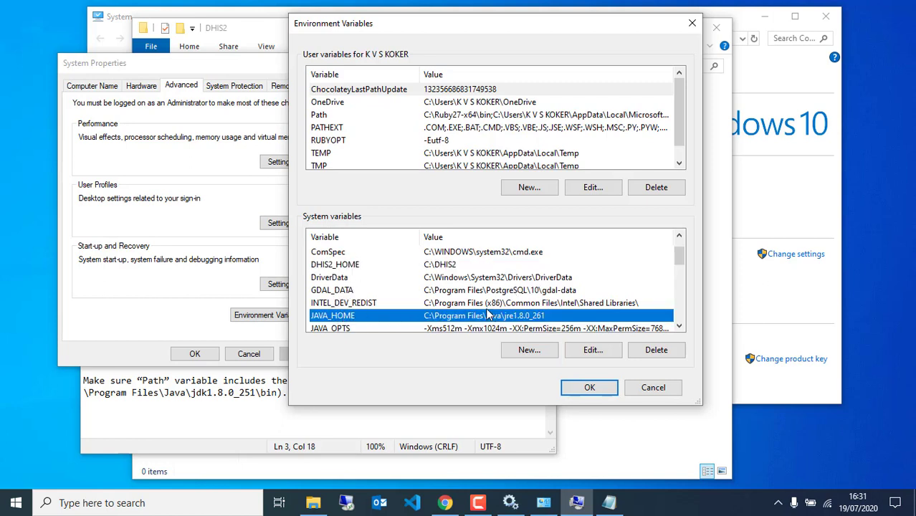
{"action": "scroll", "coordinate": [423, 314], "scroll_direction": "down", "scroll_amount": 2}
{"action": "left_click", "coordinate": [337, 266]}
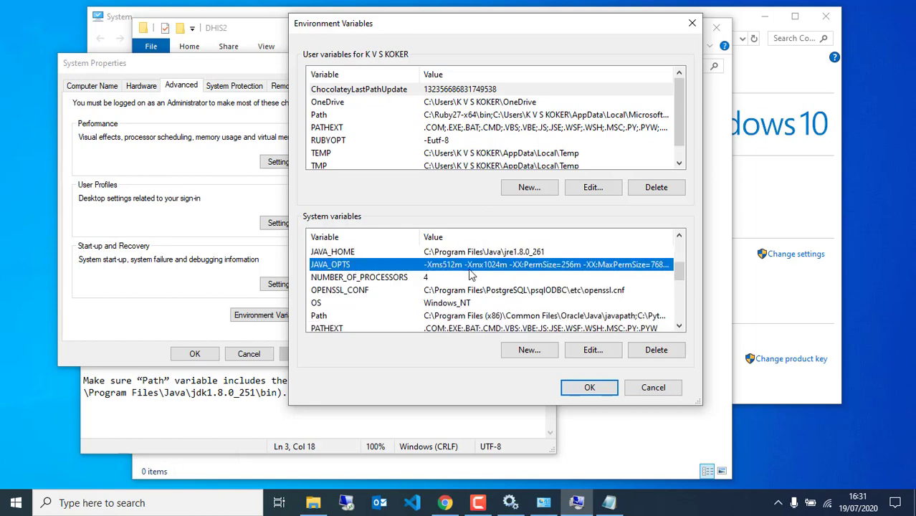
{"action": "scroll", "coordinate": [401, 287], "scroll_direction": "down", "scroll_amount": 2}
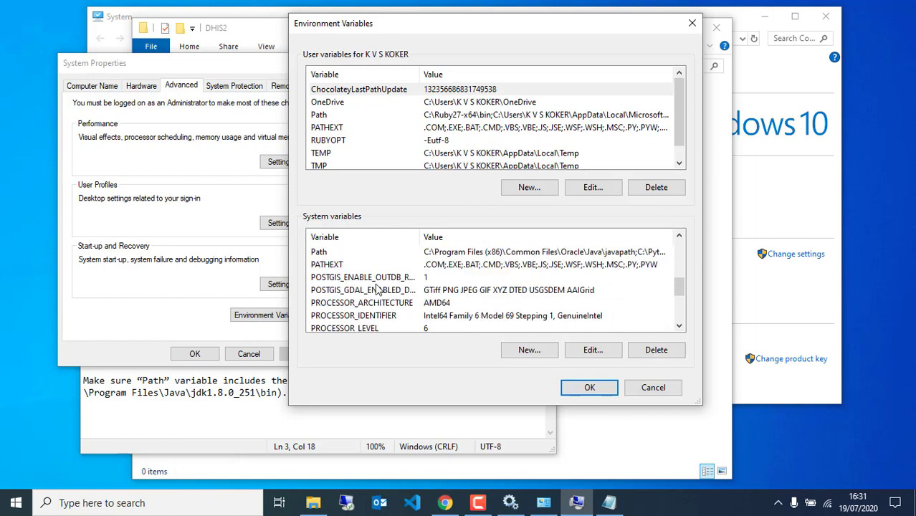
{"action": "left_click", "coordinate": [329, 253]}
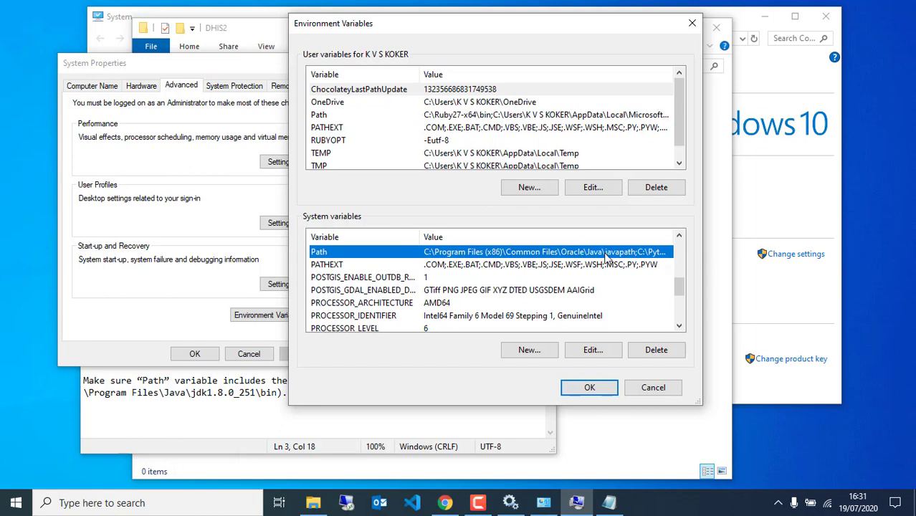
{"action": "left_click", "coordinate": [577, 390]}
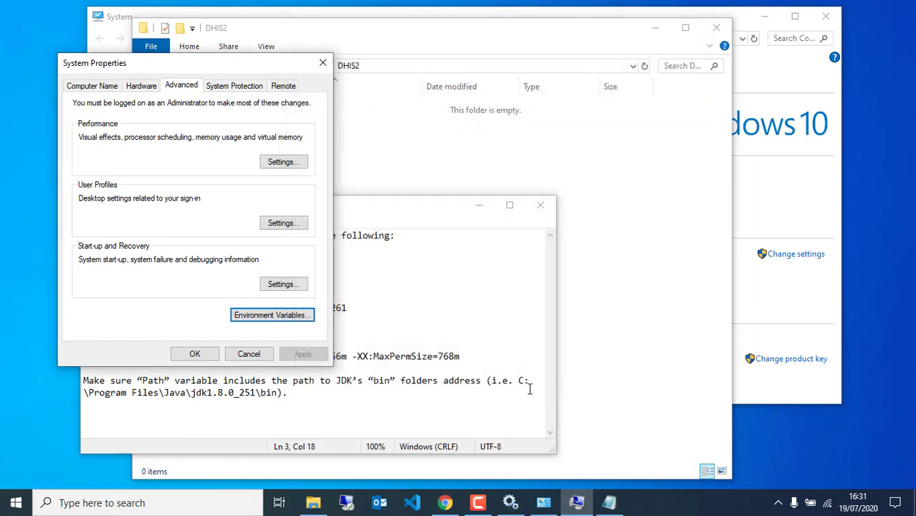
{"action": "left_click", "coordinate": [194, 353]}
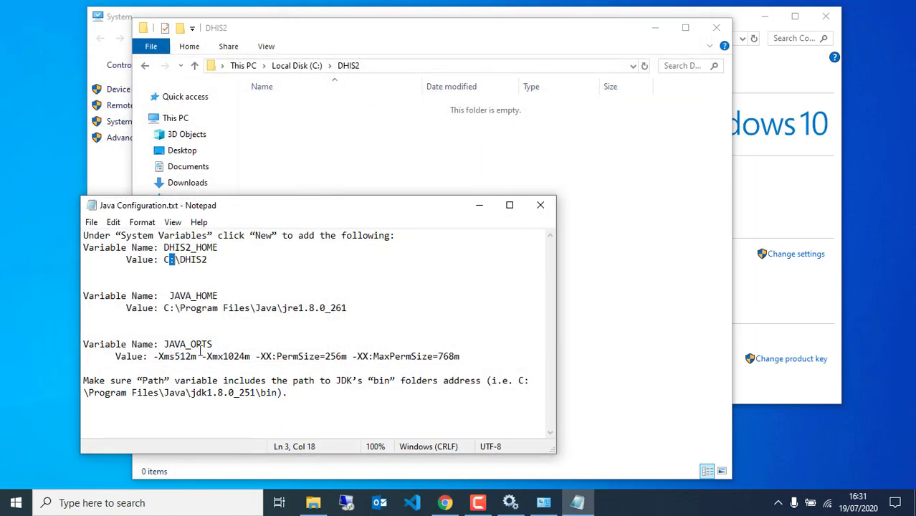
{"action": "left_click", "coordinate": [608, 195]}
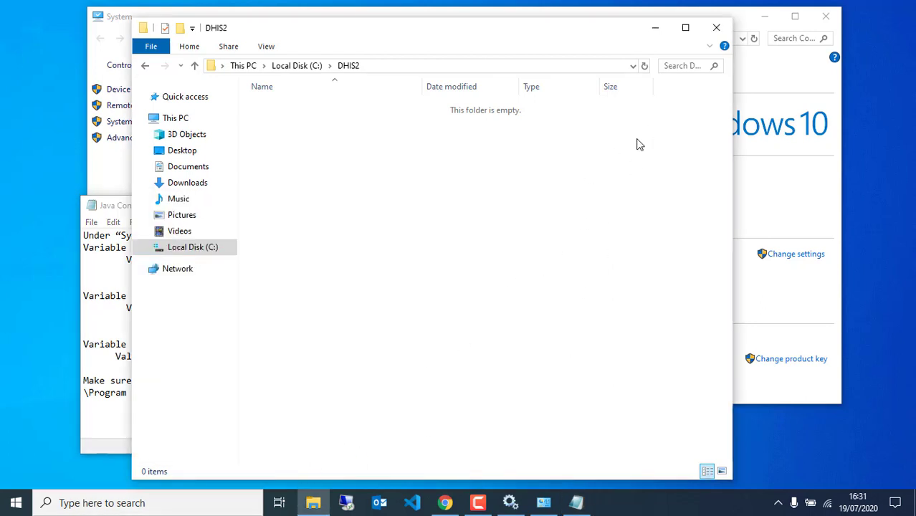
Launch the apache-tomcat installer from Downloads > DHIS2 Installation 2020.
{"action": "left_click", "coordinate": [188, 184]}
{"action": "double_click", "coordinate": [280, 161]}
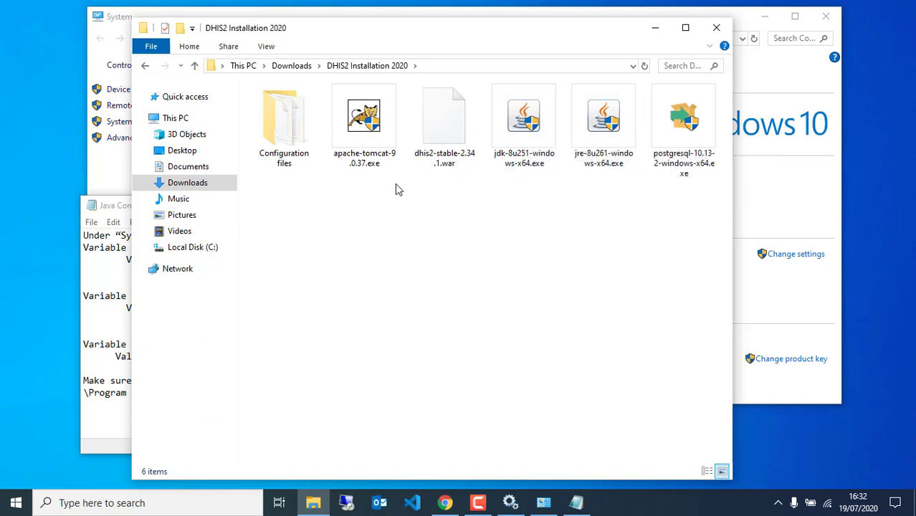
{"action": "double_click", "coordinate": [361, 132]}
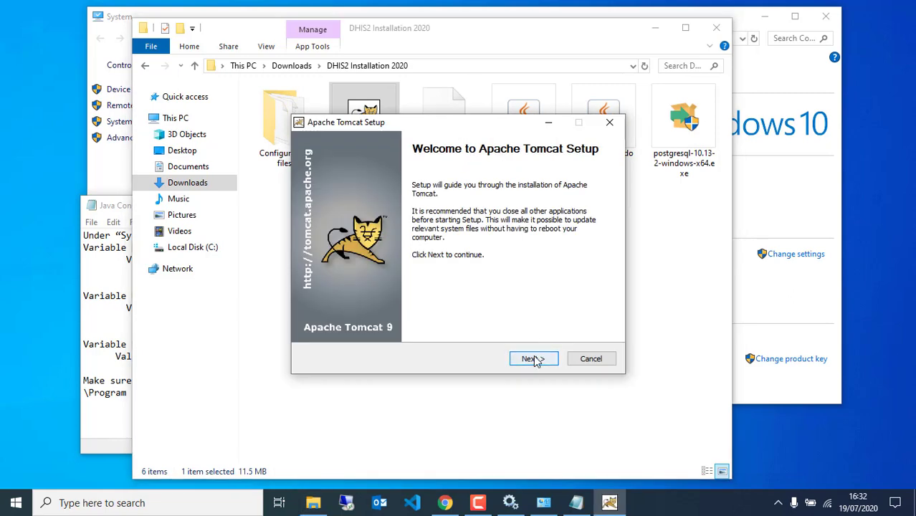
Accept the Tomcat license and add the Host Manager component to the install.
{"action": "left_click", "coordinate": [532, 358]}
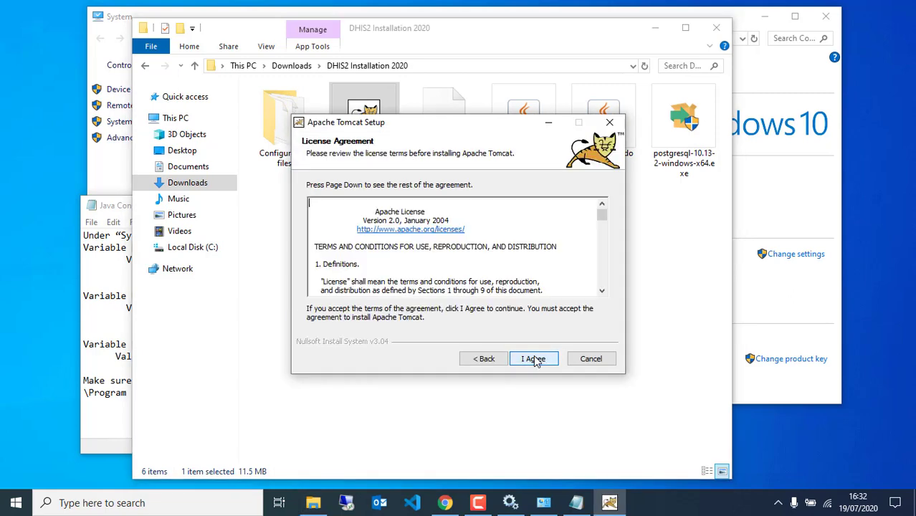
{"action": "left_click", "coordinate": [533, 361]}
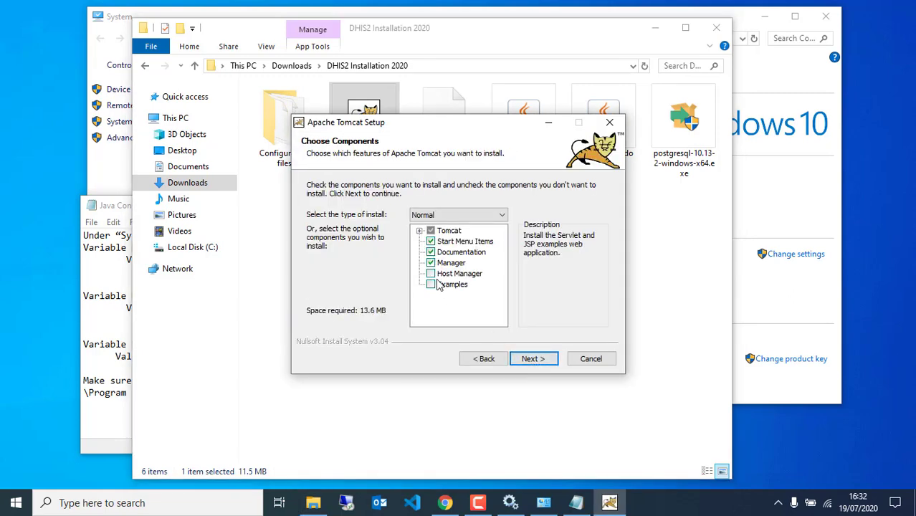
{"action": "left_click", "coordinate": [430, 274]}
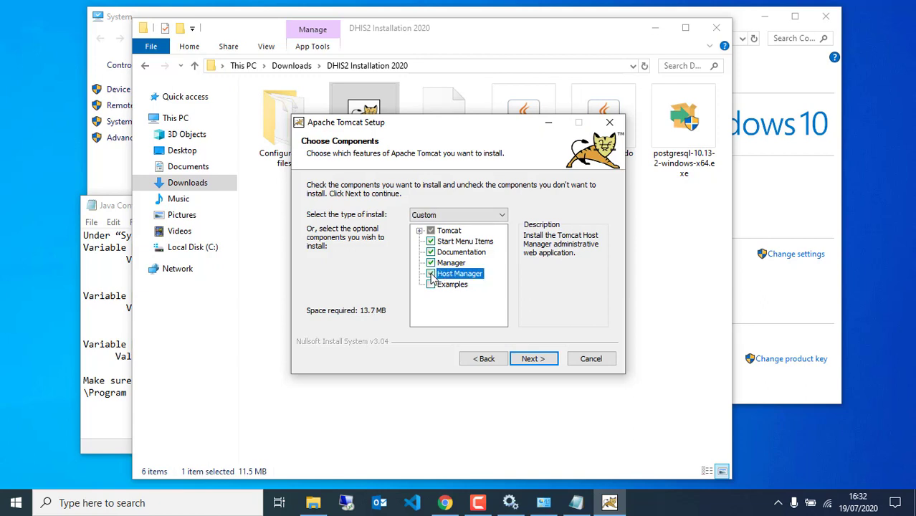
{"action": "left_click", "coordinate": [532, 360]}
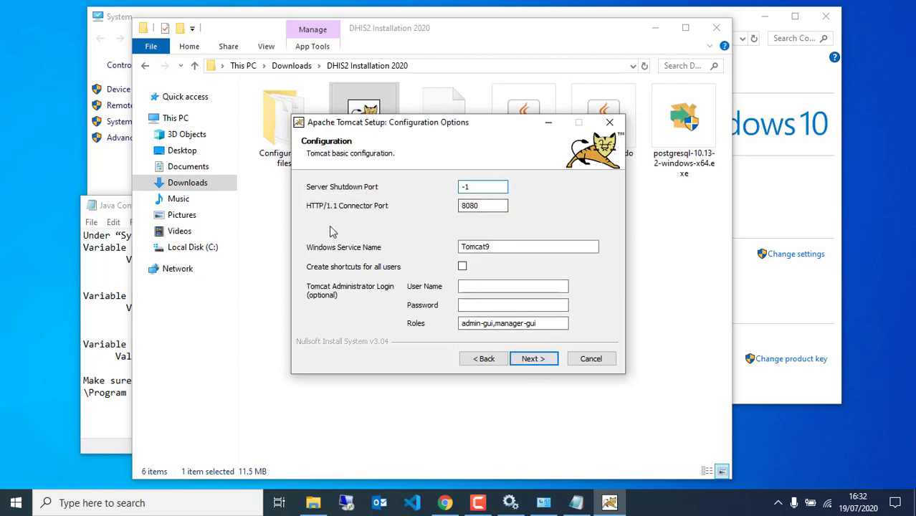
Name the Tomcat service Tomcat9_DHIS2 and set the administrator user name and password.
{"action": "left_click", "coordinate": [505, 247]}
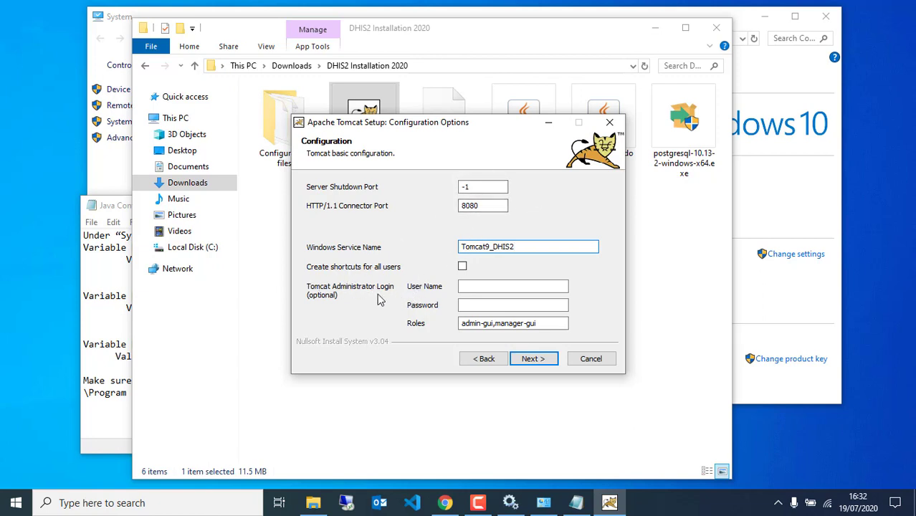
{"action": "left_click", "coordinate": [479, 288]}
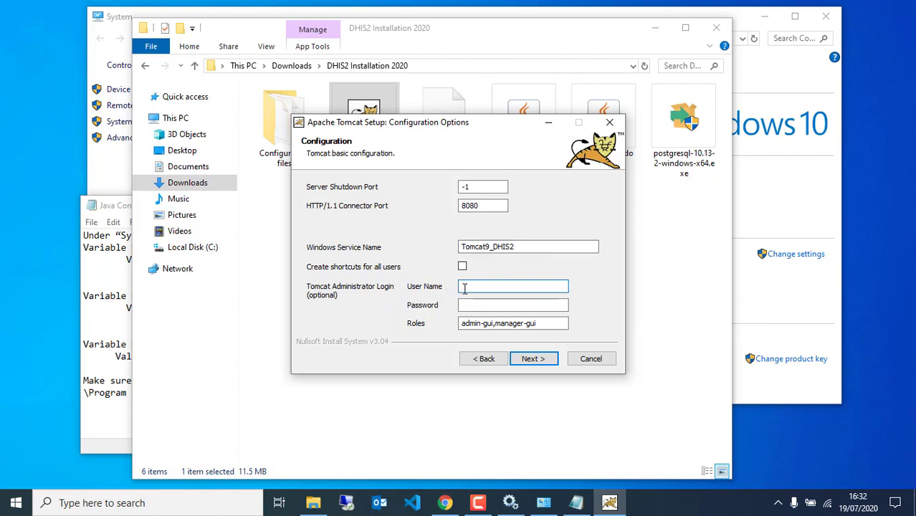
{"action": "key", "text": "Tab"}
{"action": "type", "text": "●●●●●"}
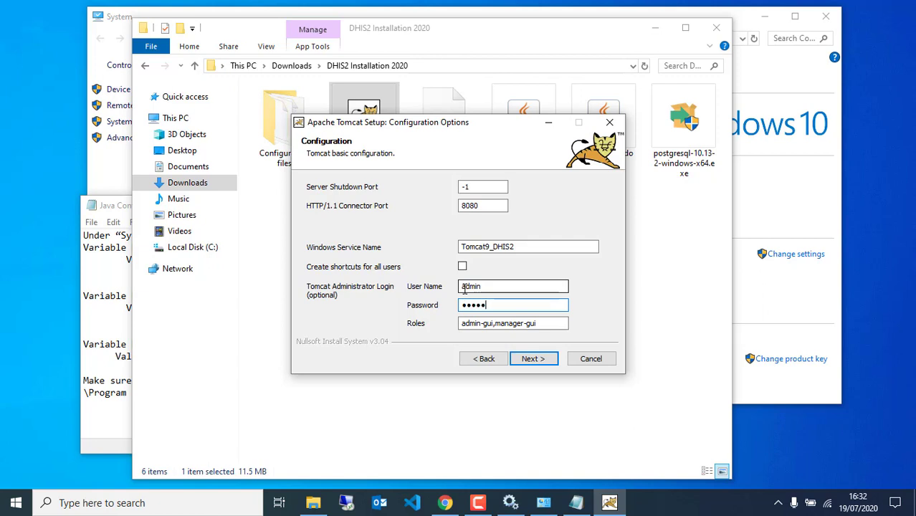
{"action": "left_click", "coordinate": [536, 361]}
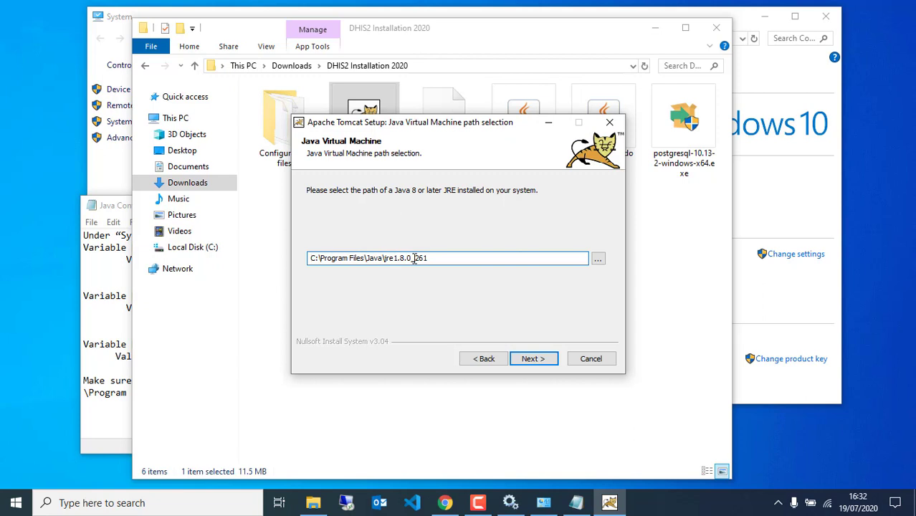
Keep the JRE path, install to the default folder, and finish without running Tomcat or showing the readme.
{"action": "left_click", "coordinate": [529, 359]}
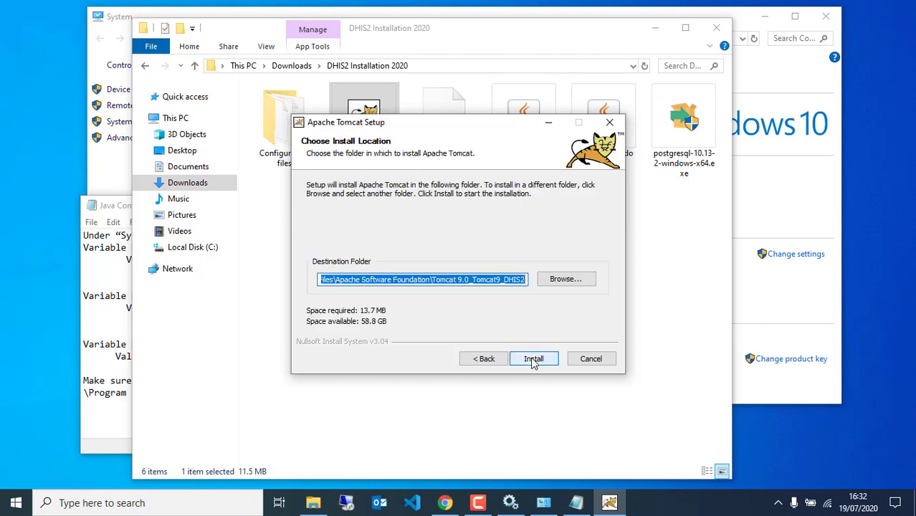
{"action": "left_click", "coordinate": [533, 359]}
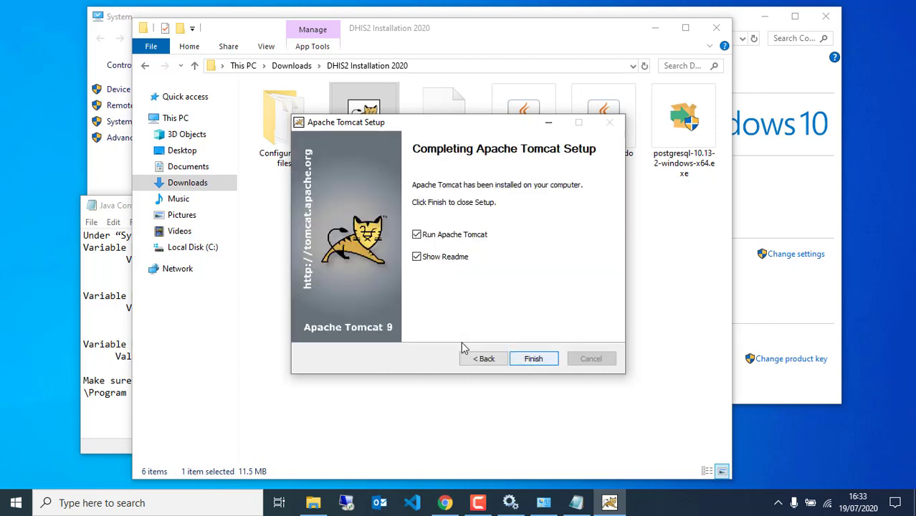
{"action": "left_click", "coordinate": [418, 237]}
{"action": "left_click", "coordinate": [419, 258]}
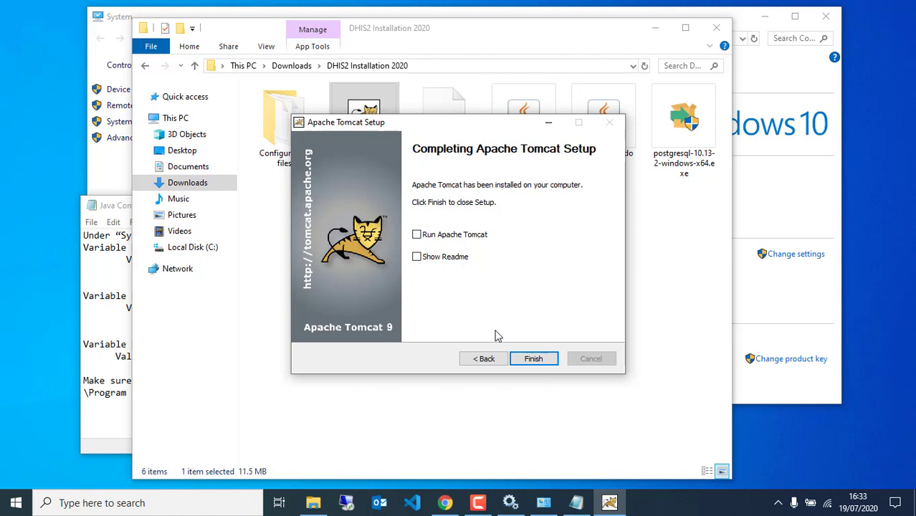
{"action": "left_click", "coordinate": [521, 362]}
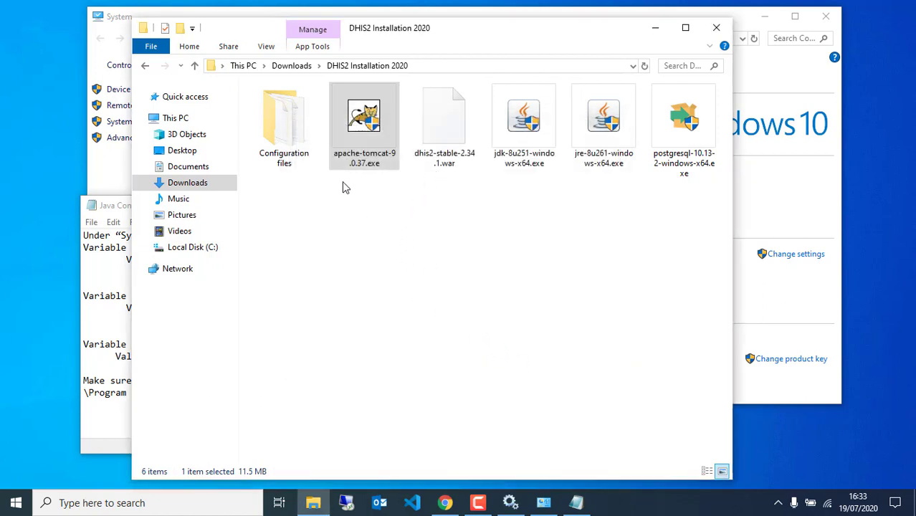
Open the Configuration files folder, briefly open it in Visual Studio Code, then close it.
{"action": "double_click", "coordinate": [292, 146]}
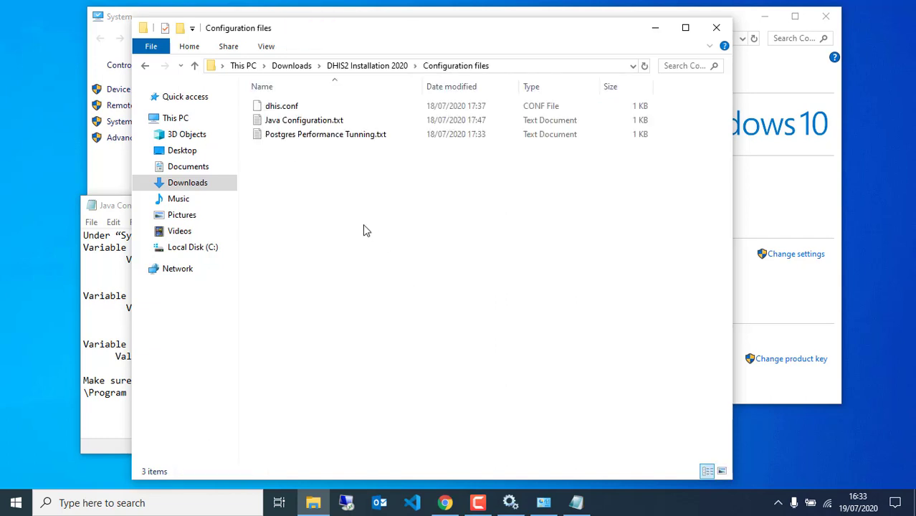
{"action": "left_click", "coordinate": [319, 110]}
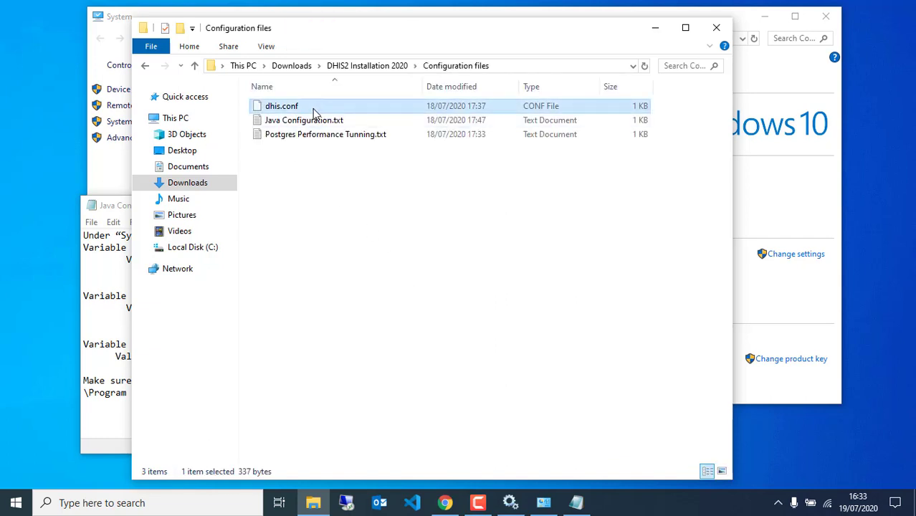
{"action": "left_click", "coordinate": [322, 186]}
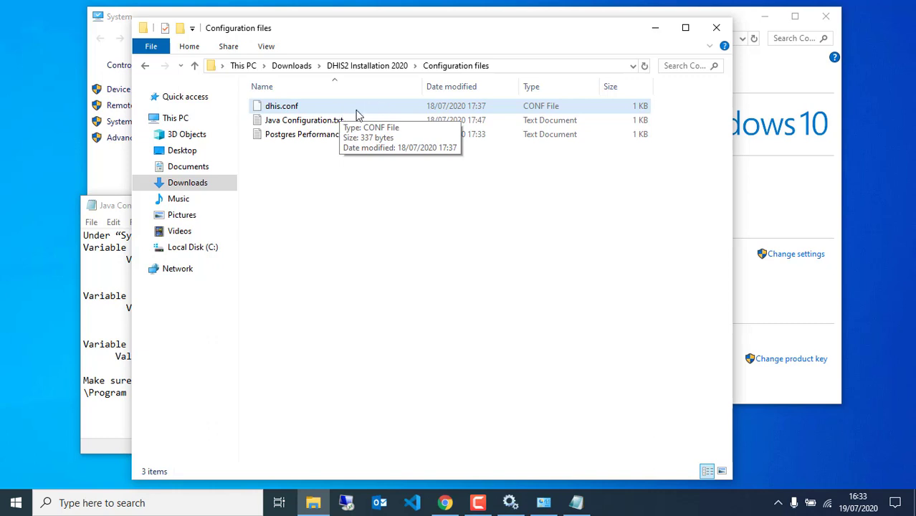
{"action": "right_click", "coordinate": [358, 115]}
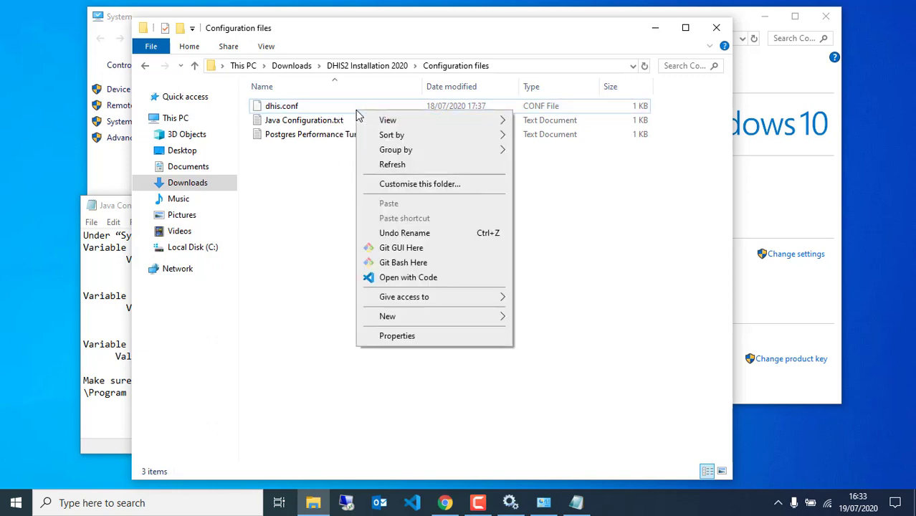
{"action": "left_click", "coordinate": [386, 279]}
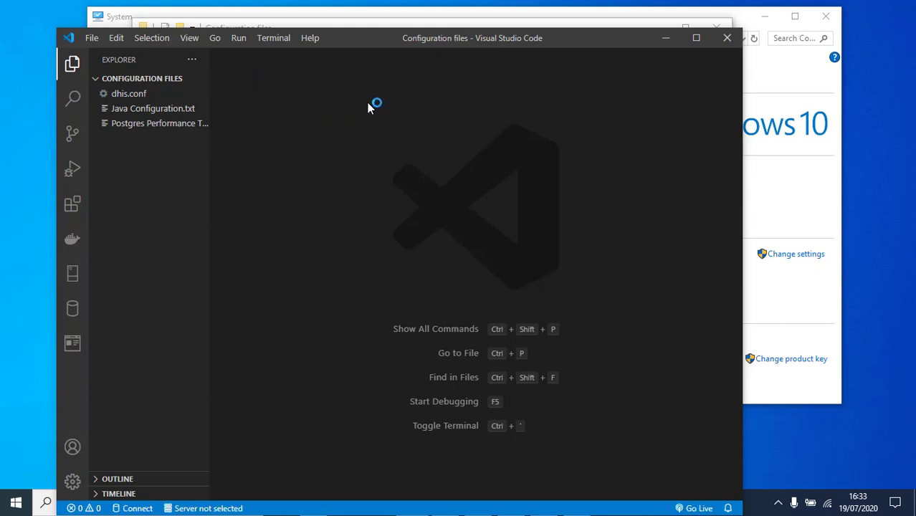
{"action": "left_click_drag", "start_coordinate": [380, 43], "coordinate": [384, 76]}
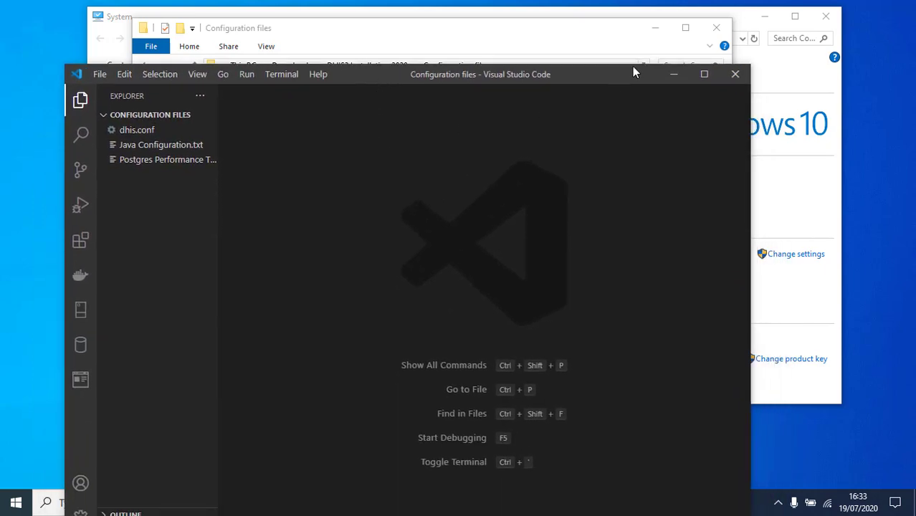
{"action": "left_click", "coordinate": [735, 74]}
Open dhis.conf for editing in Notepad++.
{"action": "left_click", "coordinate": [289, 107]}
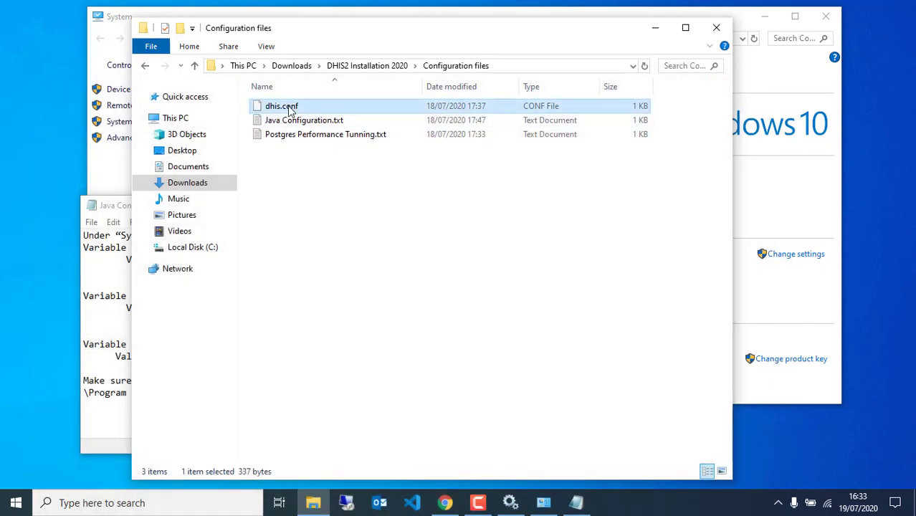
{"action": "right_click", "coordinate": [289, 107]}
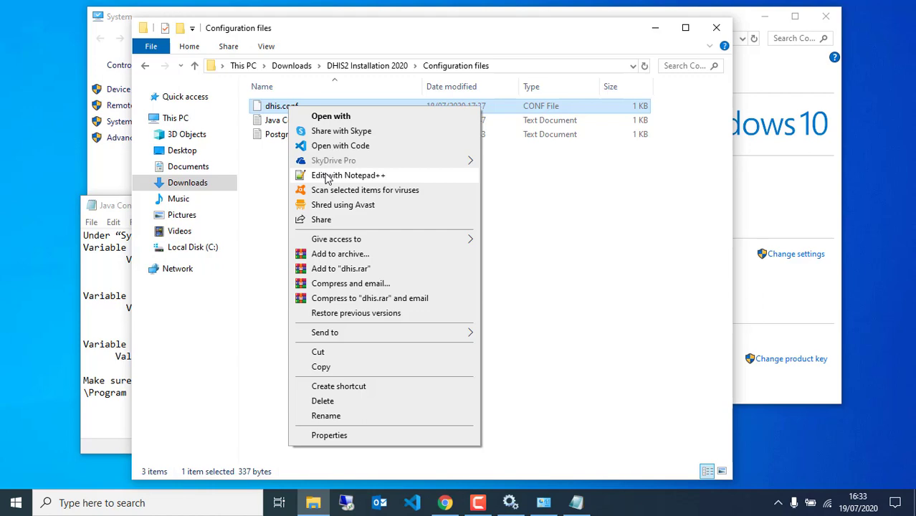
{"action": "left_click", "coordinate": [326, 178]}
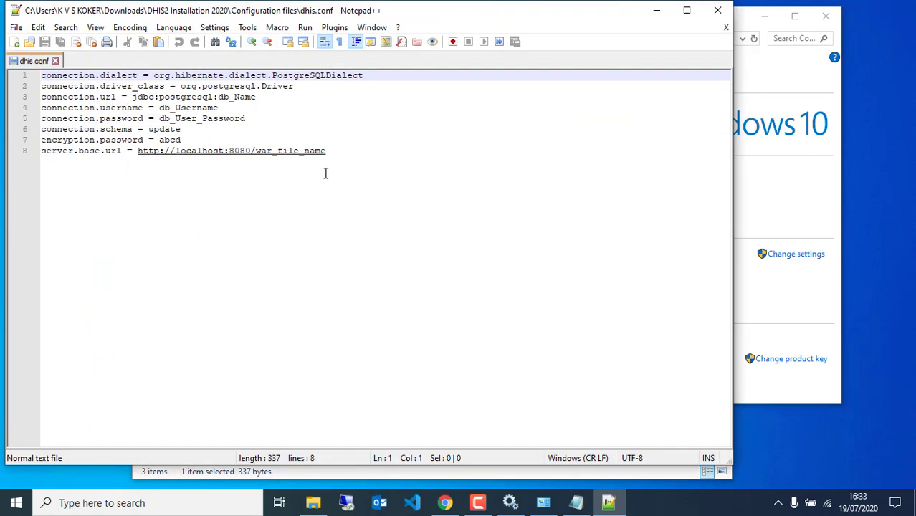
Replace the db_Name placeholder in the connection URL with dhis2db.
{"action": "left_click_drag", "start_coordinate": [289, 4], "coordinate": [345, 93]}
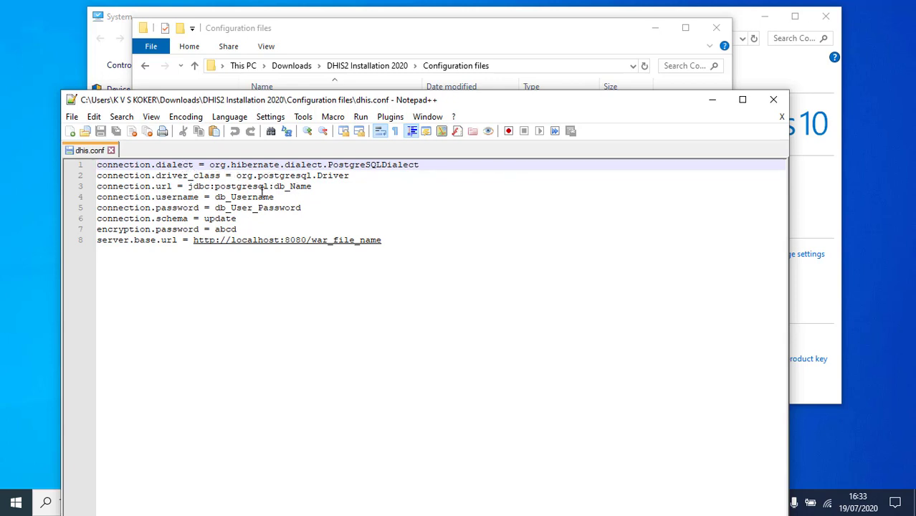
{"action": "left_click_drag", "start_coordinate": [276, 187], "coordinate": [325, 191]}
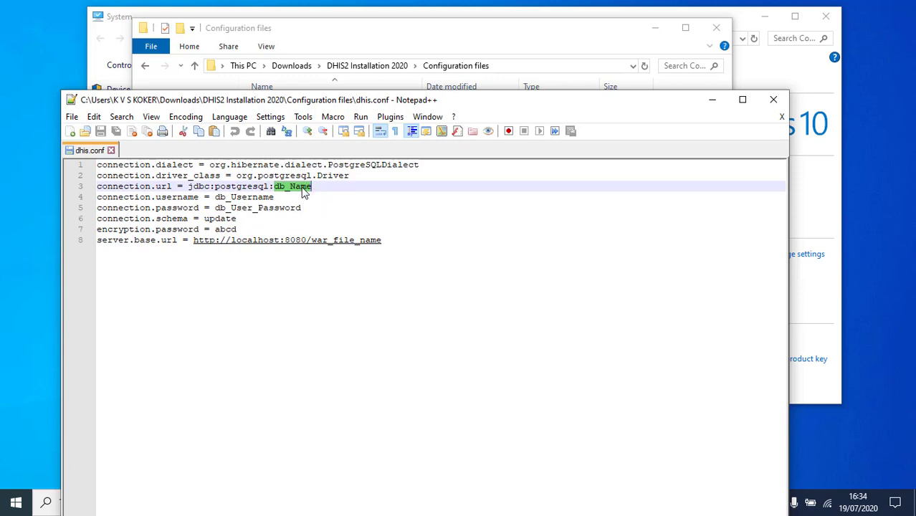
{"action": "type", "text": "db"}
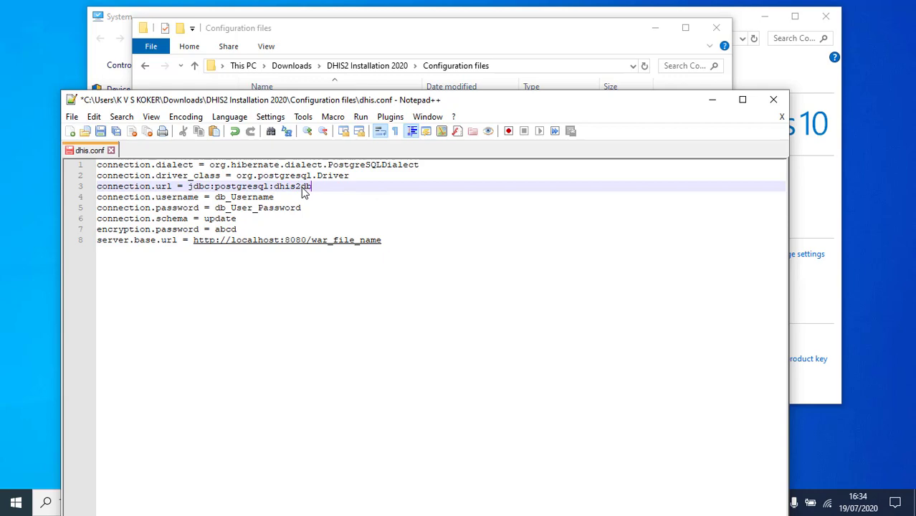
{"action": "left_click_drag", "start_coordinate": [601, 102], "coordinate": [580, 33]}
Launch pgAdmin 4 from Windows search and switch to its browser tab.
{"action": "left_click", "coordinate": [86, 510]}
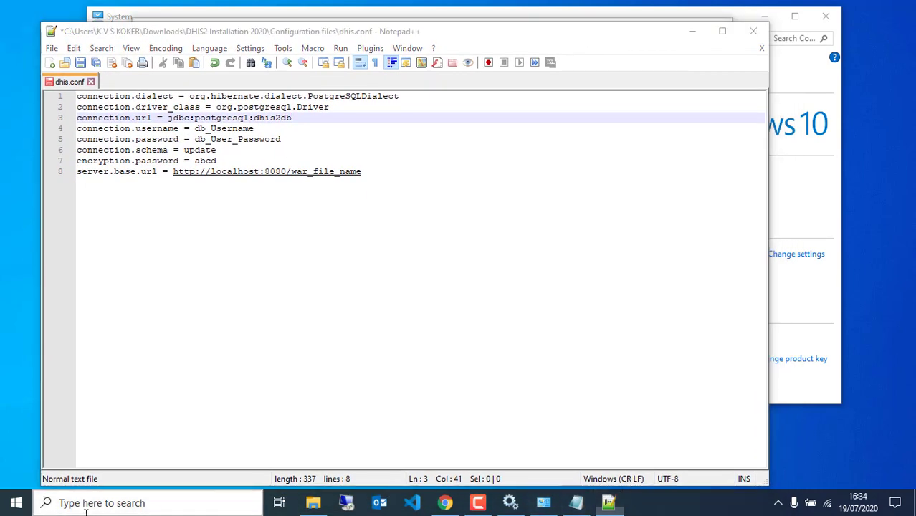
{"action": "type", "text": "pg"}
{"action": "key", "text": "Return"}
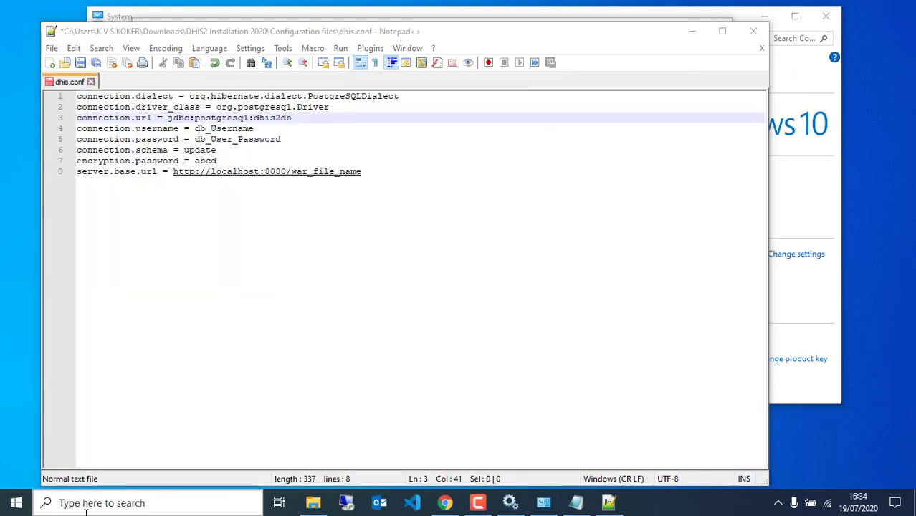
{"action": "left_click", "coordinate": [108, 11]}
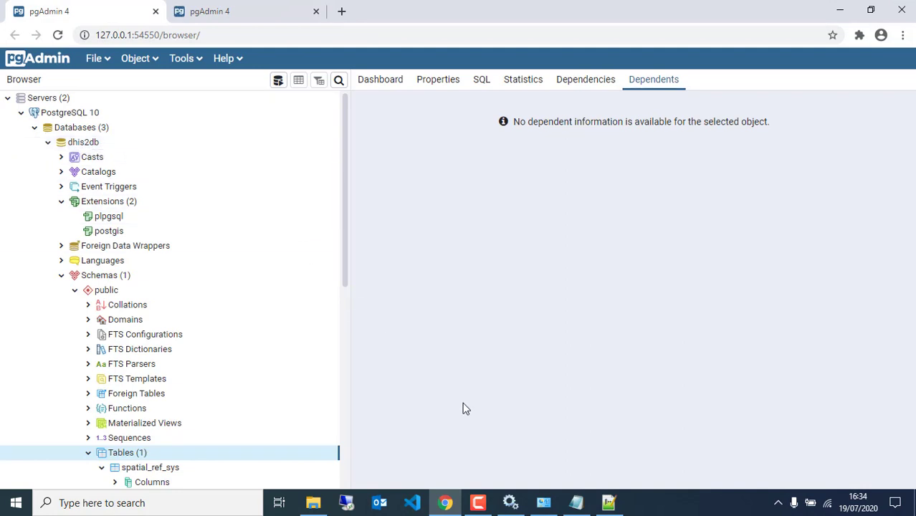
Select the db_Username placeholder and look up the database login role in pgAdmin.
{"action": "left_click", "coordinate": [608, 504]}
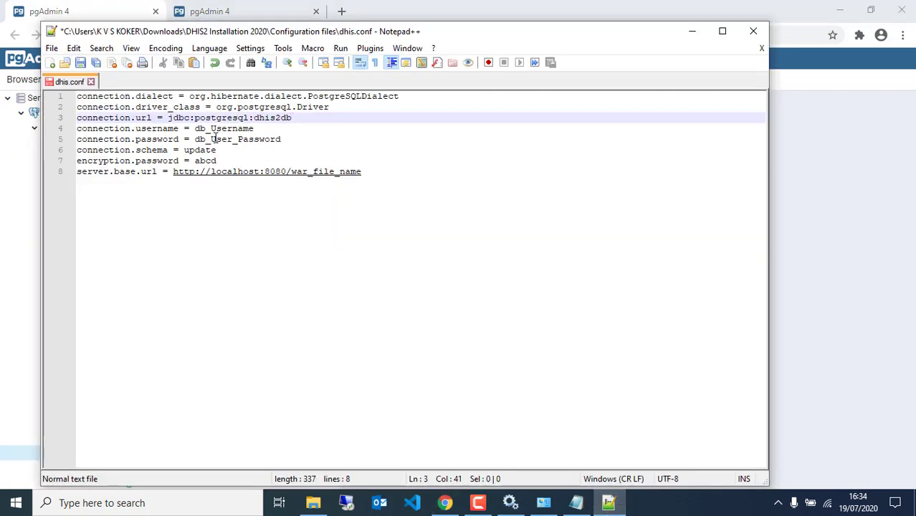
{"action": "left_click_drag", "start_coordinate": [194, 129], "coordinate": [255, 129]}
{"action": "left_click", "coordinate": [102, 5]}
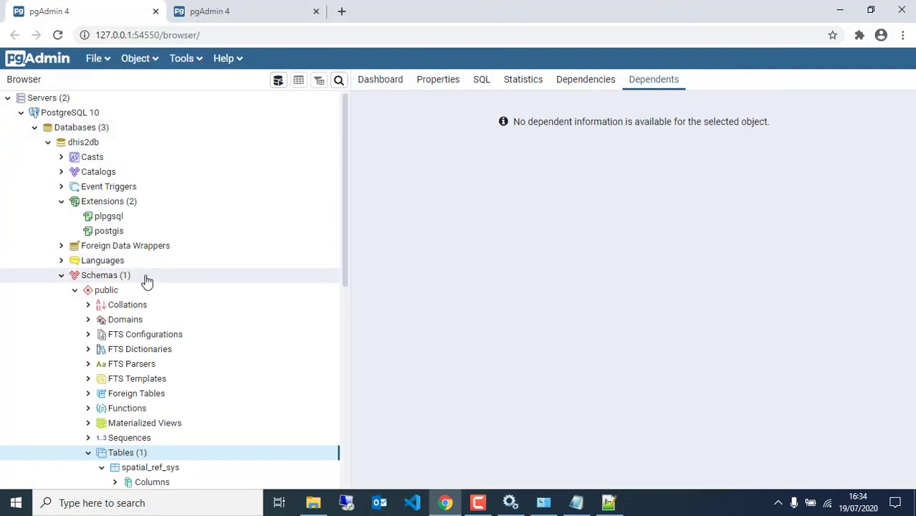
{"action": "scroll", "coordinate": [150, 301], "scroll_direction": "down", "scroll_amount": 3}
{"action": "scroll", "coordinate": [129, 402], "scroll_direction": "down", "scroll_amount": 2}
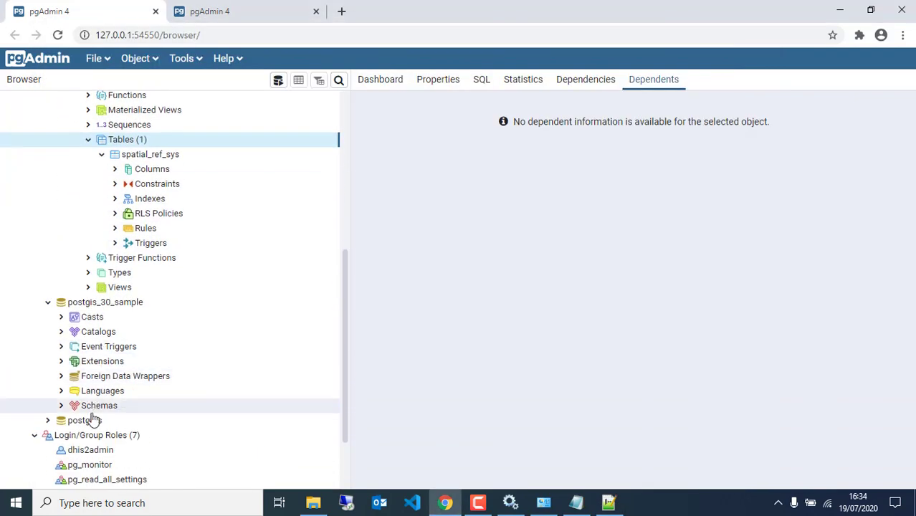
{"action": "scroll", "coordinate": [94, 415], "scroll_direction": "down", "scroll_amount": 1}
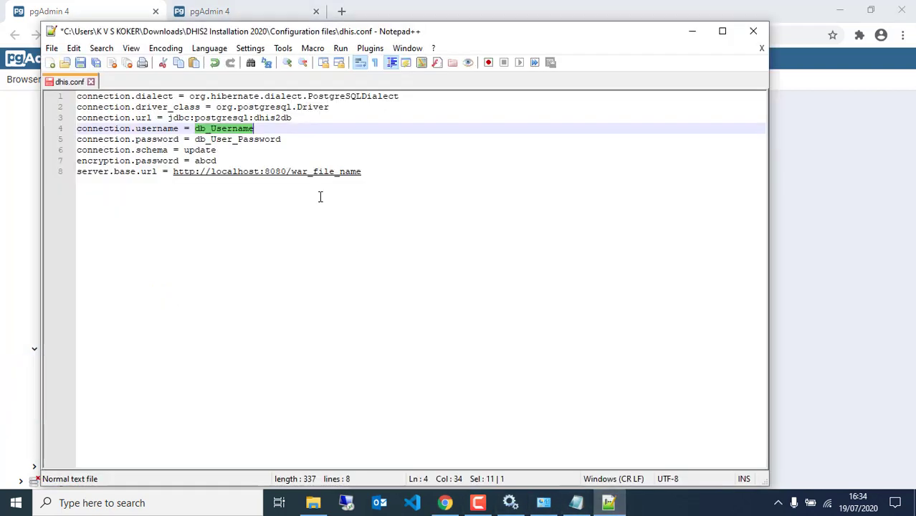
Enter the database user name and password in place of the username and password placeholders.
{"action": "left_click", "coordinate": [608, 503]}
{"action": "type", "text": "dh"}
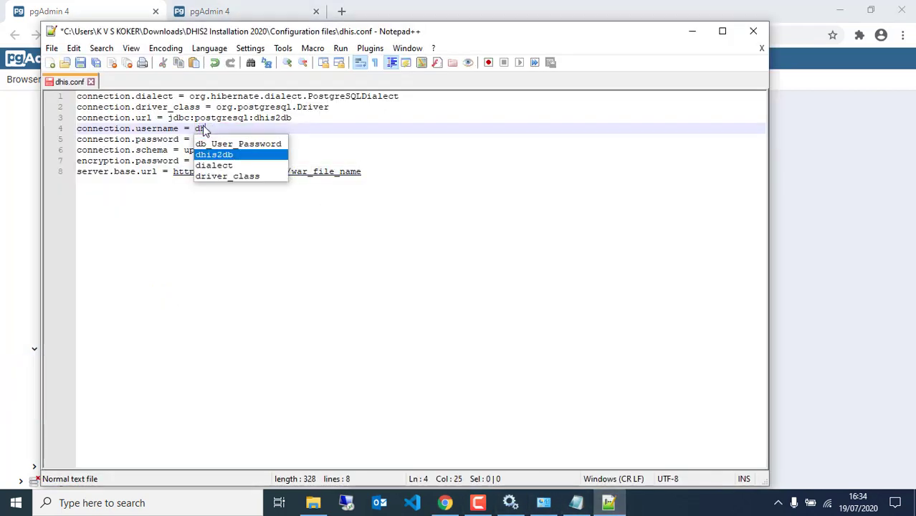
{"action": "type", "text": "is2admin"}
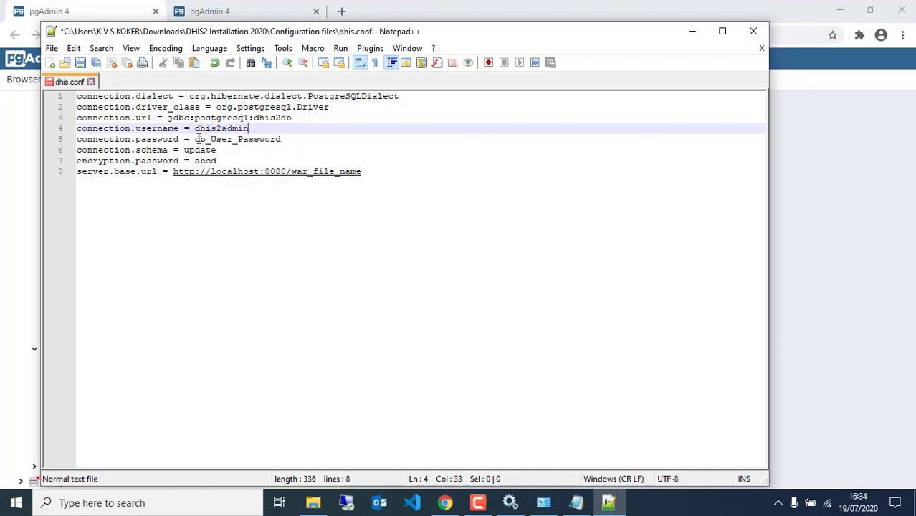
{"action": "left_click_drag", "start_coordinate": [195, 139], "coordinate": [286, 140]}
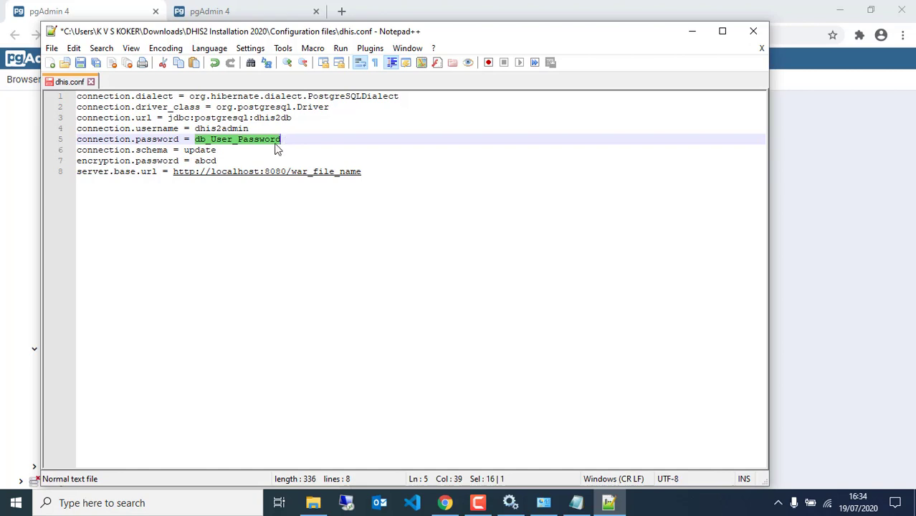
{"action": "type", "text": "12"}
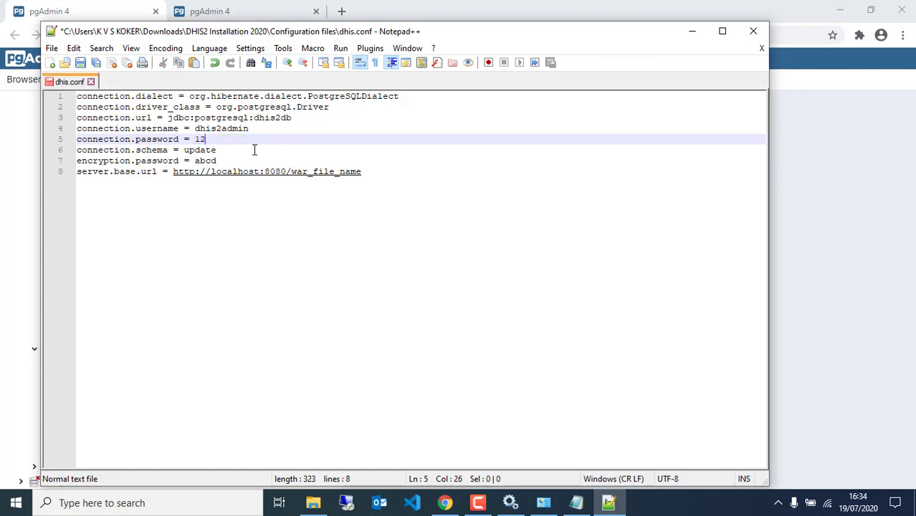
{"action": "type", "text": "345"}
{"action": "left_click_drag", "start_coordinate": [371, 172], "coordinate": [292, 172]}
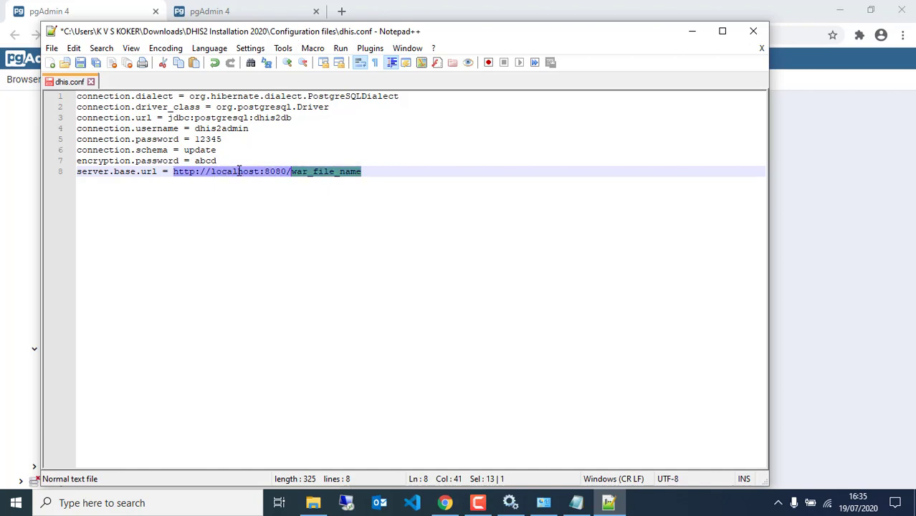
{"action": "left_click", "coordinate": [410, 182]}
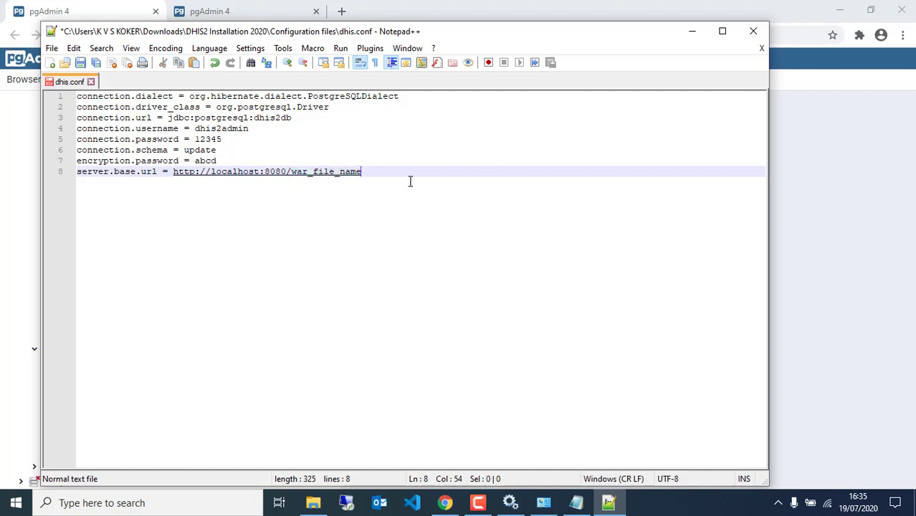
{"action": "key", "text": "Return"}
{"action": "key", "text": "Return"}
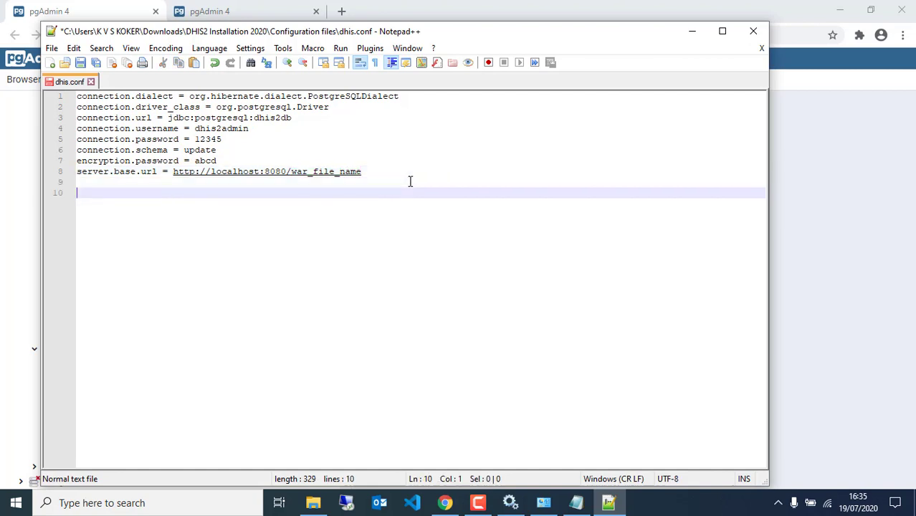
{"action": "type", "text": "e"}
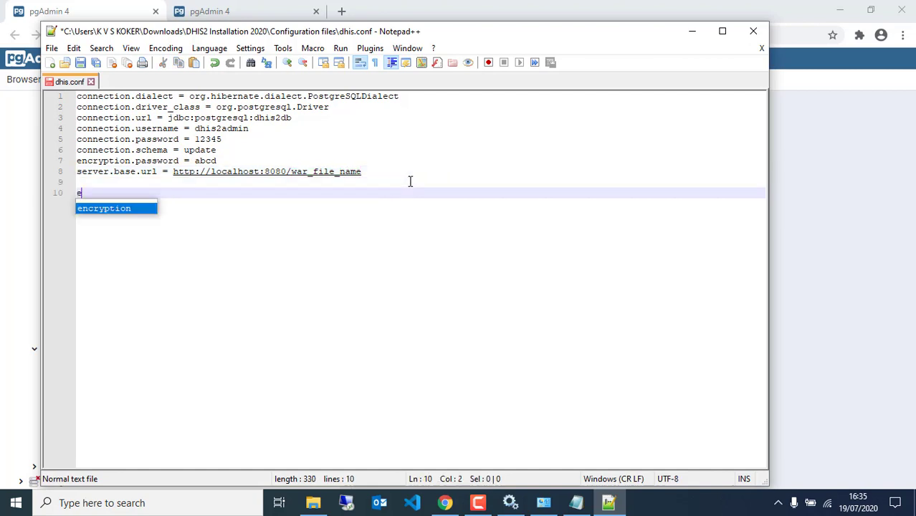
{"action": "type", "text": "xample"}
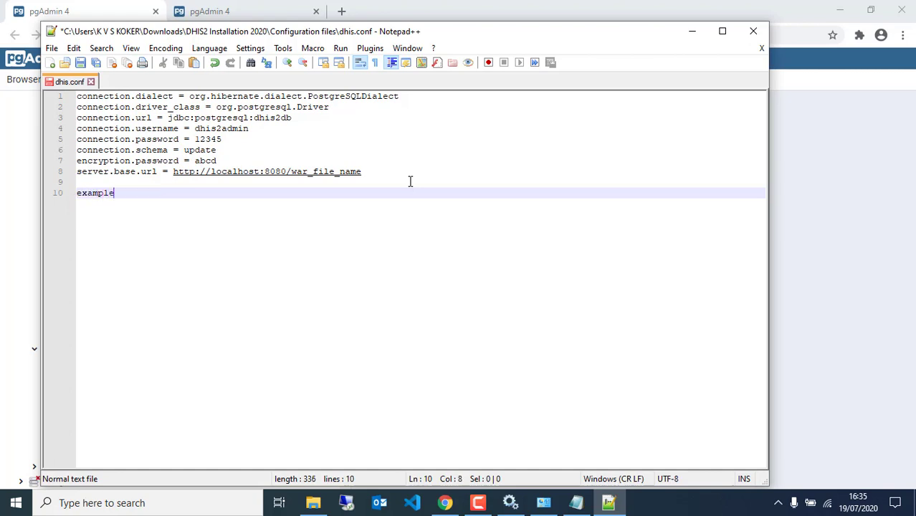
{"action": "type", "text": ".com"}
{"action": "left_click", "coordinate": [79, 195]}
{"action": "type", "text": "h"}
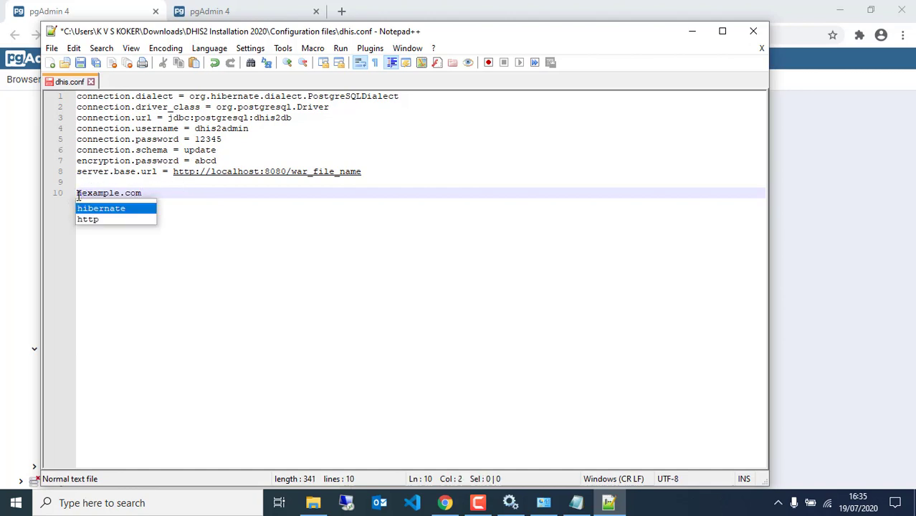
{"action": "type", "text": "ttp:"}
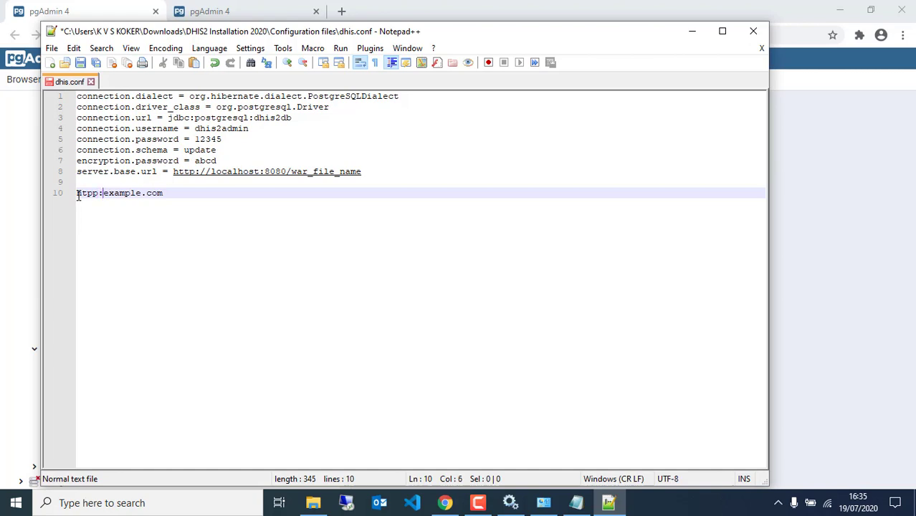
{"action": "type", "text": "//"}
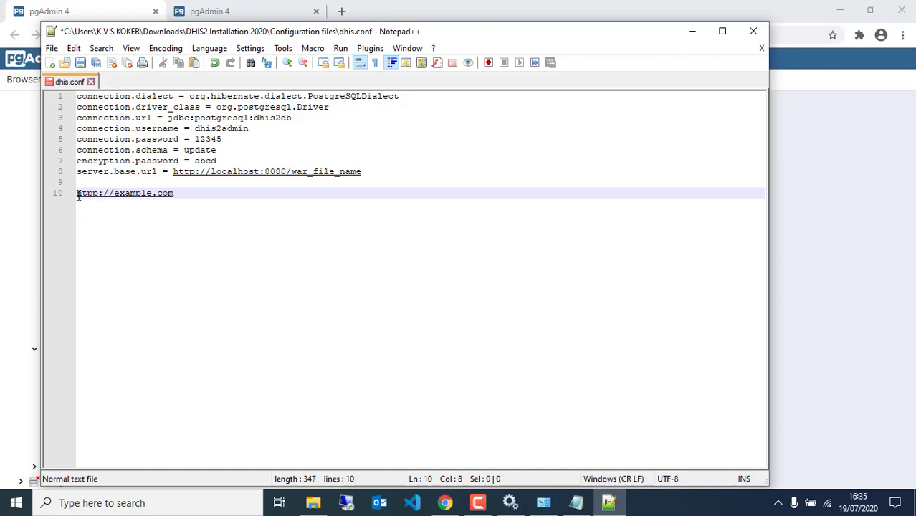
{"action": "left_click", "coordinate": [197, 192]}
{"action": "type", "text": "/"}
{"action": "left_click_drag", "start_coordinate": [196, 193], "coordinate": [61, 196]}
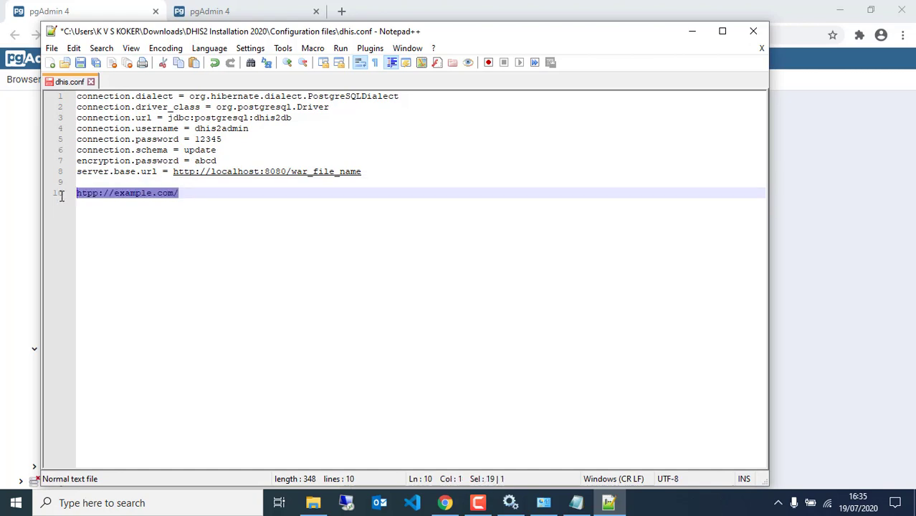
{"action": "key", "text": "Delete"}
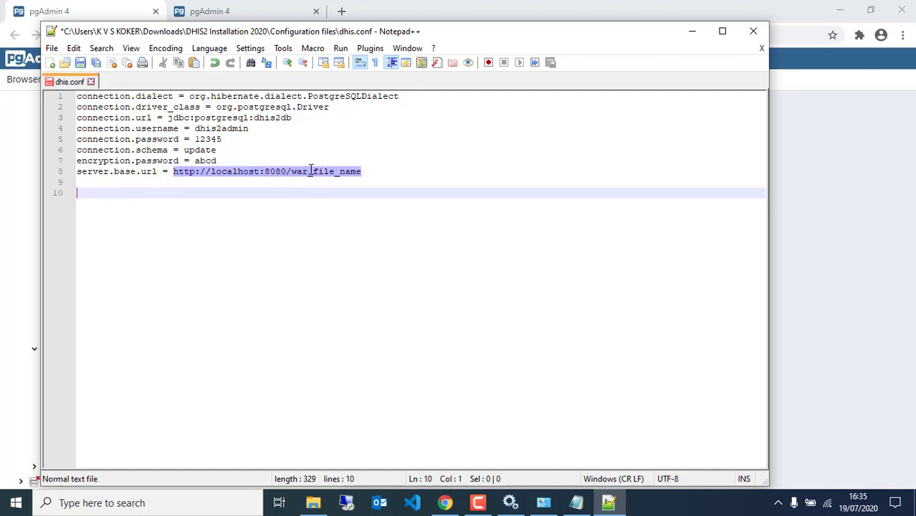
{"action": "left_click_drag", "start_coordinate": [370, 170], "coordinate": [293, 171]}
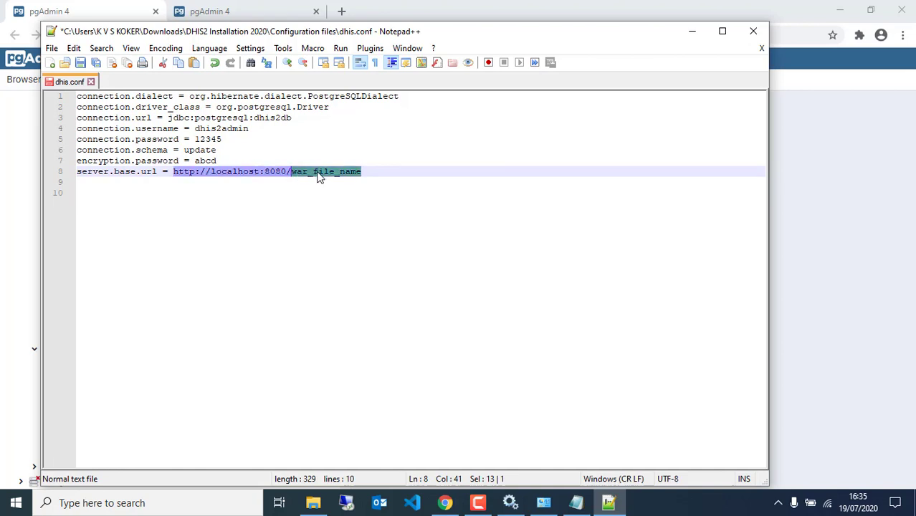
{"action": "type", "text": "d"}
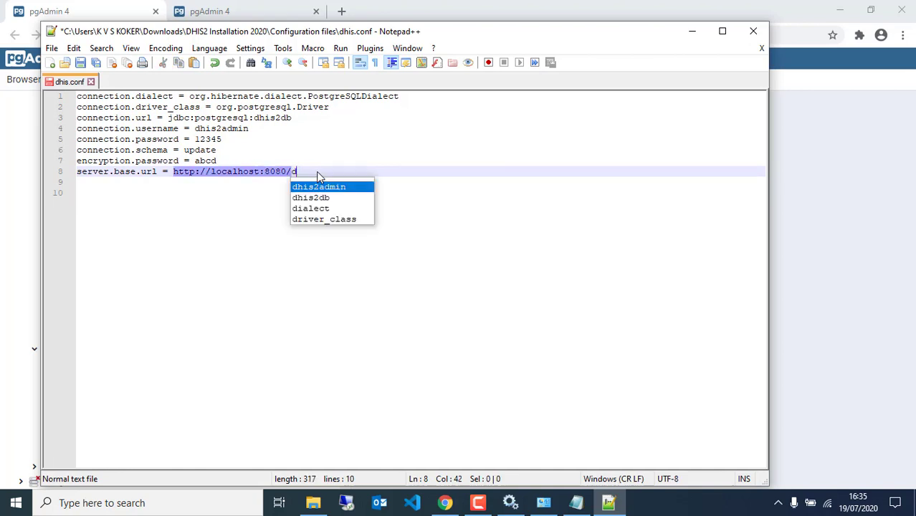
{"action": "type", "text": "his"}
{"action": "type", "text": "you"}
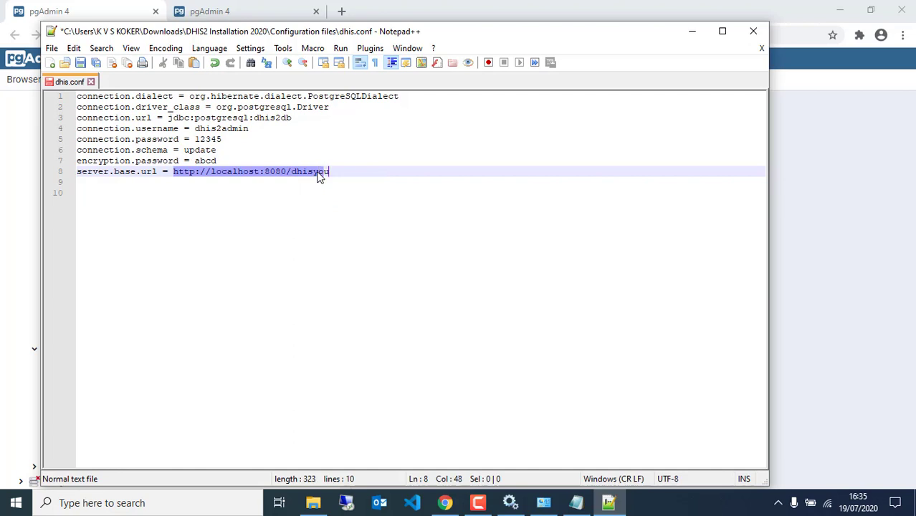
{"action": "type", "text": "tube"}
{"action": "left_click", "coordinate": [312, 218]}
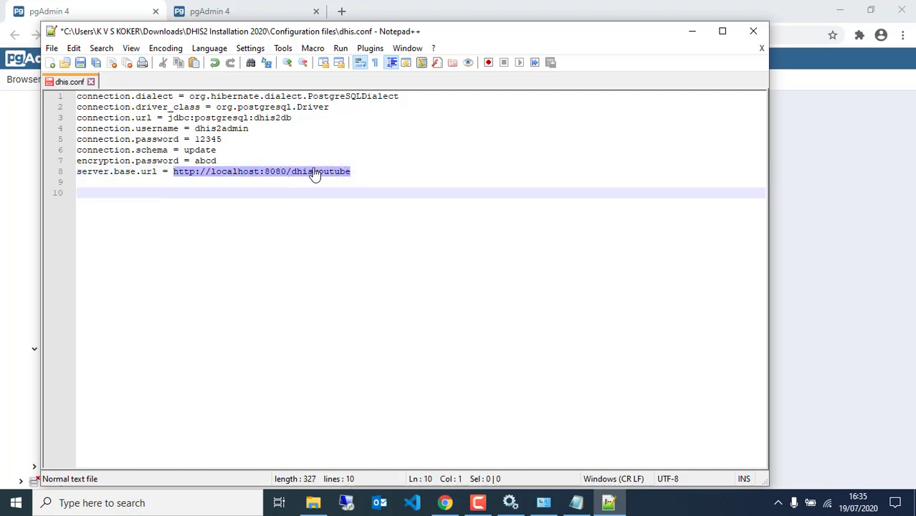
{"action": "left_click_drag", "start_coordinate": [352, 172], "coordinate": [174, 176]}
{"action": "key", "text": "ctrl+c"}
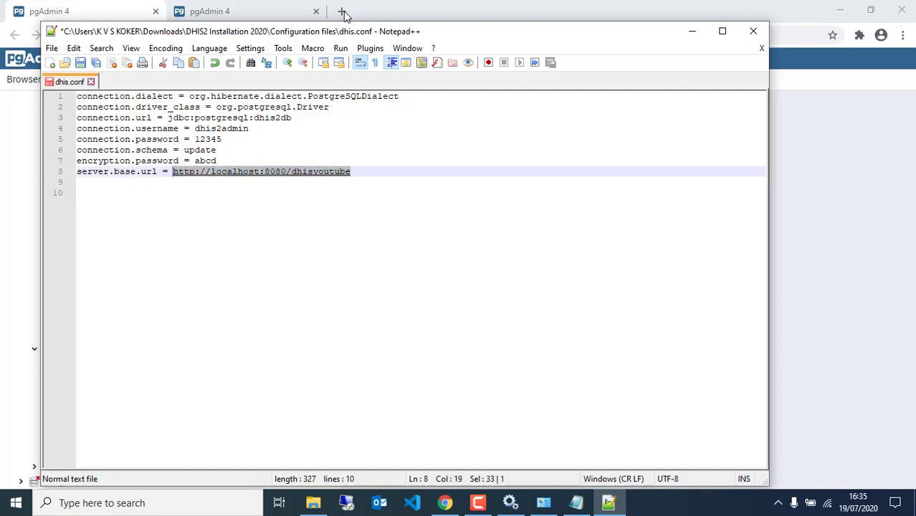
{"action": "left_click", "coordinate": [342, 10]}
{"action": "key", "text": "ctrl+v"}
{"action": "key", "text": "Return"}
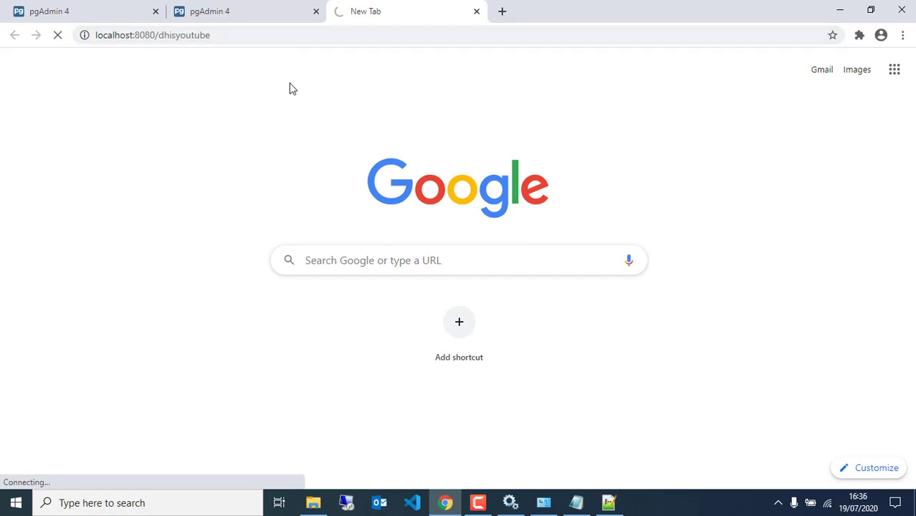
{"action": "left_click", "coordinate": [609, 502]}
{"action": "left_click", "coordinate": [362, 164]}
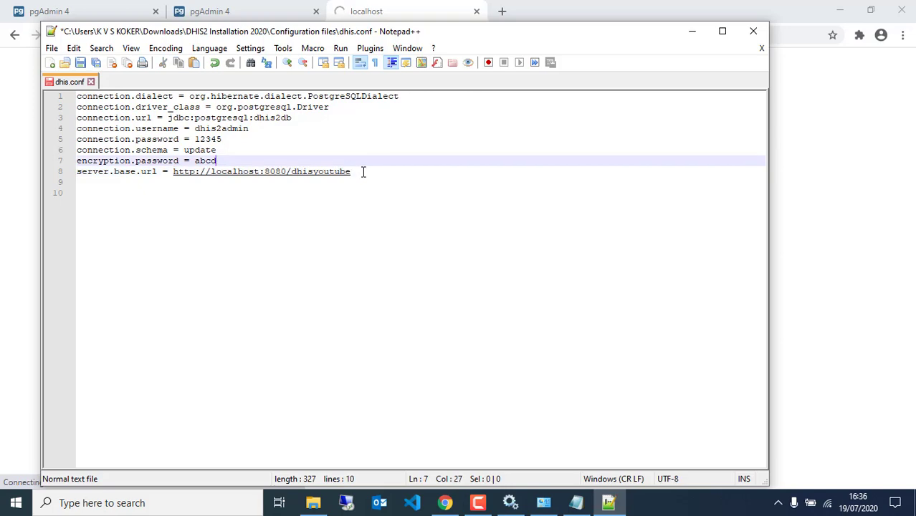
{"action": "key", "text": "ctrl+s"}
Close the localhost test tab and exit Notepad++.
{"action": "left_click", "coordinate": [476, 11]}
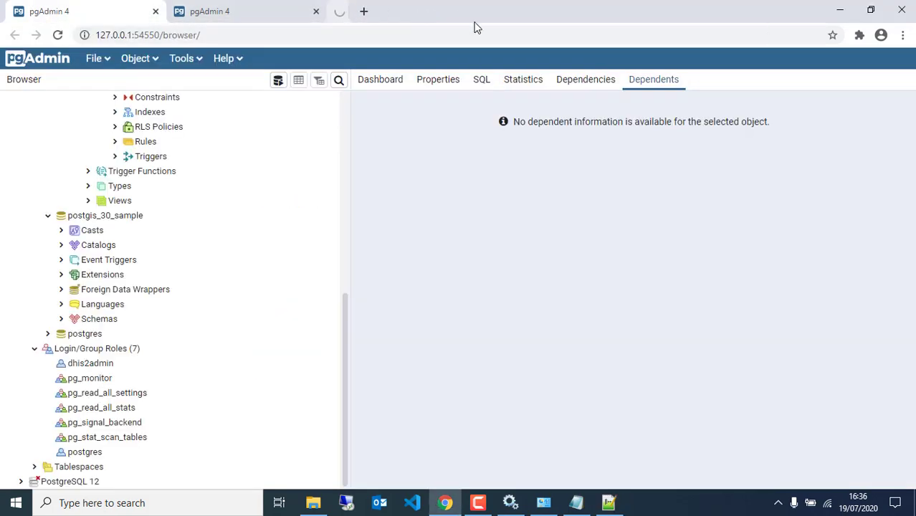
{"action": "left_click", "coordinate": [608, 503]}
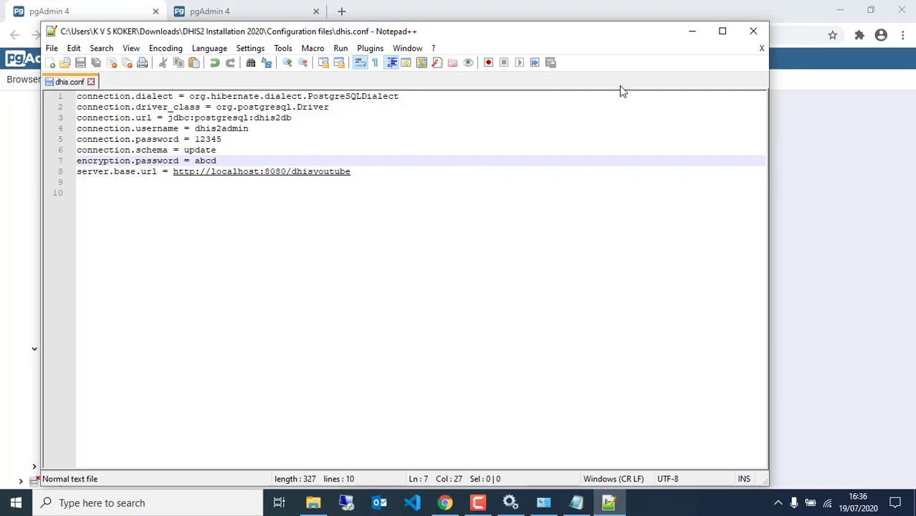
{"action": "left_click", "coordinate": [753, 31]}
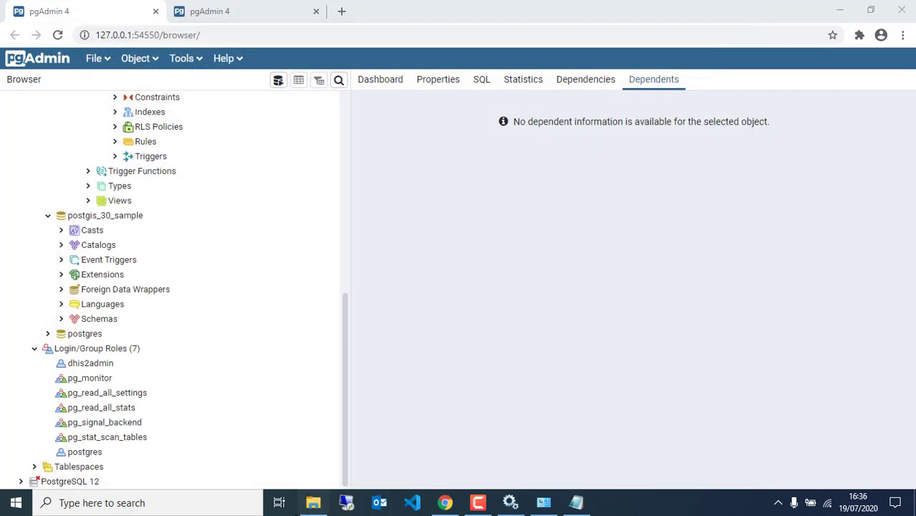
Copy dhis.conf from the Configuration files folder and paste it into C:\DHIS2.
{"action": "left_click", "coordinate": [313, 502]}
{"action": "left_click", "coordinate": [333, 275]}
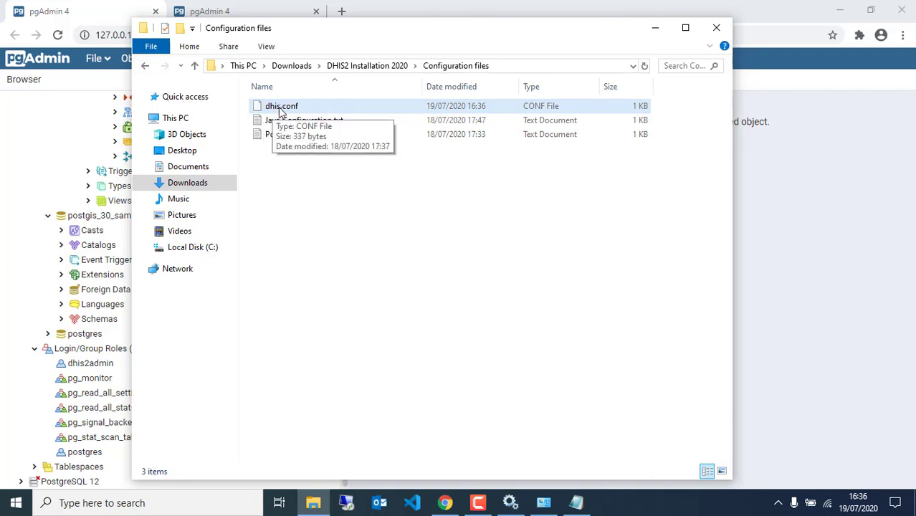
{"action": "left_click", "coordinate": [304, 109]}
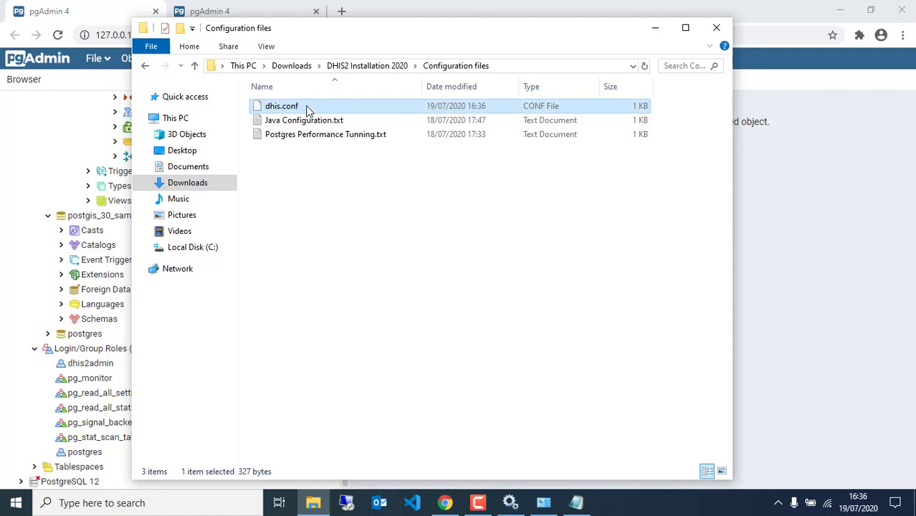
{"action": "right_click", "coordinate": [306, 109]}
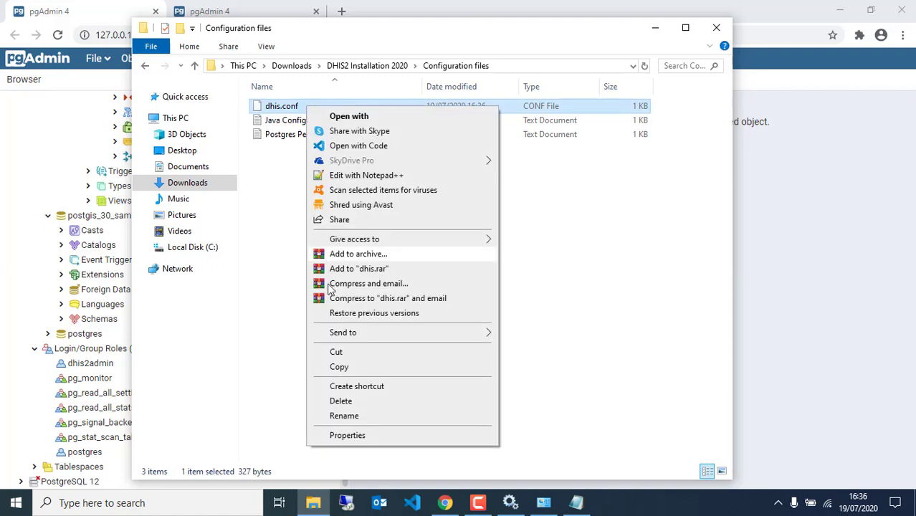
{"action": "left_click", "coordinate": [337, 367]}
{"action": "left_click", "coordinate": [209, 246]}
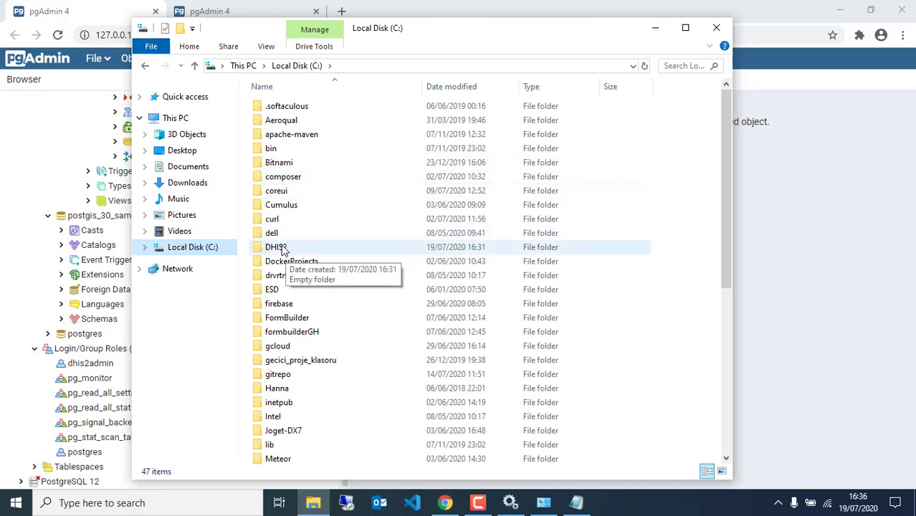
{"action": "double_click", "coordinate": [273, 248]}
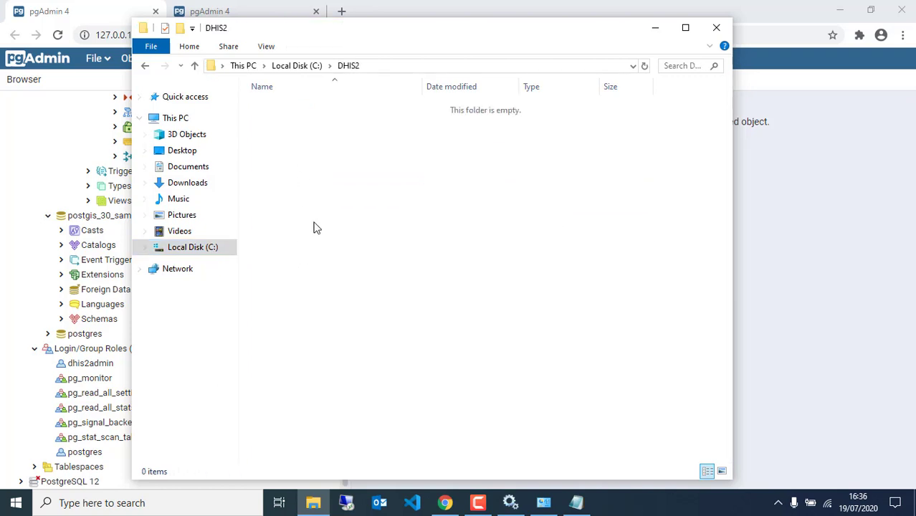
{"action": "right_click", "coordinate": [335, 189]}
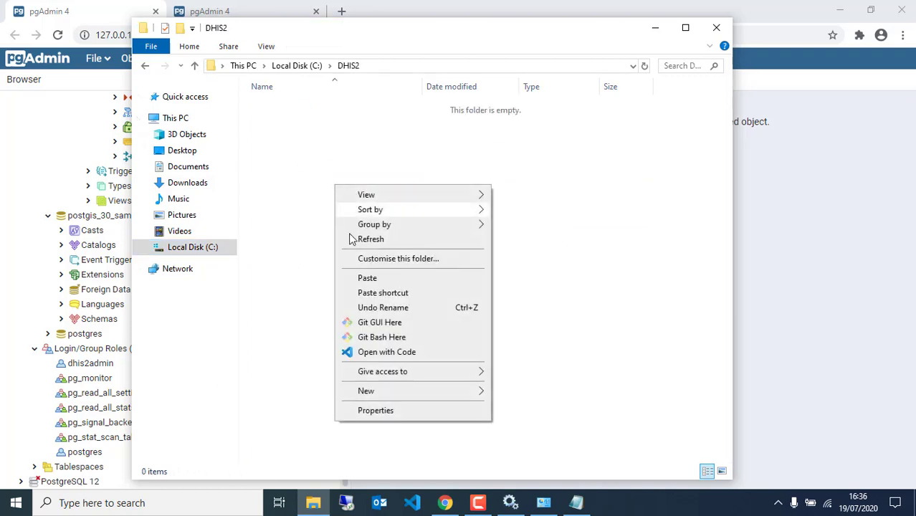
{"action": "left_click", "coordinate": [362, 279]}
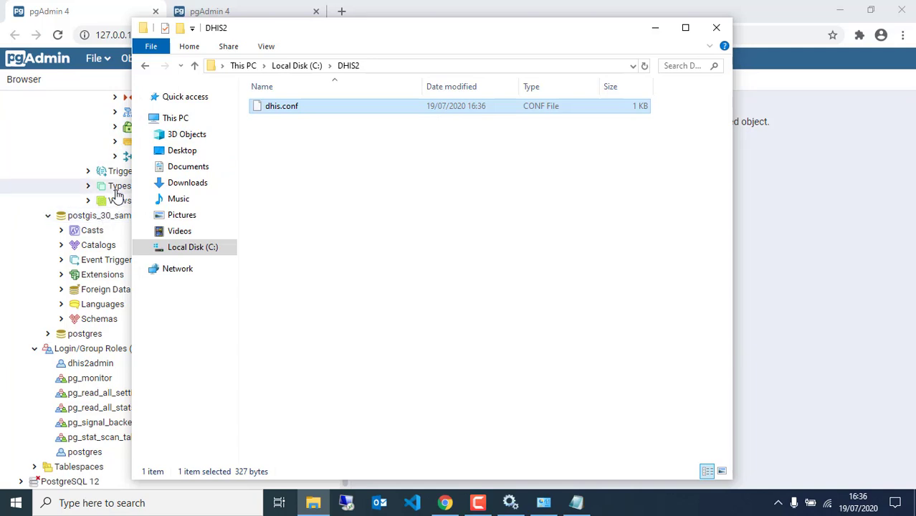
Close the duplicate pgAdmin 4 tab in Chrome and return to the DHIS2 folder.
{"action": "left_click", "coordinate": [244, 13]}
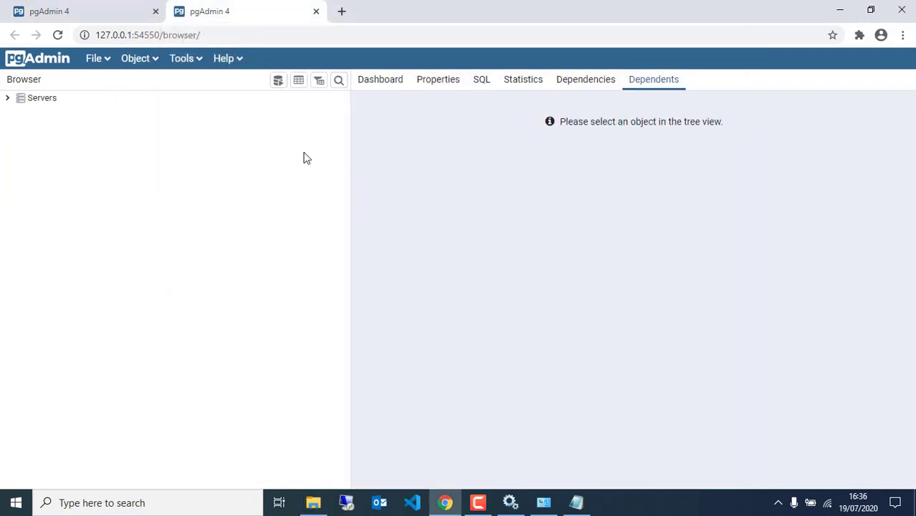
{"action": "left_click", "coordinate": [317, 11]}
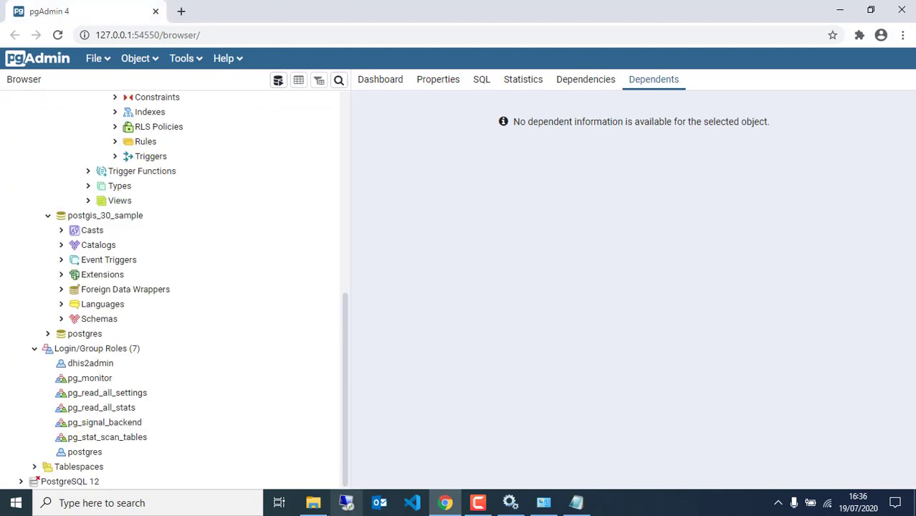
{"action": "left_click", "coordinate": [314, 502]}
{"action": "left_click", "coordinate": [378, 256]}
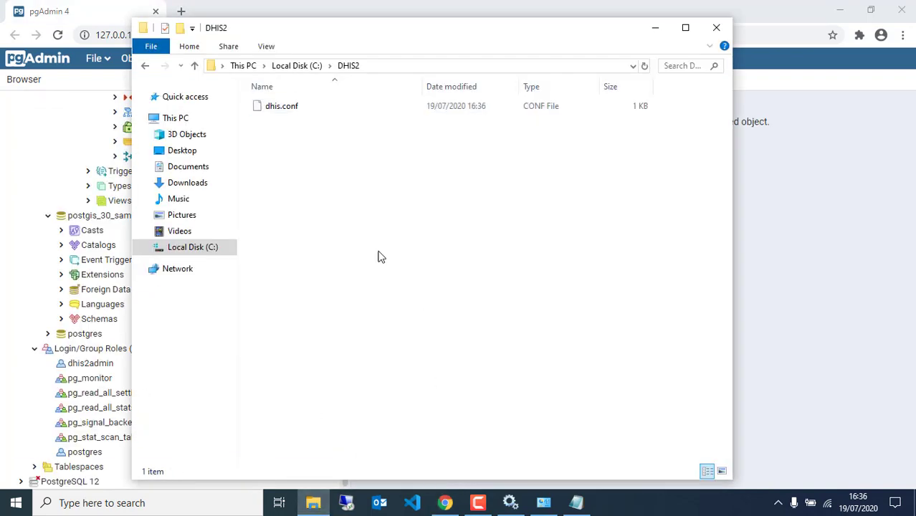
Copy dhis2-stable-2.34.1.war from Downloads\DHIS2 Installation 2020.
{"action": "left_click", "coordinate": [175, 183]}
{"action": "double_click", "coordinate": [283, 161]}
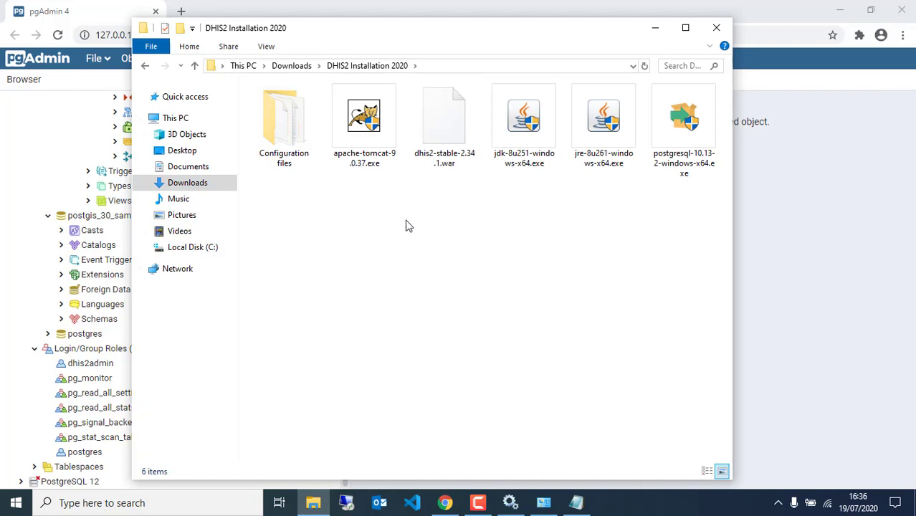
{"action": "left_click", "coordinate": [446, 136]}
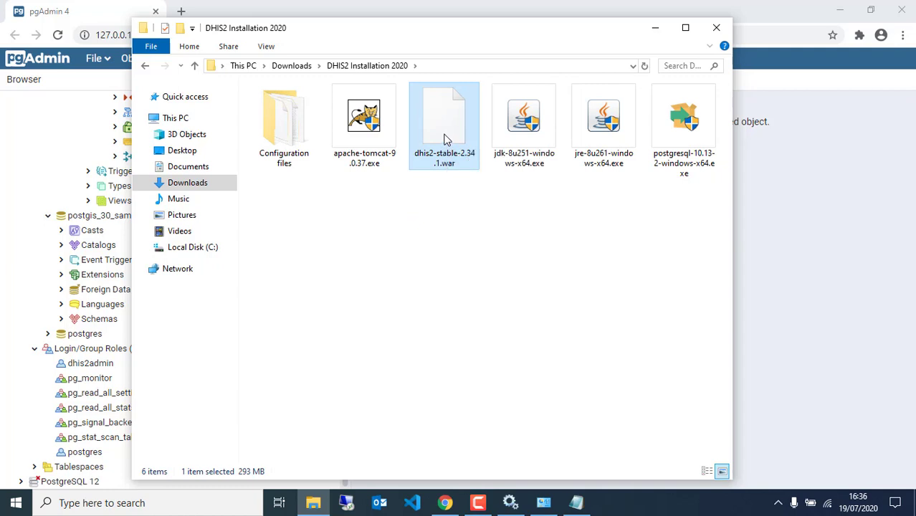
{"action": "right_click", "coordinate": [444, 136]}
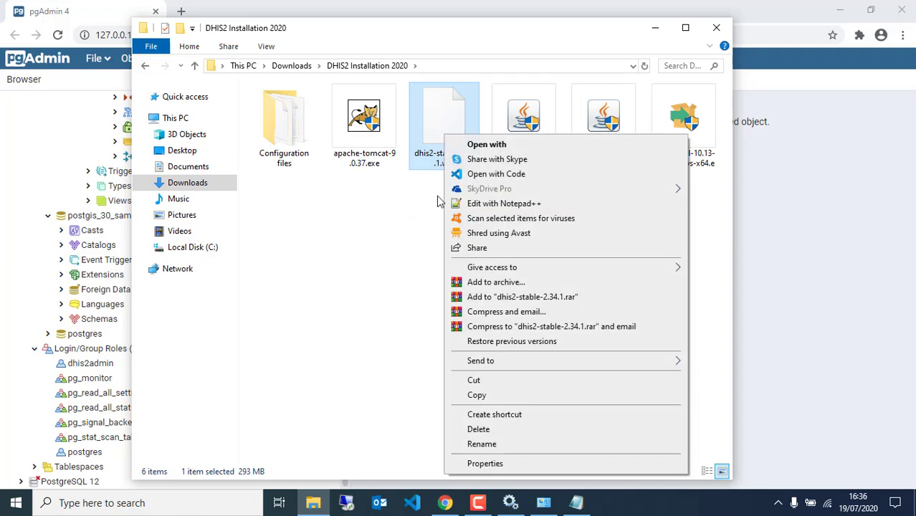
{"action": "left_click", "coordinate": [477, 397]}
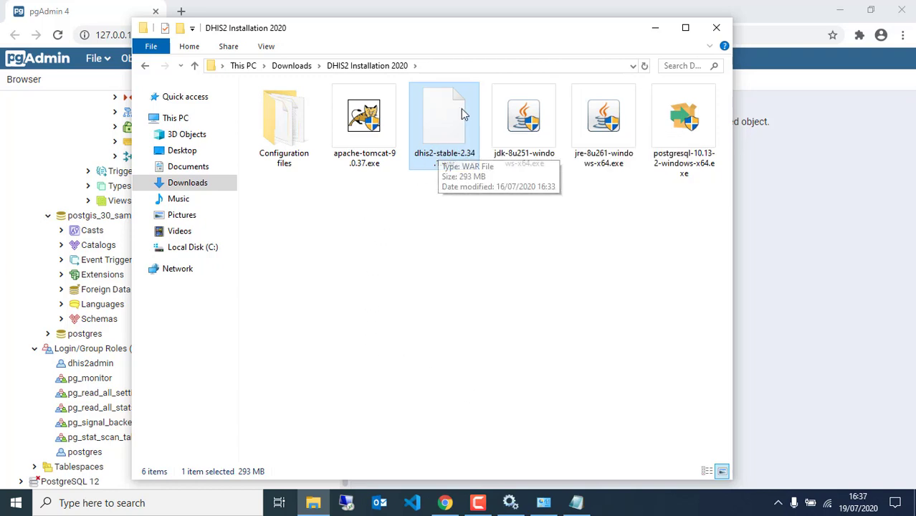
Paste the WAR file into Program Files\Apache Software Foundation\Tomcat 9.0_Tomcat9_DHIS2\webapps.
{"action": "left_click", "coordinate": [188, 249]}
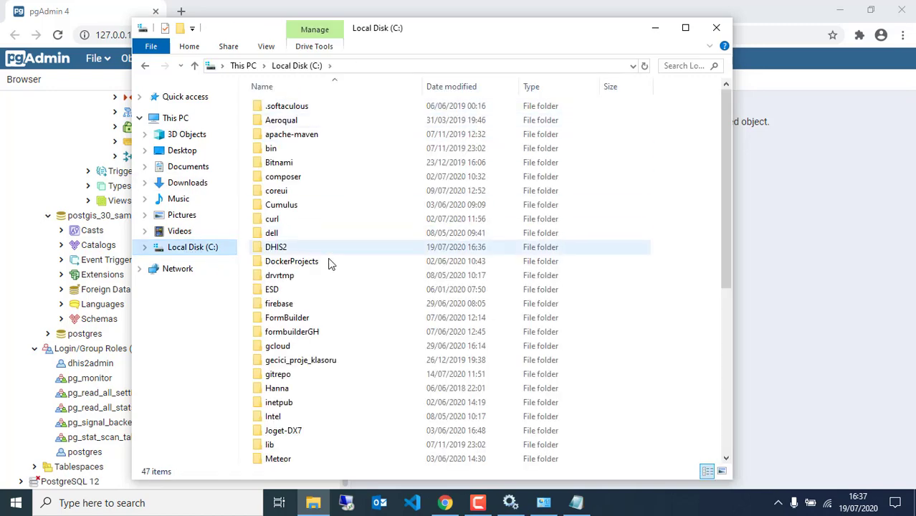
{"action": "scroll", "coordinate": [324, 322], "scroll_direction": "down", "scroll_amount": 2}
{"action": "scroll", "coordinate": [316, 383], "scroll_direction": "down", "scroll_amount": 2}
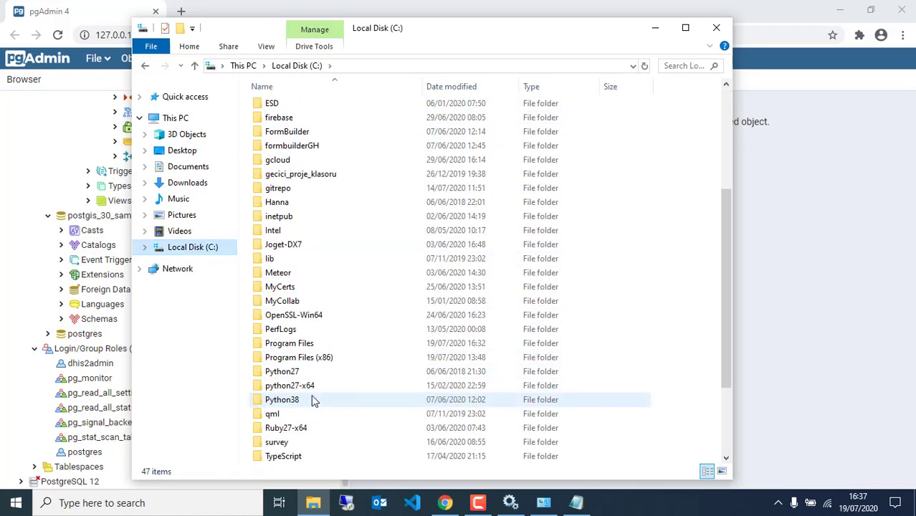
{"action": "left_click", "coordinate": [300, 345]}
{"action": "double_click", "coordinate": [300, 347]}
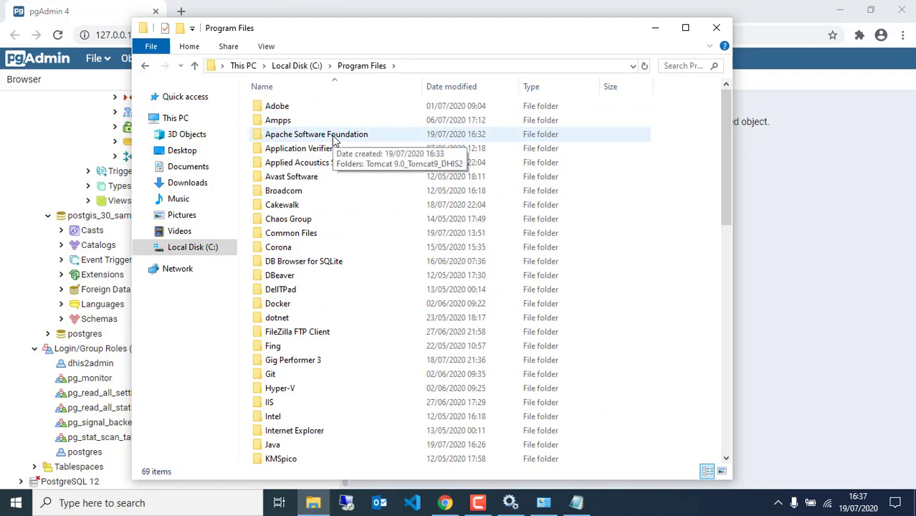
{"action": "double_click", "coordinate": [333, 141]}
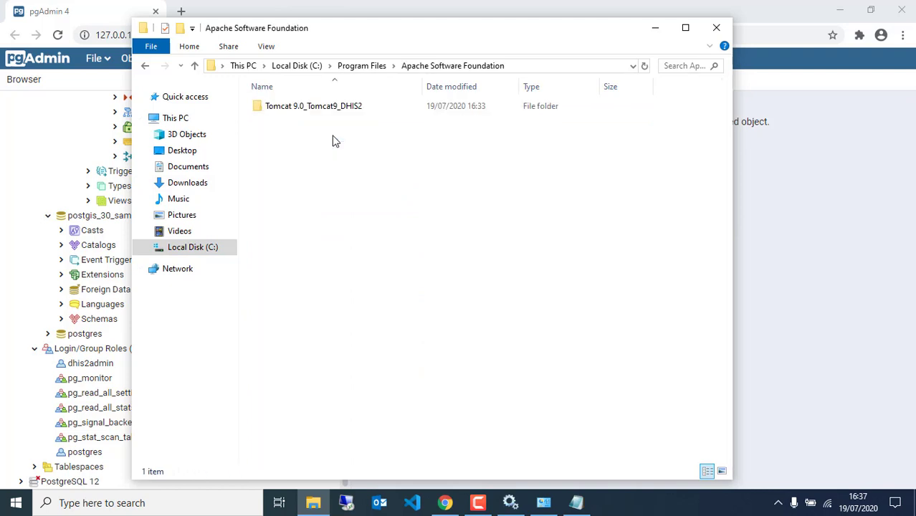
{"action": "double_click", "coordinate": [321, 107]}
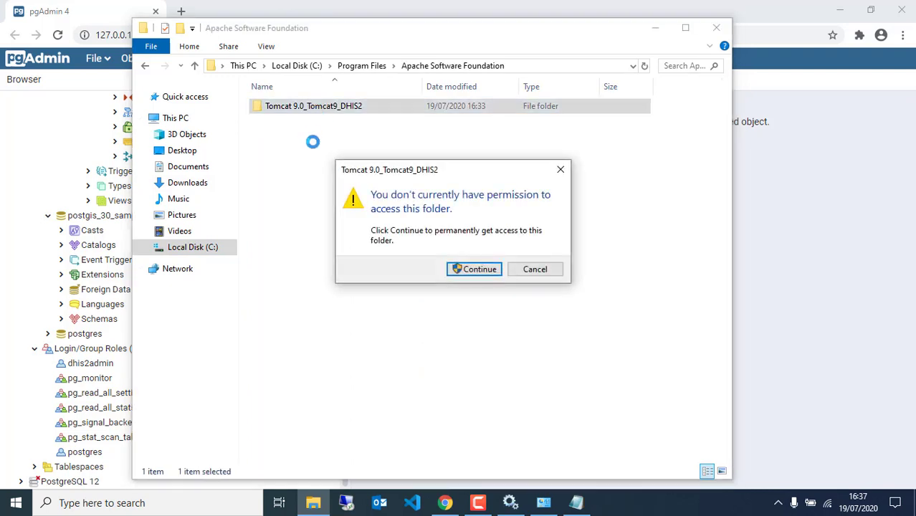
{"action": "left_click", "coordinate": [474, 270]}
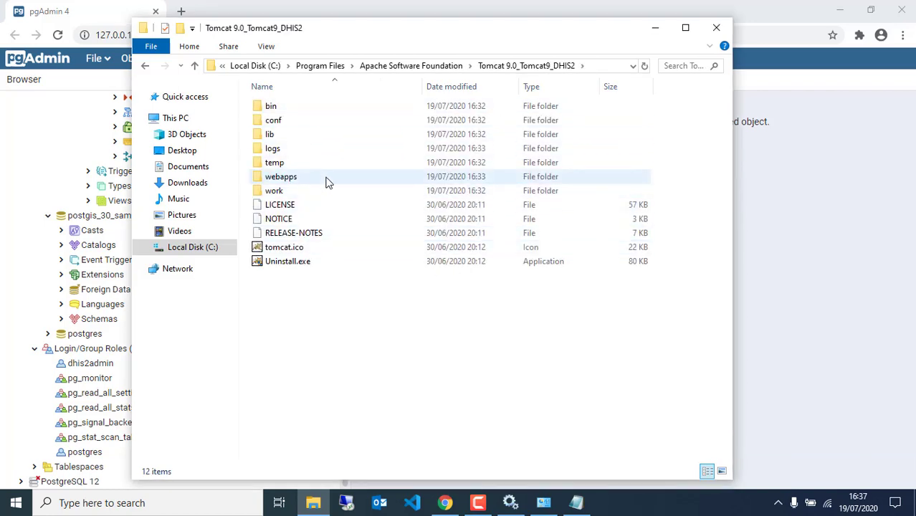
{"action": "left_click", "coordinate": [331, 183]}
{"action": "double_click", "coordinate": [332, 183]}
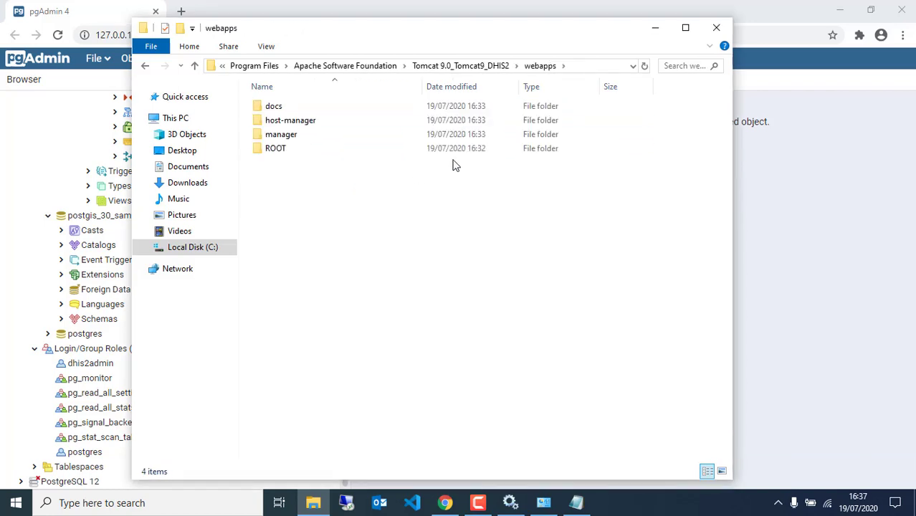
{"action": "right_click", "coordinate": [335, 230]}
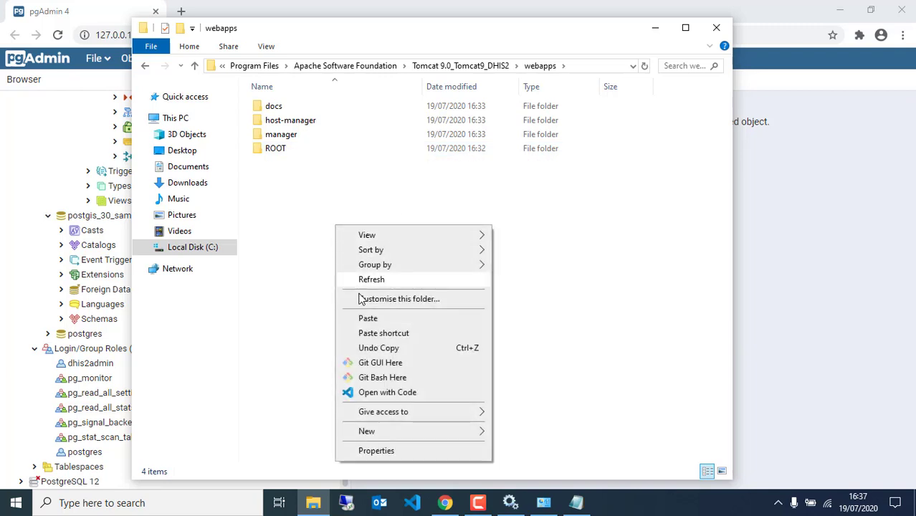
{"action": "left_click", "coordinate": [360, 318]}
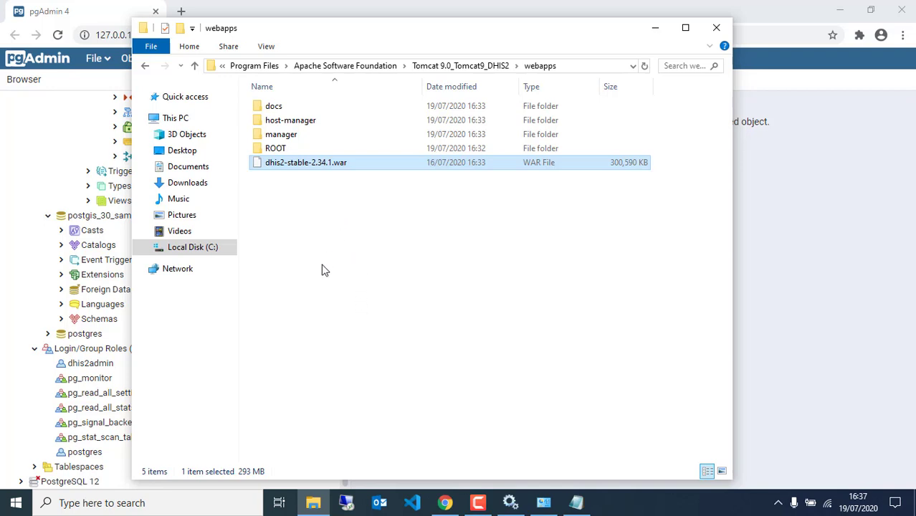
{"action": "mouse_move", "coordinate": [575, 506]}
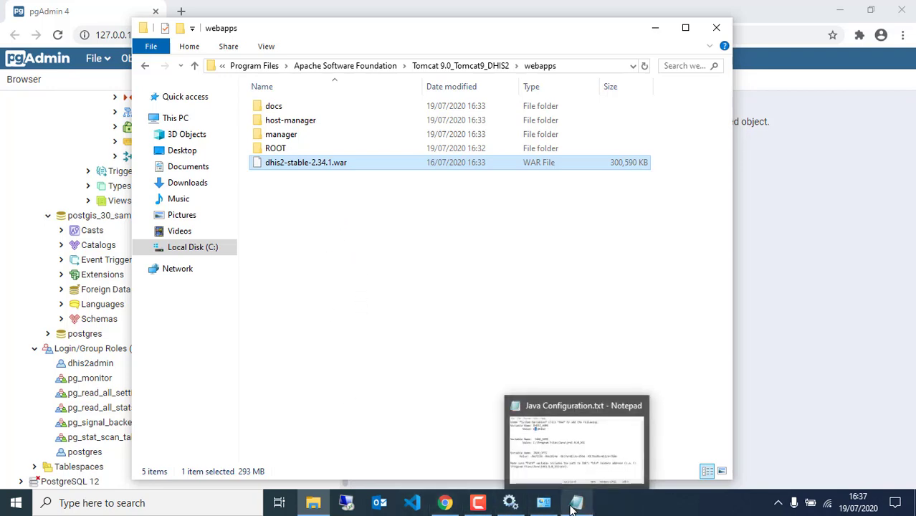
{"action": "left_click", "coordinate": [578, 504]}
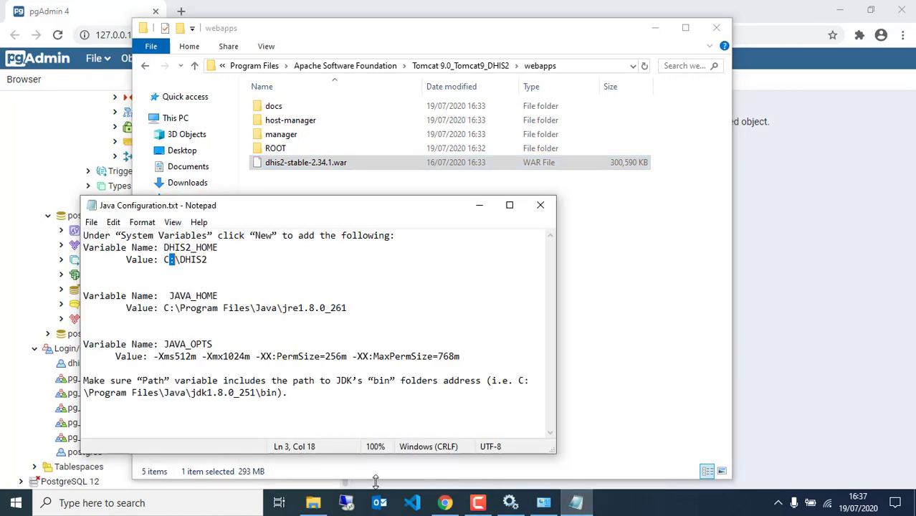
Close the Java configuration notes and open C:\DHIS2 in a second File Explorer window.
{"action": "left_click", "coordinate": [541, 205]}
{"action": "left_click", "coordinate": [301, 502]}
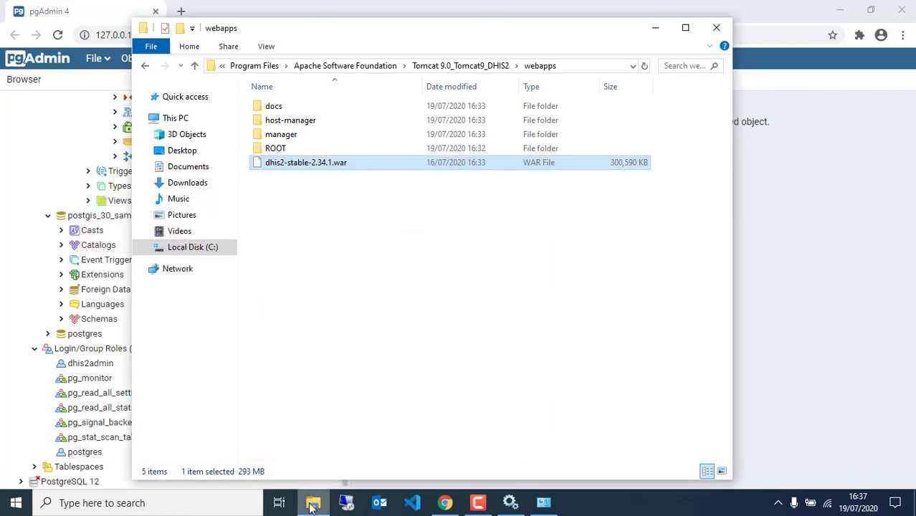
{"action": "right_click", "coordinate": [311, 504]}
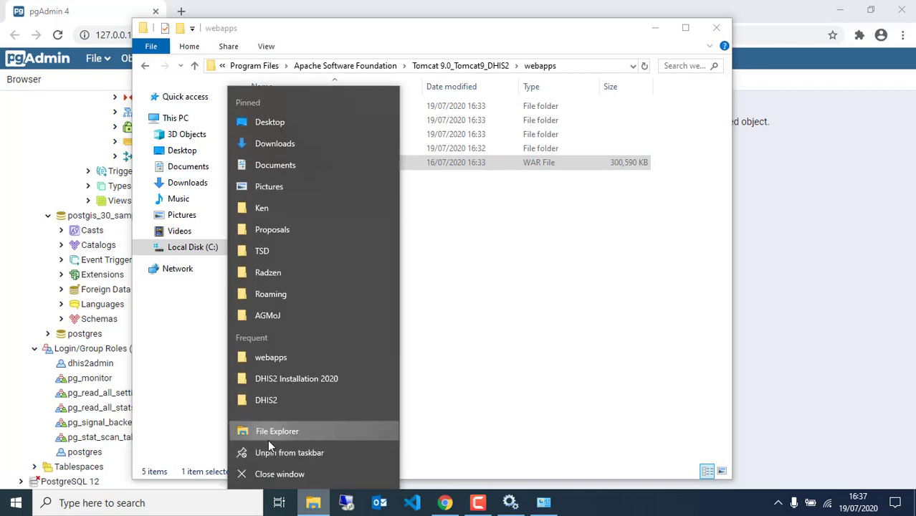
{"action": "left_click", "coordinate": [268, 435]}
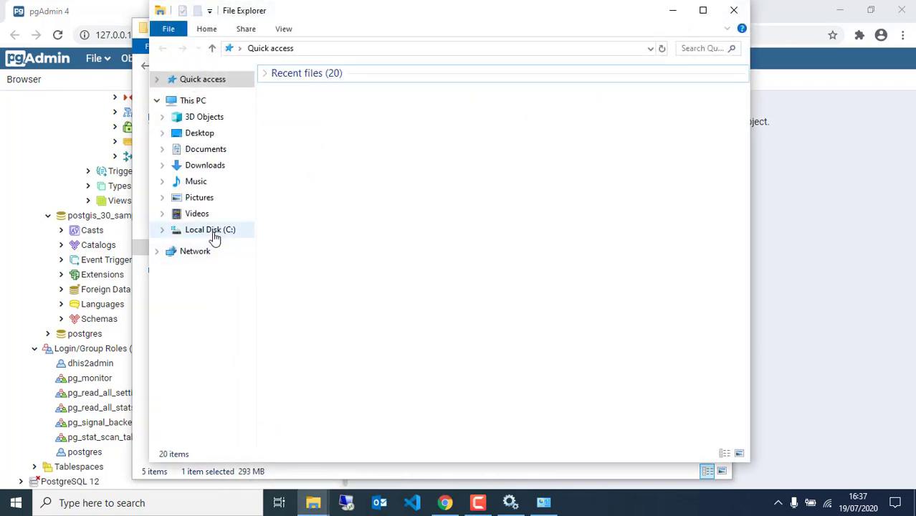
{"action": "left_click", "coordinate": [215, 231]}
{"action": "double_click", "coordinate": [306, 233]}
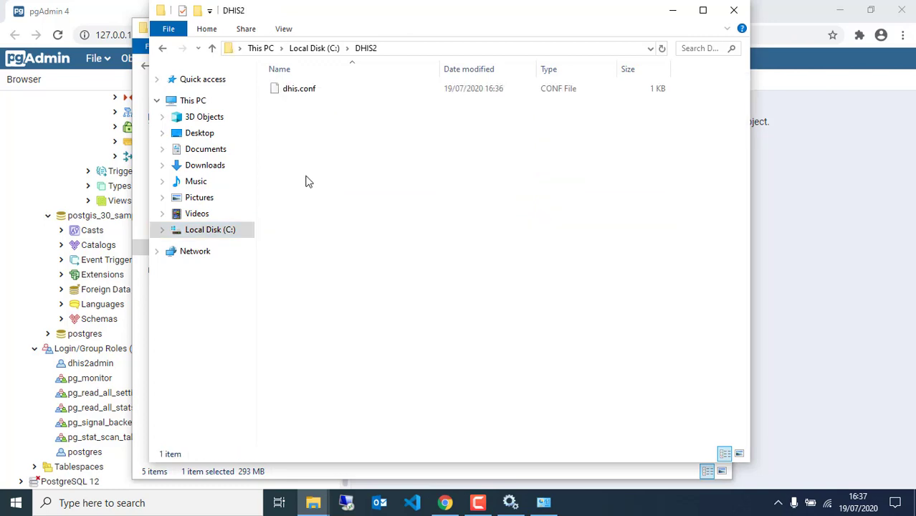
Open dhis.conf in Notepad++ to check it, then minimise Notepad++.
{"action": "left_click", "coordinate": [289, 90]}
{"action": "right_click", "coordinate": [289, 89]}
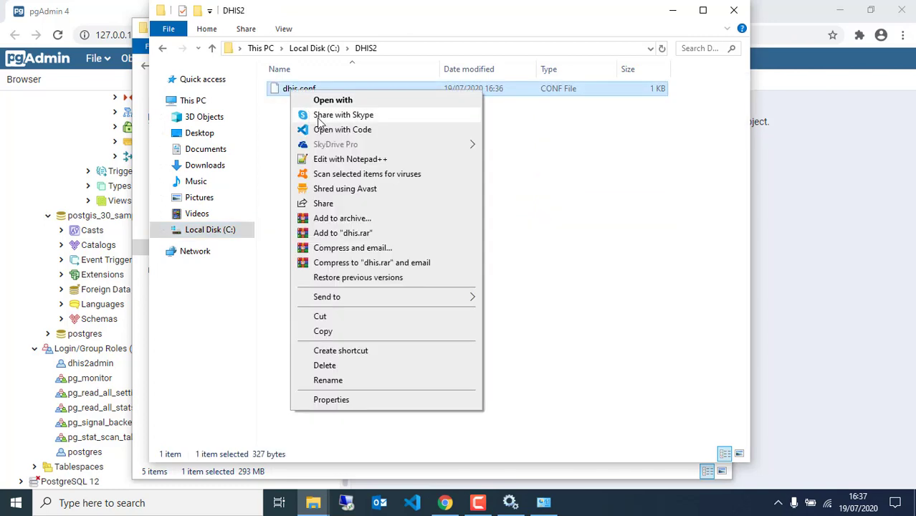
{"action": "left_click", "coordinate": [322, 162]}
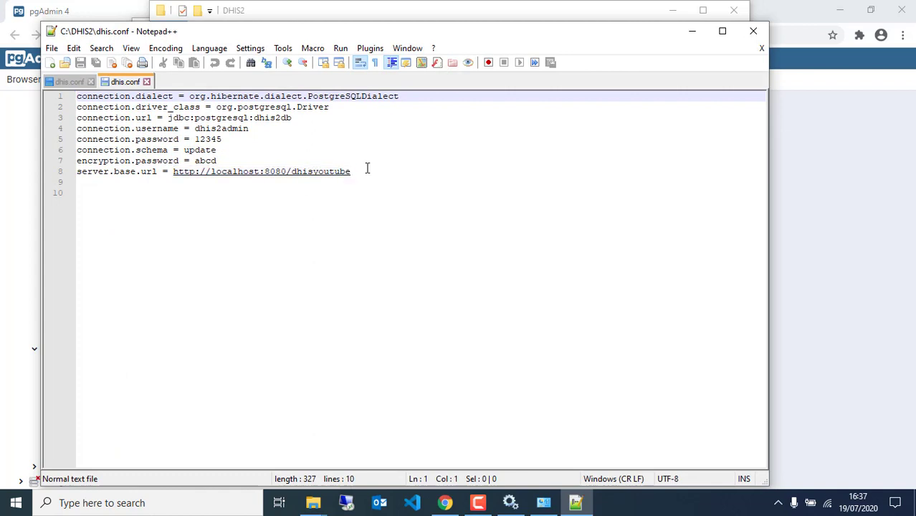
{"action": "left_click", "coordinate": [690, 32]}
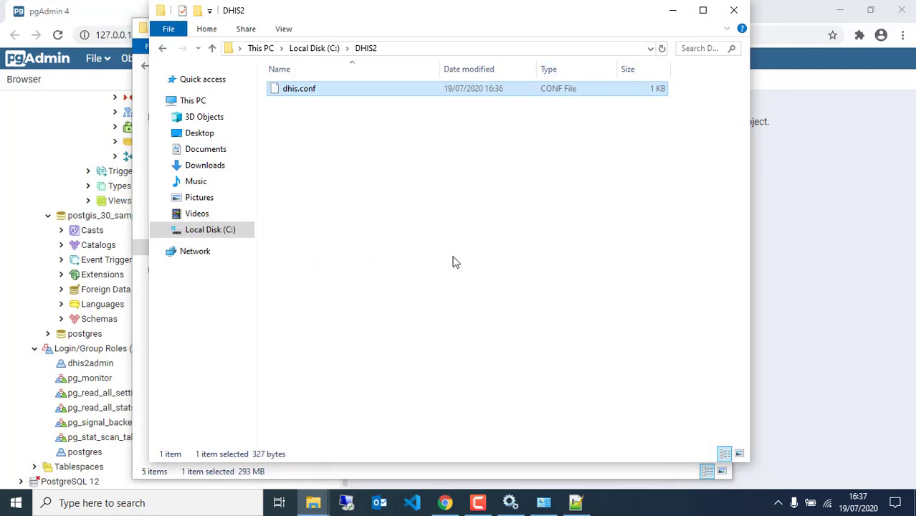
Rename dhis2-stable-2.34.1.war in the webapps folder to dhis2youtube.war.
{"action": "mouse_move", "coordinate": [314, 501]}
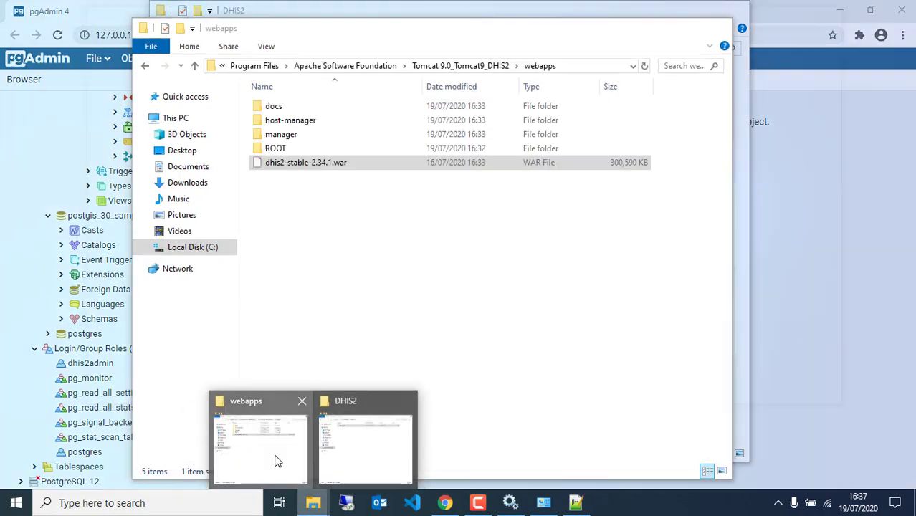
{"action": "left_click", "coordinate": [276, 460]}
{"action": "left_click", "coordinate": [316, 164]}
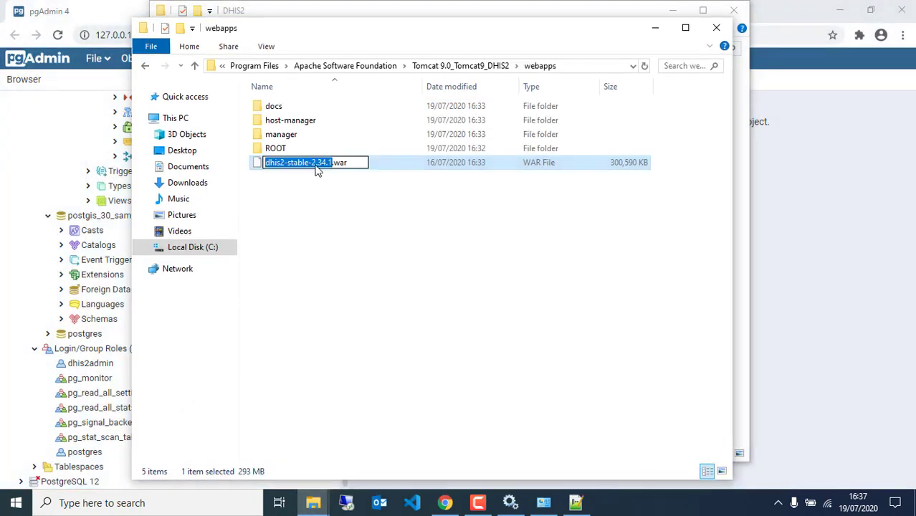
{"action": "type", "text": "dhis"}
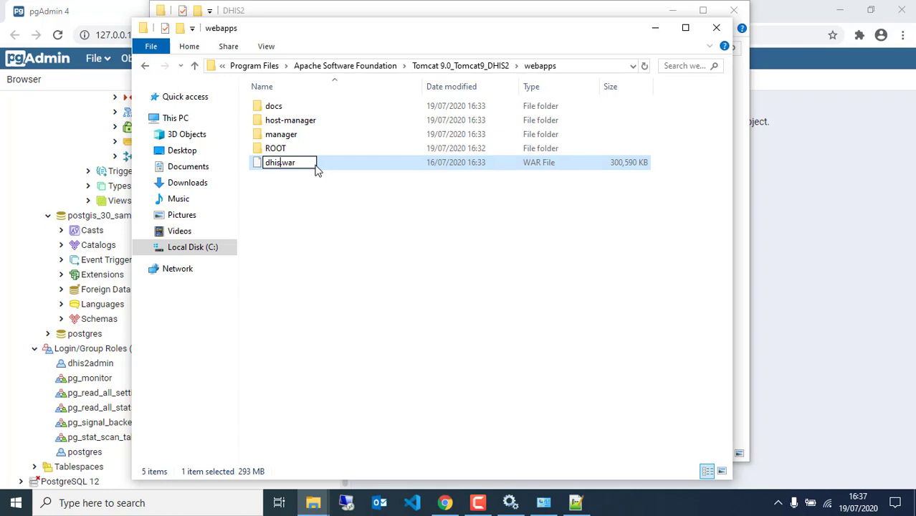
{"action": "type", "text": "2youtube"}
{"action": "left_click", "coordinate": [315, 228]}
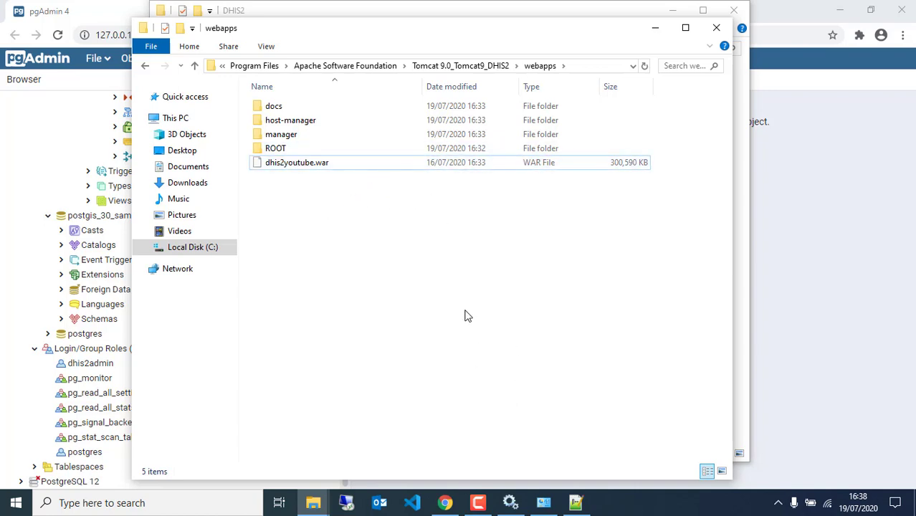
Go from webapps up to Tomcat's conf folder and bring up the actions for server.xml.
{"action": "left_click", "coordinate": [443, 65]}
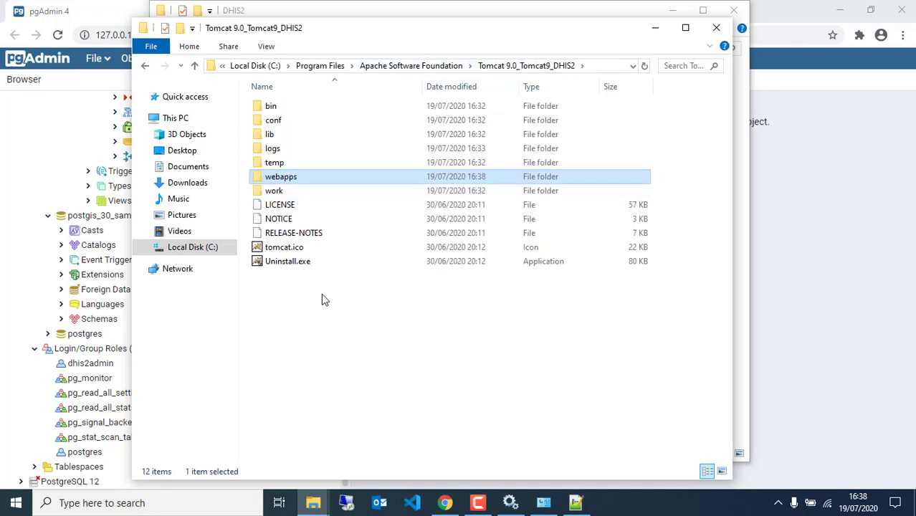
{"action": "left_click", "coordinate": [295, 124]}
{"action": "double_click", "coordinate": [295, 123]}
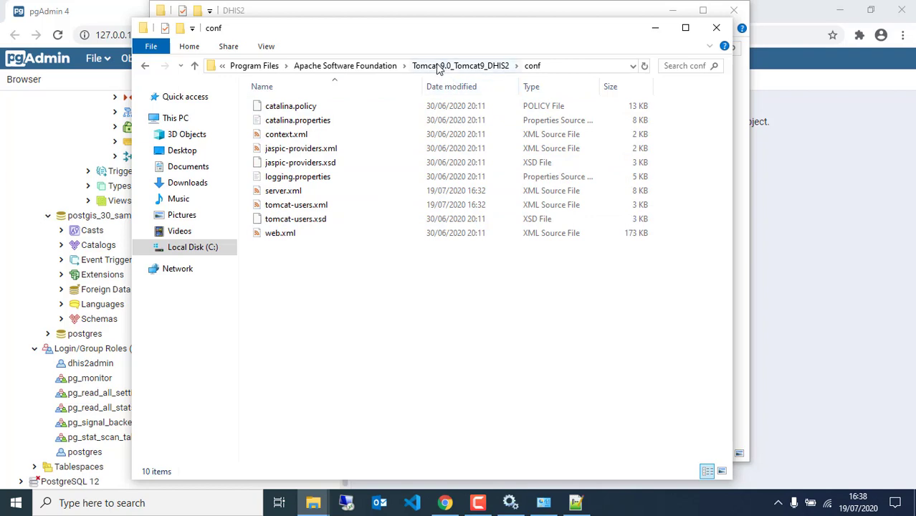
{"action": "left_click", "coordinate": [287, 192]}
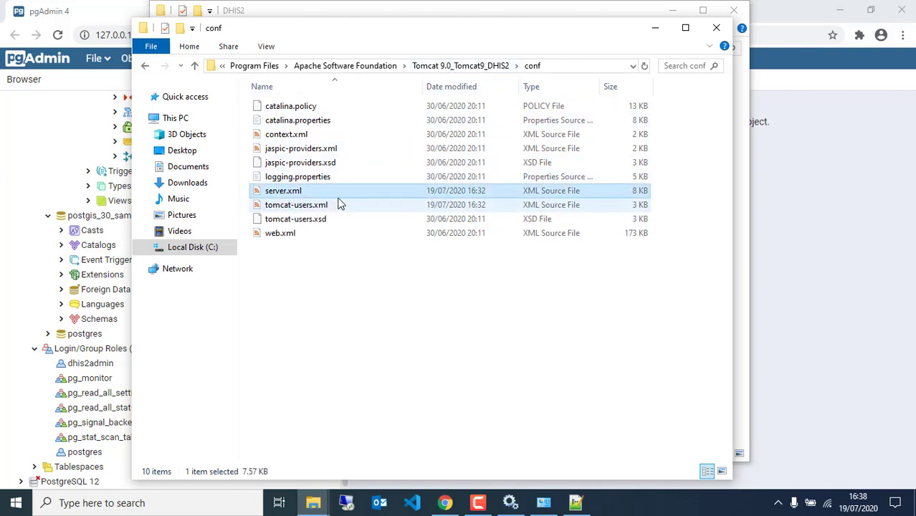
{"action": "right_click", "coordinate": [333, 197]}
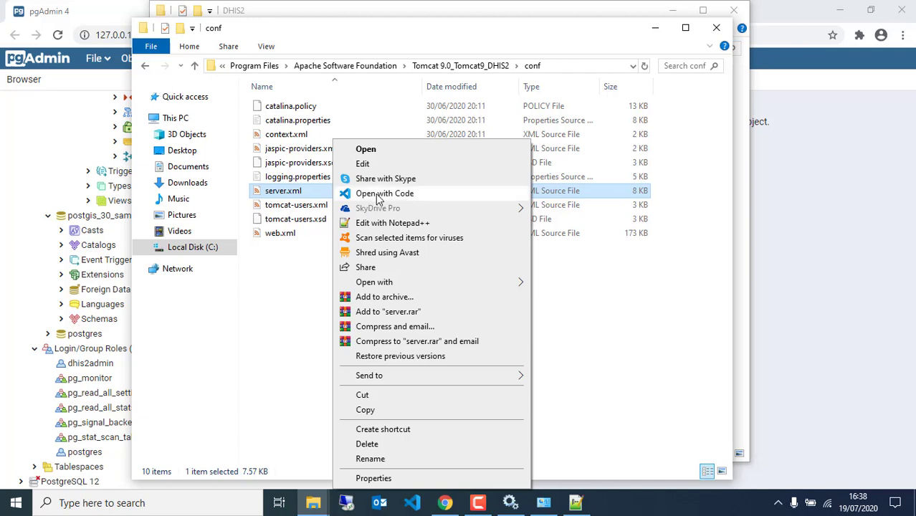
Open server.xml in VS Code and start a new line after redirectPort="8443" in the 8080 Connector.
{"action": "left_click", "coordinate": [379, 198]}
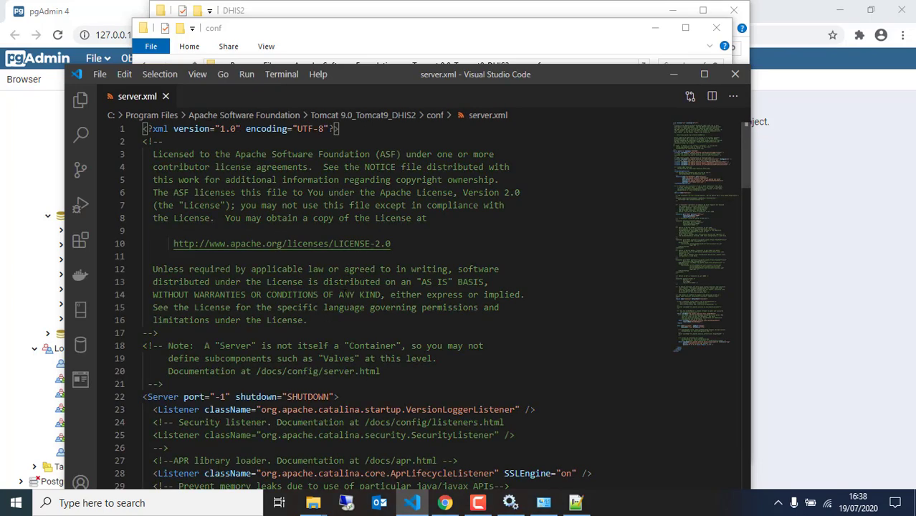
{"action": "scroll", "coordinate": [337, 322], "scroll_direction": "down", "scroll_amount": 5}
{"action": "scroll", "coordinate": [328, 355], "scroll_direction": "down", "scroll_amount": 10}
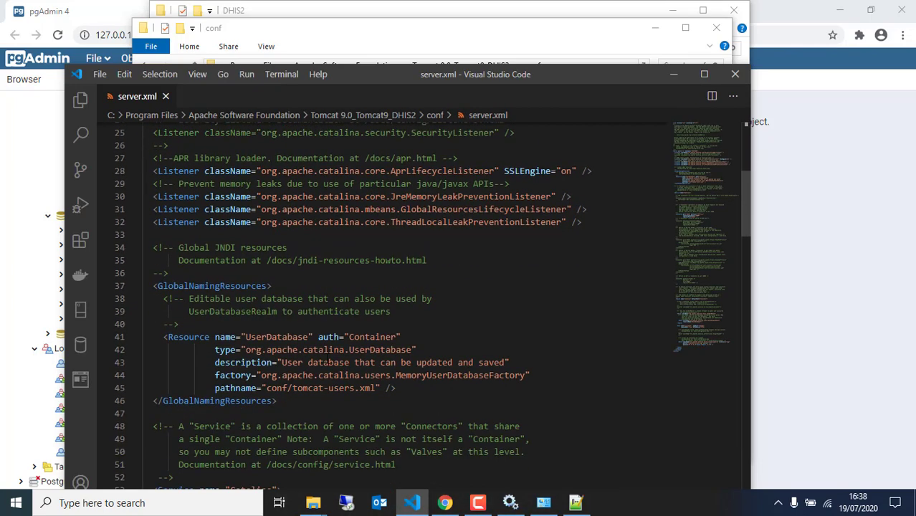
{"action": "scroll", "coordinate": [314, 368], "scroll_direction": "down", "scroll_amount": 3}
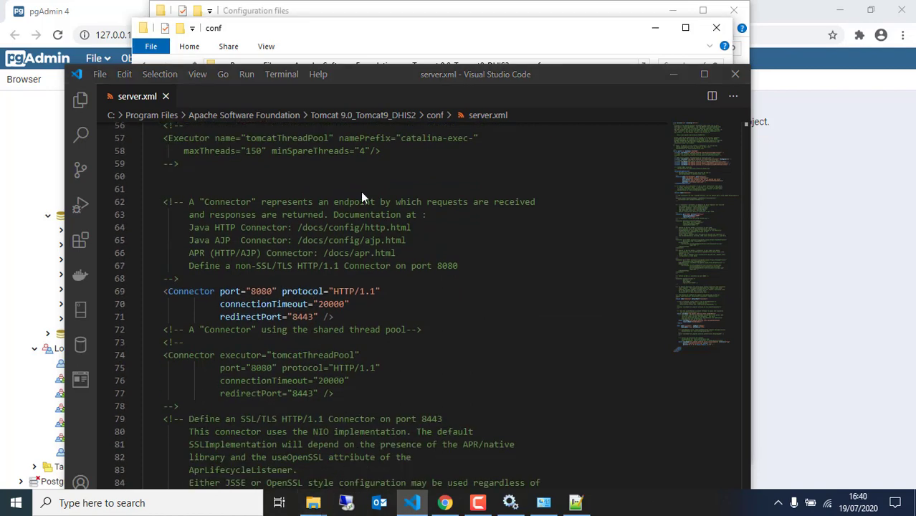
{"action": "scroll", "coordinate": [335, 248], "scroll_direction": "down", "scroll_amount": 2}
{"action": "scroll", "coordinate": [326, 247], "scroll_direction": "up", "scroll_amount": 1}
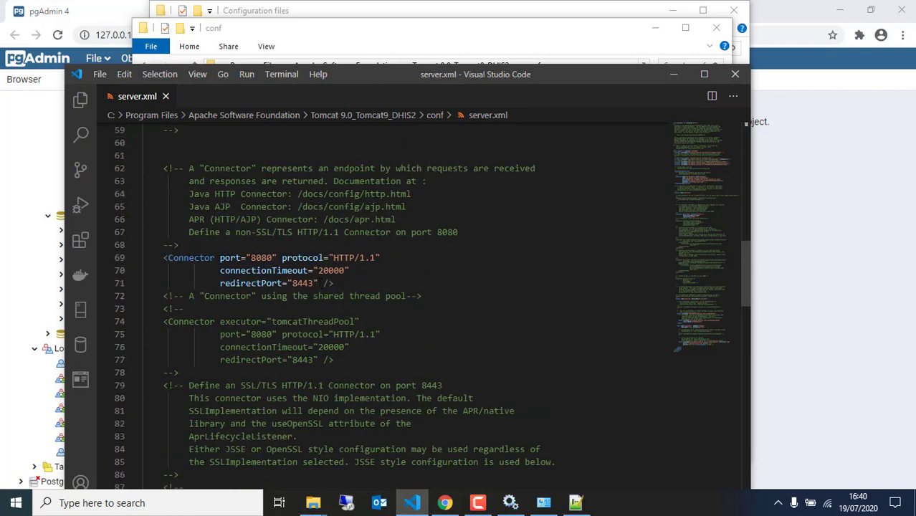
{"action": "left_click", "coordinate": [320, 285]}
{"action": "key", "text": "Return"}
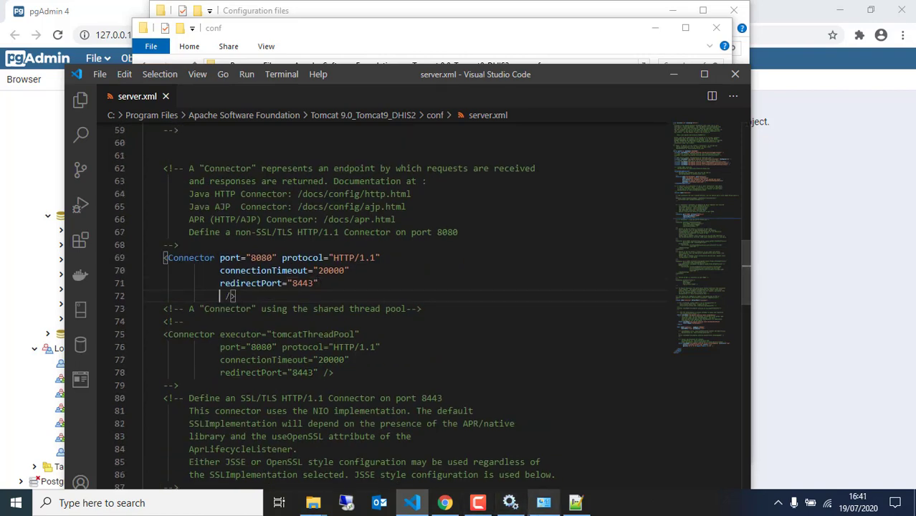
Copy relaxedQueryChars="[]" from the Postgres tuning notes, paste it into the Connector, and save.
{"action": "mouse_move", "coordinate": [320, 497]}
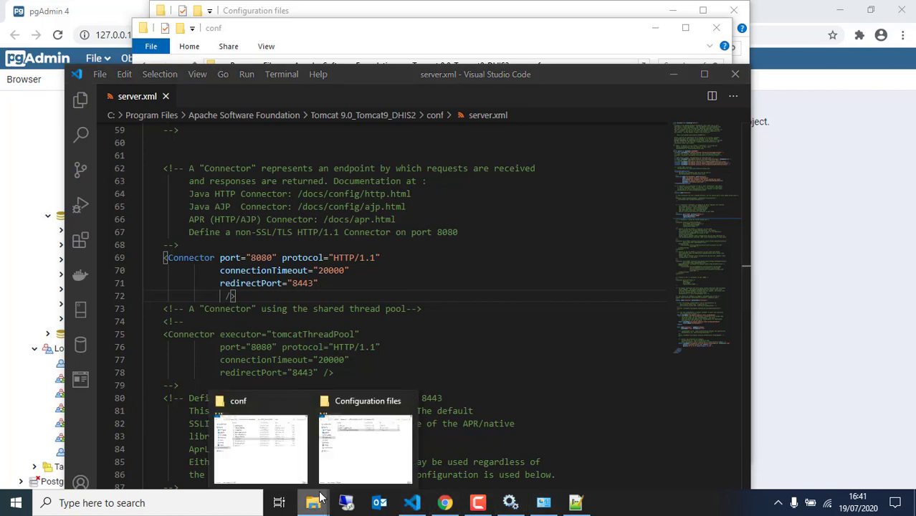
{"action": "left_click", "coordinate": [362, 452]}
{"action": "double_click", "coordinate": [331, 121]}
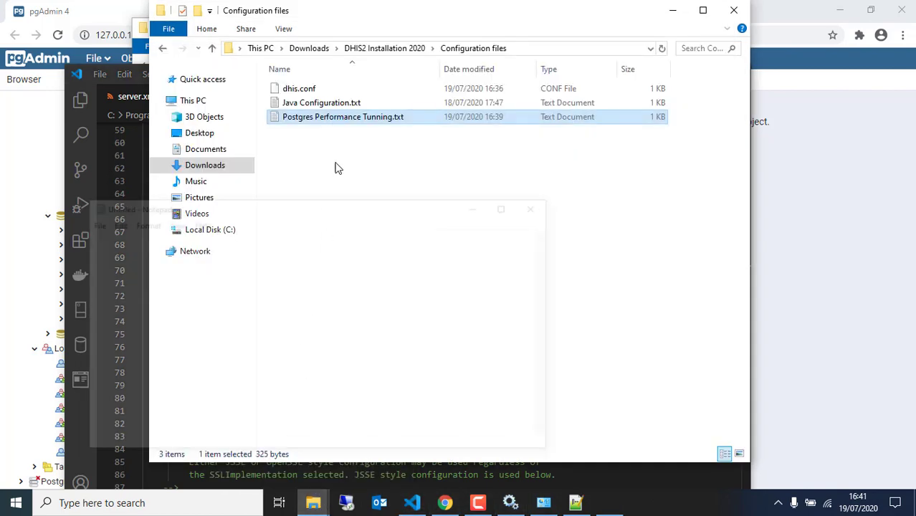
{"action": "left_click_drag", "start_coordinate": [213, 406], "coordinate": [82, 393]}
{"action": "key", "text": "ctrl+c"}
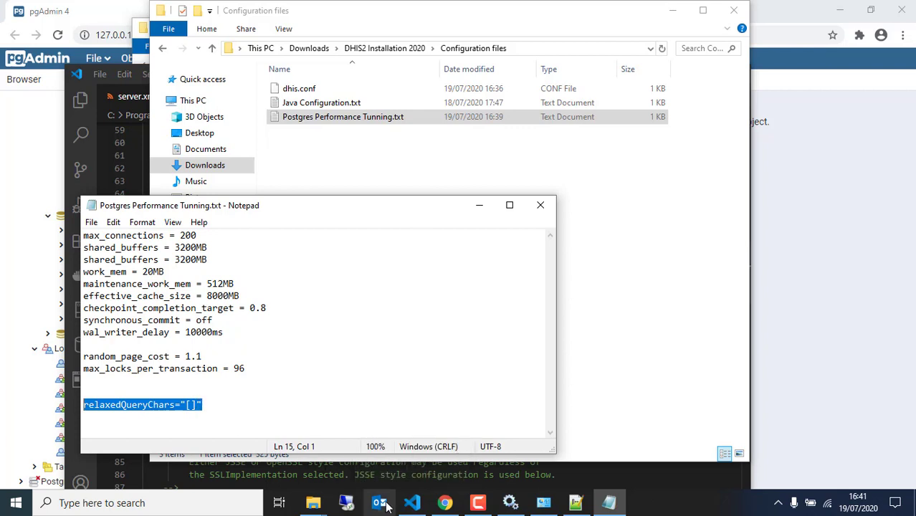
{"action": "left_click", "coordinate": [413, 502]}
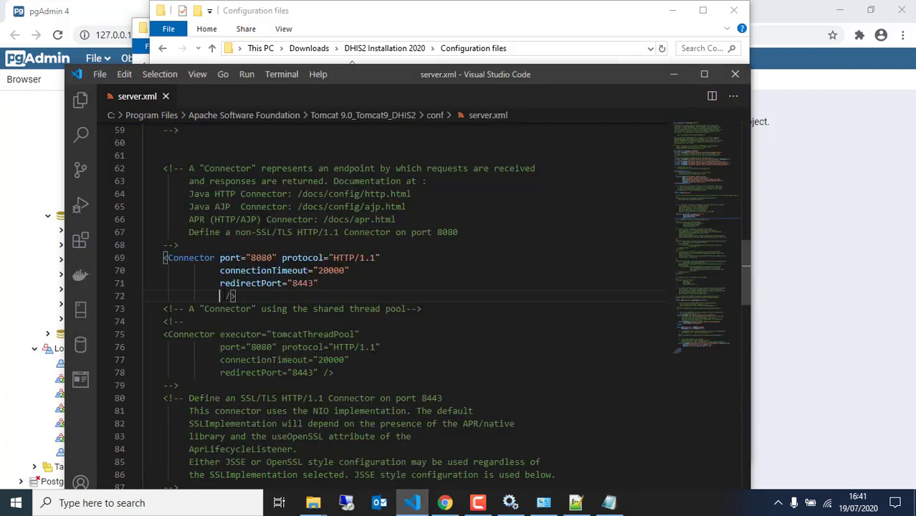
{"action": "key", "text": "ctrl+v"}
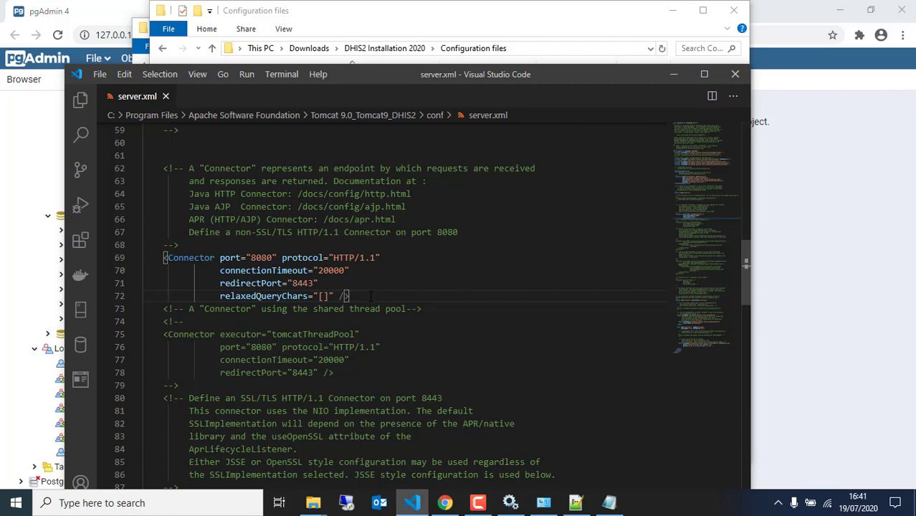
{"action": "left_click", "coordinate": [99, 74]}
{"action": "left_click", "coordinate": [132, 250]}
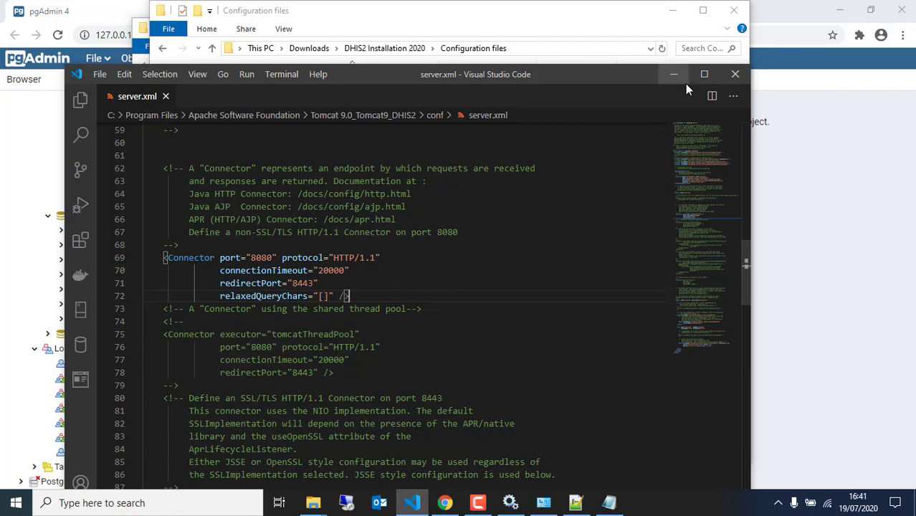
Close the server.xml editor, minimise the tuning notes, and return to the Tomcat Explorer window.
{"action": "left_click", "coordinate": [732, 77]}
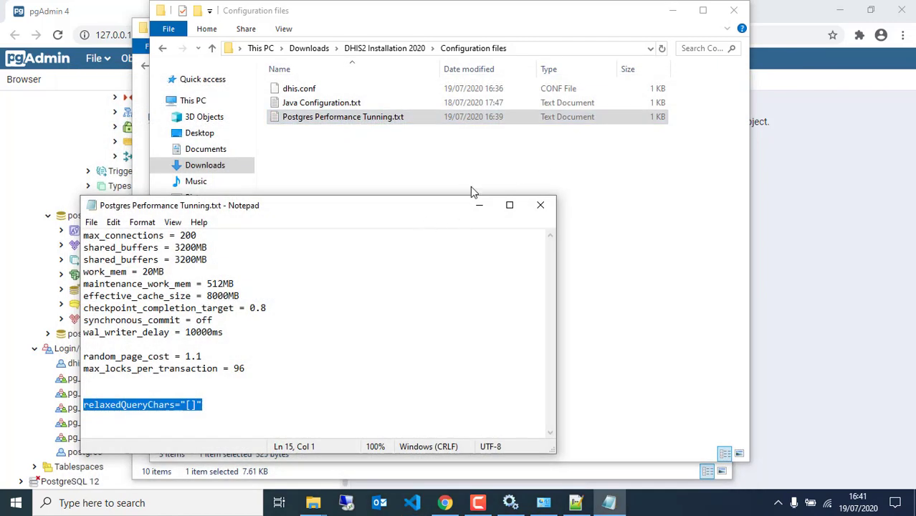
{"action": "left_click", "coordinate": [478, 205]}
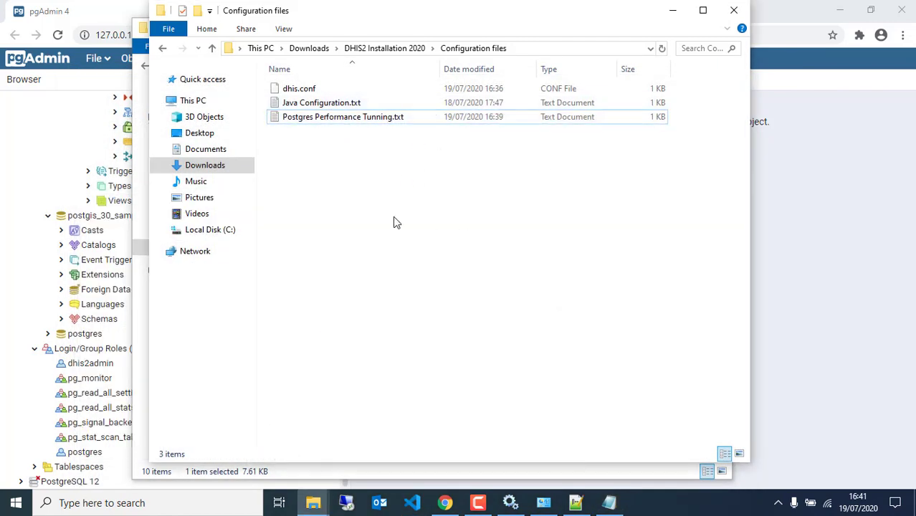
{"action": "left_click", "coordinate": [313, 502]}
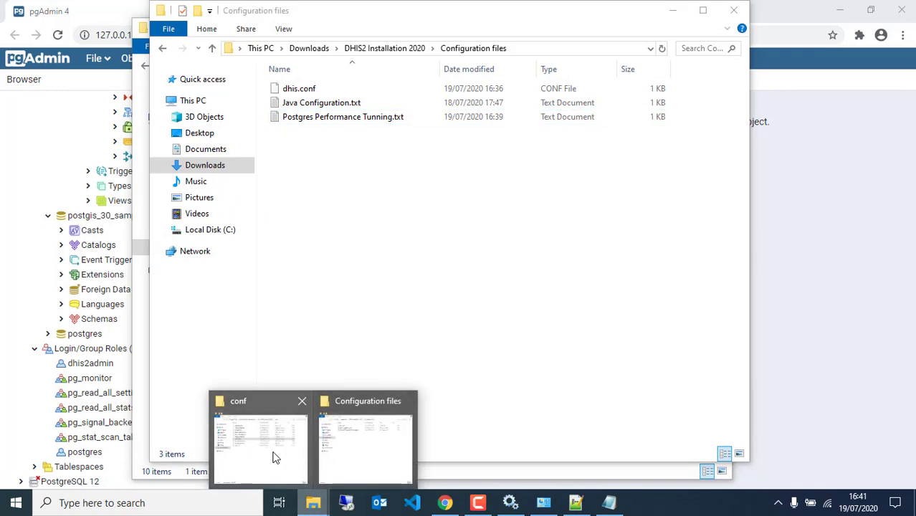
{"action": "left_click", "coordinate": [272, 458]}
Open Tomcat's bin folder and bring up the actions for Tomcat9_DHIS2.exe.
{"action": "left_click", "coordinate": [435, 73]}
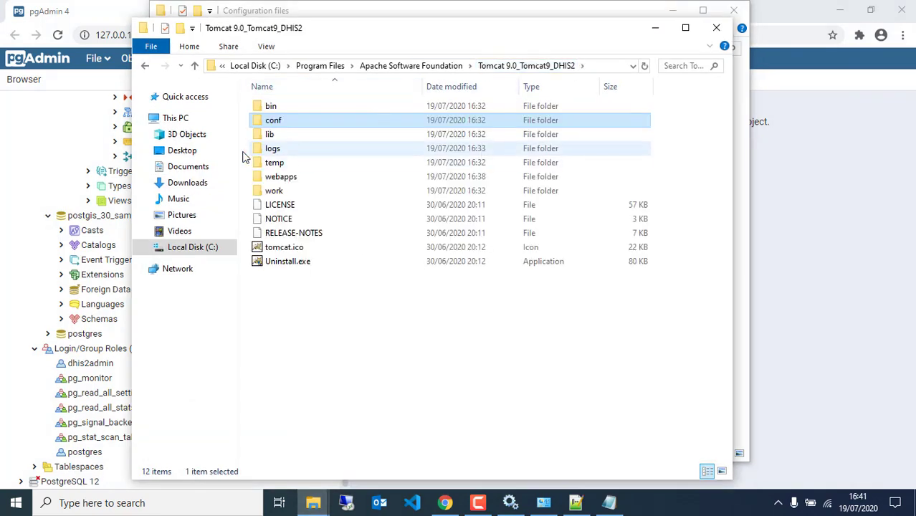
{"action": "double_click", "coordinate": [304, 109]}
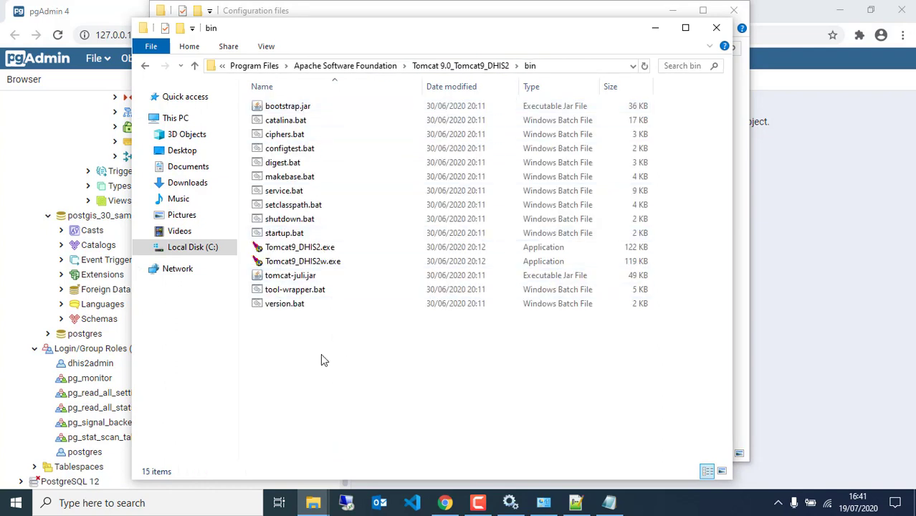
{"action": "left_click", "coordinate": [340, 250]}
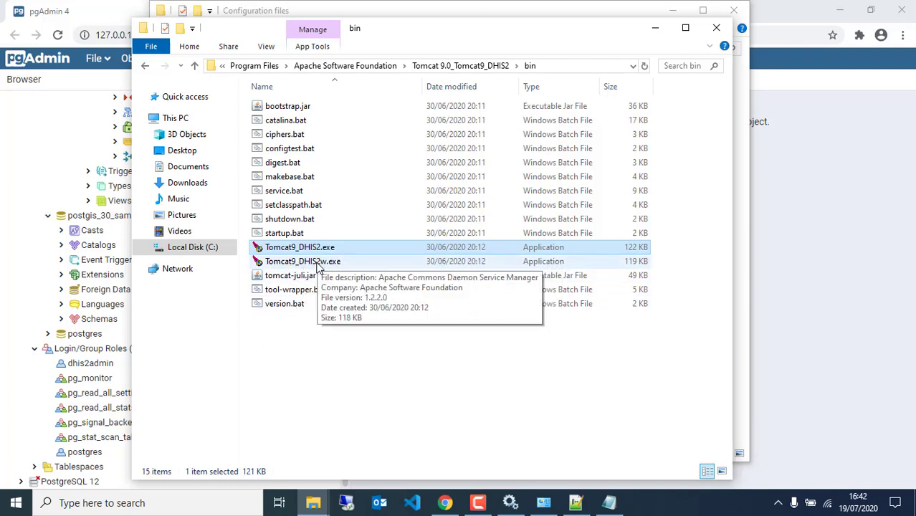
{"action": "right_click", "coordinate": [365, 246]}
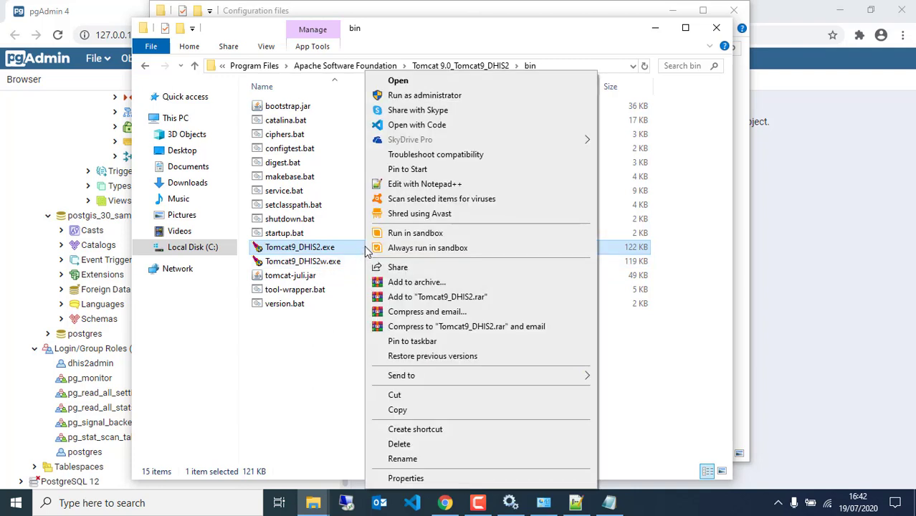
Run Tomcat9_DHIS2.exe as administrator until dhis2youtube deploys and the server starts, then close its console.
{"action": "left_click", "coordinate": [408, 98]}
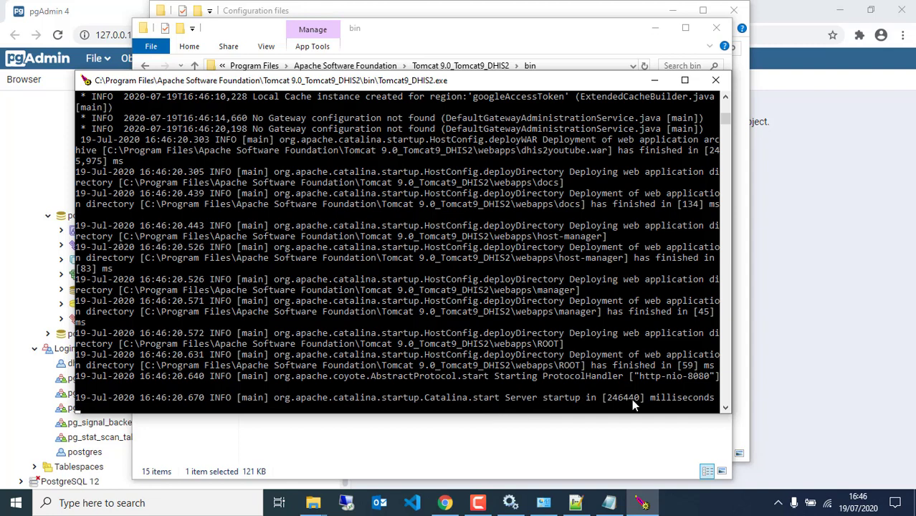
{"action": "scroll", "coordinate": [627, 323], "scroll_direction": "down", "scroll_amount": 2}
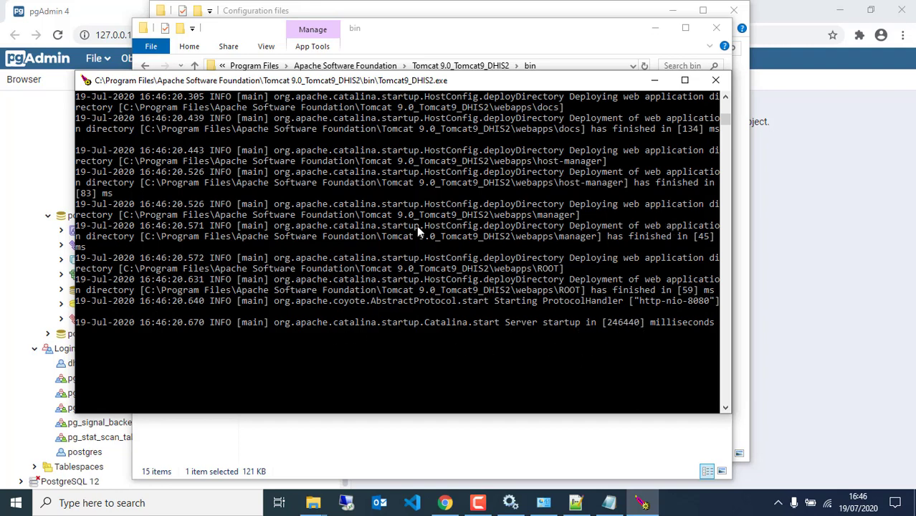
{"action": "left_click", "coordinate": [717, 81]}
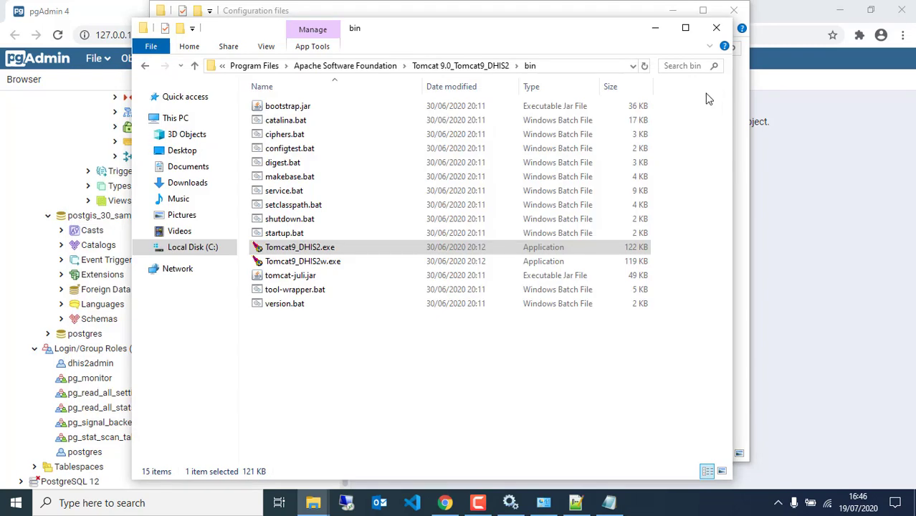
Run Tomcat9_DHIS2w.exe as administrator and keep the startup type as Manual.
{"action": "left_click", "coordinate": [305, 263]}
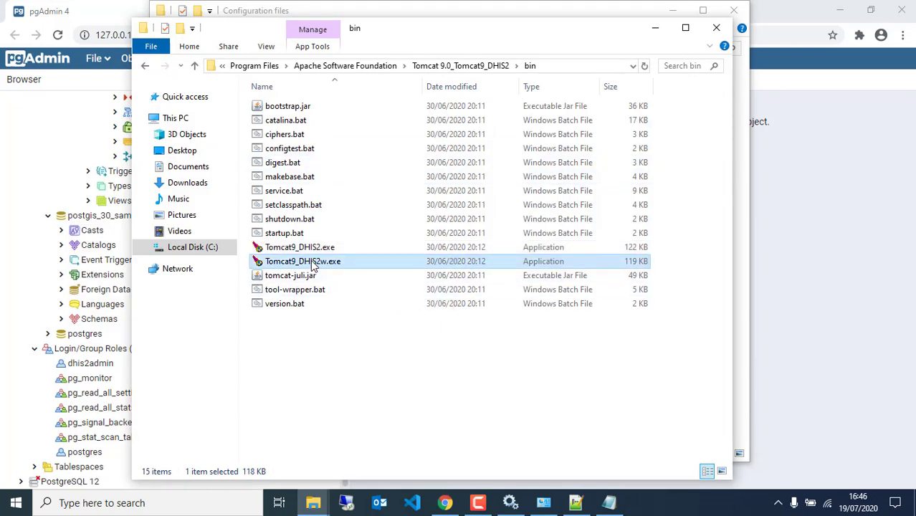
{"action": "right_click", "coordinate": [302, 264]}
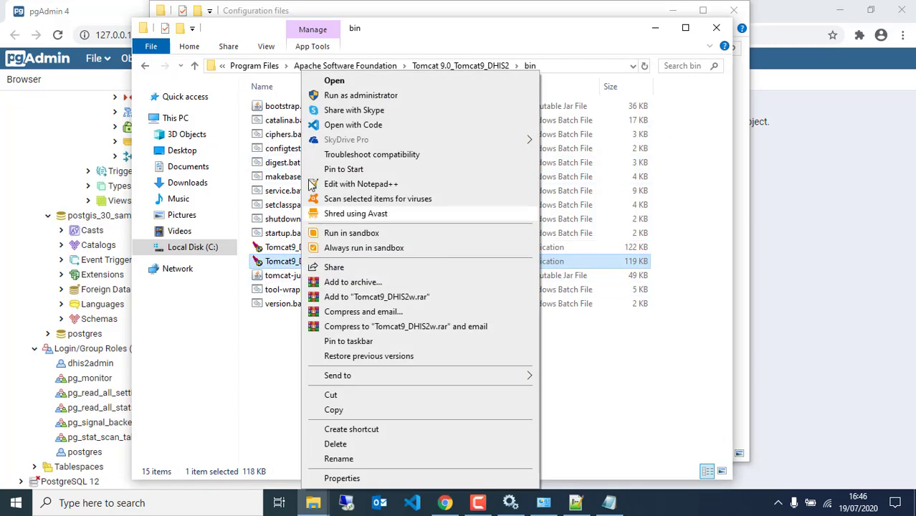
{"action": "left_click", "coordinate": [332, 96]}
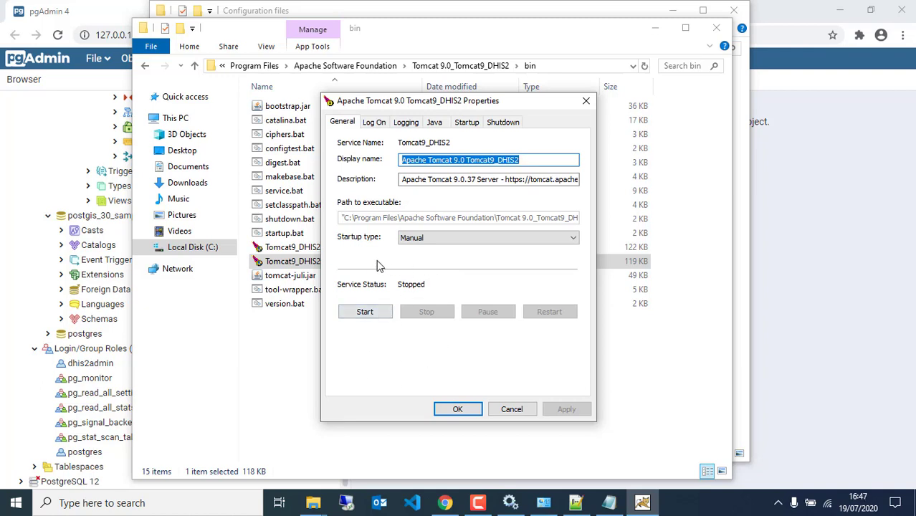
{"action": "left_click", "coordinate": [404, 242]}
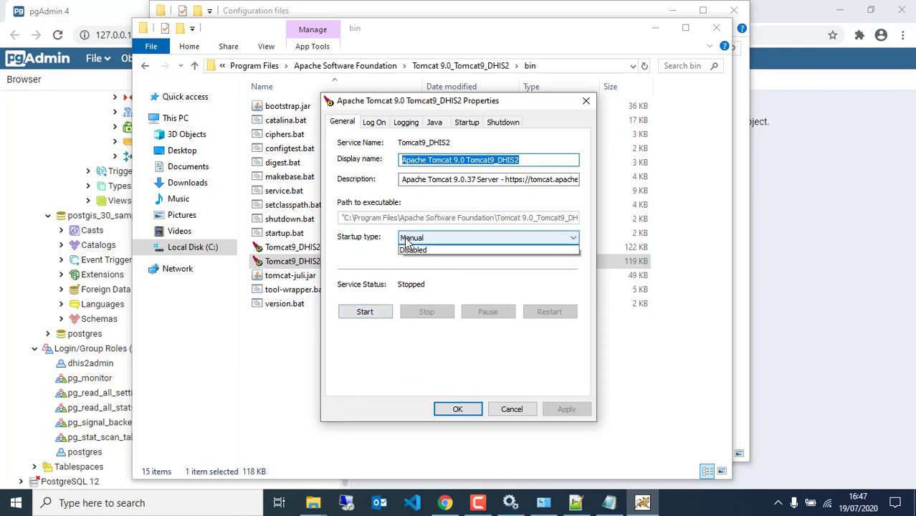
{"action": "left_click", "coordinate": [364, 258]}
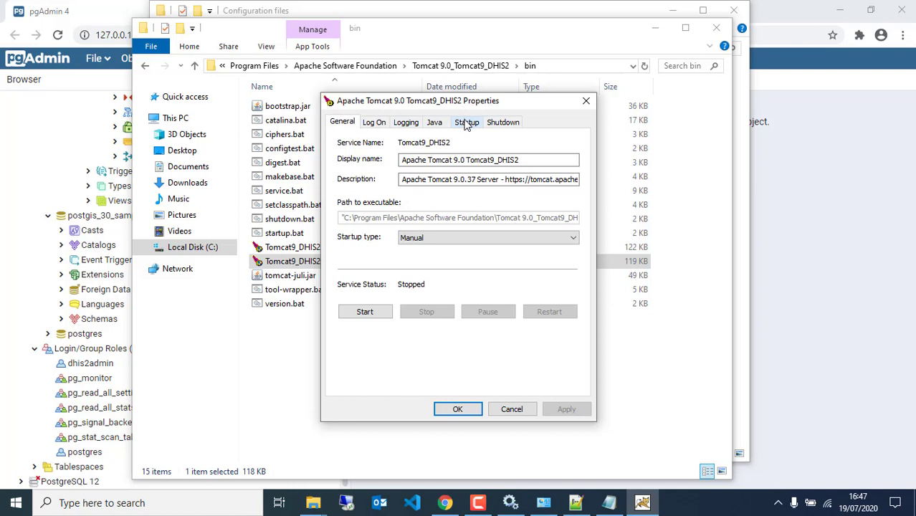
Set the Java Maximum memory pool to 512 MB and apply.
{"action": "left_click", "coordinate": [436, 126]}
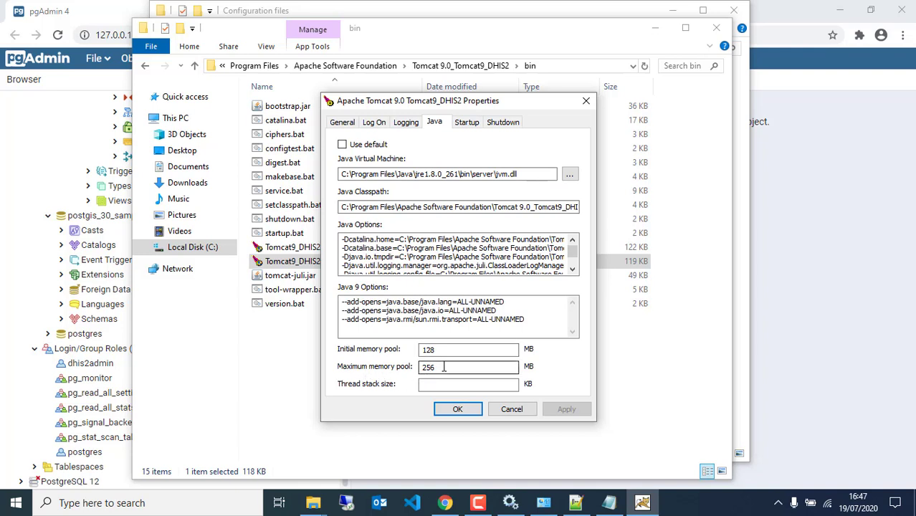
{"action": "left_click_drag", "start_coordinate": [444, 367], "coordinate": [382, 370]}
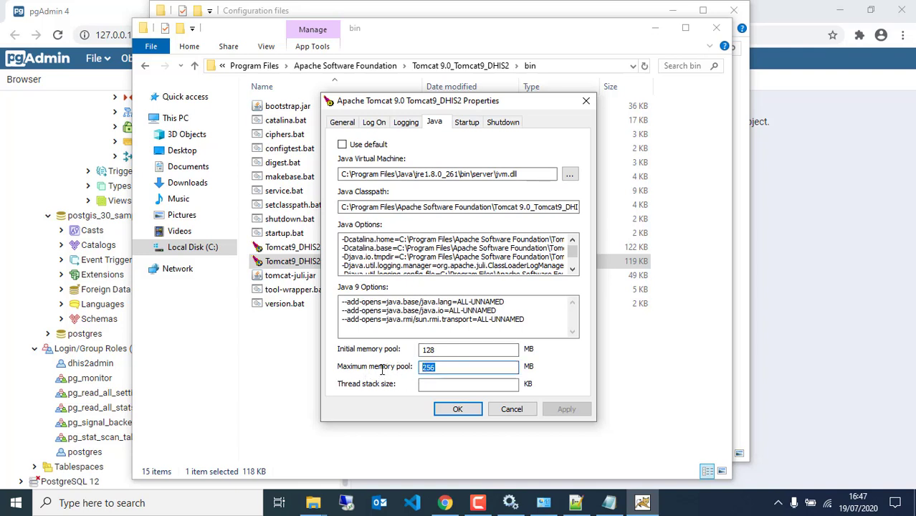
{"action": "type", "text": "512"}
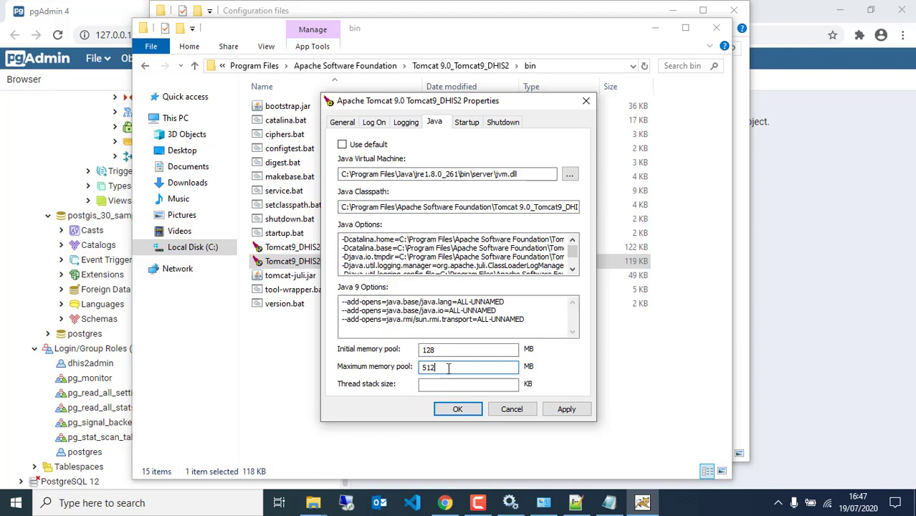
{"action": "left_click", "coordinate": [566, 409]}
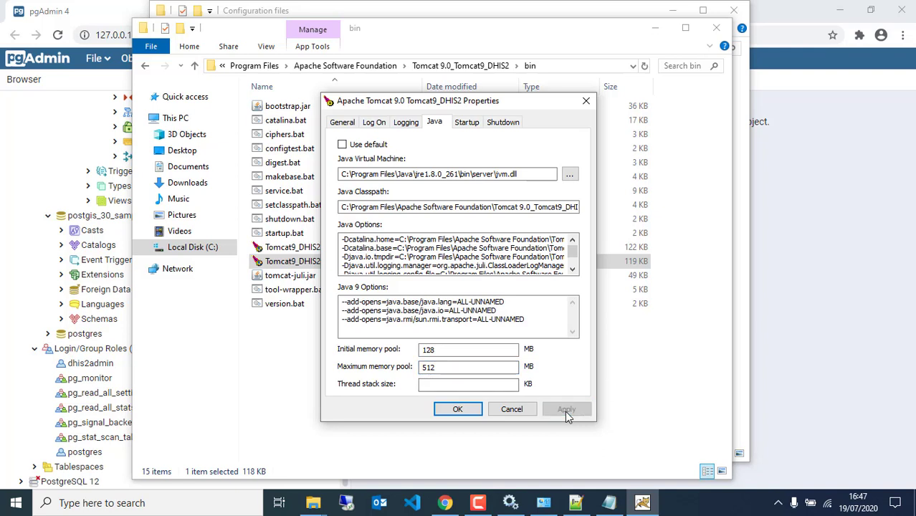
Start the Tomcat9_DHIS2 service from the General tab and close the properties with OK.
{"action": "left_click", "coordinate": [341, 123]}
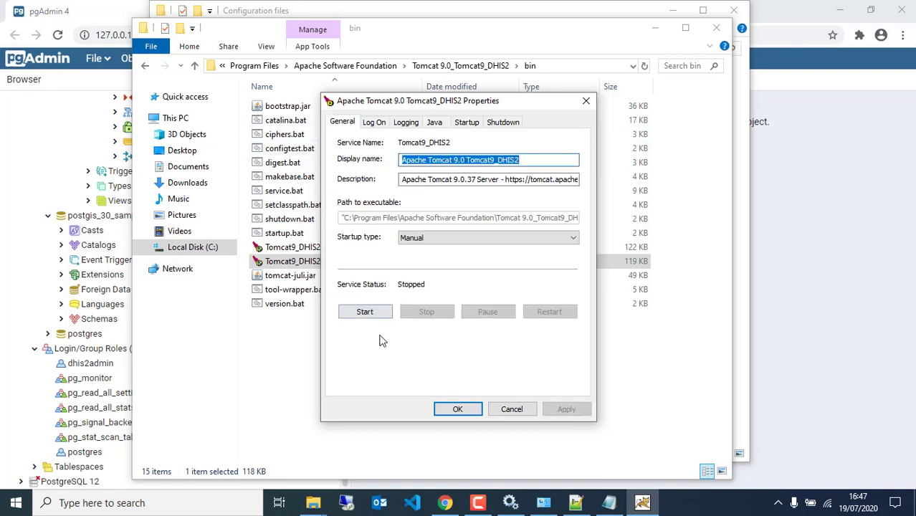
{"action": "left_click", "coordinate": [364, 313]}
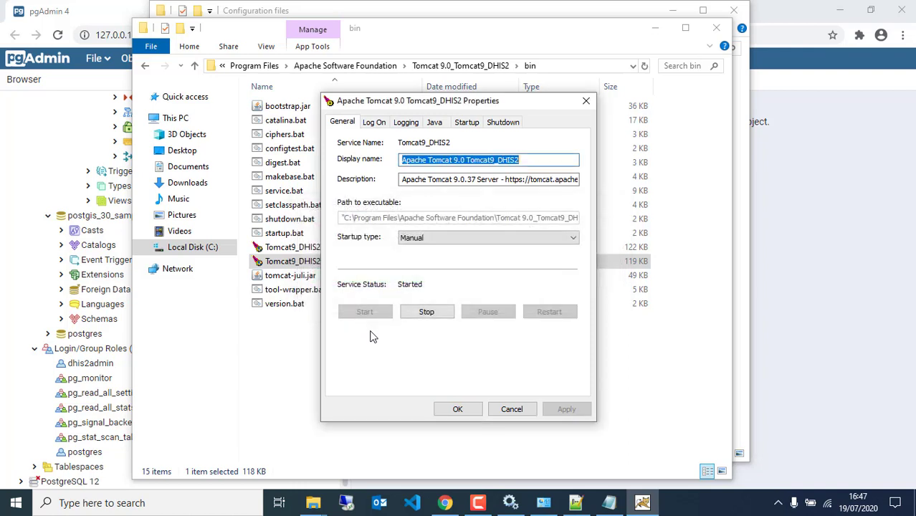
{"action": "left_click", "coordinate": [457, 409]}
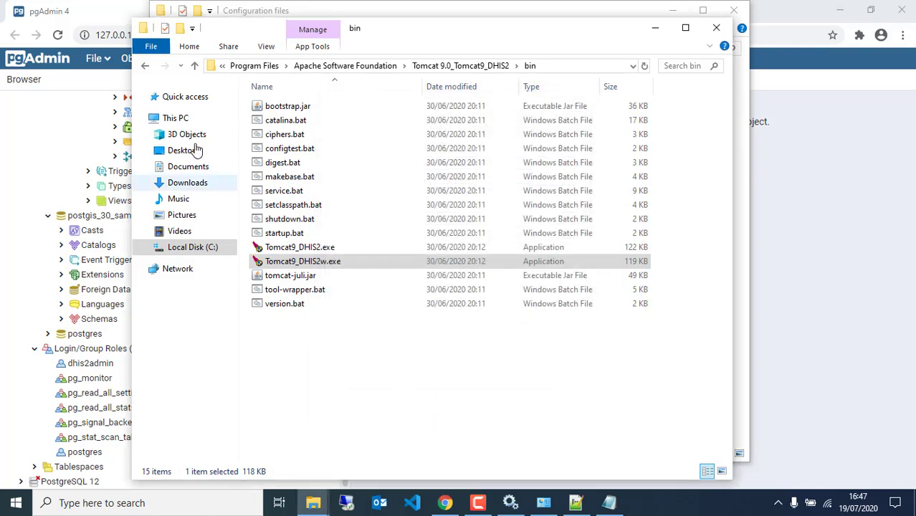
{"action": "left_click", "coordinate": [122, 14]}
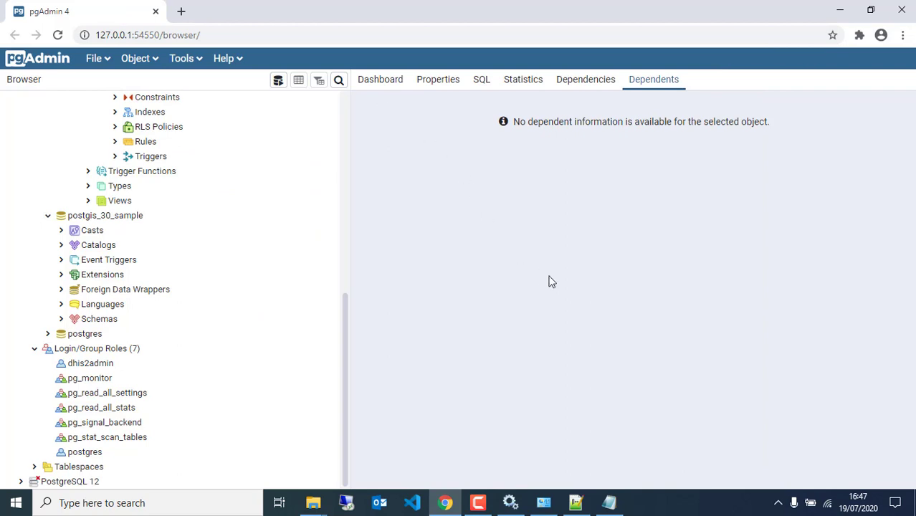
Open a new blank browser tab, then reload the pgAdmin 4 page.
{"action": "left_click", "coordinate": [180, 12]}
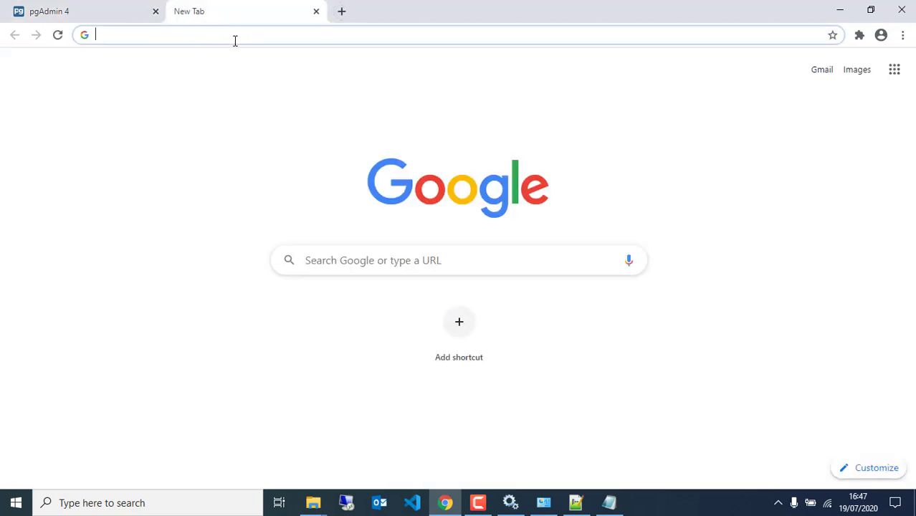
{"action": "left_click", "coordinate": [110, 16]}
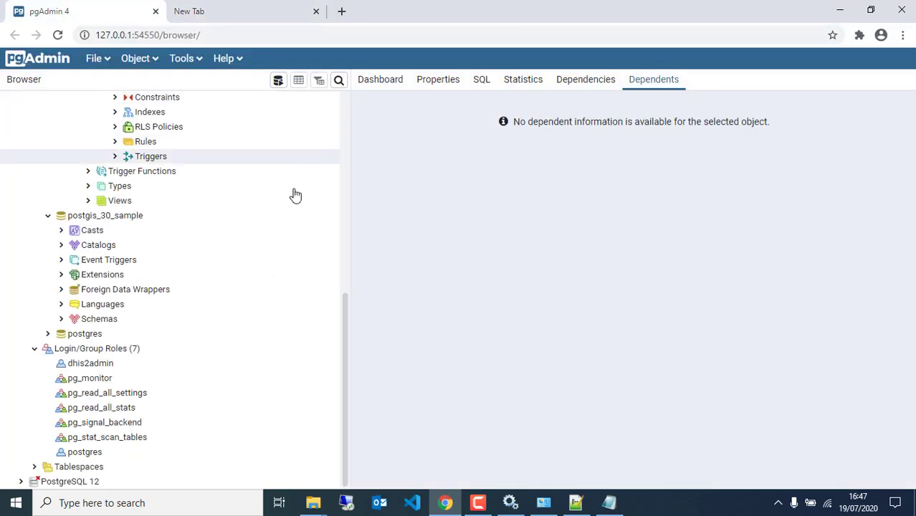
{"action": "scroll", "coordinate": [203, 279], "scroll_direction": "up", "scroll_amount": 6}
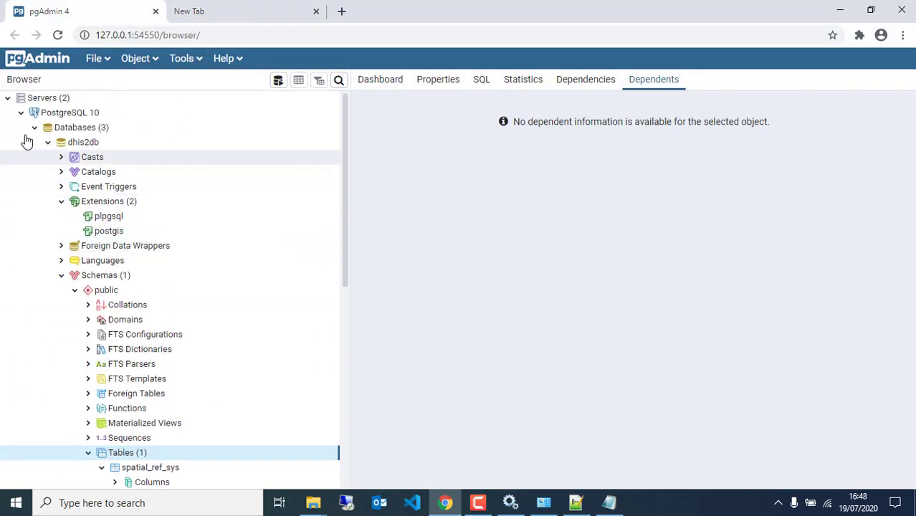
{"action": "left_click", "coordinate": [56, 38]}
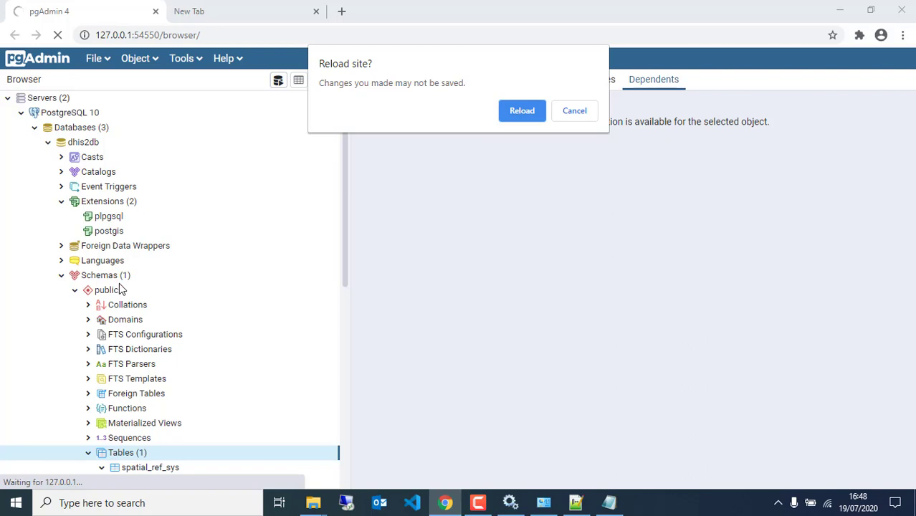
{"action": "left_click", "coordinate": [522, 110]}
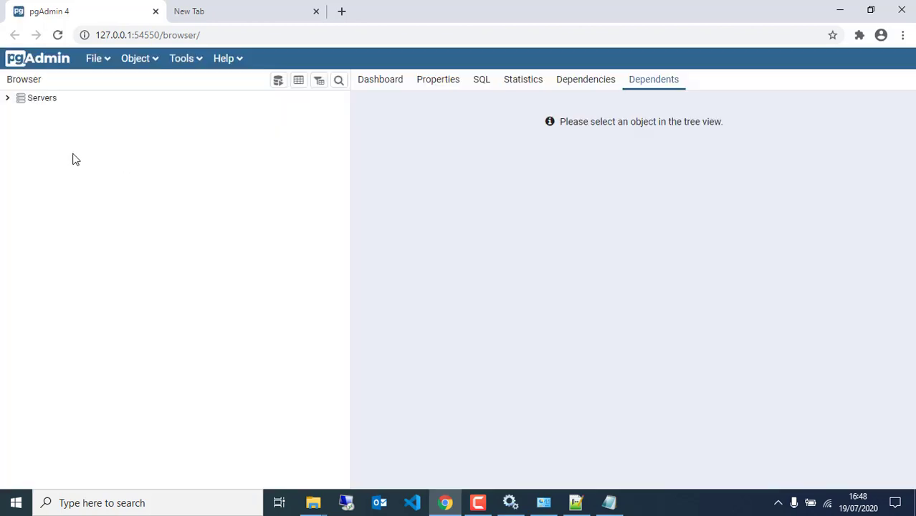
Expand Servers > PostgreSQL 10 to see dhis2db's 448 tables, then switch to the new tab.
{"action": "left_click", "coordinate": [7, 98]}
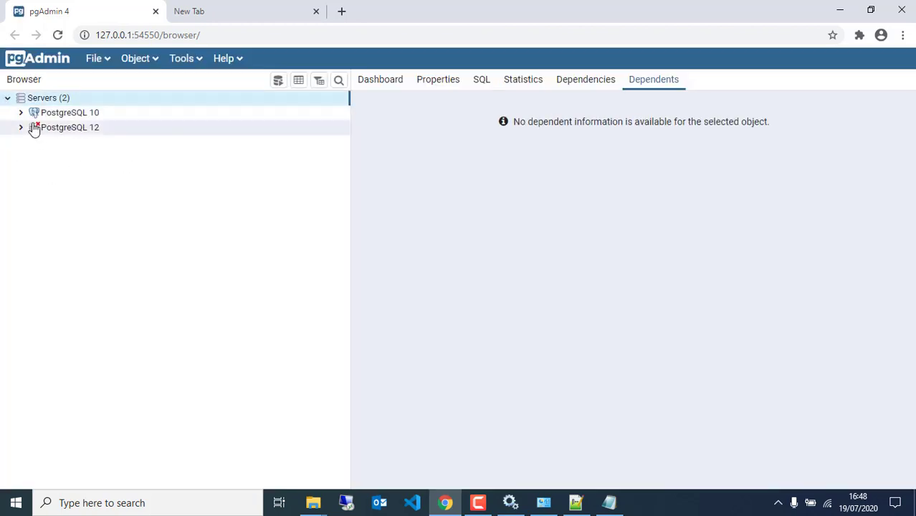
{"action": "left_click", "coordinate": [22, 113]}
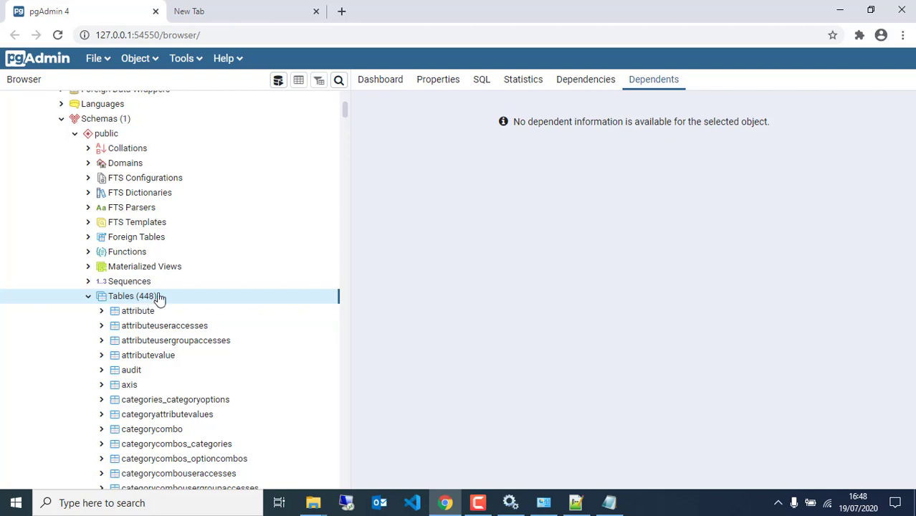
{"action": "scroll", "coordinate": [158, 299], "scroll_direction": "down", "scroll_amount": 10}
{"action": "scroll", "coordinate": [174, 381], "scroll_direction": "down", "scroll_amount": 5}
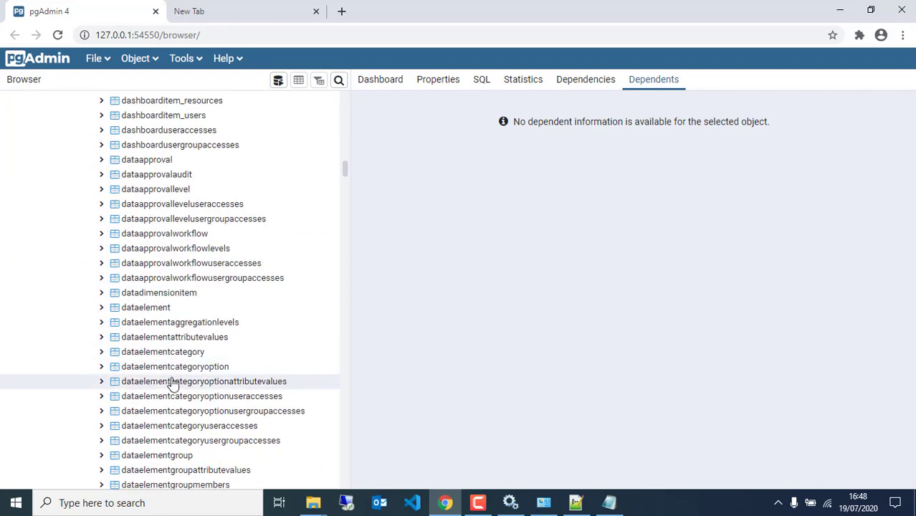
{"action": "scroll", "coordinate": [174, 383], "scroll_direction": "up", "scroll_amount": 10}
{"action": "scroll", "coordinate": [169, 337], "scroll_direction": "up", "scroll_amount": 5}
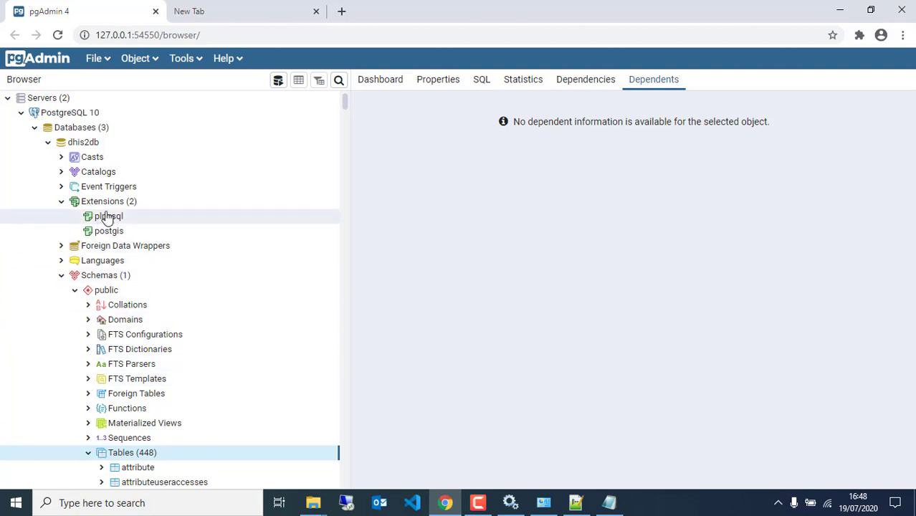
{"action": "left_click", "coordinate": [200, 13]}
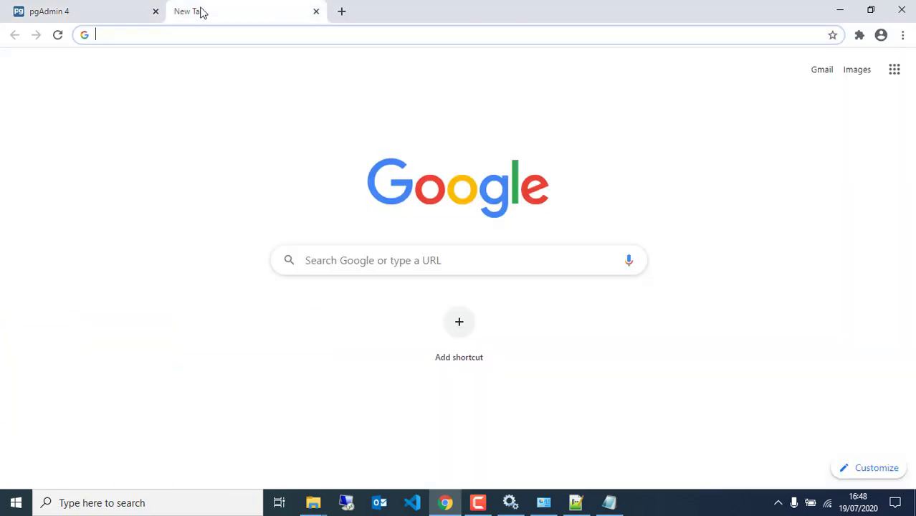
Load localhost:8080 in Chrome to reach the Apache Tomcat/9.0.37 welcome page.
{"action": "left_click", "coordinate": [191, 34]}
{"action": "type", "text": "loc"}
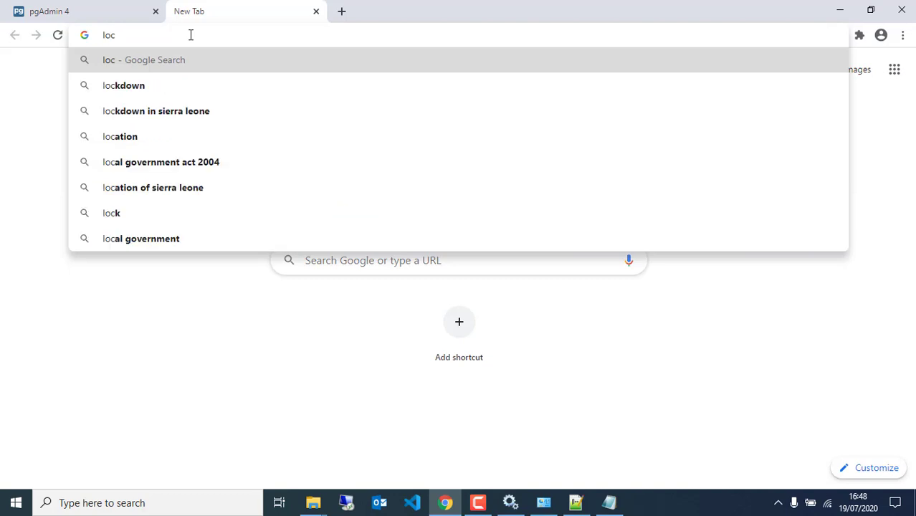
{"action": "type", "text": "alh"}
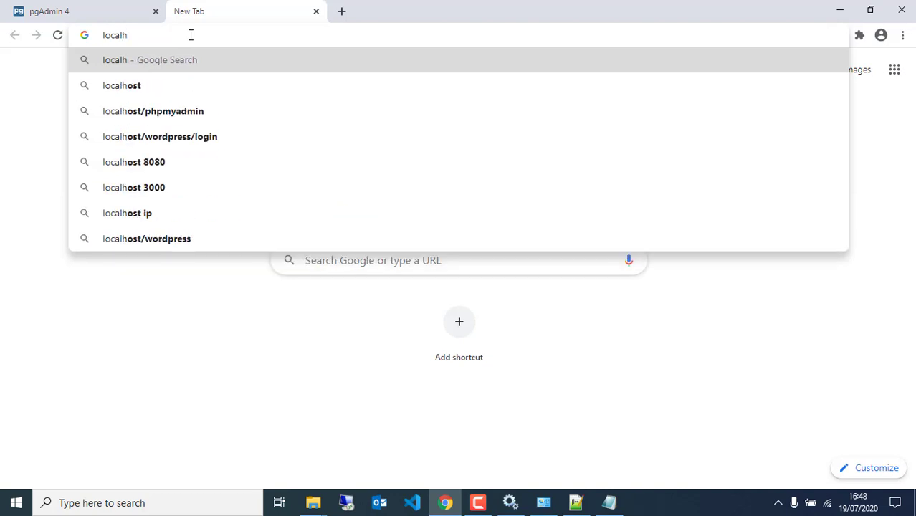
{"action": "key", "text": "BackSpace"}
{"action": "type", "text": "host"}
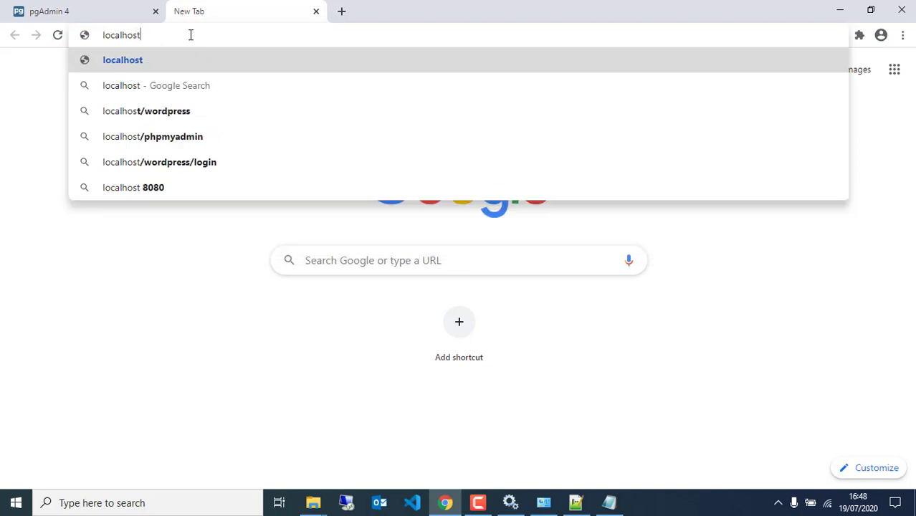
{"action": "type", "text": ":808"}
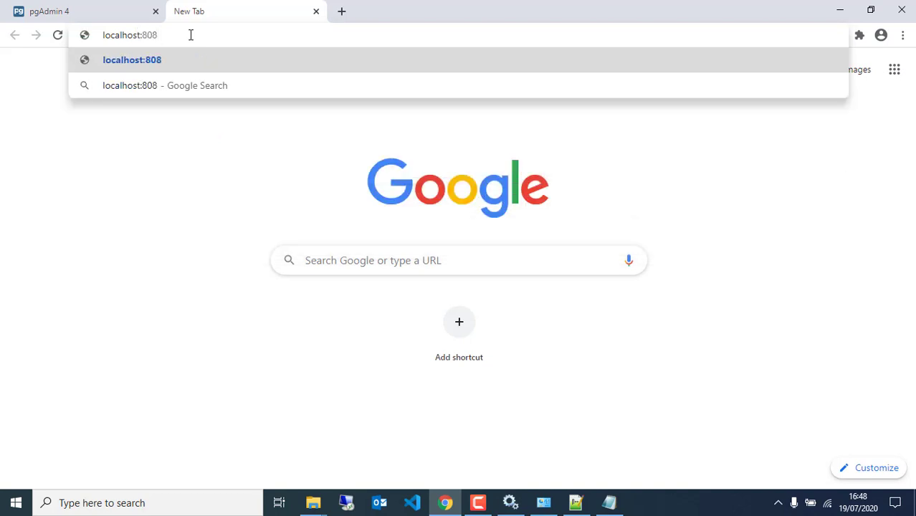
{"action": "type", "text": "0"}
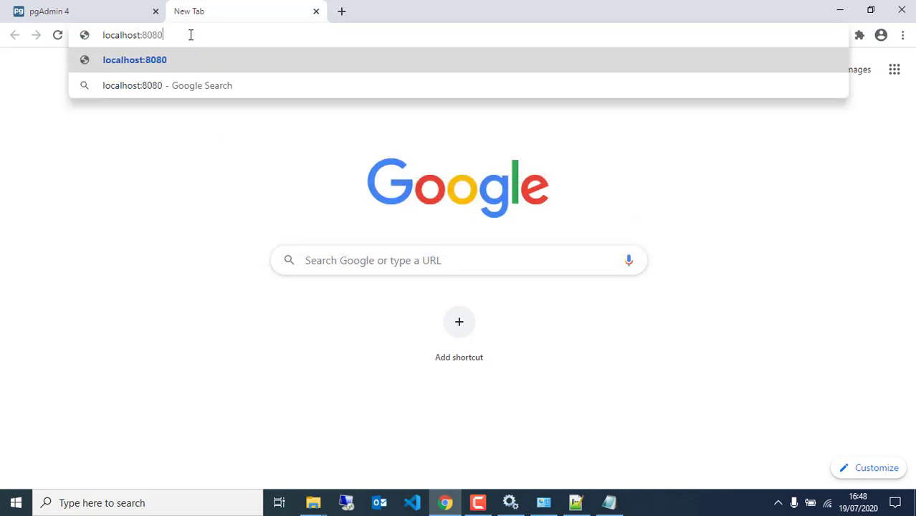
{"action": "key", "text": "Return"}
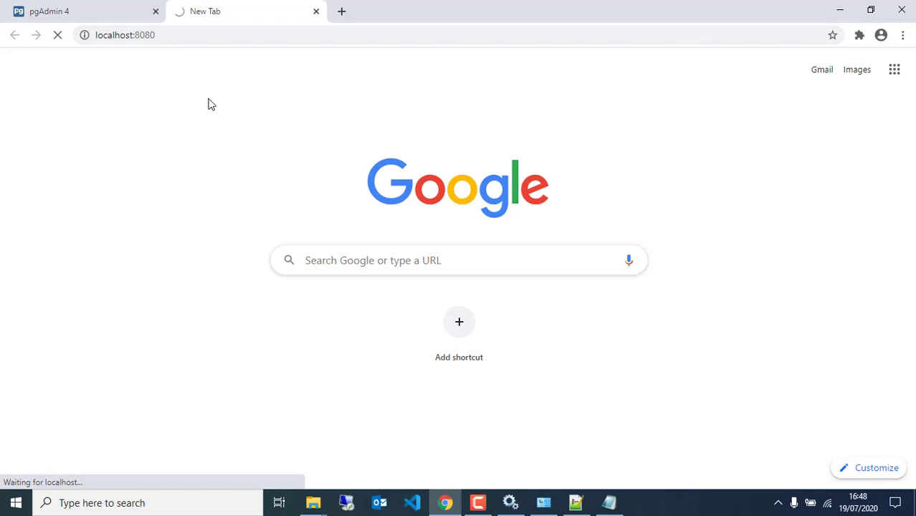
Check the Tomcat 9.0_Tomcat9_DHIS2 webapps folder in File Explorer, then return to Chrome.
{"action": "left_click", "coordinate": [316, 504]}
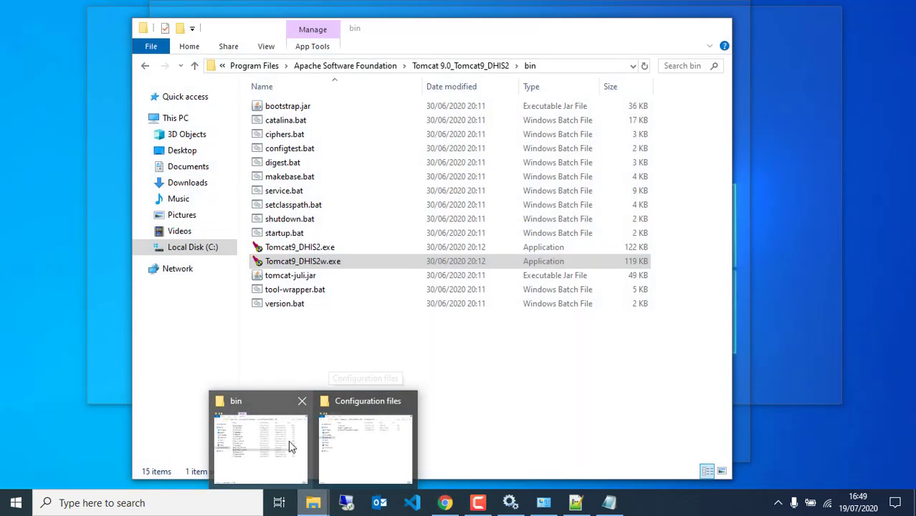
{"action": "left_click", "coordinate": [290, 445]}
{"action": "left_click", "coordinate": [460, 65]}
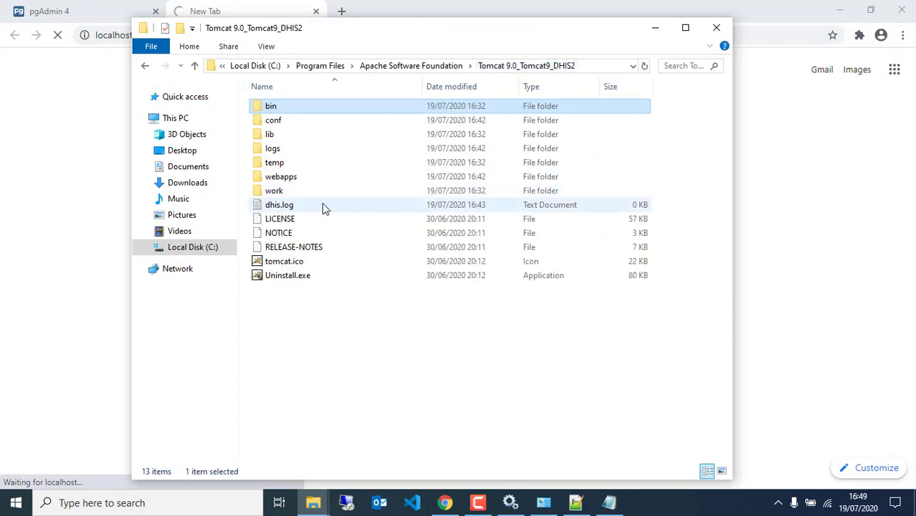
{"action": "double_click", "coordinate": [295, 179]}
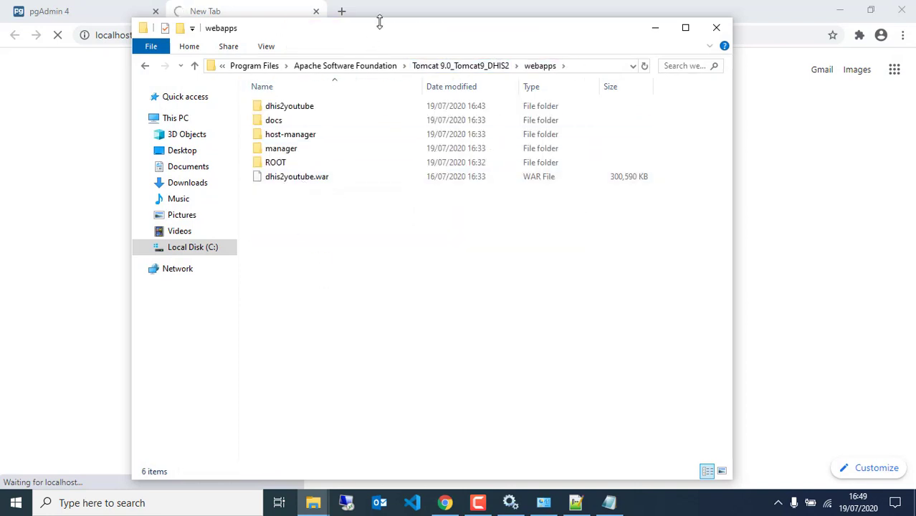
{"action": "left_click_drag", "start_coordinate": [380, 23], "coordinate": [517, 158]}
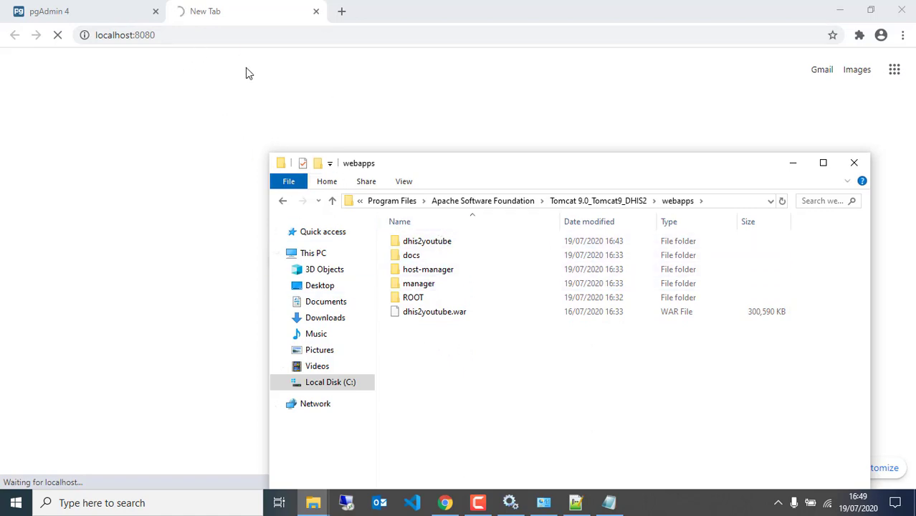
{"action": "left_click", "coordinate": [256, 10]}
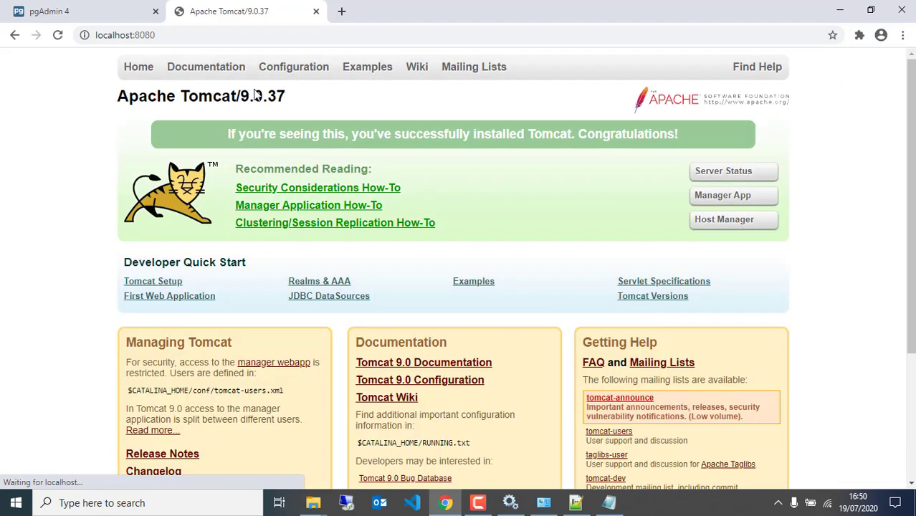
Open the DHIS2 app at localhost:8080/dhis2youtube.
{"action": "left_click", "coordinate": [226, 28]}
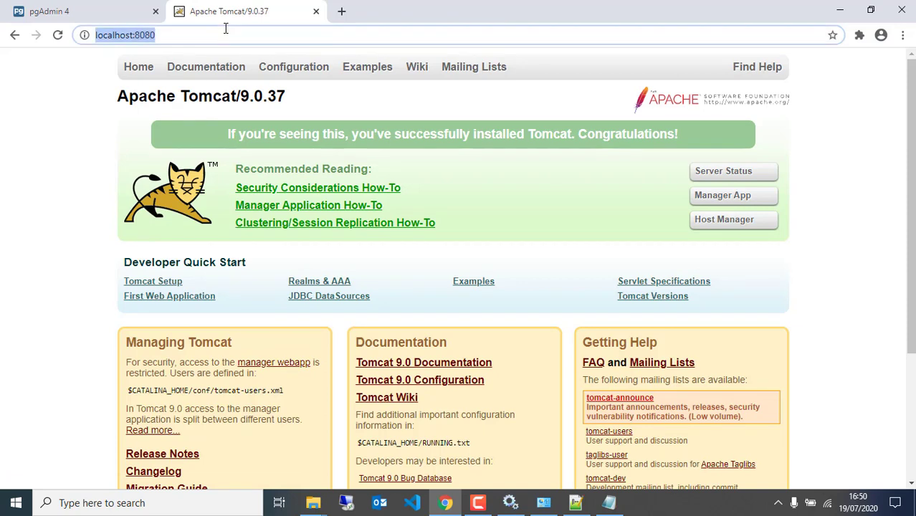
{"action": "left_click", "coordinate": [225, 29]}
{"action": "type", "text": "/"}
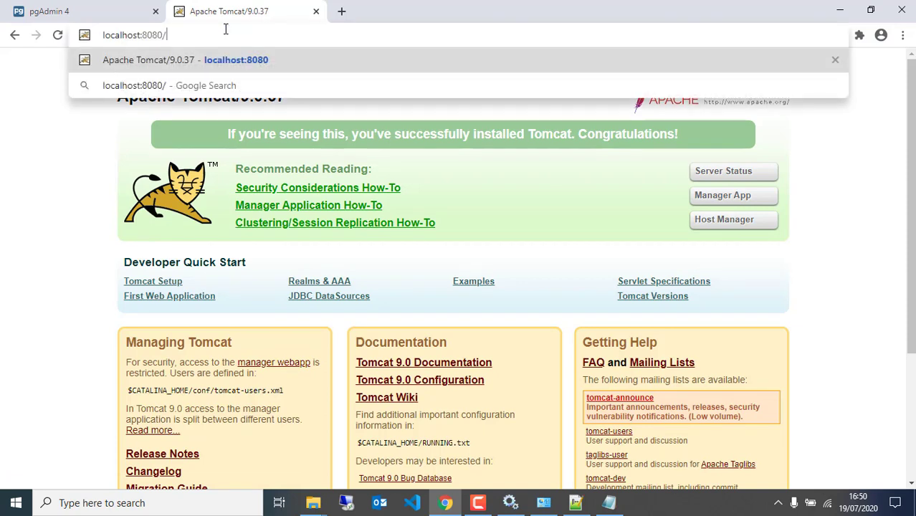
{"action": "type", "text": "dhi"}
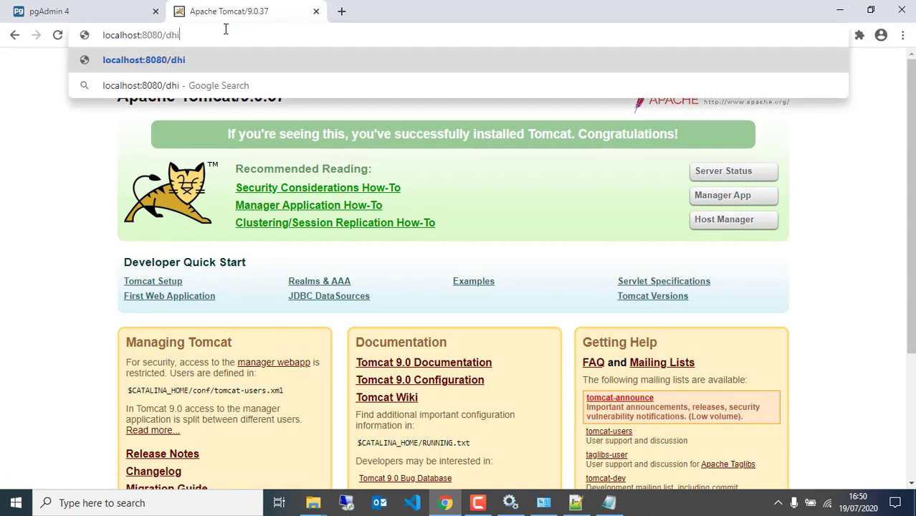
{"action": "type", "text": "s2youtube"}
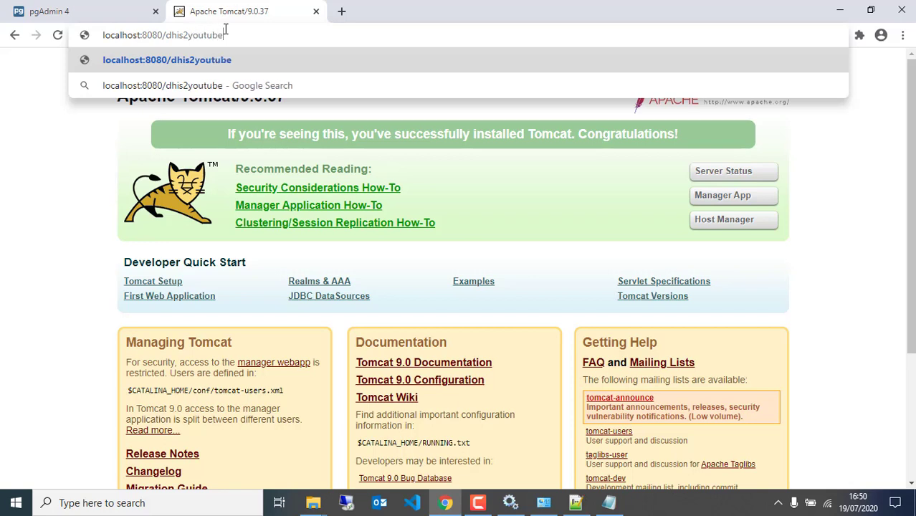
{"action": "key", "text": "Return"}
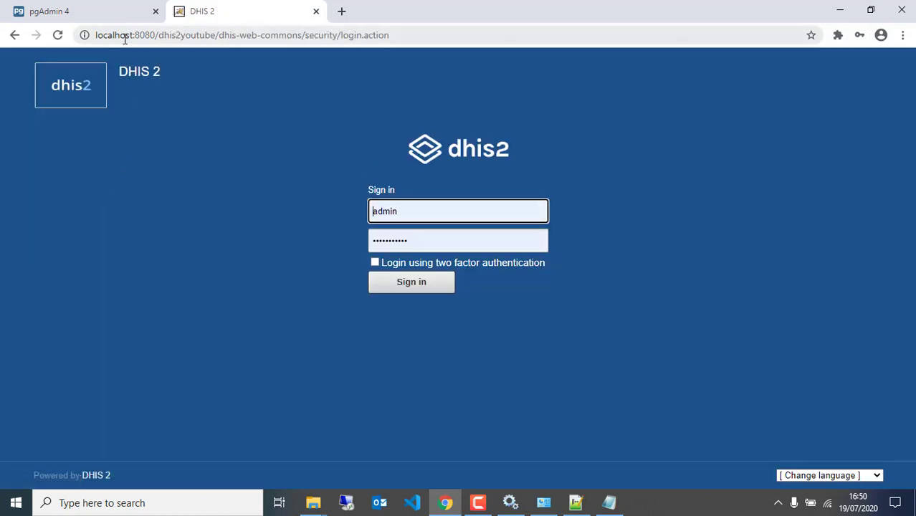
Sign in to DHIS2 as admin with the account password and dismiss the password-update offer.
{"action": "double_click", "coordinate": [412, 208]}
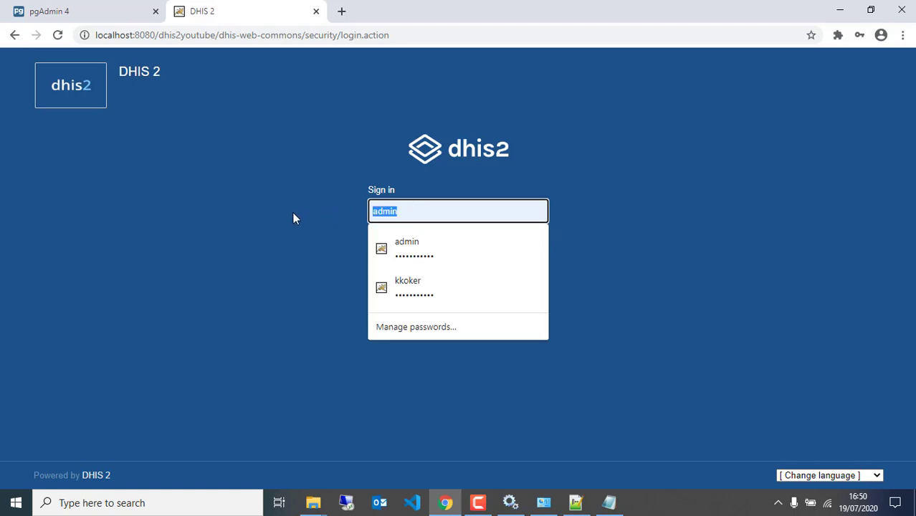
{"action": "type", "text": "admin"}
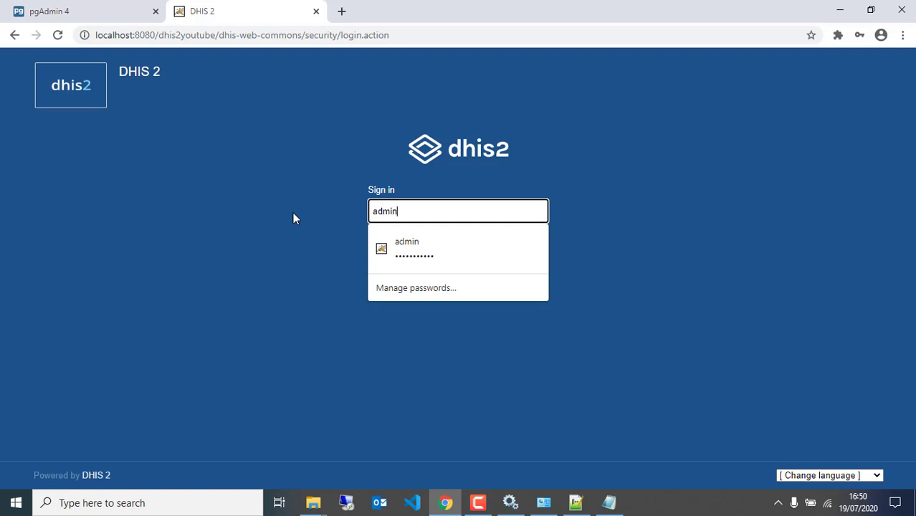
{"action": "key", "text": "Tab"}
{"action": "type", "text": "dist"}
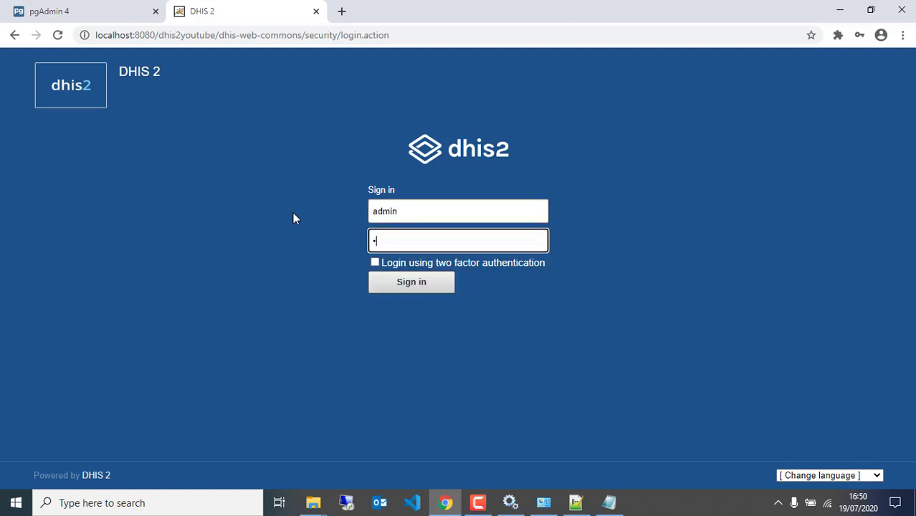
{"action": "type", "text": "rict"}
{"action": "left_click", "coordinate": [389, 285]}
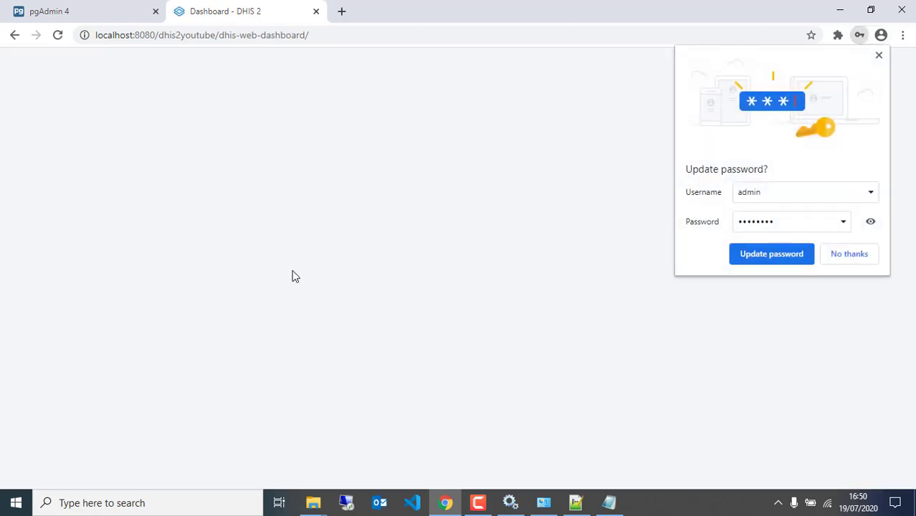
{"action": "left_click", "coordinate": [879, 55]}
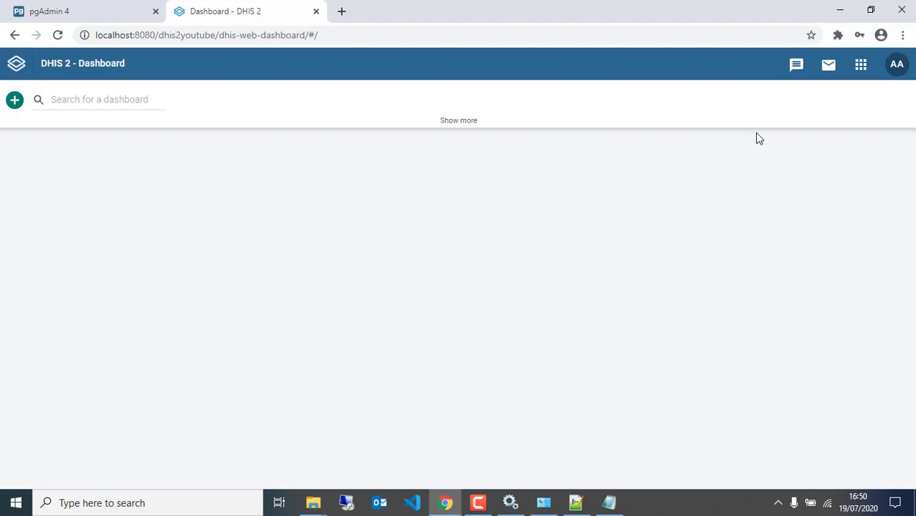
{"action": "left_click", "coordinate": [898, 71]}
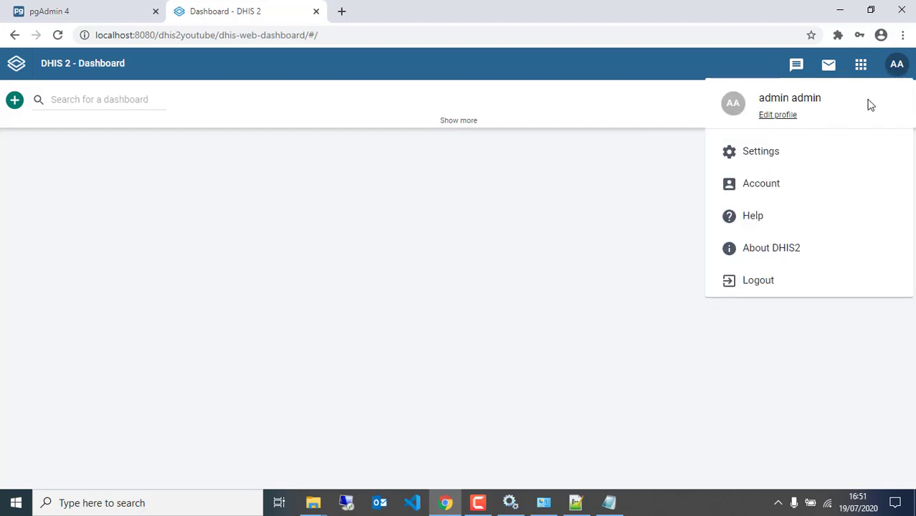
{"action": "left_click", "coordinate": [774, 249]}
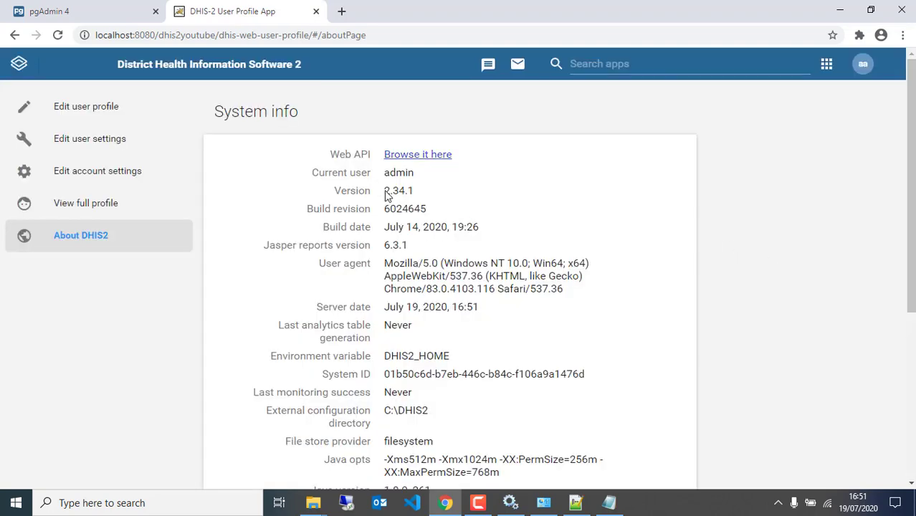
{"action": "left_click_drag", "start_coordinate": [383, 192], "coordinate": [416, 198]}
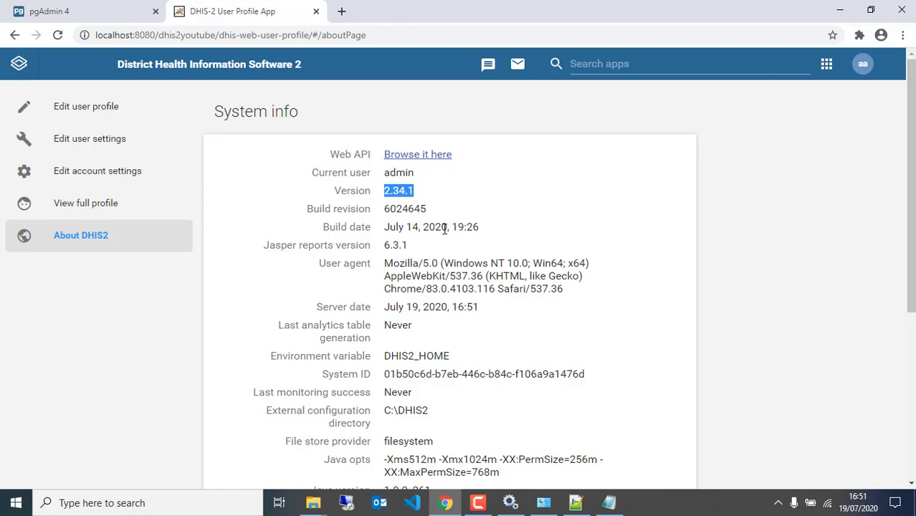
{"action": "scroll", "coordinate": [445, 237], "scroll_direction": "down", "scroll_amount": 2}
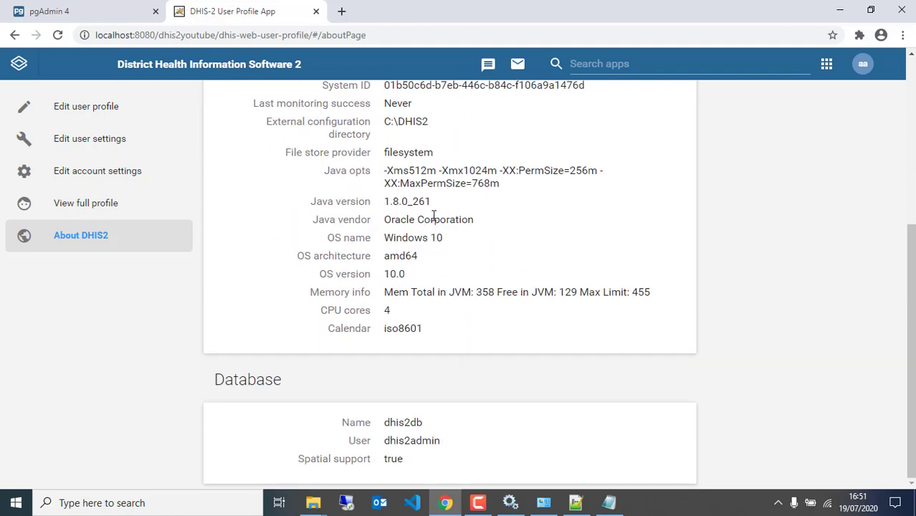
{"action": "scroll", "coordinate": [433, 215], "scroll_direction": "down", "scroll_amount": 2}
{"action": "left_click_drag", "start_coordinate": [385, 423], "coordinate": [434, 428]}
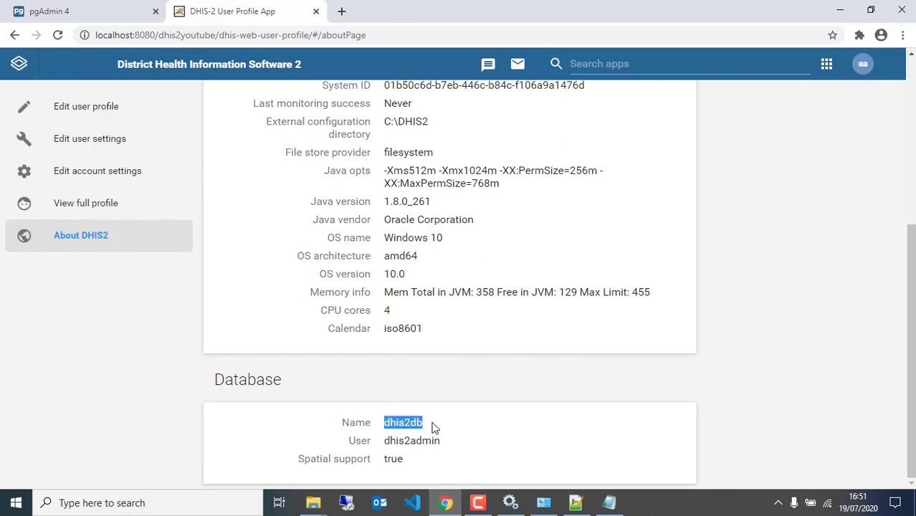
{"action": "double_click", "coordinate": [389, 441]}
{"action": "scroll", "coordinate": [460, 286], "scroll_direction": "up", "scroll_amount": 4}
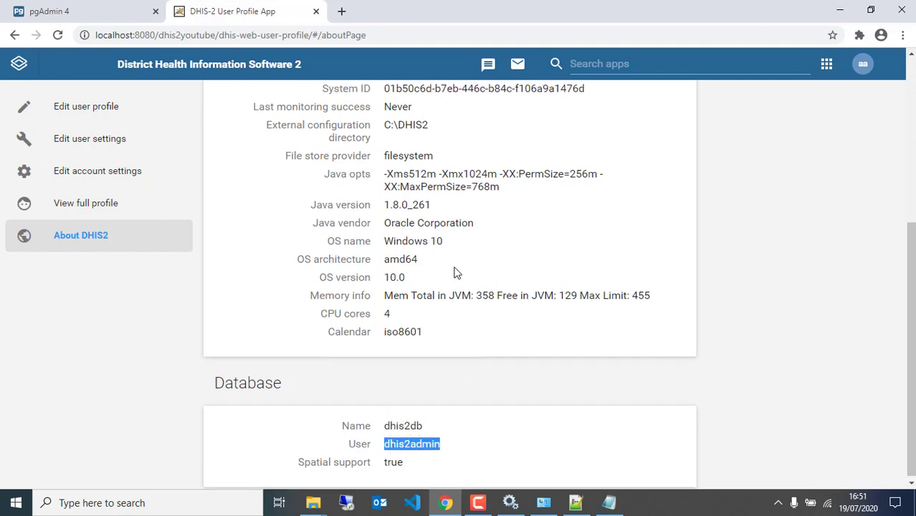
{"action": "left_click", "coordinate": [20, 64]}
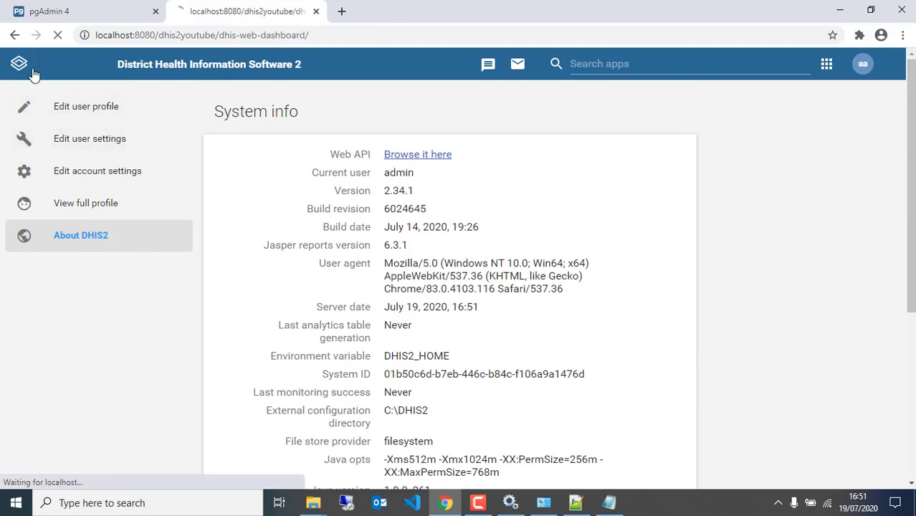